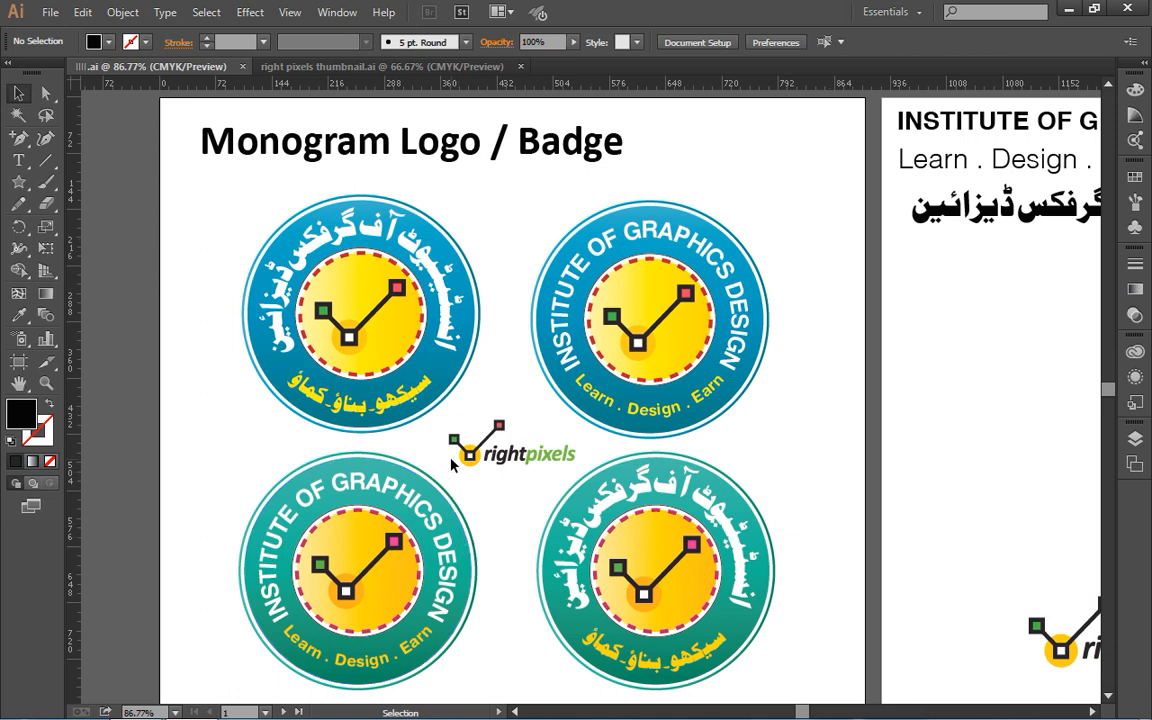
- Examine the finished badges and the source text on both artboards, checking the first badge in outline and preview views
key("space")
left_click_drag(975, 365, 501, 424)
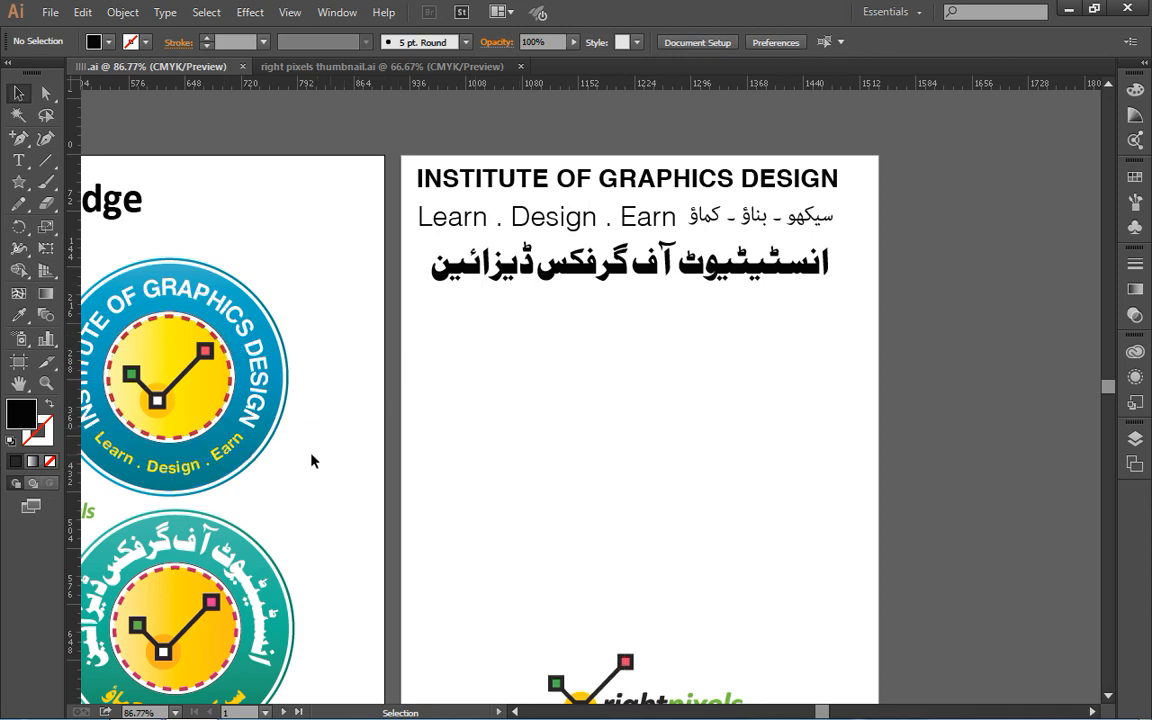
key("space")
left_click_drag(311, 460, 731, 377)
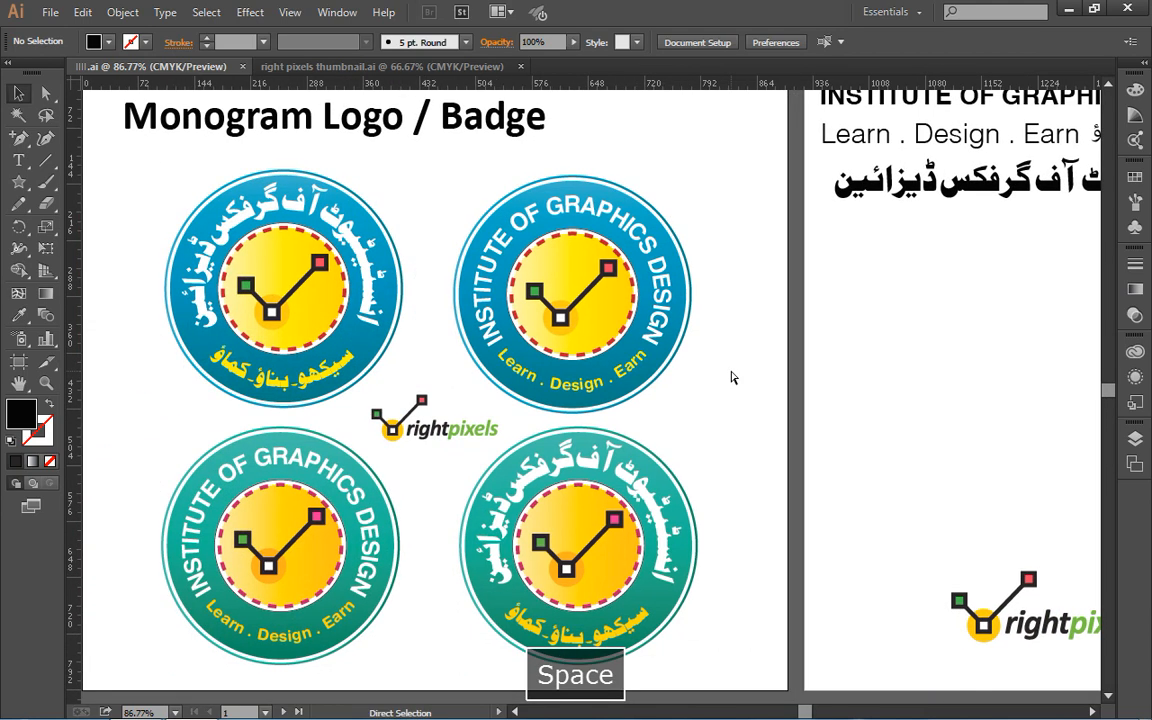
key("ctrl+y")
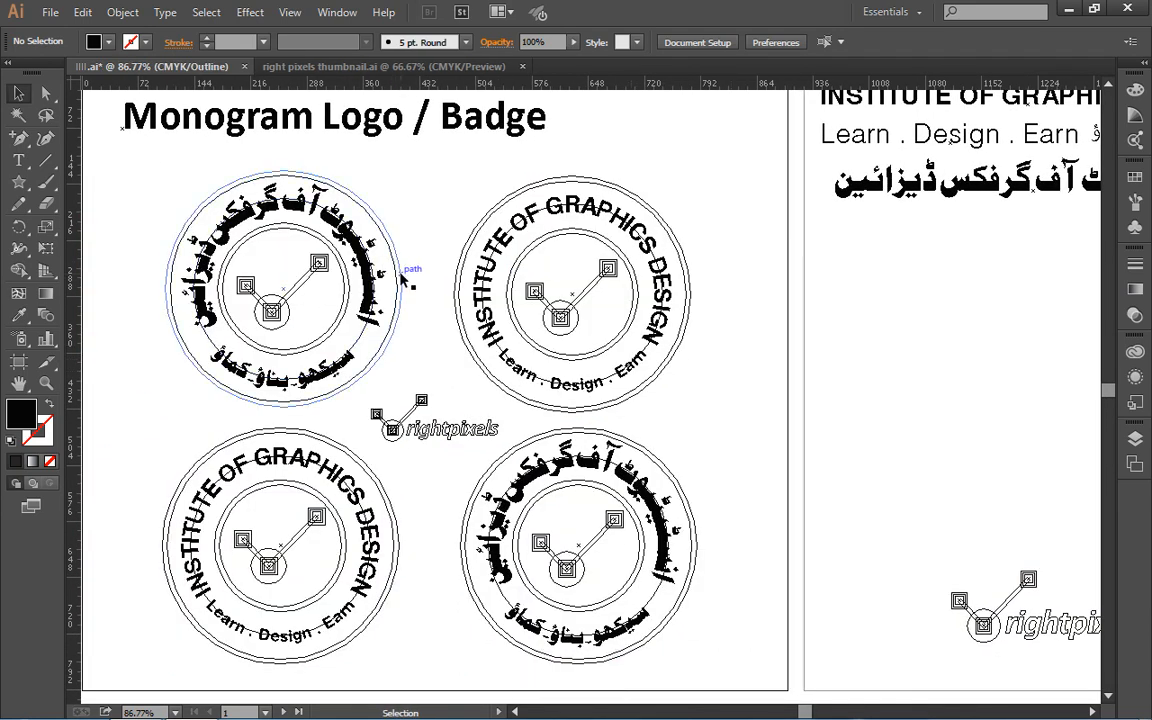
key("z")
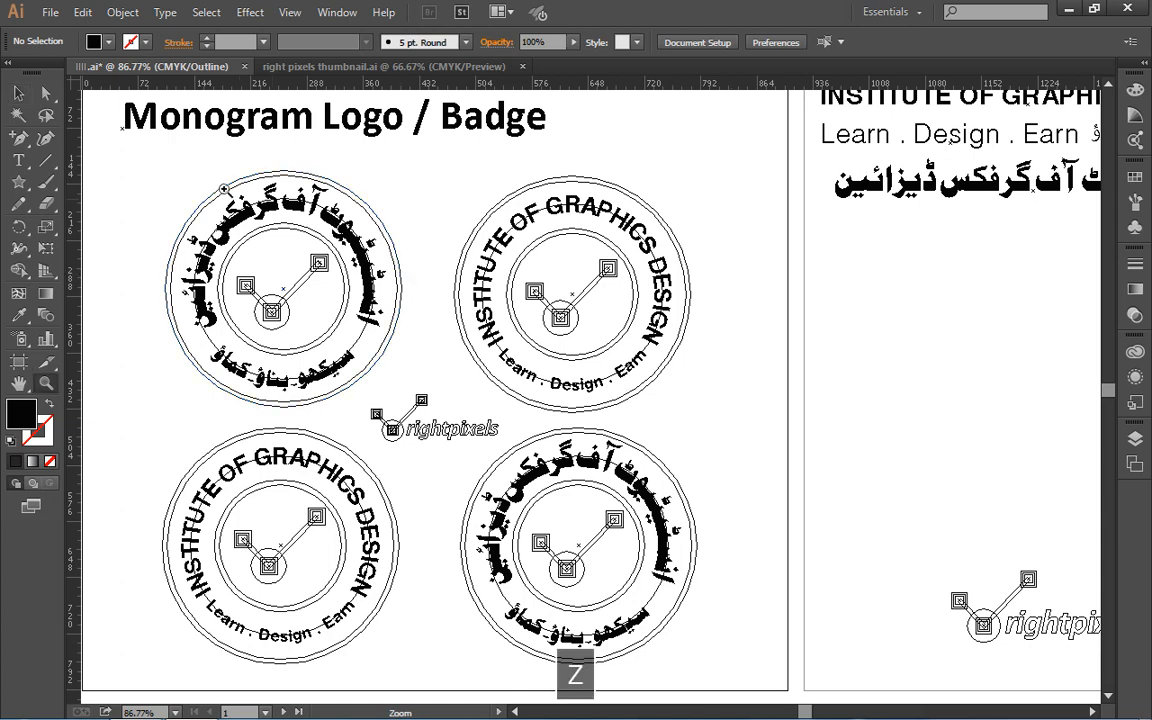
left_click_drag(170, 165, 414, 412)
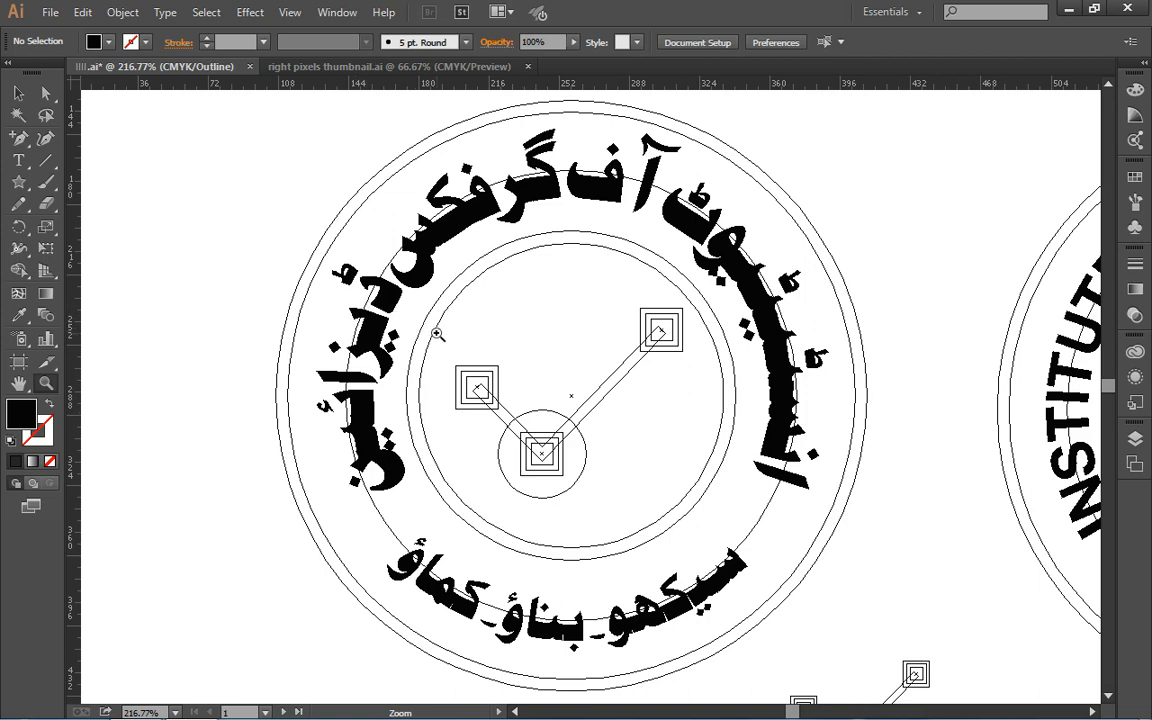
key("ctrl+y")
key("space")
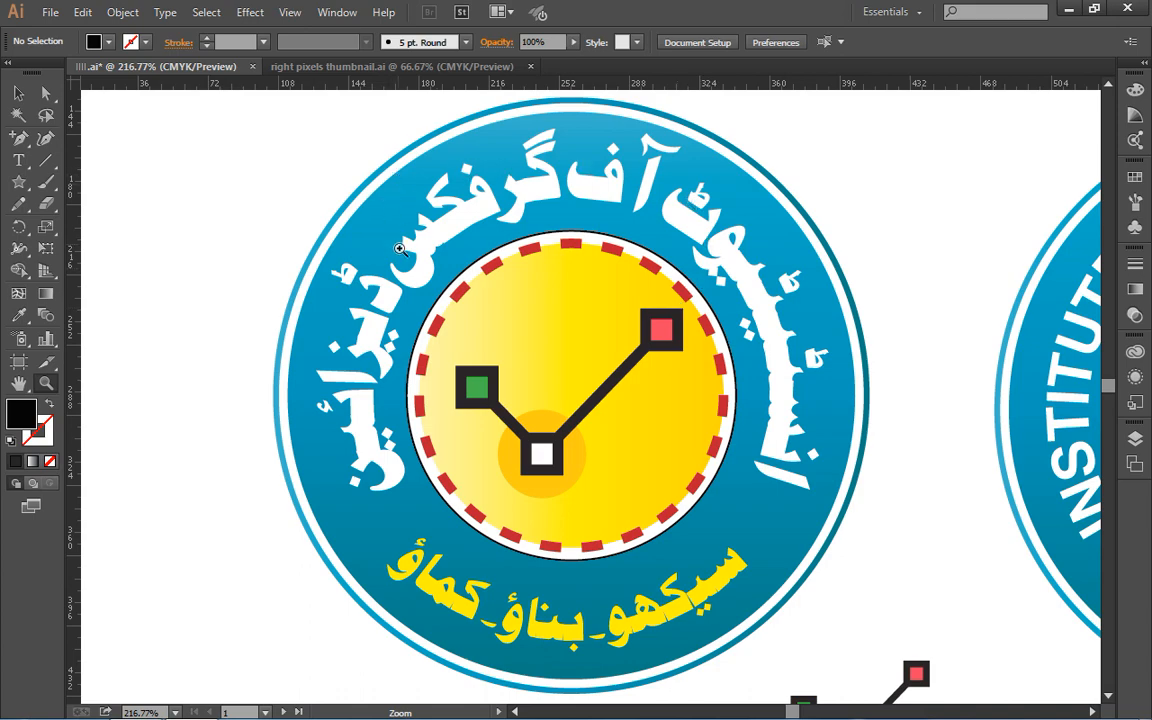
key("ctrl+minus")
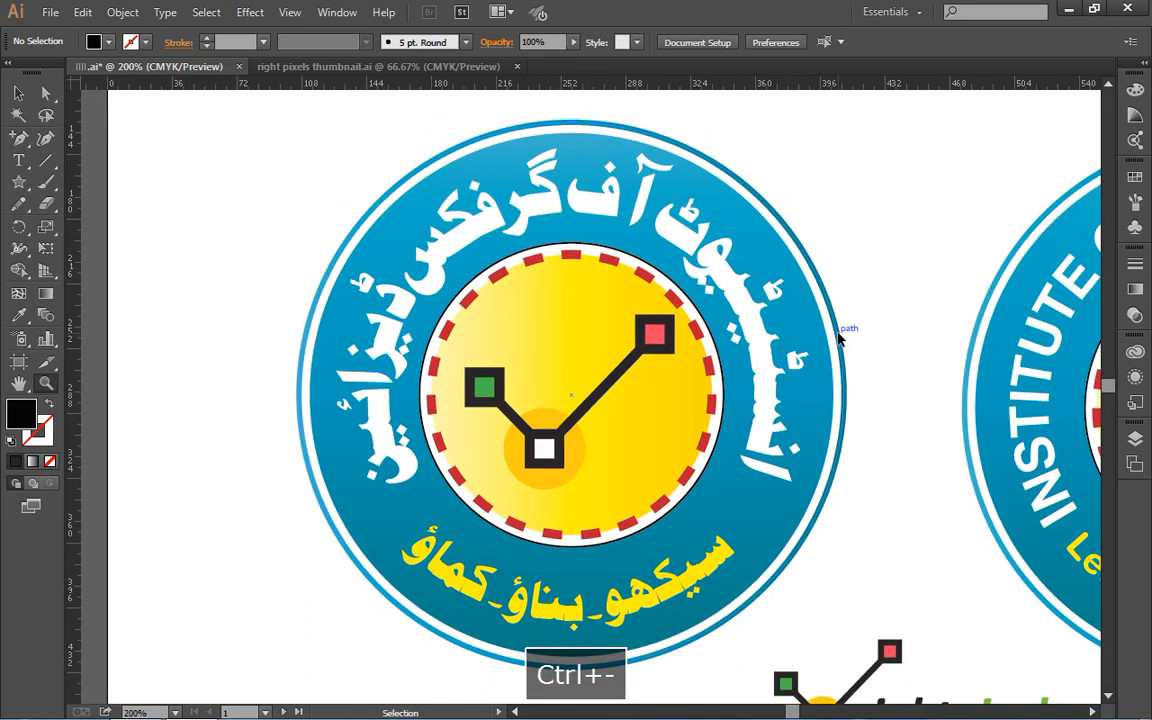
key("ctrl+minus")
key("space")
left_click_drag(671, 351, 158, 355)
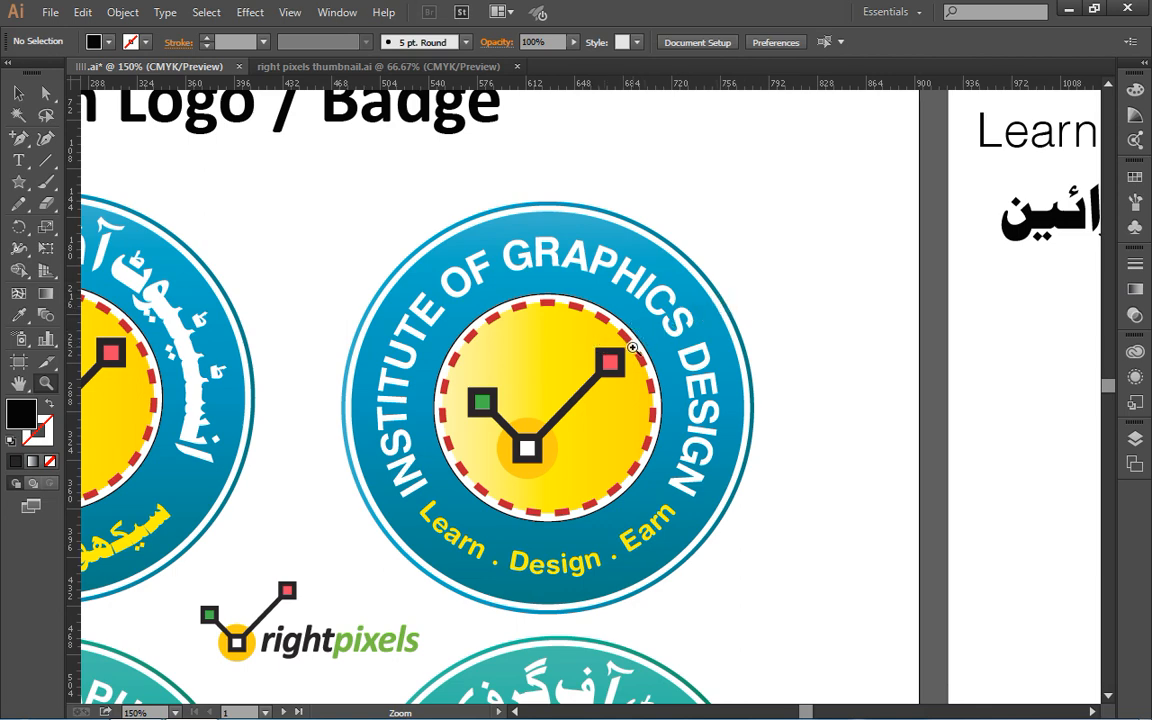
- Draw a circle about 250 pt wide on the second artboard and give it a 1 pt black stroke with no fill
key("space")
left_click_drag(859, 352, 471, 255)
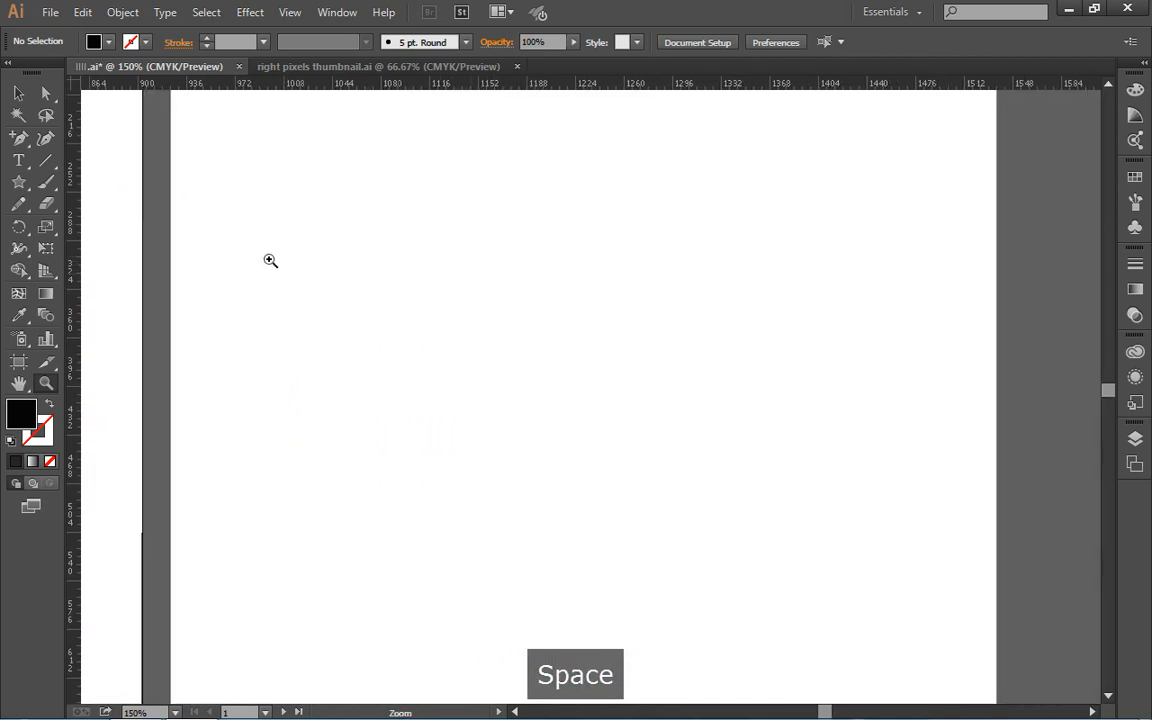
left_click(28, 193)
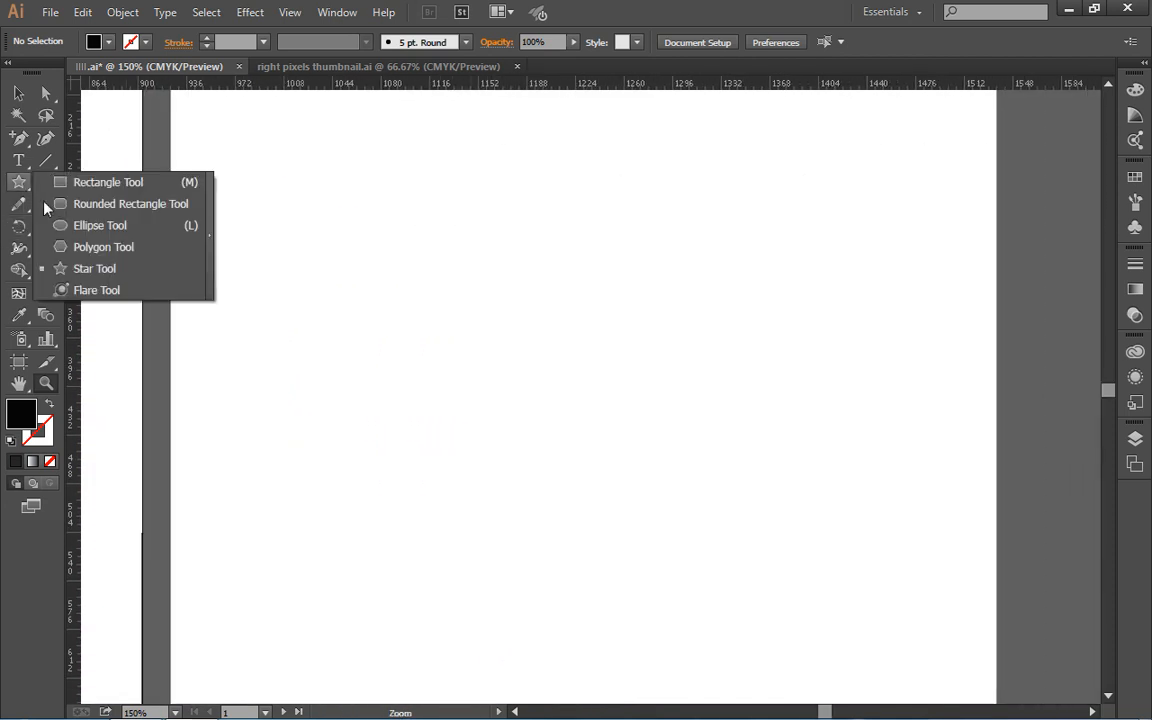
left_click(92, 226)
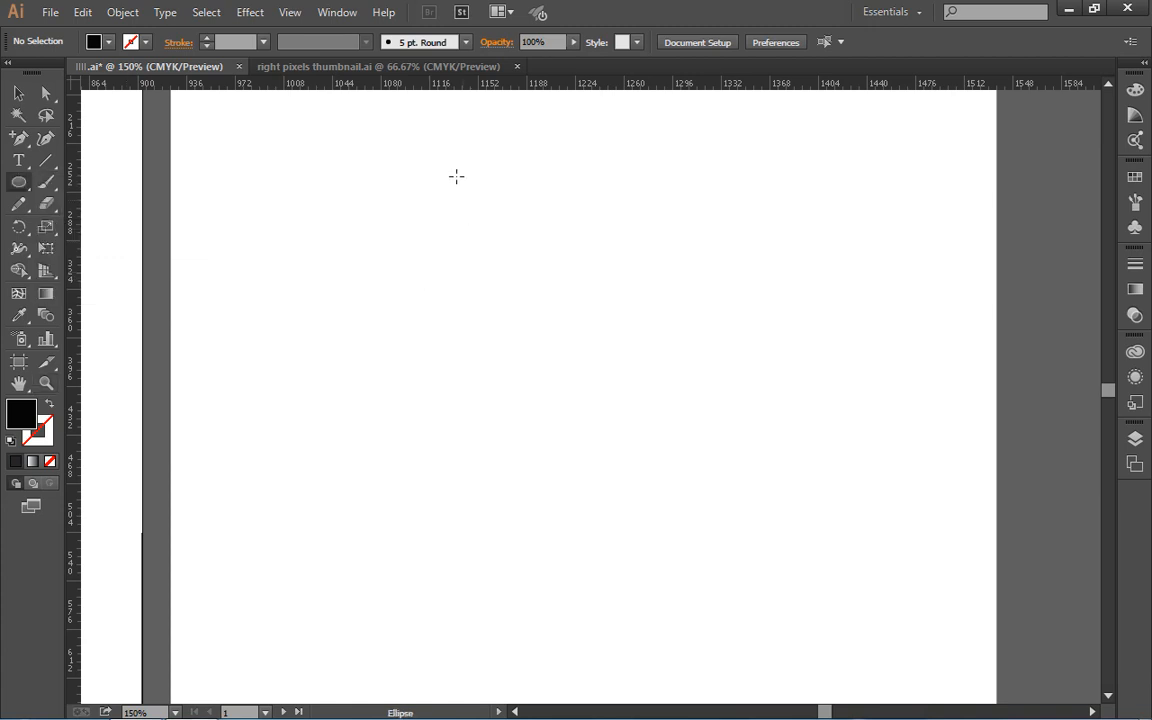
left_click_drag(418, 204, 752, 471)
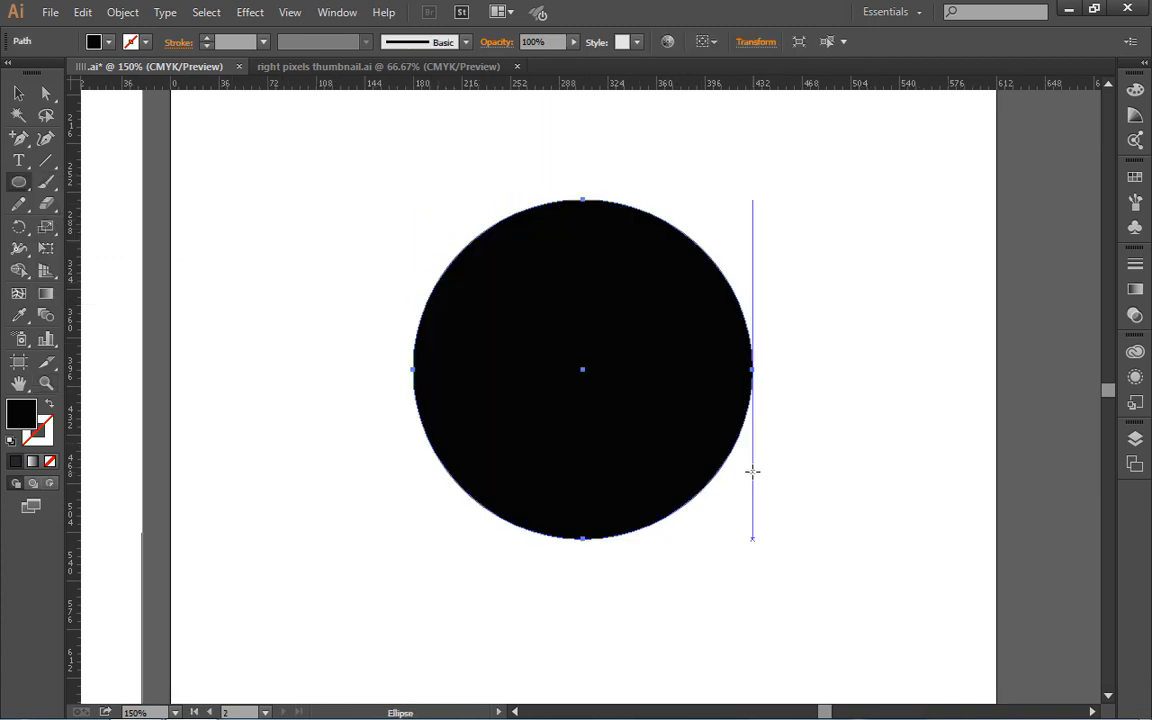
left_click(49, 407)
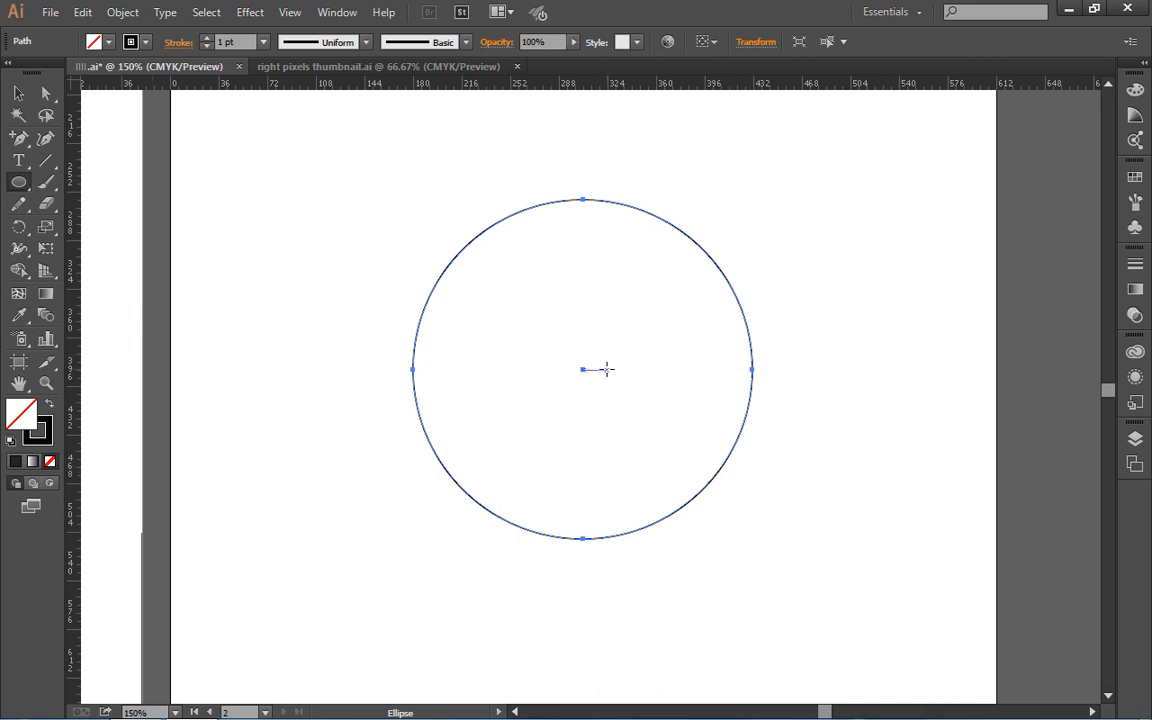
- Copy the circle in place in front and scale the copy from its centre to about 237 pt wide
key("ctrl")
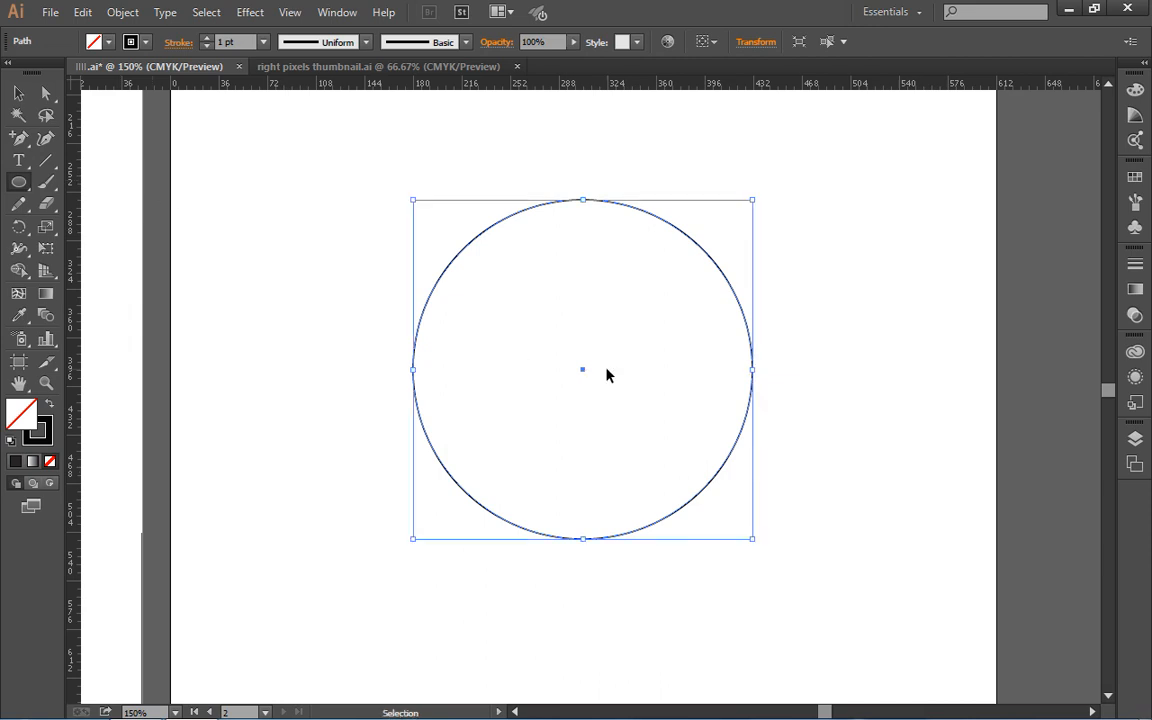
key("ctrl+c")
key("ctrl")
key("ctrl+f")
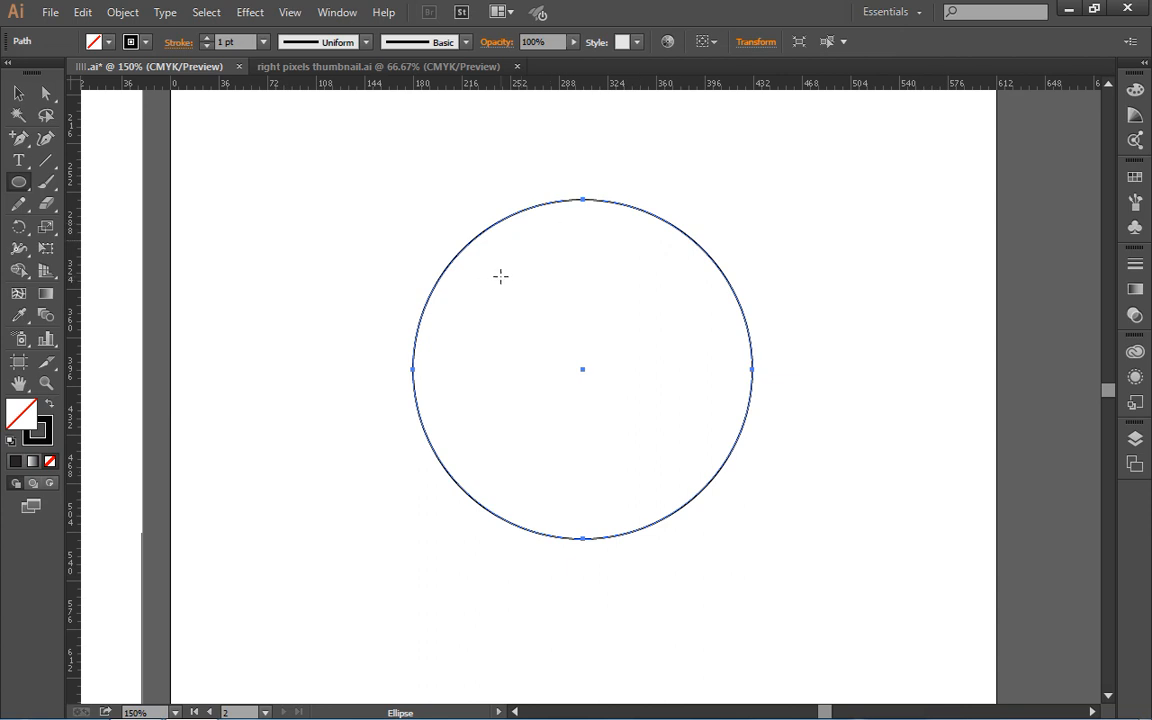
key("v")
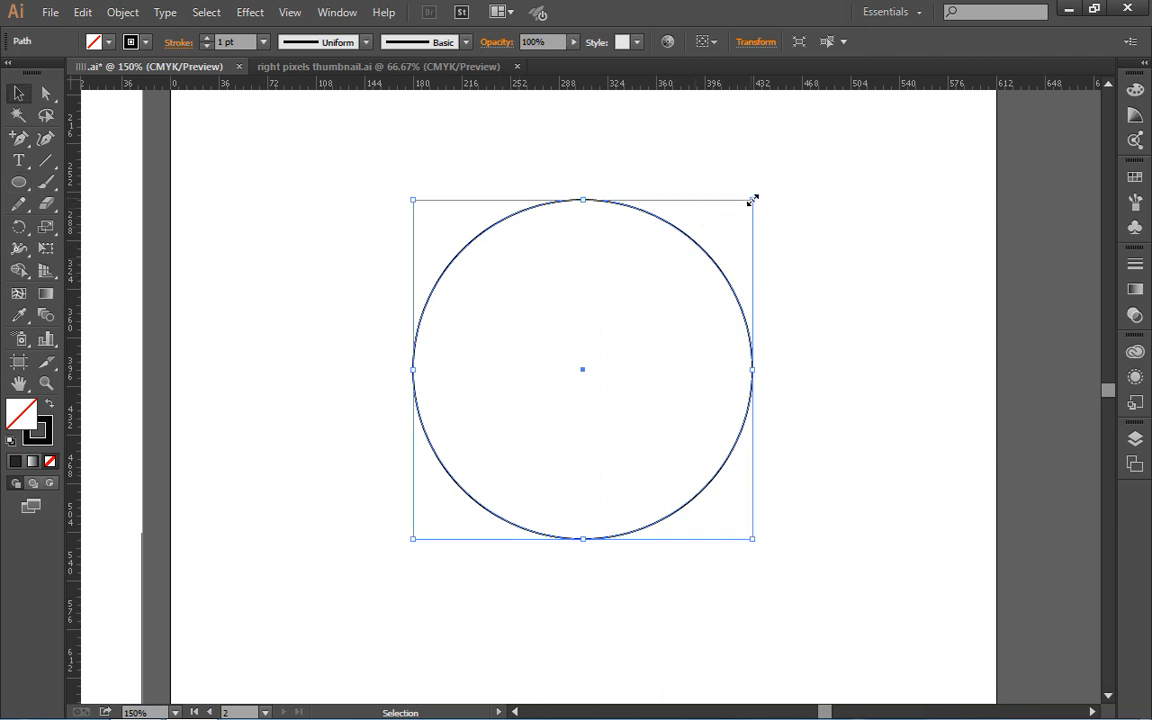
mouse_move(752, 200)
left_mouse_down()
mouse_move(741, 210)
mouse_move(741, 200)
left_mouse_up()
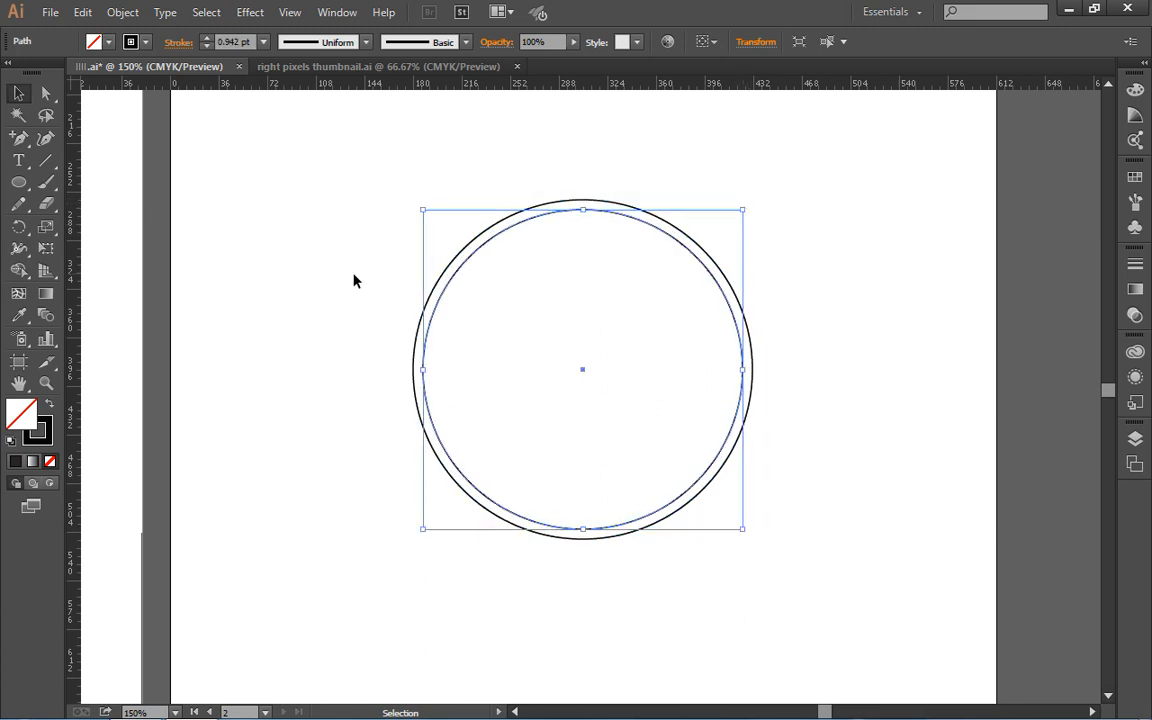
- Copy the second circle in place in front and scale the copy from its centre to about 145 pt wide
key("space")
left_click_drag(465, 320, 700, 287)
left_click_drag(305, 326, 482, 341)
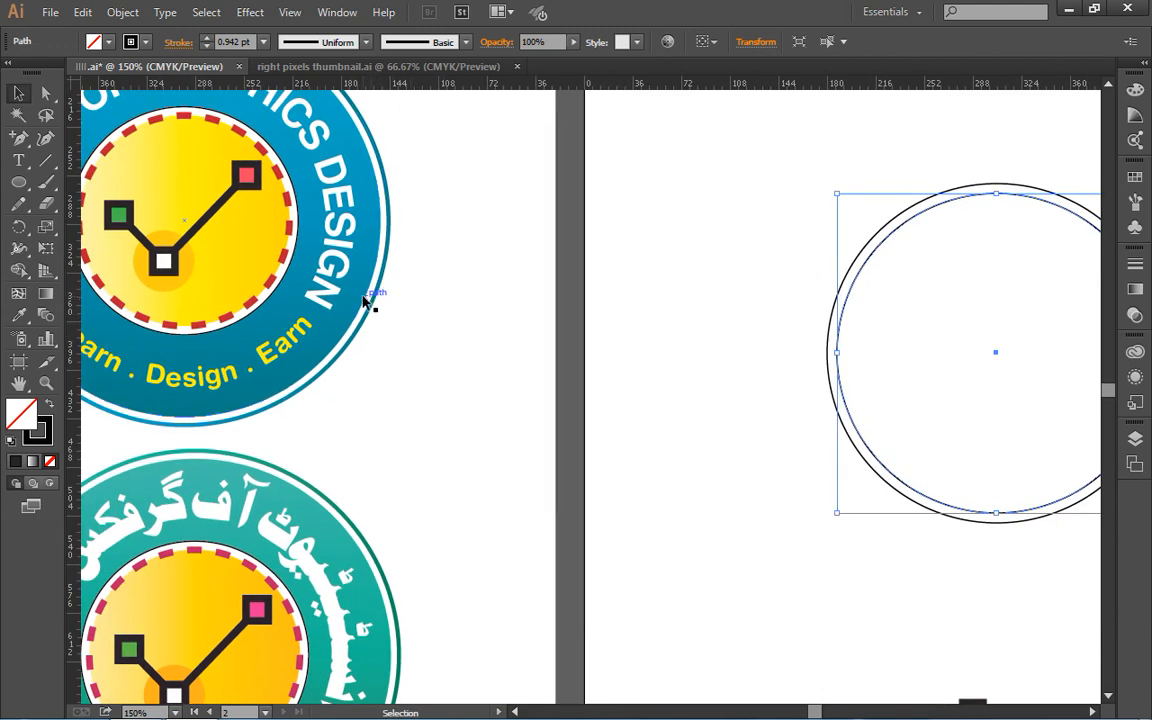
key("space")
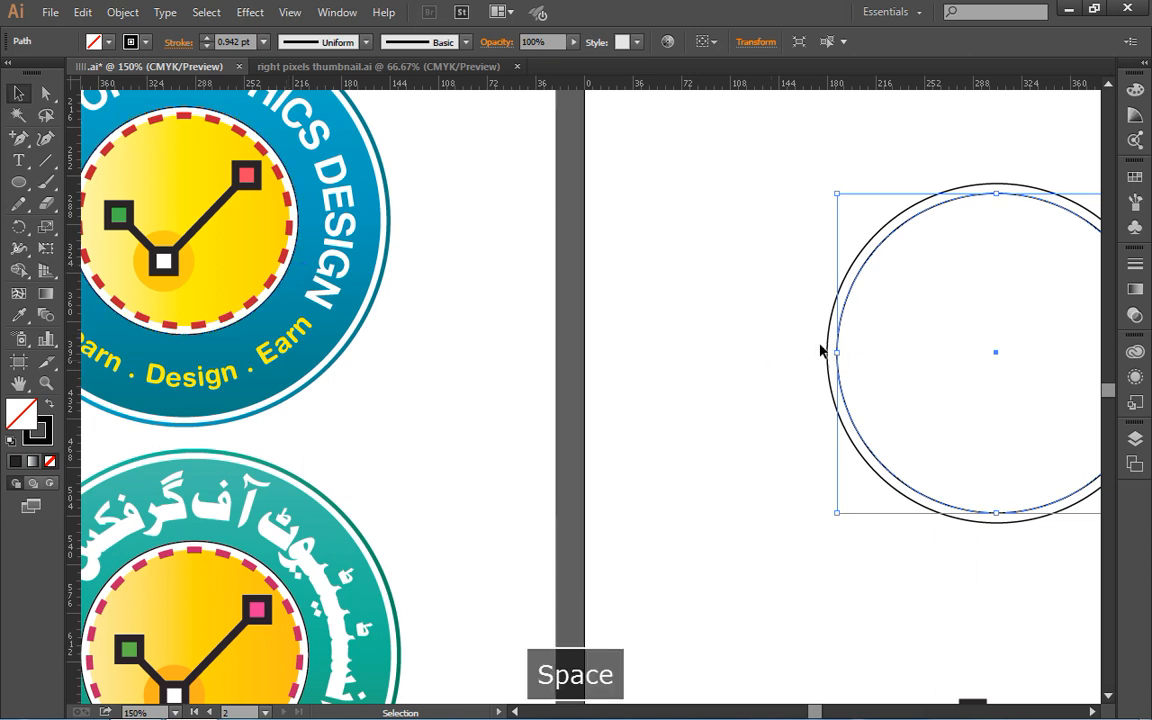
left_click_drag(733, 339, 371, 345)
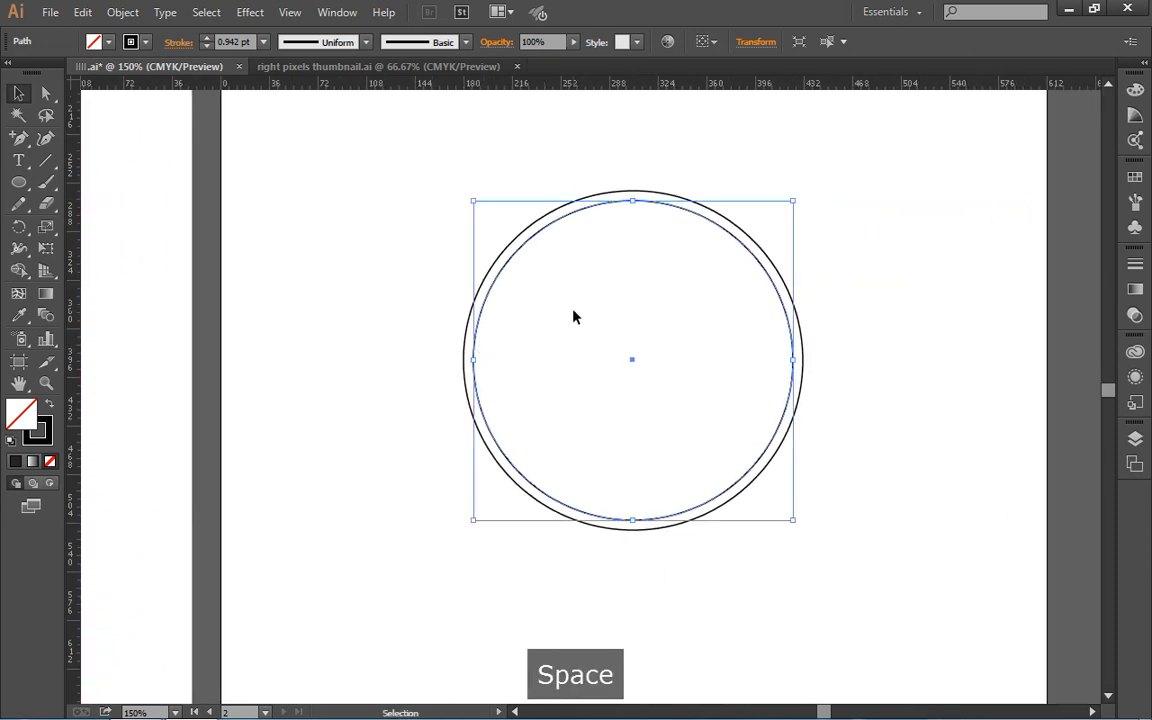
key("ctrl+c")
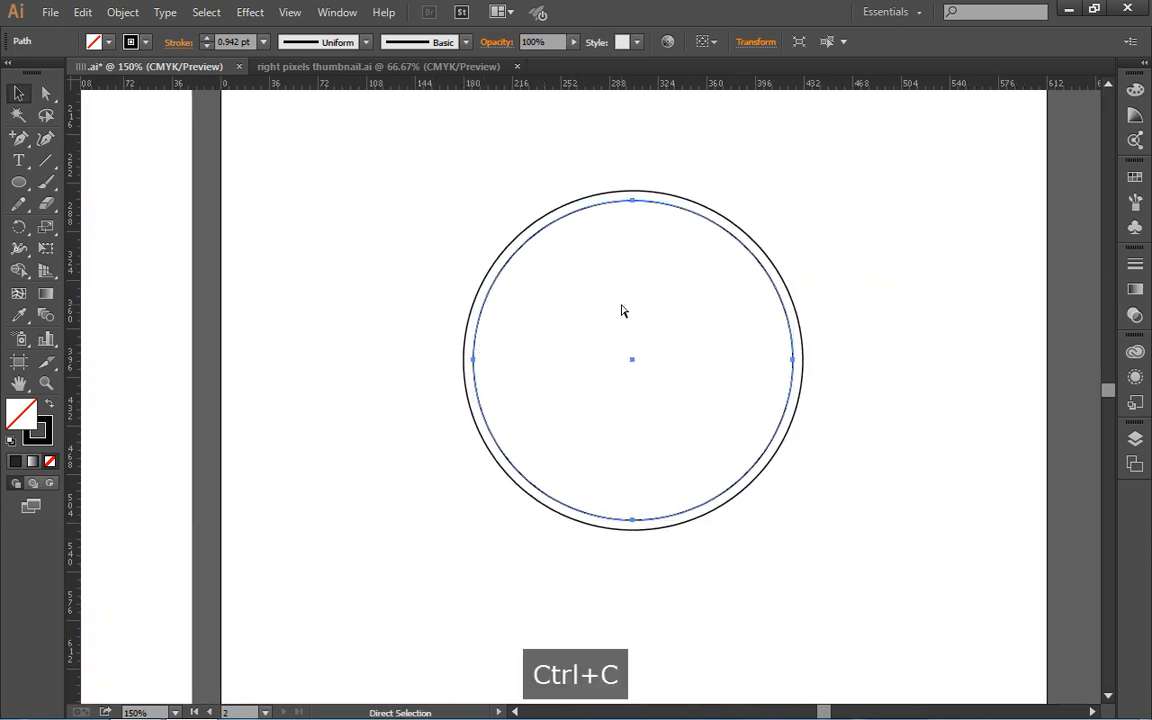
key("ctrl+f")
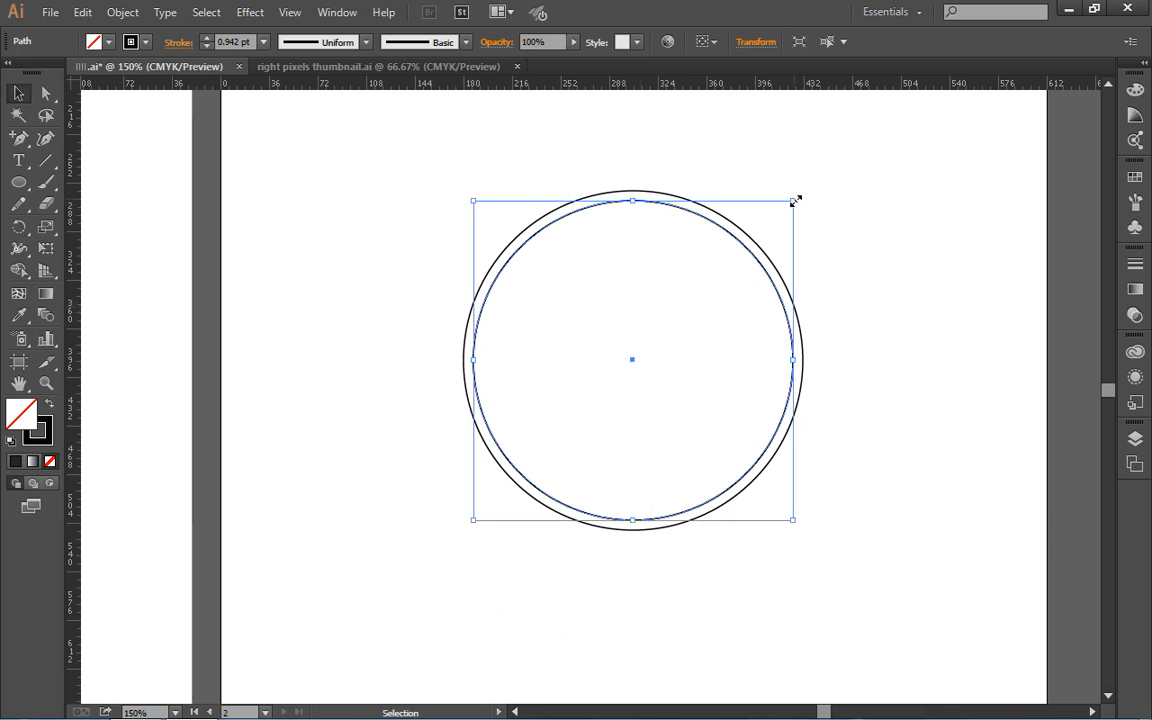
left_click_drag(796, 200, 731, 258)
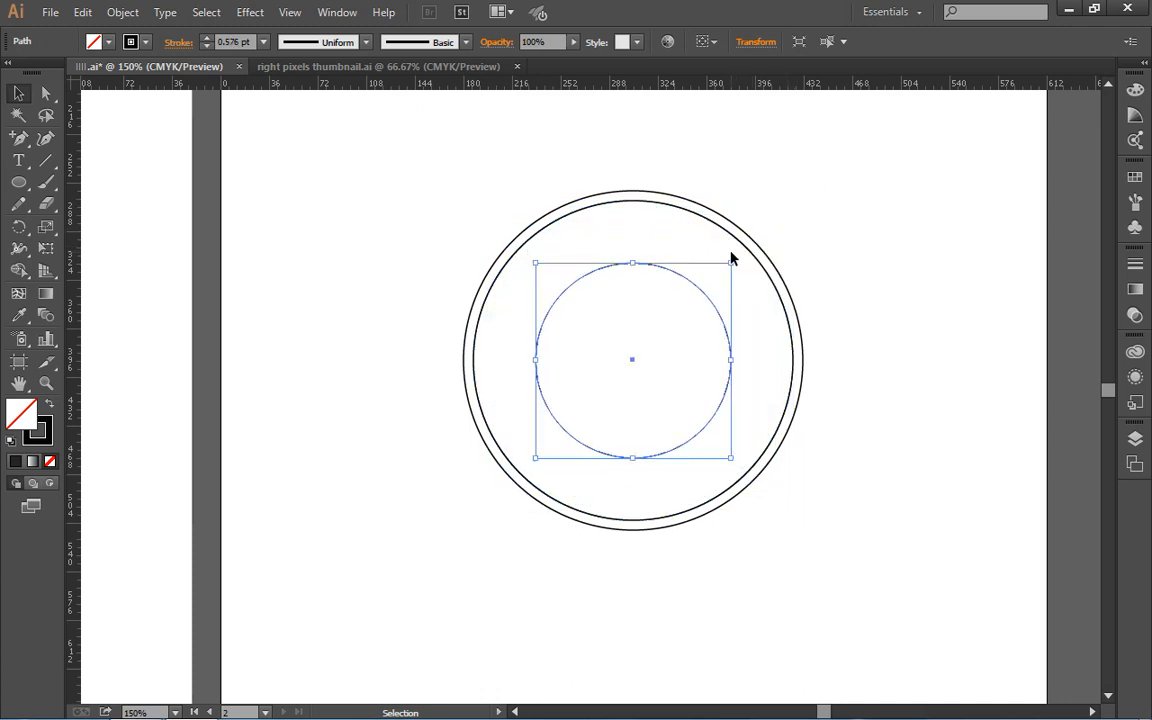
- Duplicate the 145 pt inner circle in place and scale the copy slightly inward to about 128 pt wide
key("a")
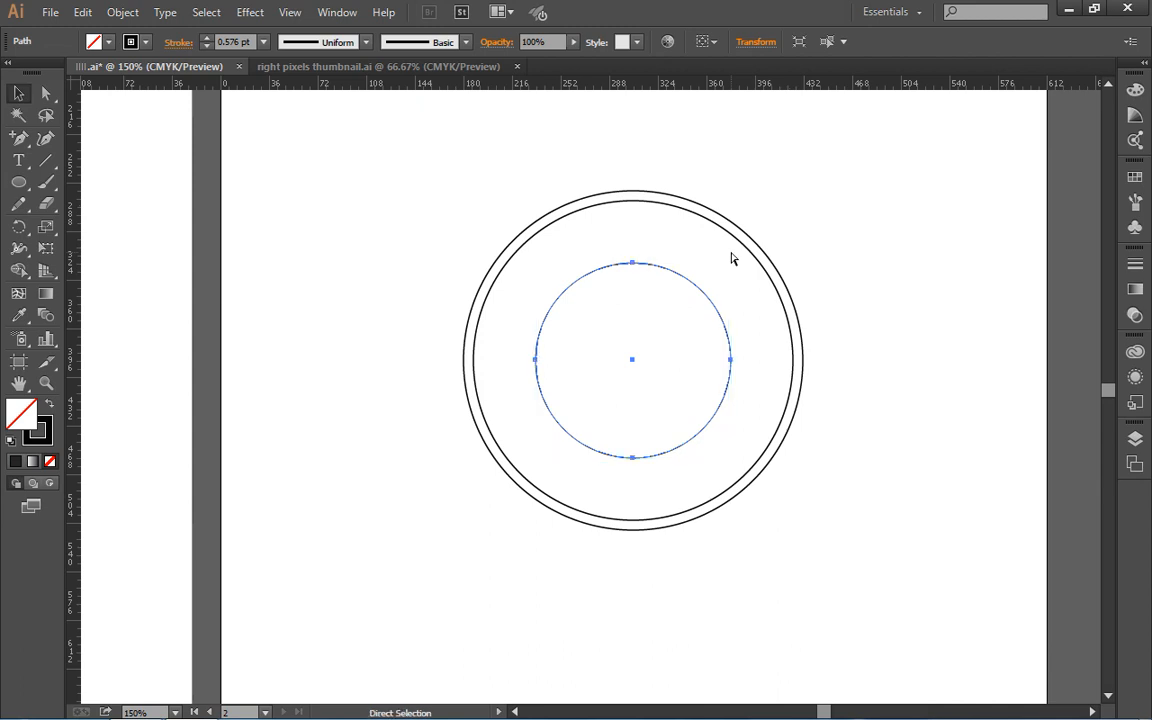
key("ctrl+c")
key("ctrl+f")
key("v")
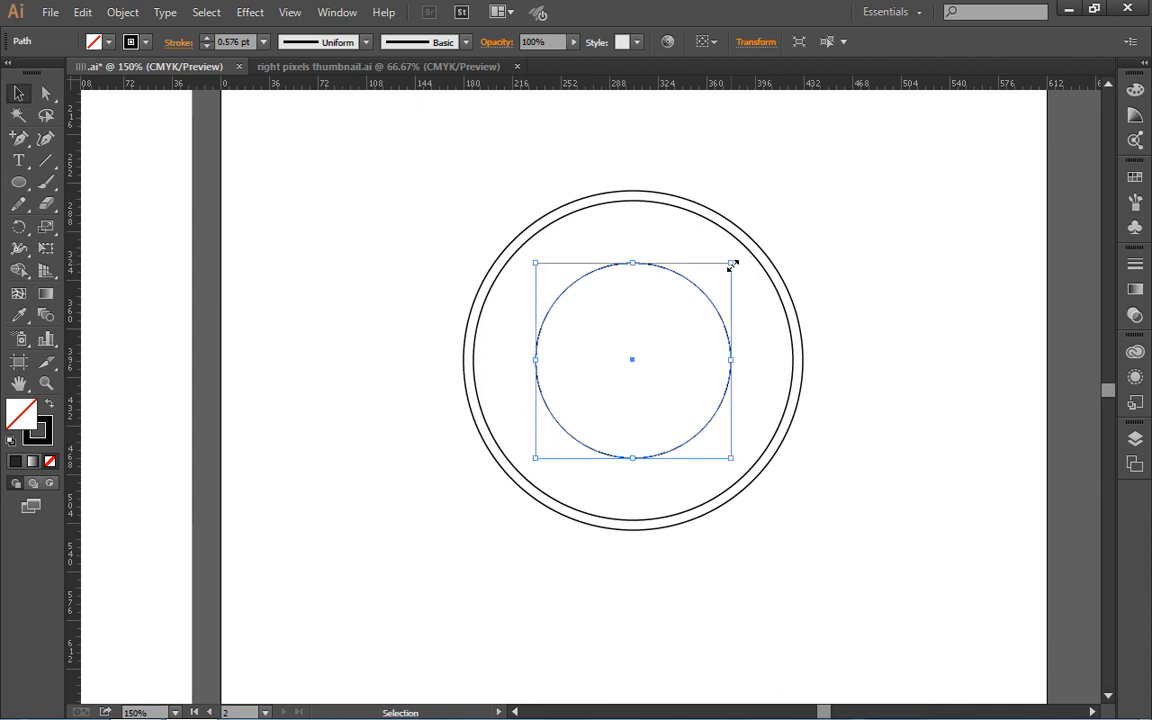
left_click_drag(732, 265, 717, 265)
- Compare the four concentric circles with the rings and text placement of the finished blue badge
key("space")
left_click_drag(364, 404, 650, 370)
key("space")
left_click_drag(374, 400, 769, 371)
left_click_drag(596, 374, 712, 427)
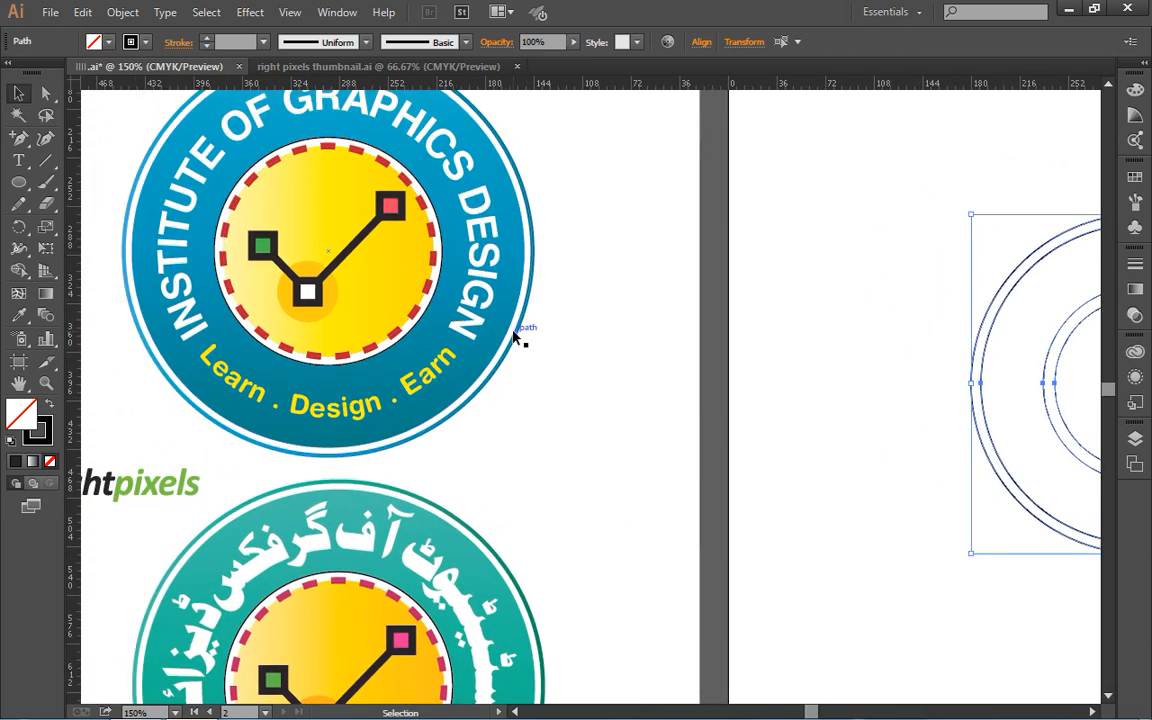
key("space")
left_click_drag(890, 406, 751, 456)
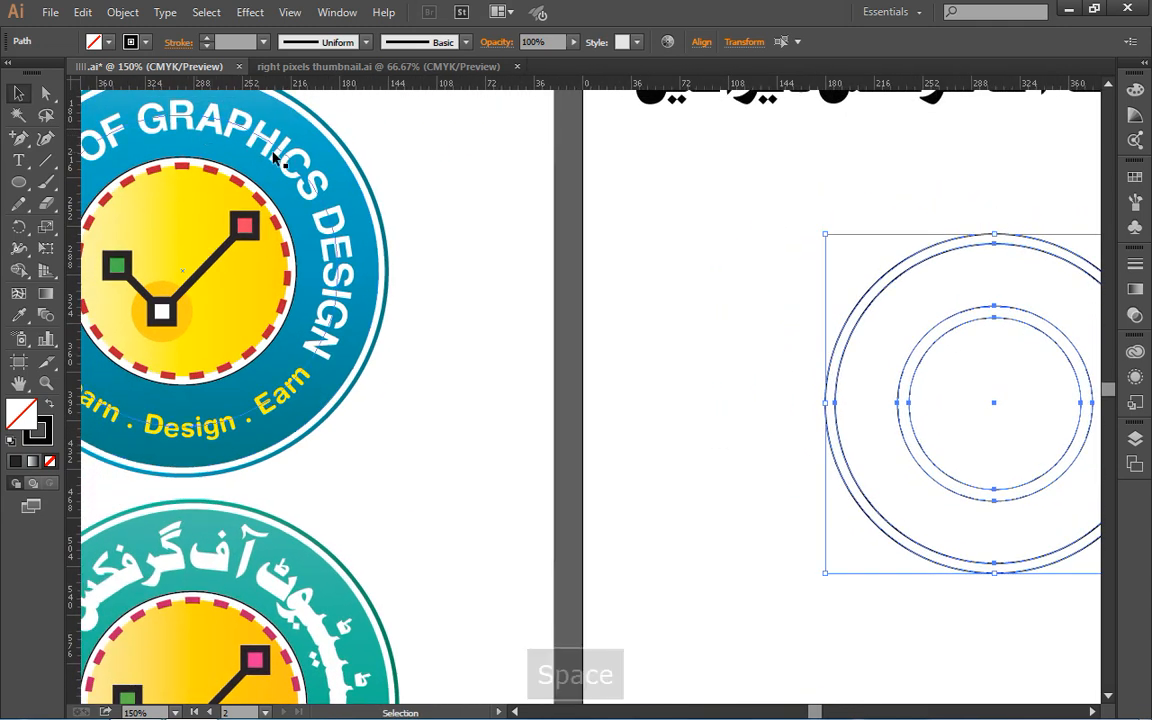
key("space")
left_click_drag(669, 334, 370, 260)
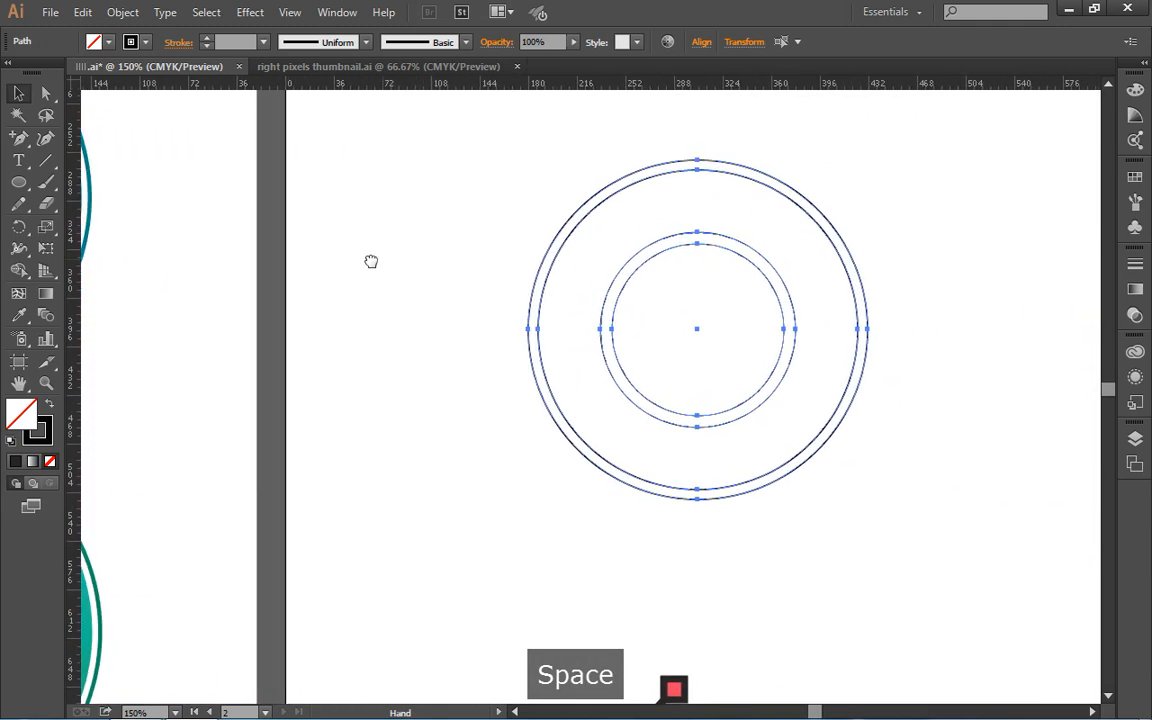
left_click(880, 252)
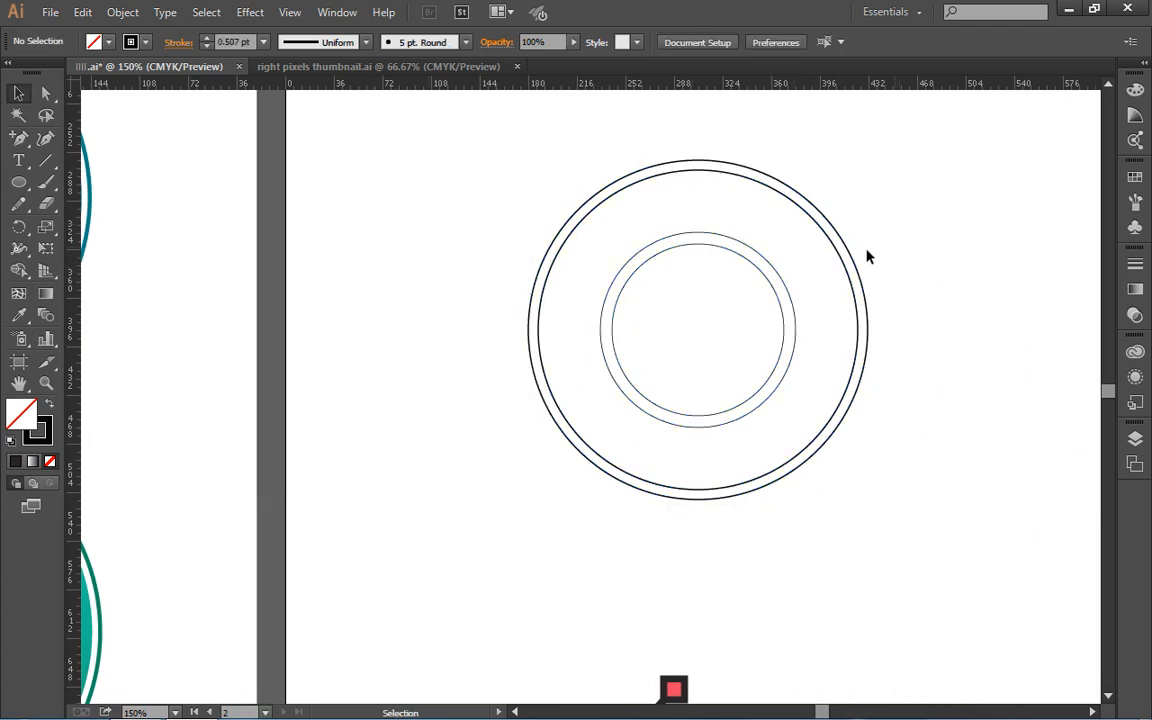
- Copy the second-largest circle in place and scale the copy to about 190 pt wide, midway between the outer and inner rings
left_click(830, 245)
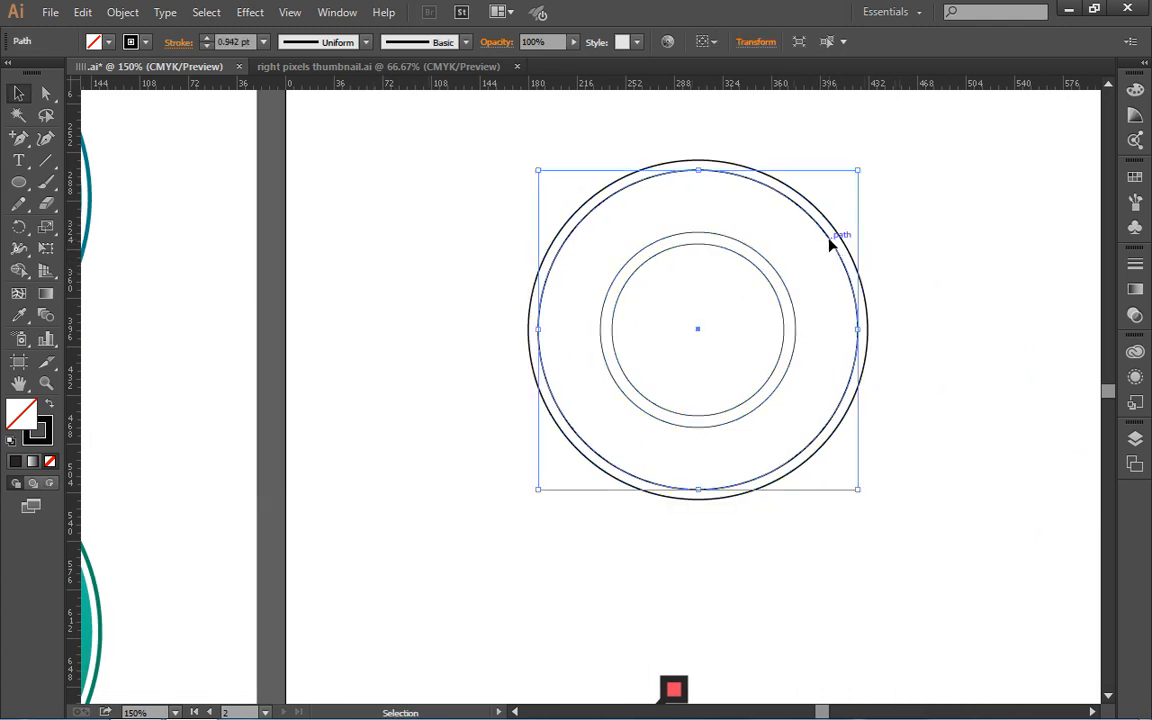
key("ctrl+c")
key("ctrl+f")
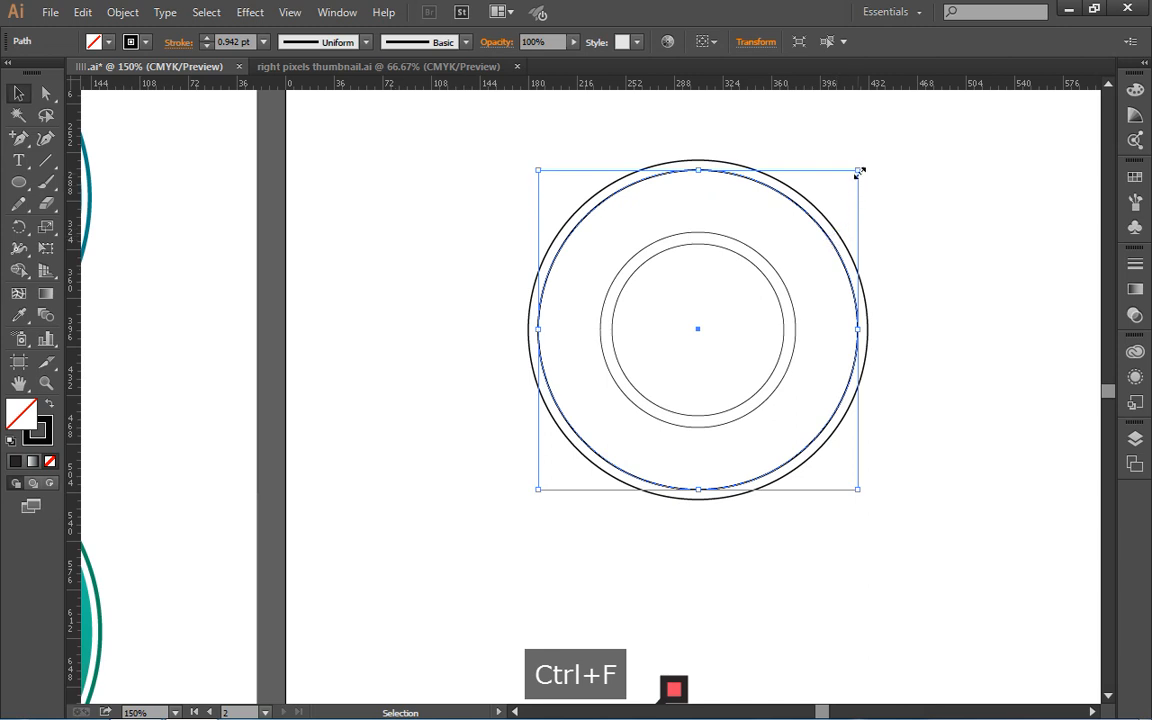
left_click_drag(857, 170, 828, 188)
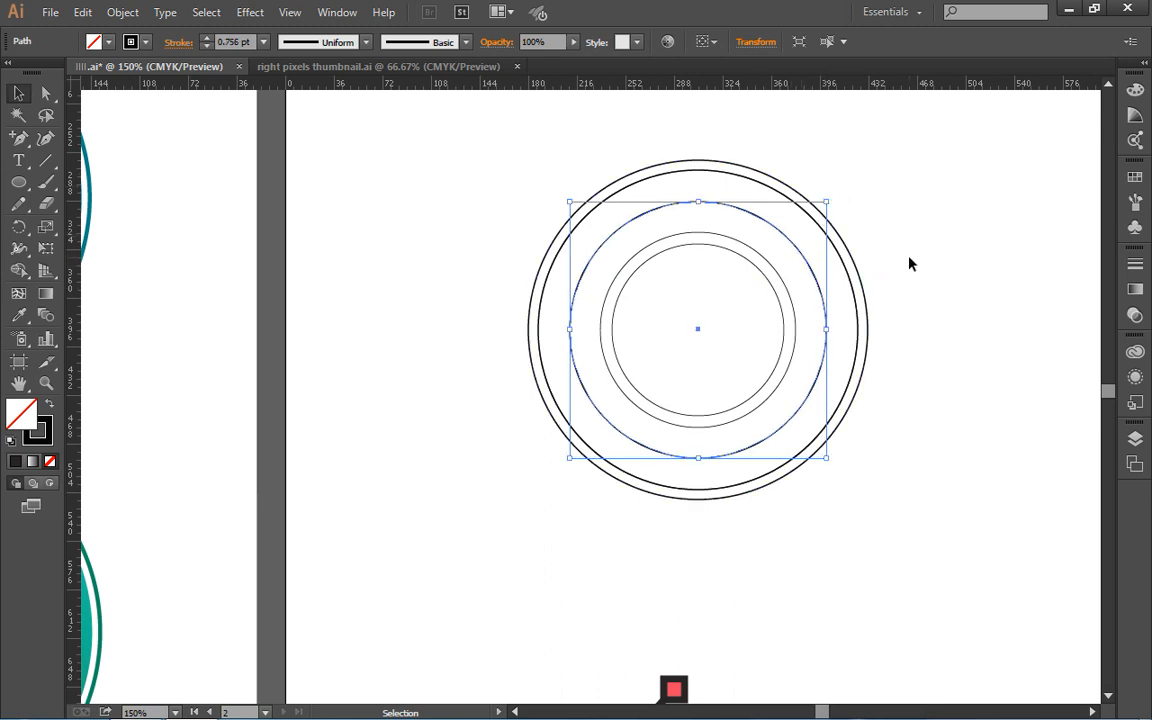
- Select all five concentric circles and move them to the upper-left area of the second artboard, just below the Urdu text
key("space")
left_click_drag(887, 288, 704, 278)
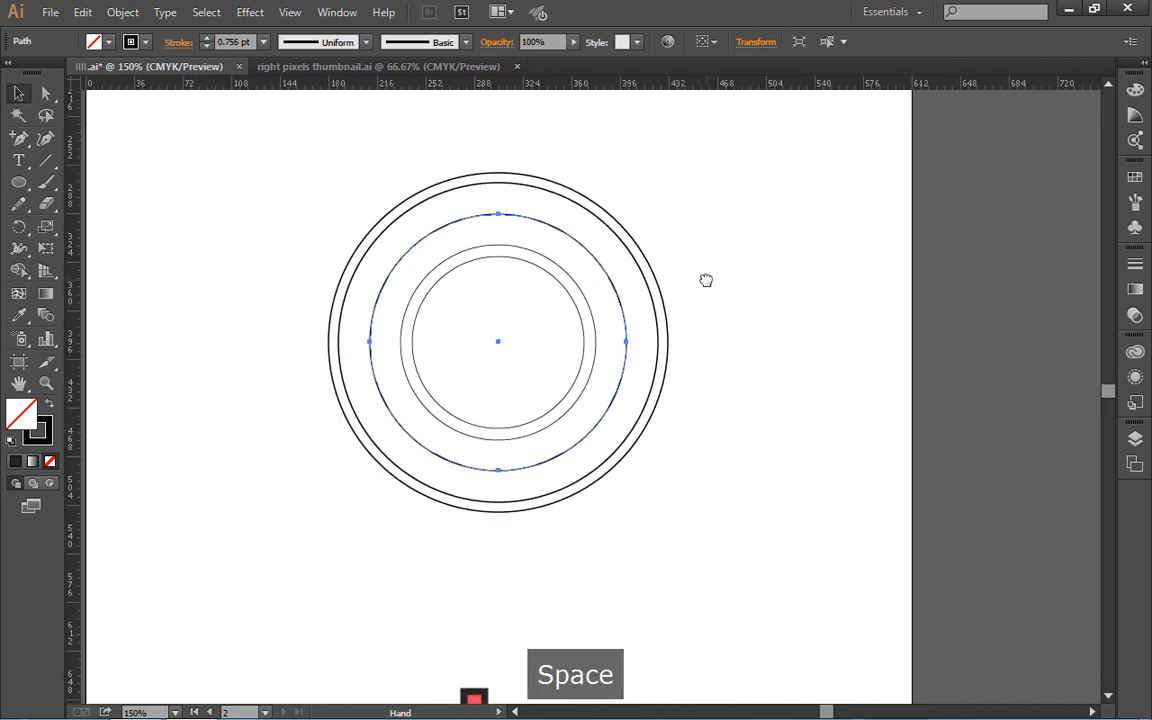
left_click_drag(256, 145, 553, 445)
key("space")
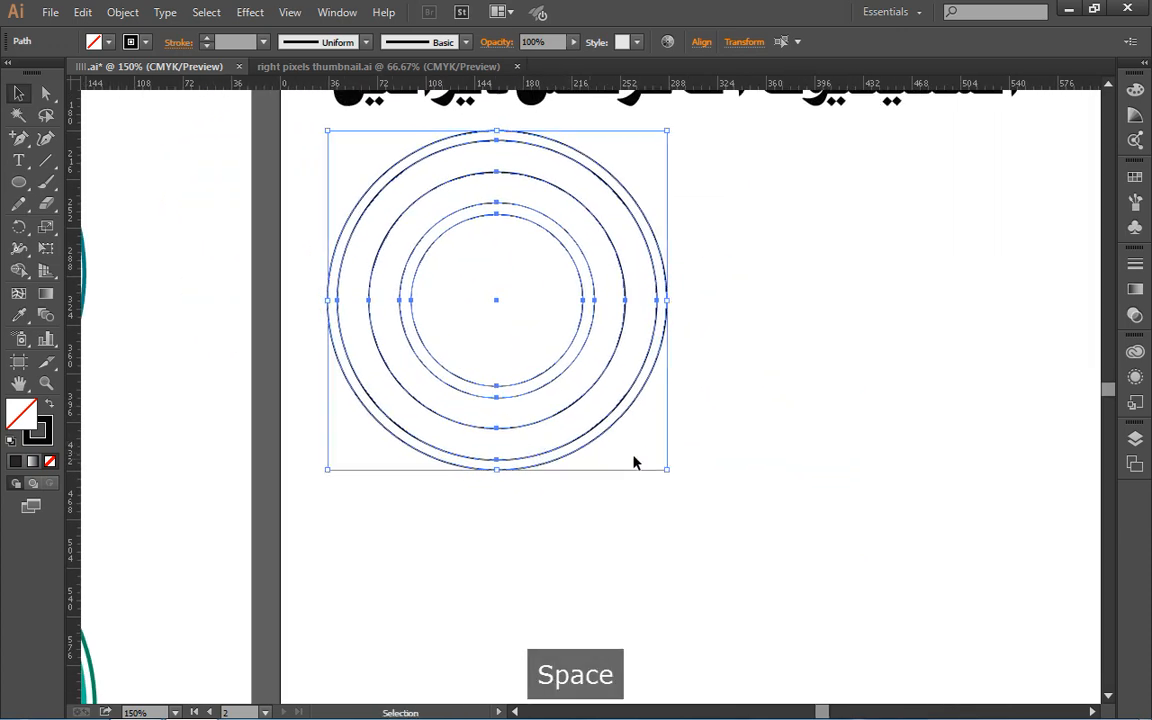
key("space")
left_click_drag(686, 426, 509, 327)
left_click(543, 283)
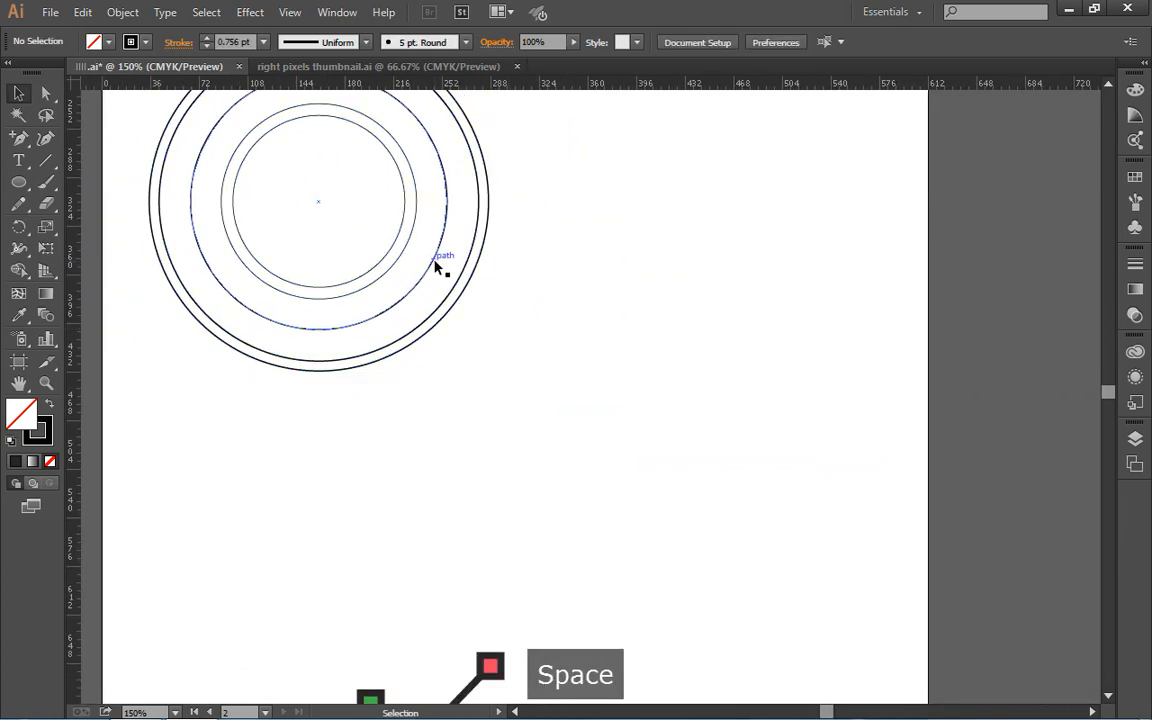
- Move the middle circle out of the concentric rings to the empty area at their lower right
left_click(437, 265)
key("a")
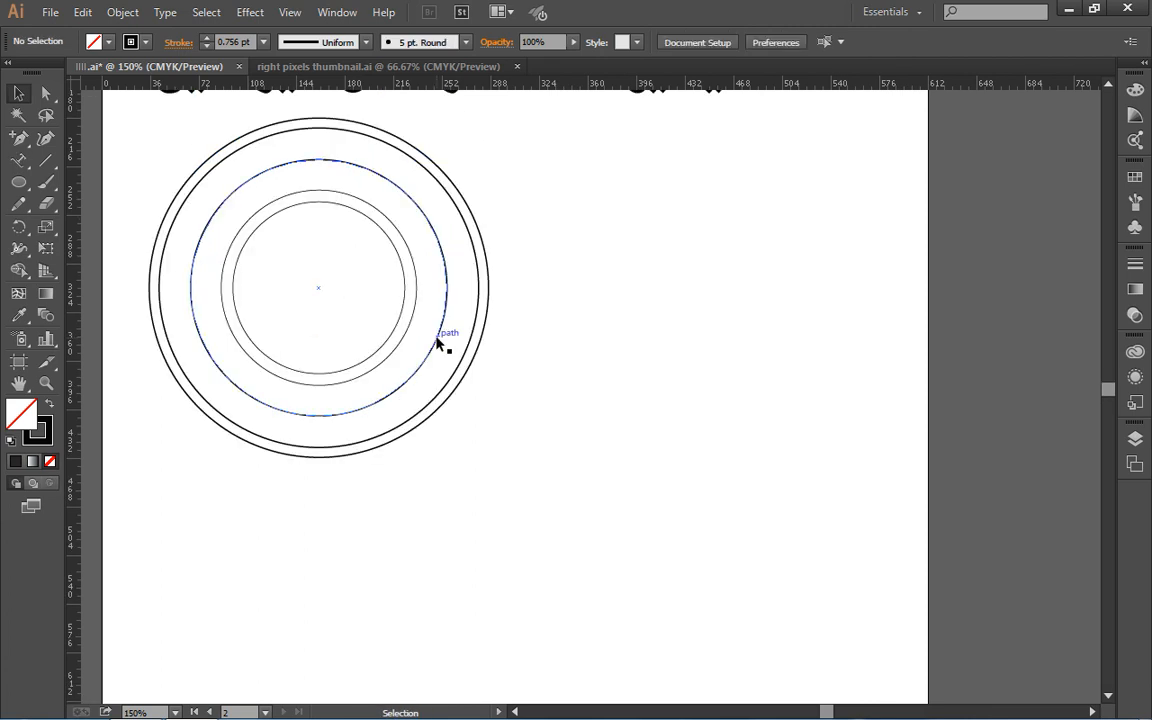
left_click_drag(437, 339, 741, 507)
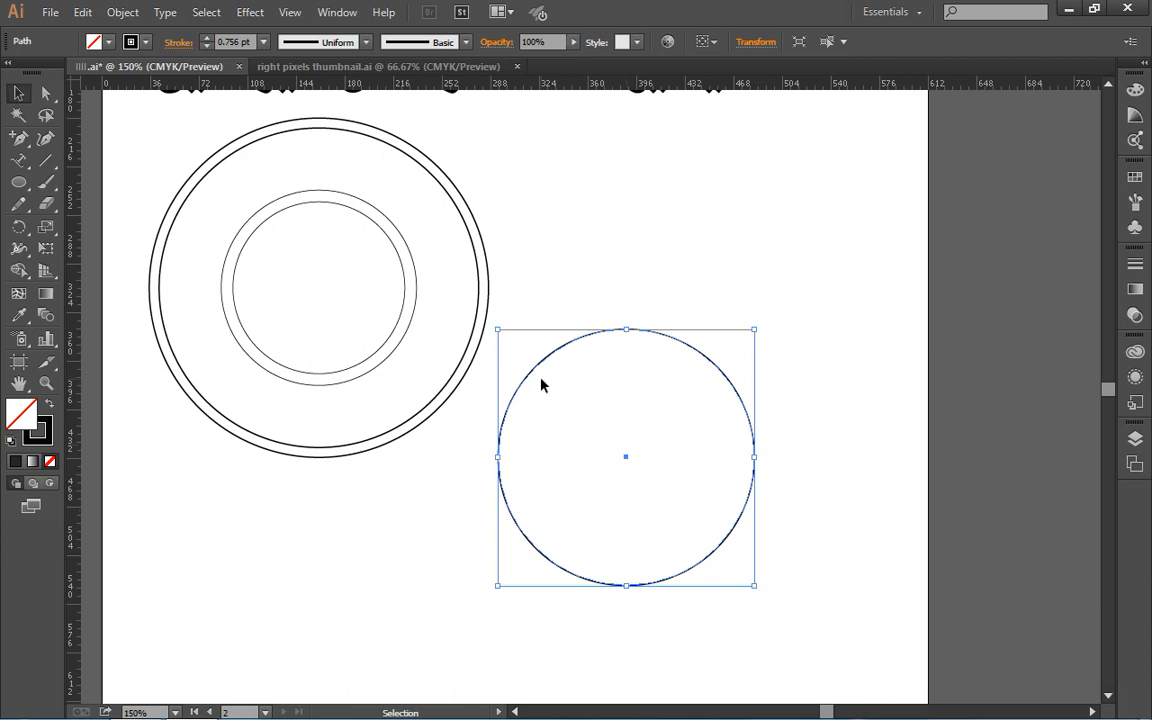
- Copy the whole "INSTITUTE OF GRAPHICS DESIGN" heading text at the head of the artboard
scroll(541, 385, "up", 6)
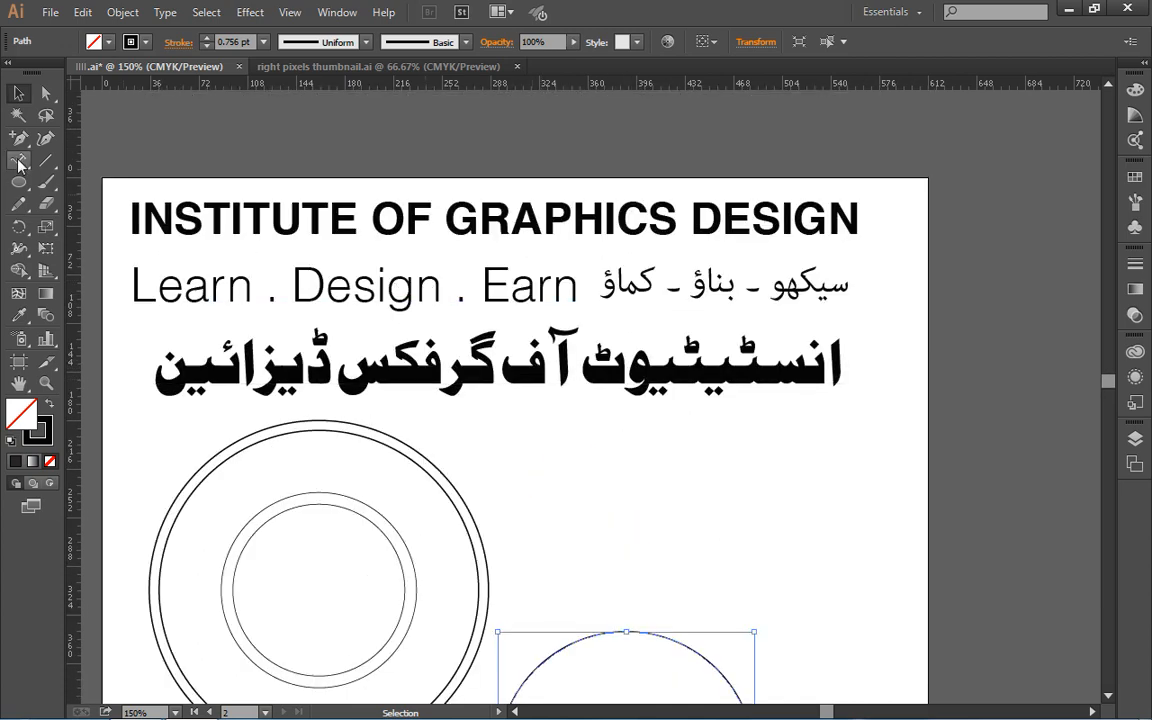
left_click_drag(20, 159, 95, 160)
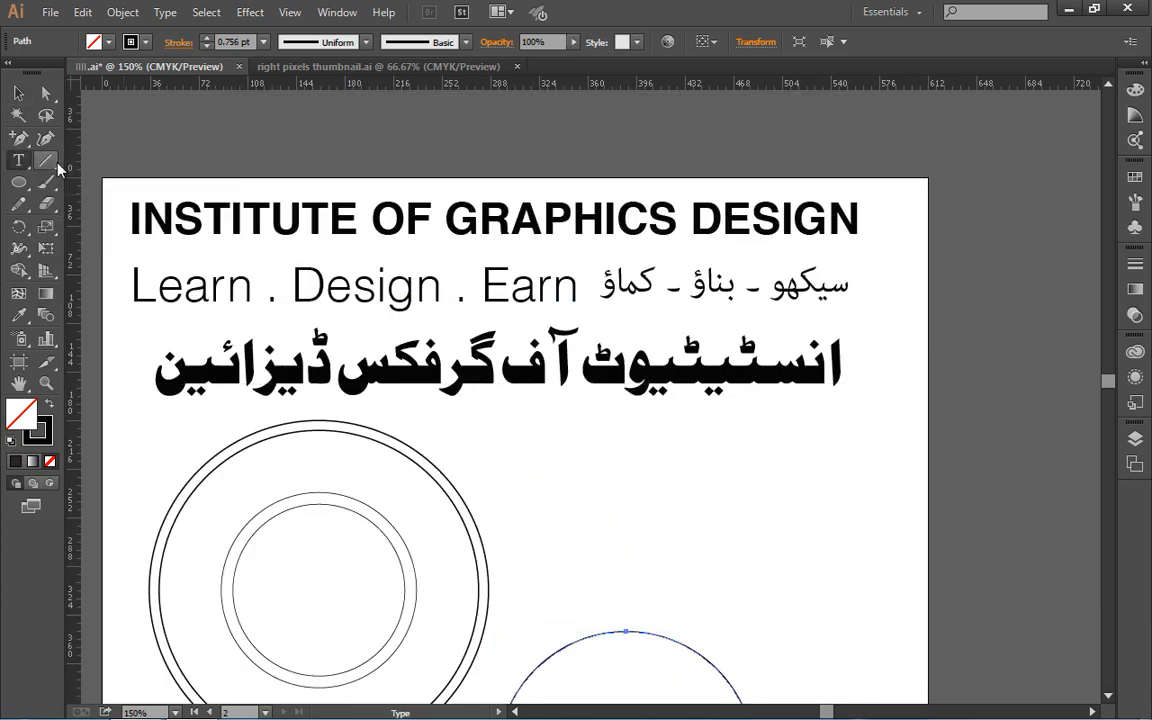
left_click(292, 210)
key("ctrl+a")
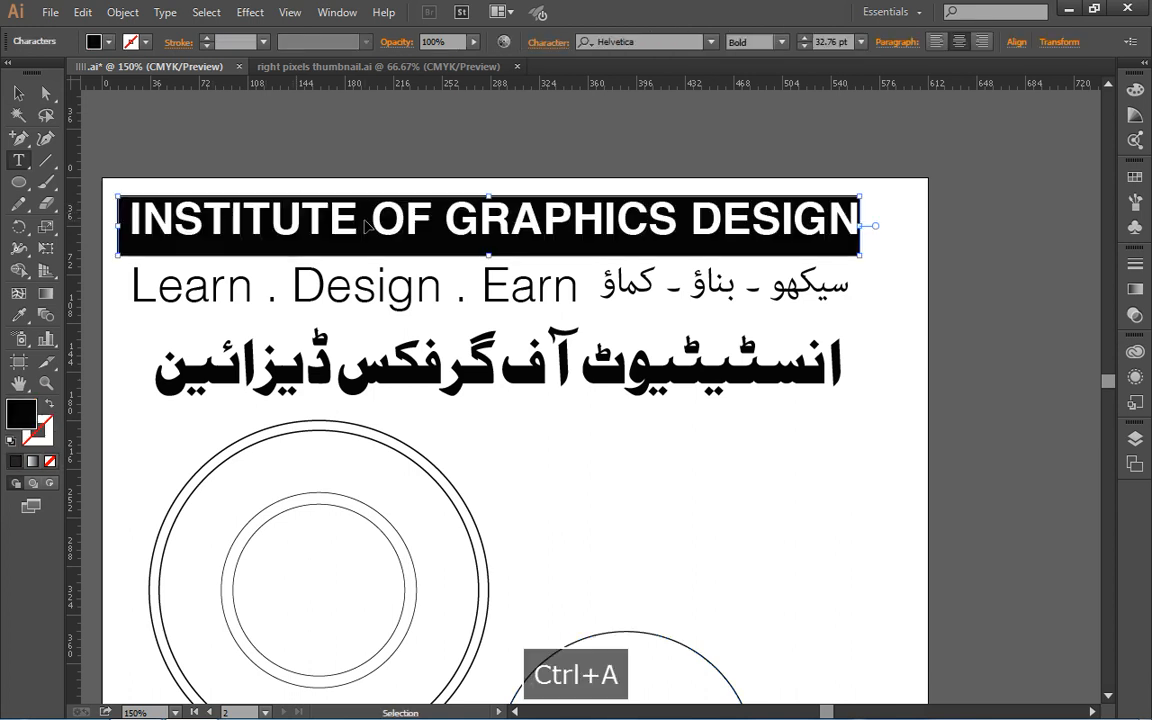
key("ctrl+c")
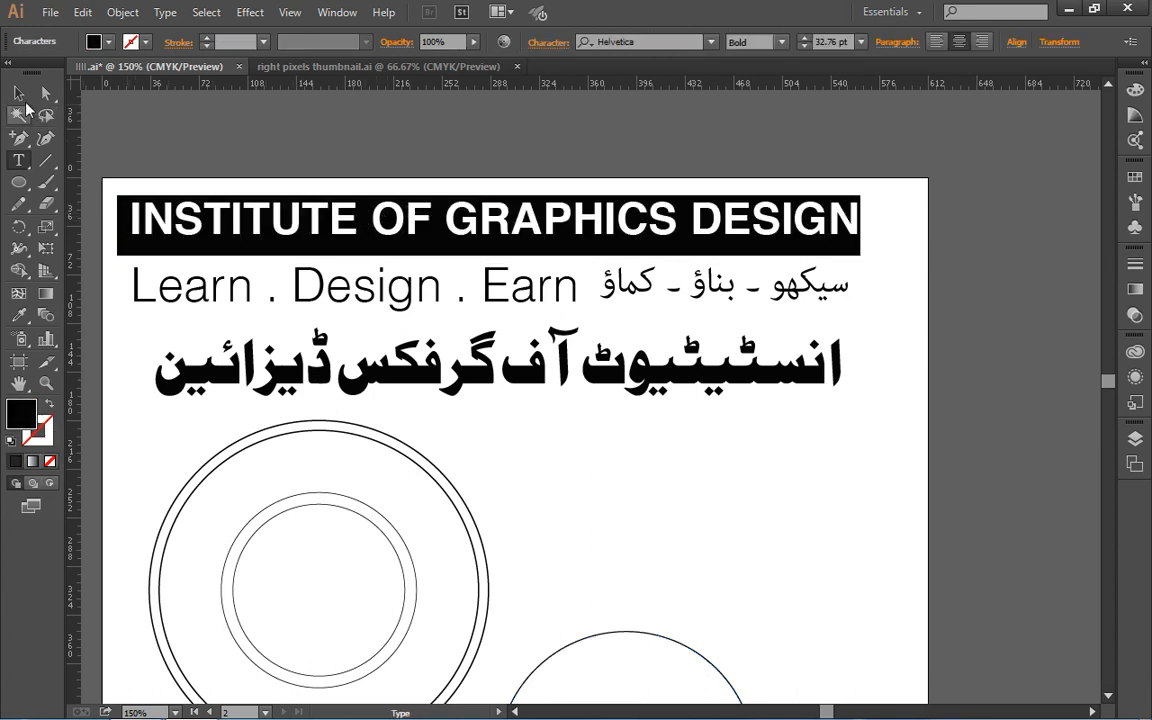
left_click(19, 93)
- Select the separated circle and activate the Type on a Path tool
scroll(631, 462, "down", 3)
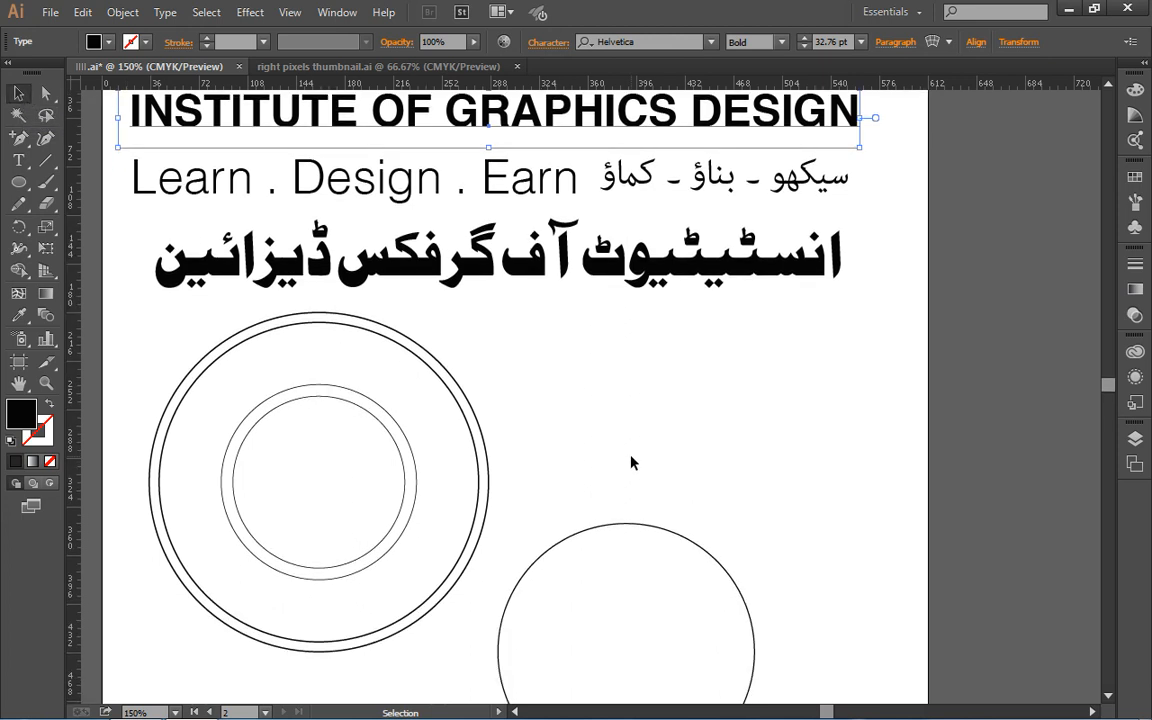
scroll(631, 462, "down", 3)
left_click(570, 430)
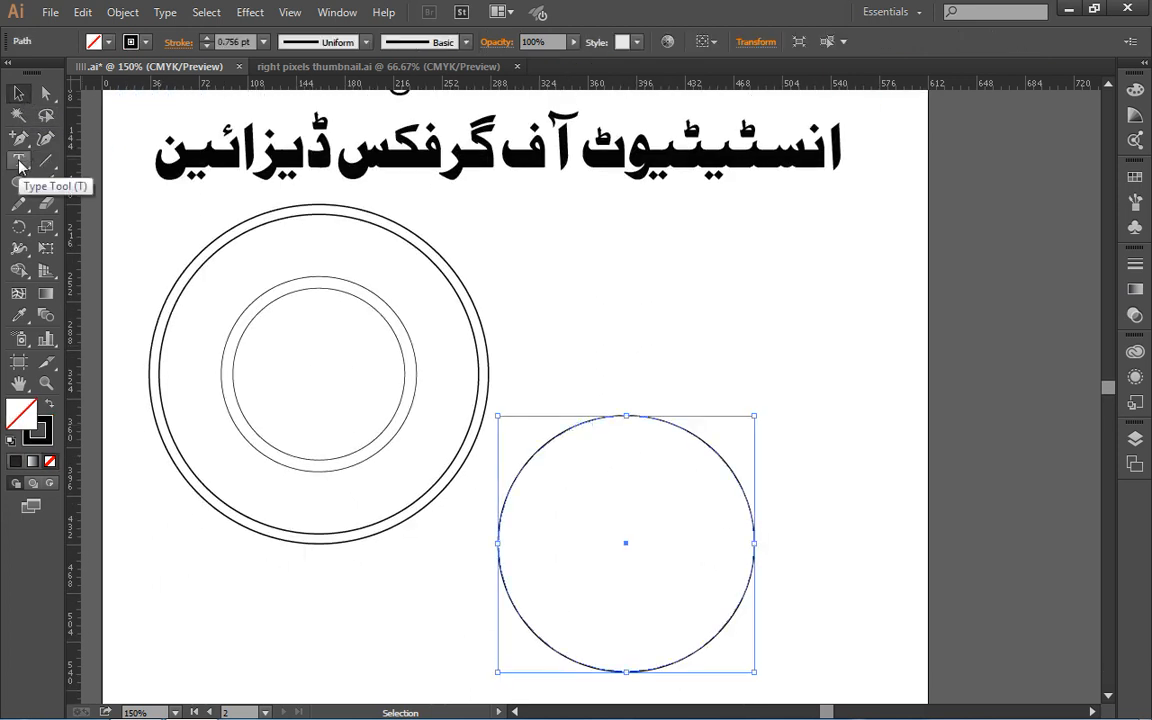
left_click_drag(19, 167, 112, 204)
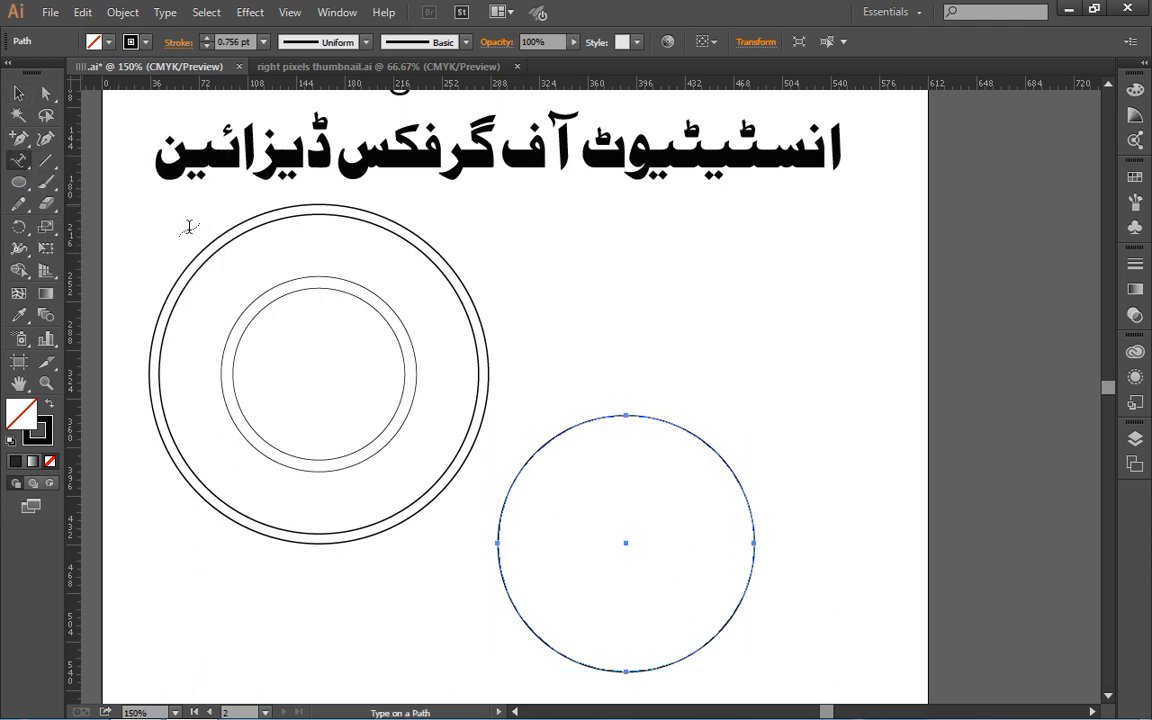
scroll(643, 314, "down", 5)
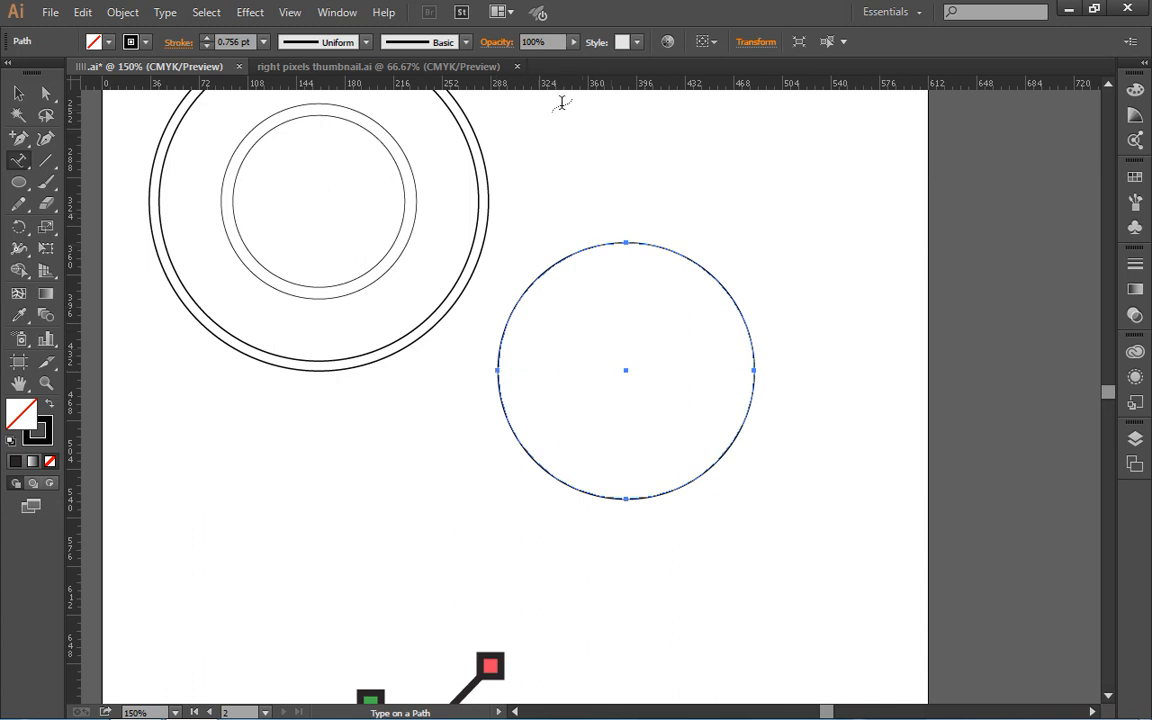
- Place a horizontal ruler guide through the centre of the separated circle
key("ctrl")
key("ctrl+r")
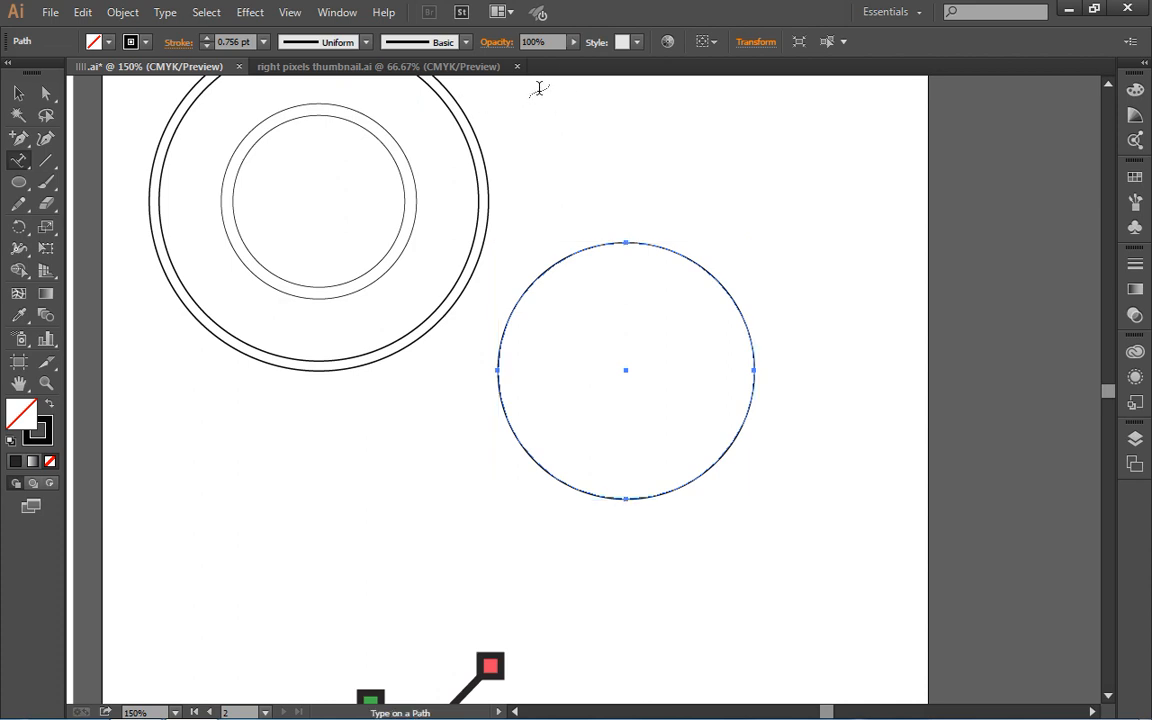
key("ctrl")
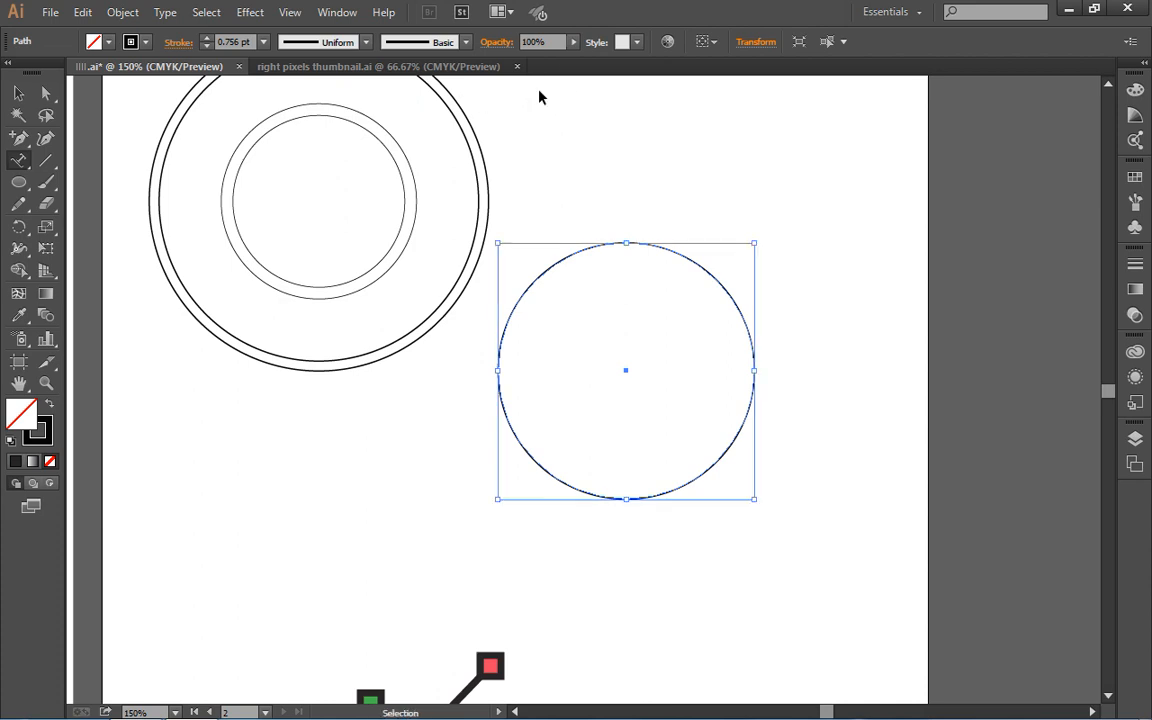
key("ctrl+r")
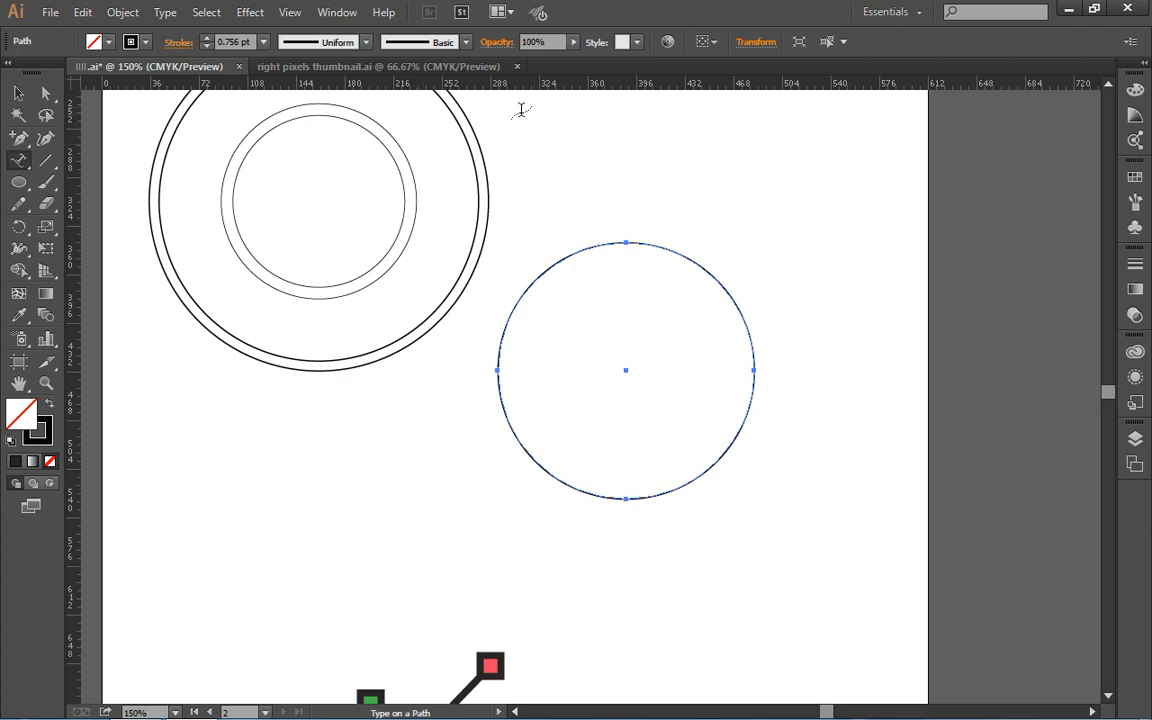
key("ctrl")
key("ctrl")
left_click_drag(620, 90, 624, 375)
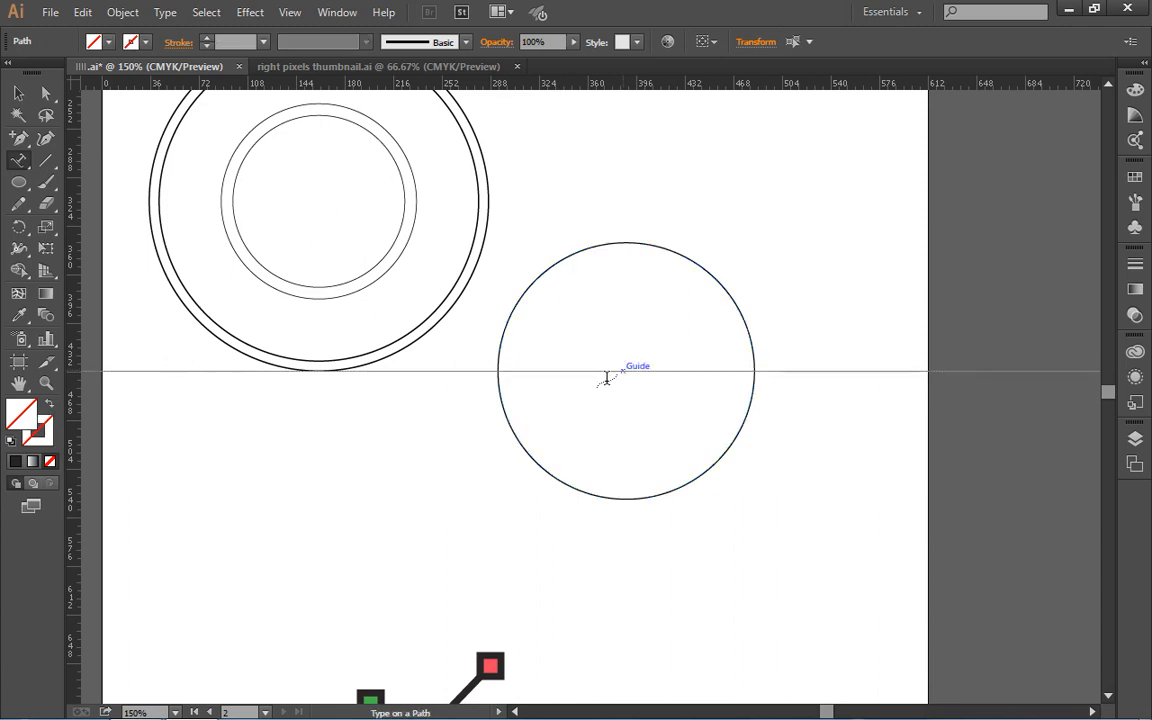
- Lock the guides so the horizontal centre guide cannot be moved
right_click(477, 371)
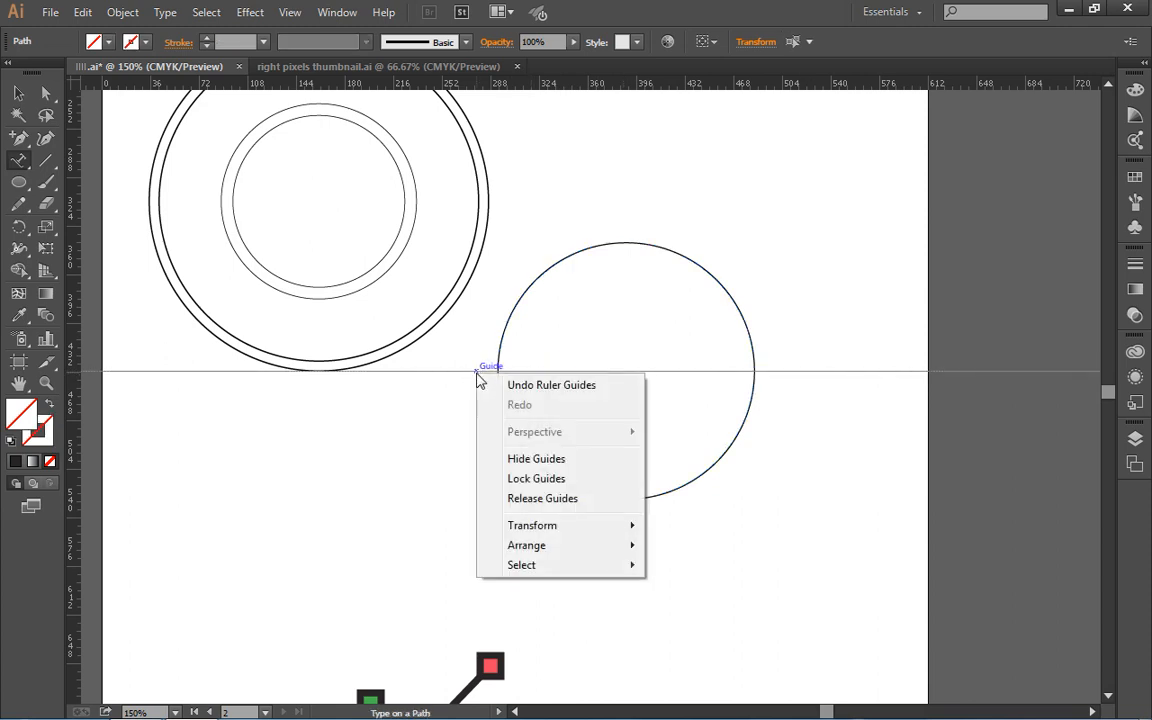
left_click(521, 482)
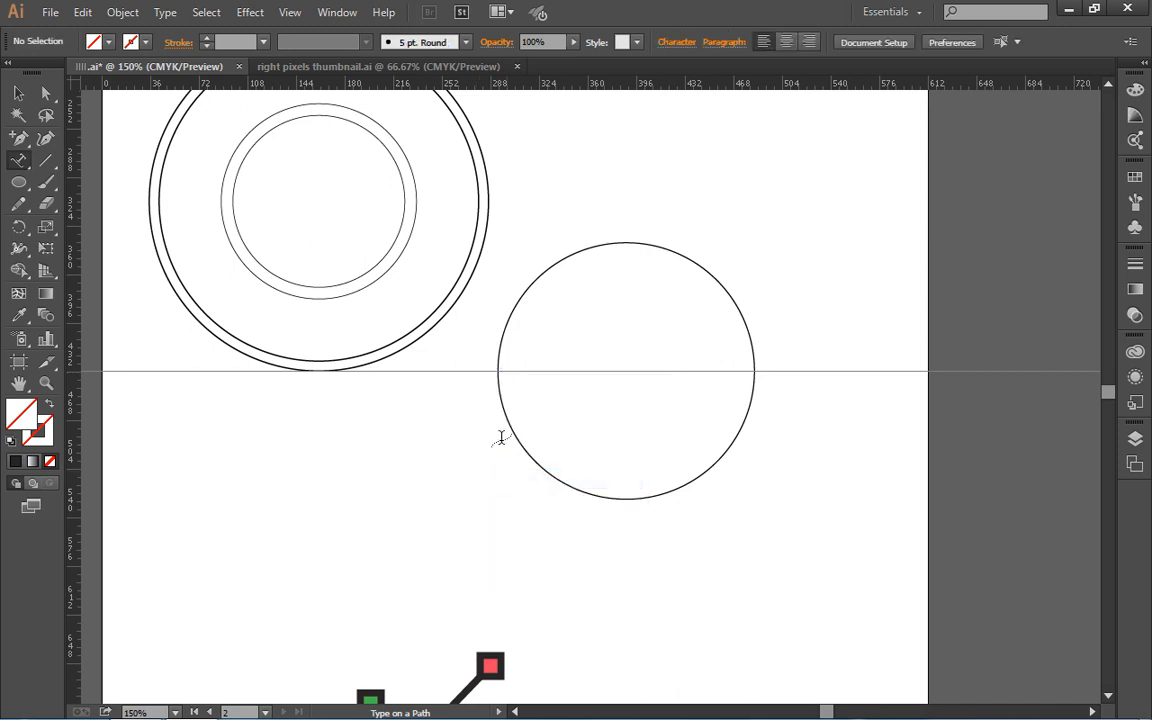
right_click(481, 372)
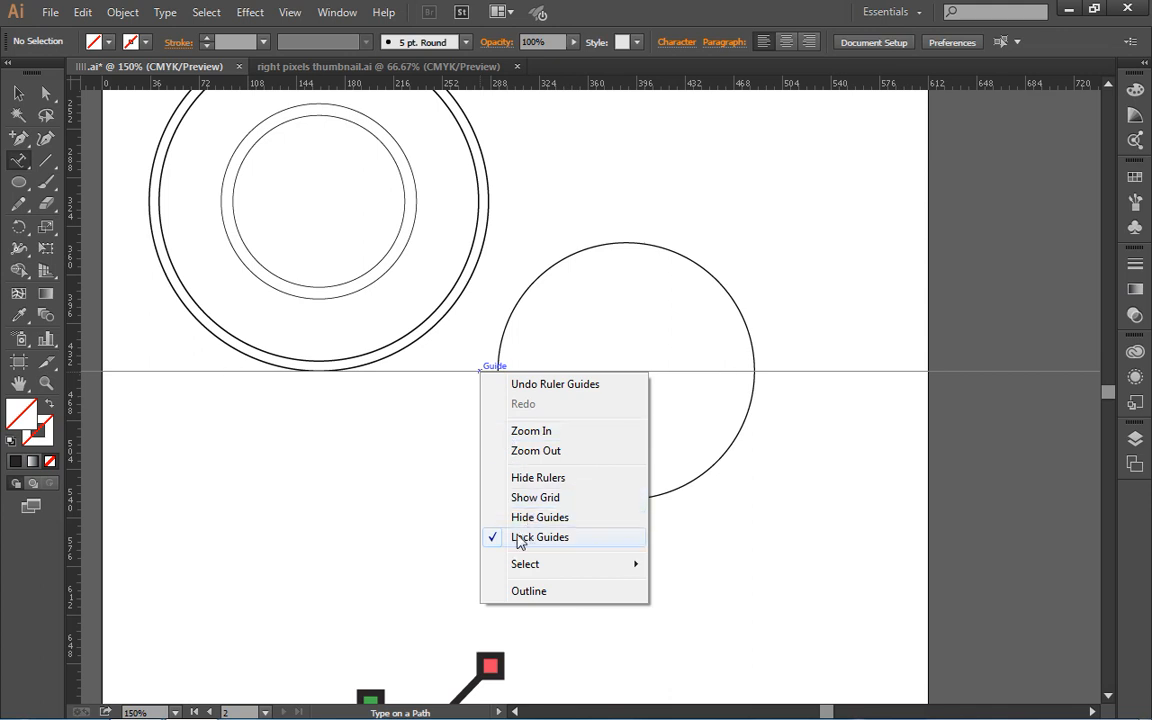
left_click(19, 94)
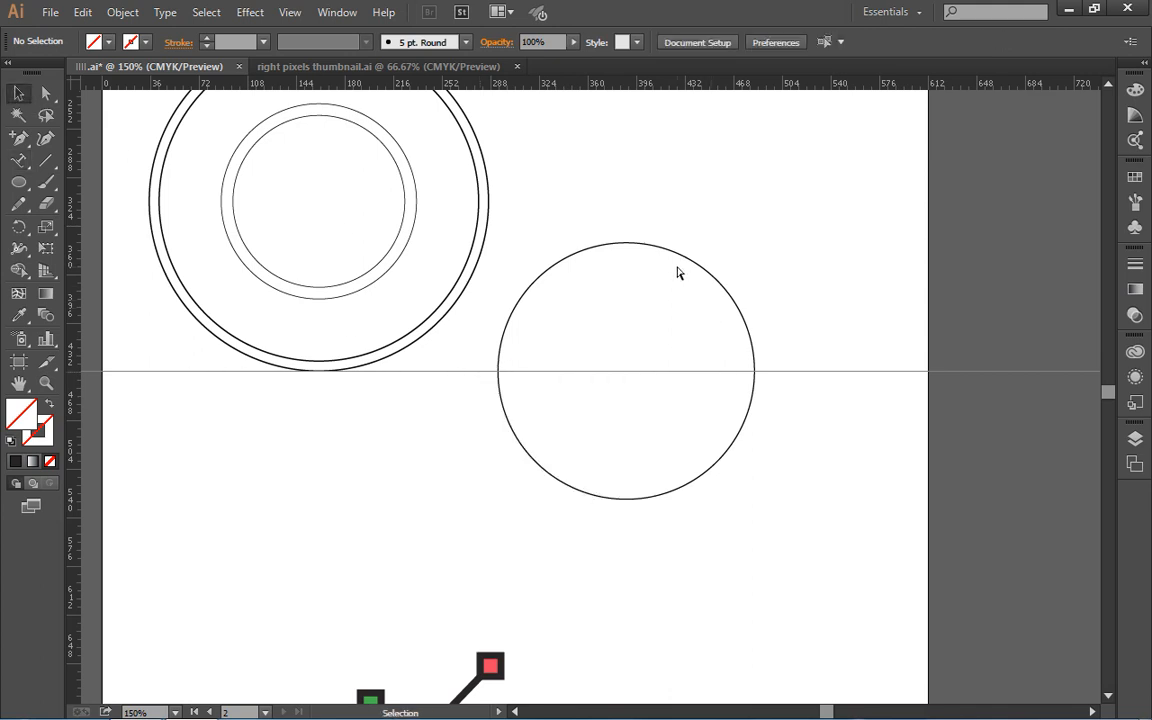
- Paste the copied heading as type on the separated circle's path, starting where the guide crosses the circle's left edge
key("ctrl")
key("ctrl+equal")
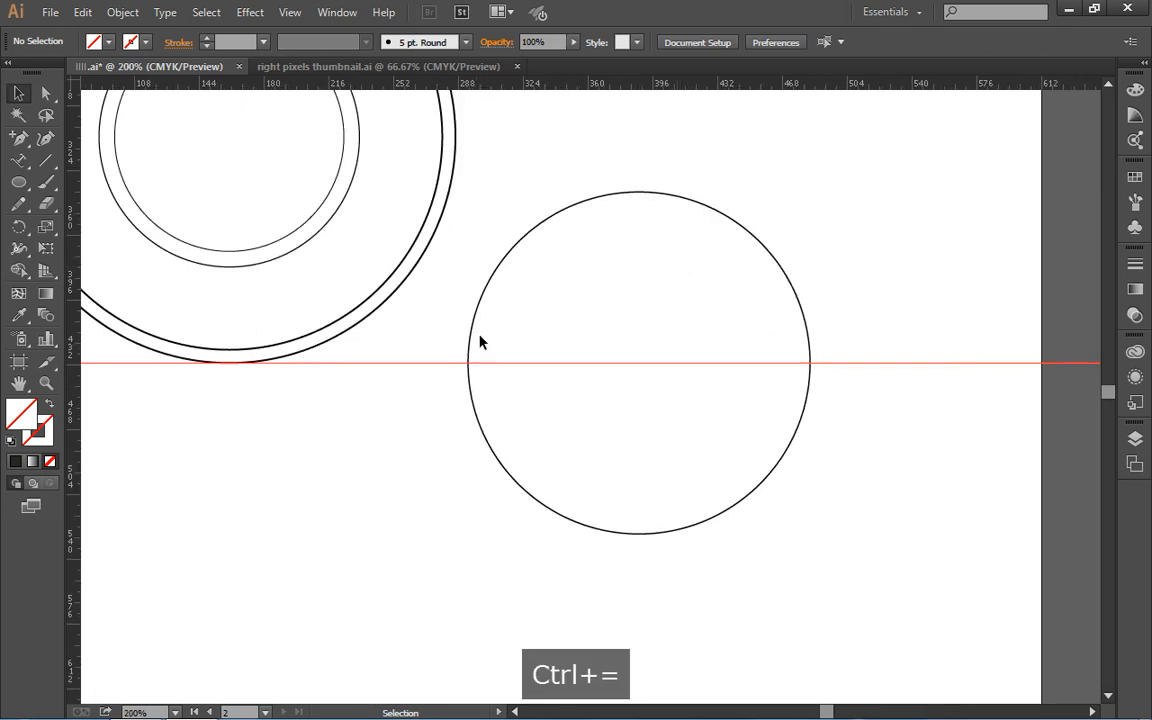
left_click(571, 206)
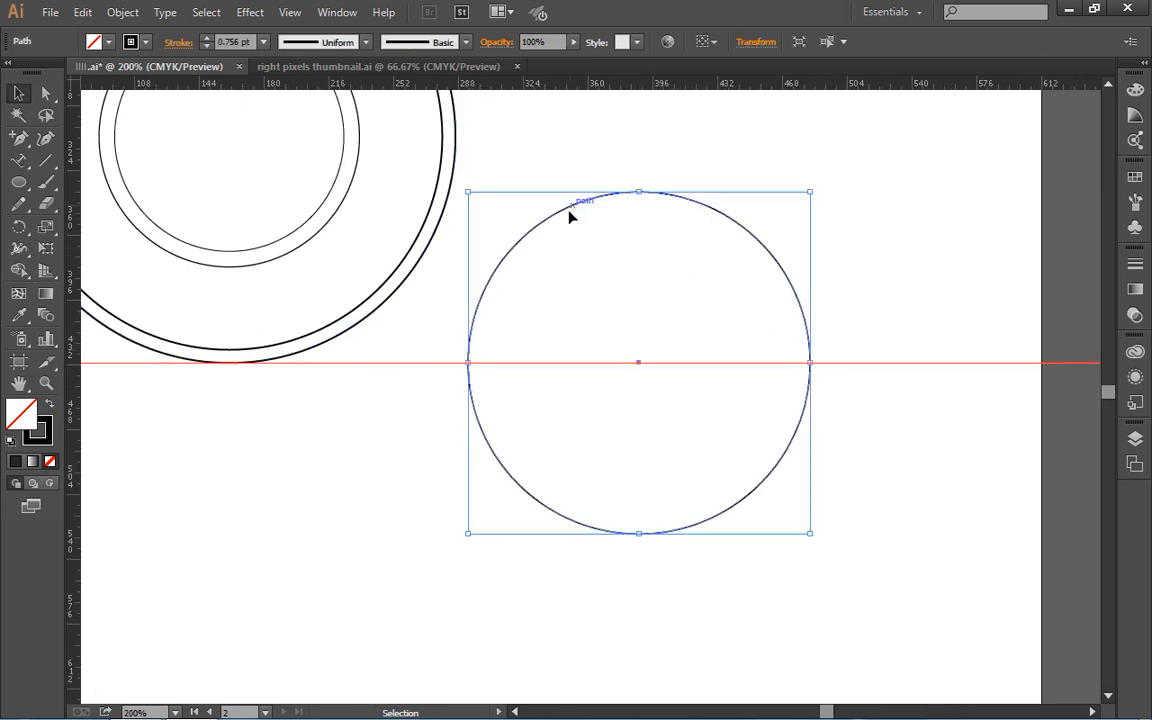
left_click(17, 161)
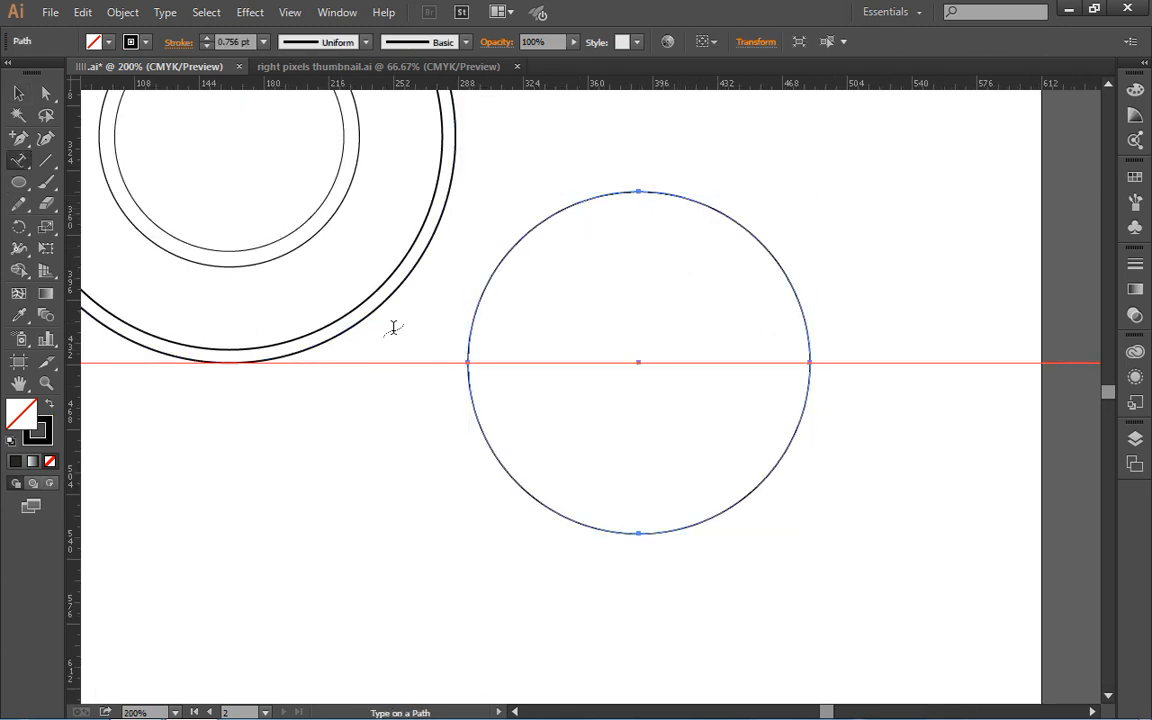
left_click(466, 361)
key("ctrl+v")
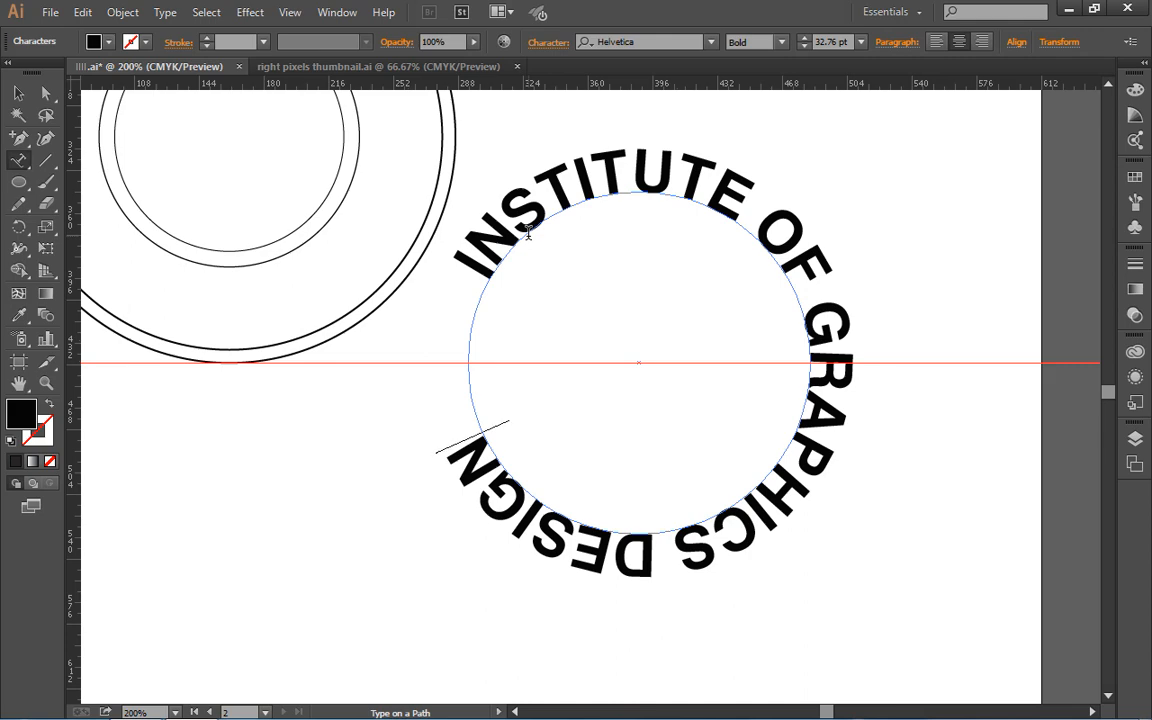
- Reduce the font size of all the circular heading text to 13 pt
key("ctrl+a")
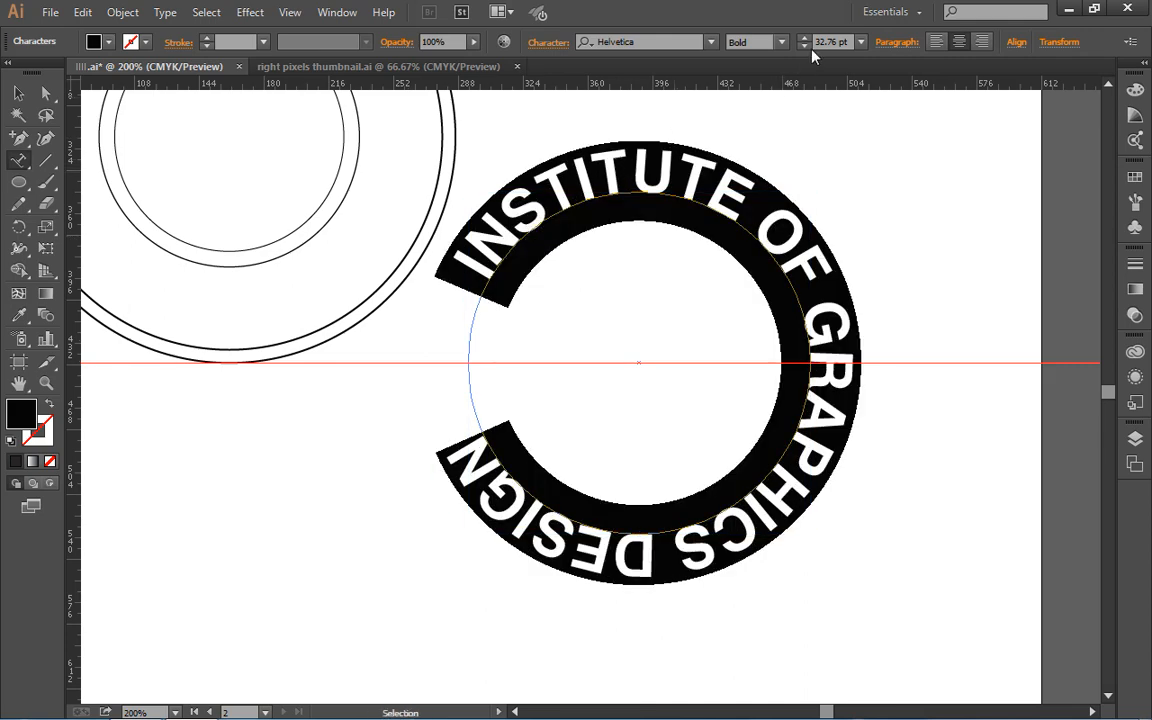
left_click(804, 46)
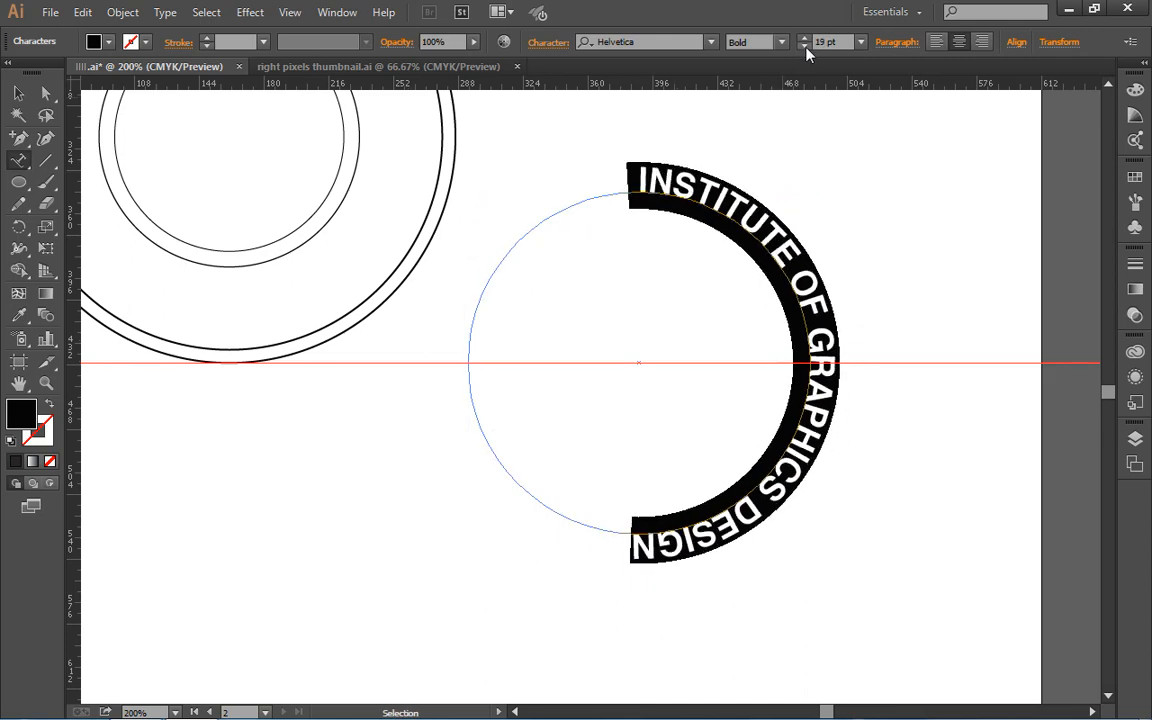
left_click(805, 46)
left_click(805, 46)
left_click(805, 46)
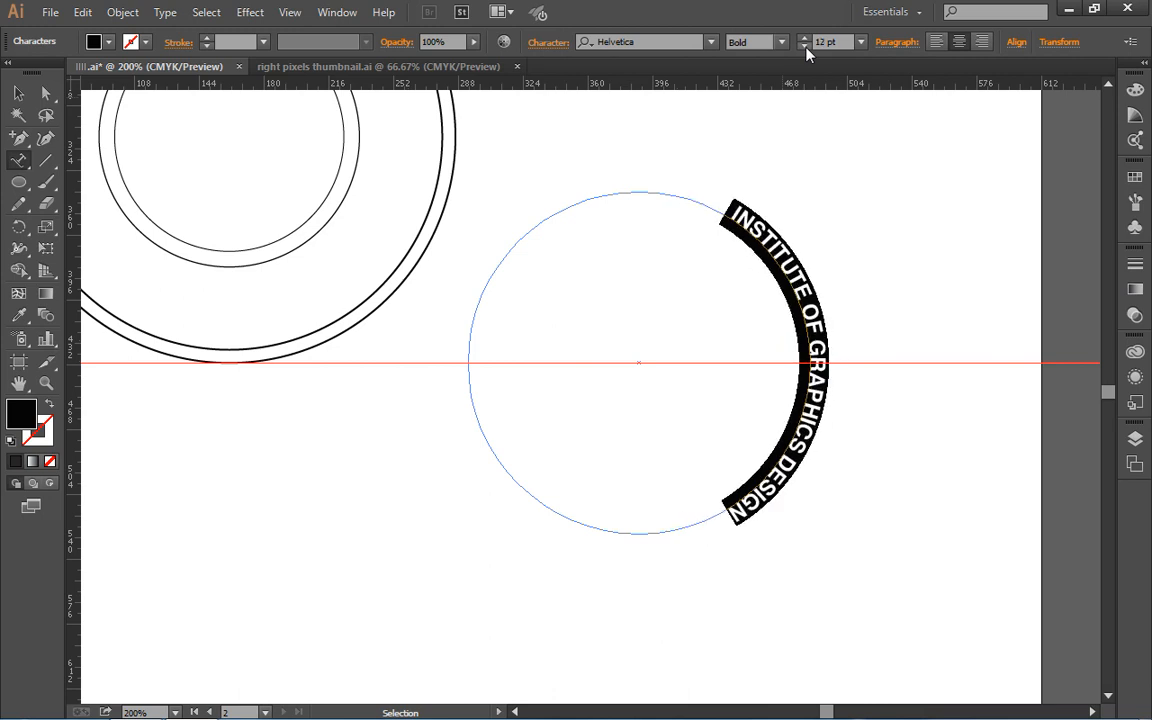
left_click(805, 46)
left_click(805, 37)
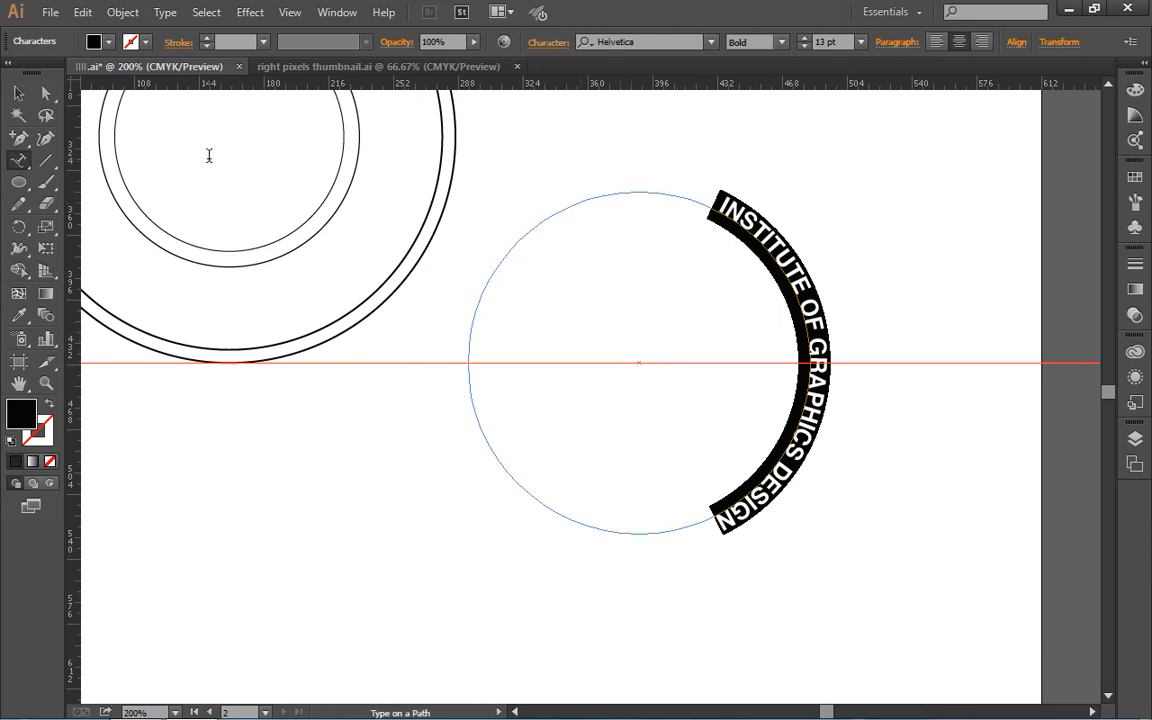
- Move the path text's end bracket to the guide's crossing on the circle's right edge, centring the heading over the upper half
left_click(18, 95)
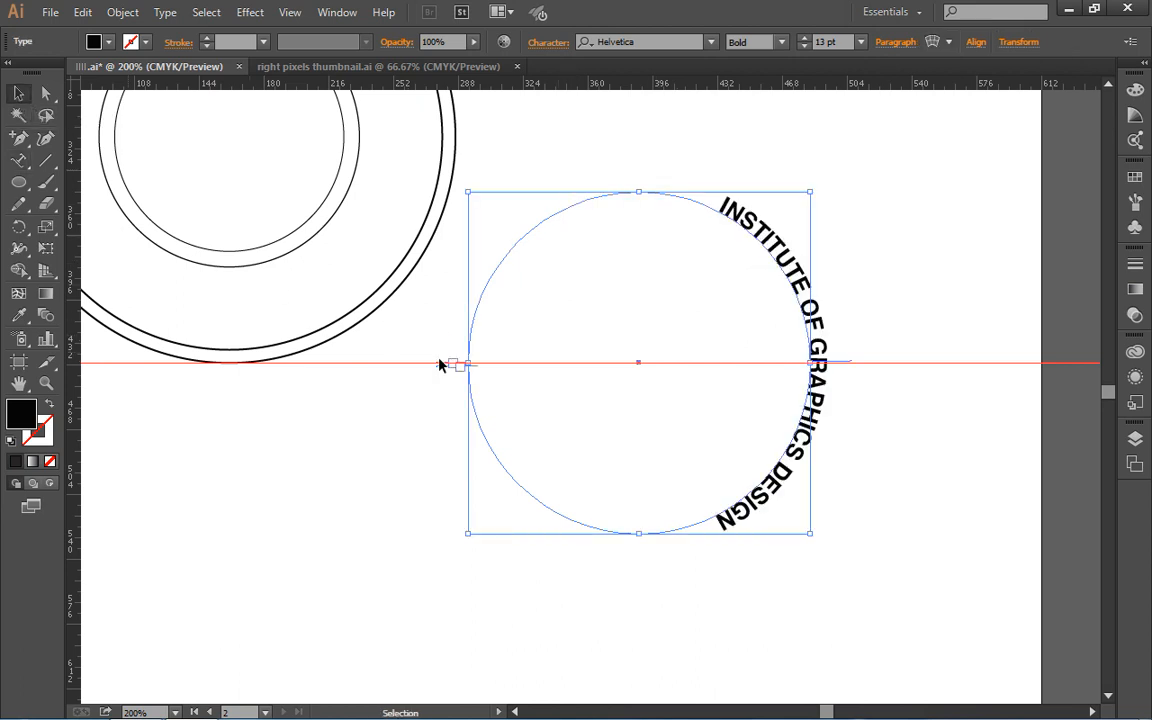
key("a")
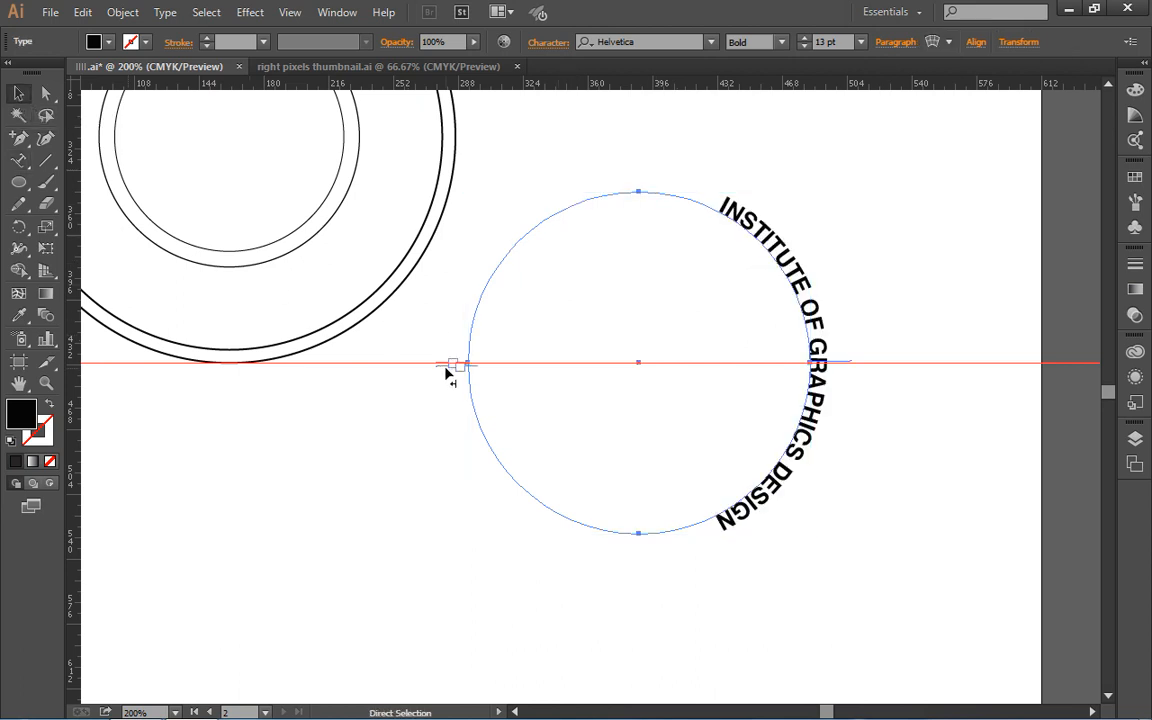
key("ctrl+minus")
key("ctrl+equal")
key("ctrl+equal")
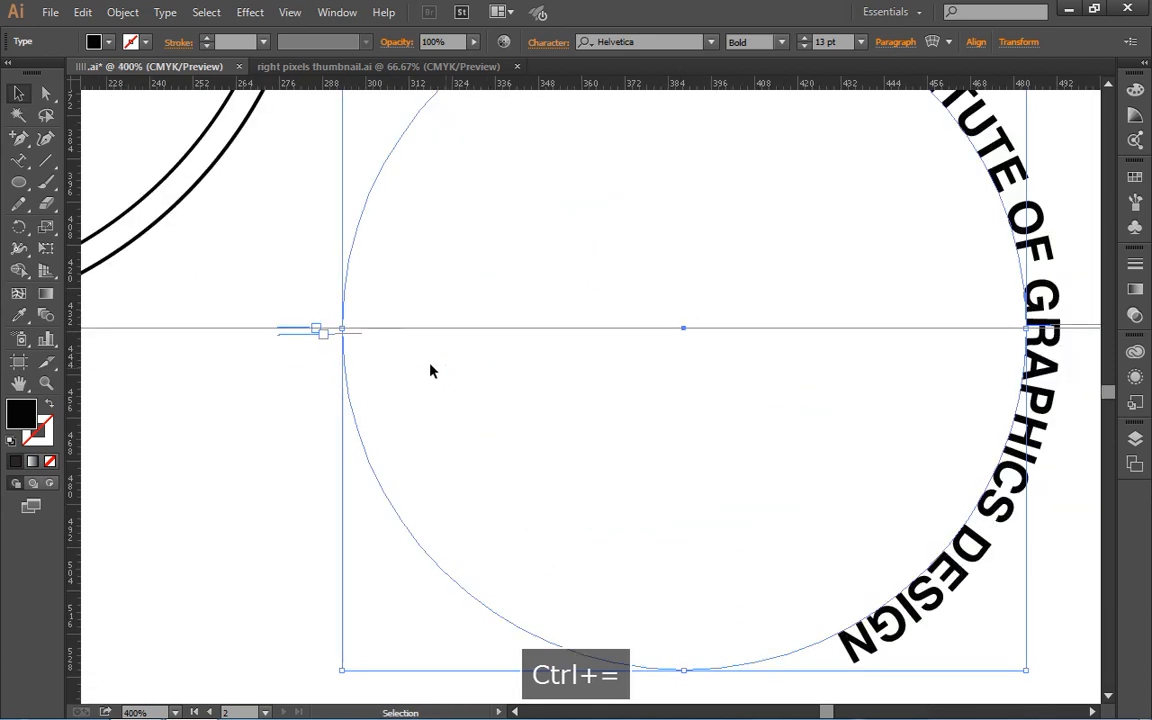
left_click_drag(296, 342, 1015, 364)
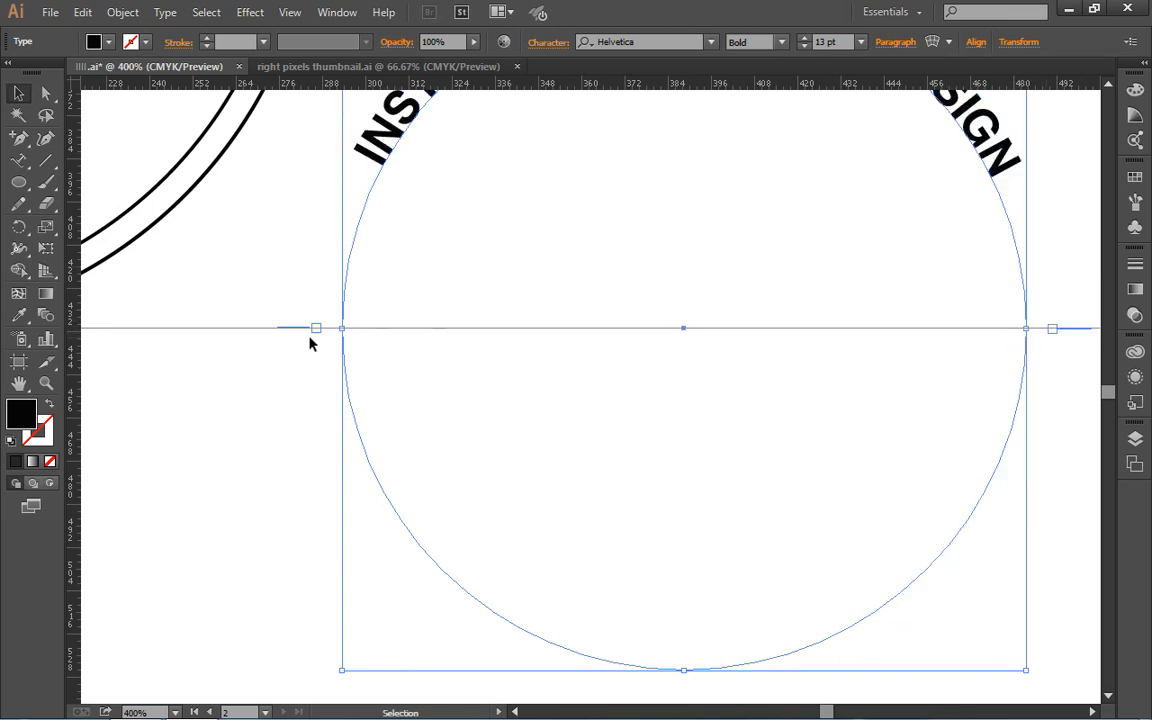
- Increase the curved heading's font size to 17 pt
key("ctrl+minus")
key("ctrl+minus")
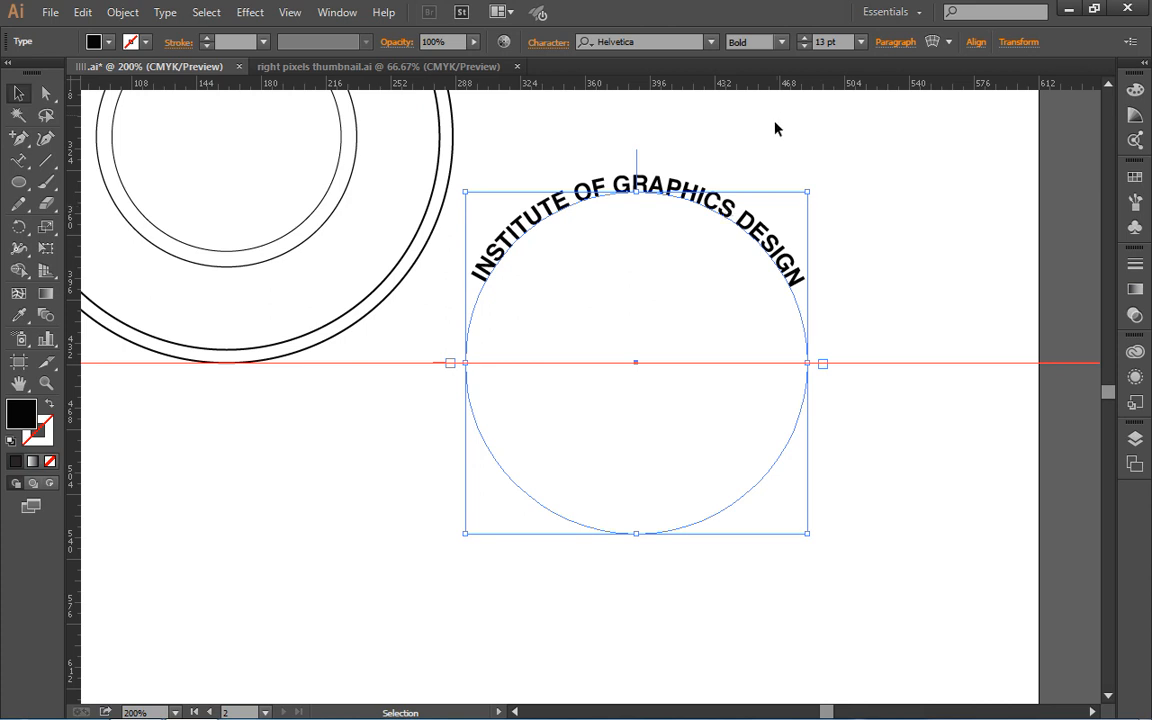
left_click(804, 38)
left_click(804, 38)
left_click(804, 38)
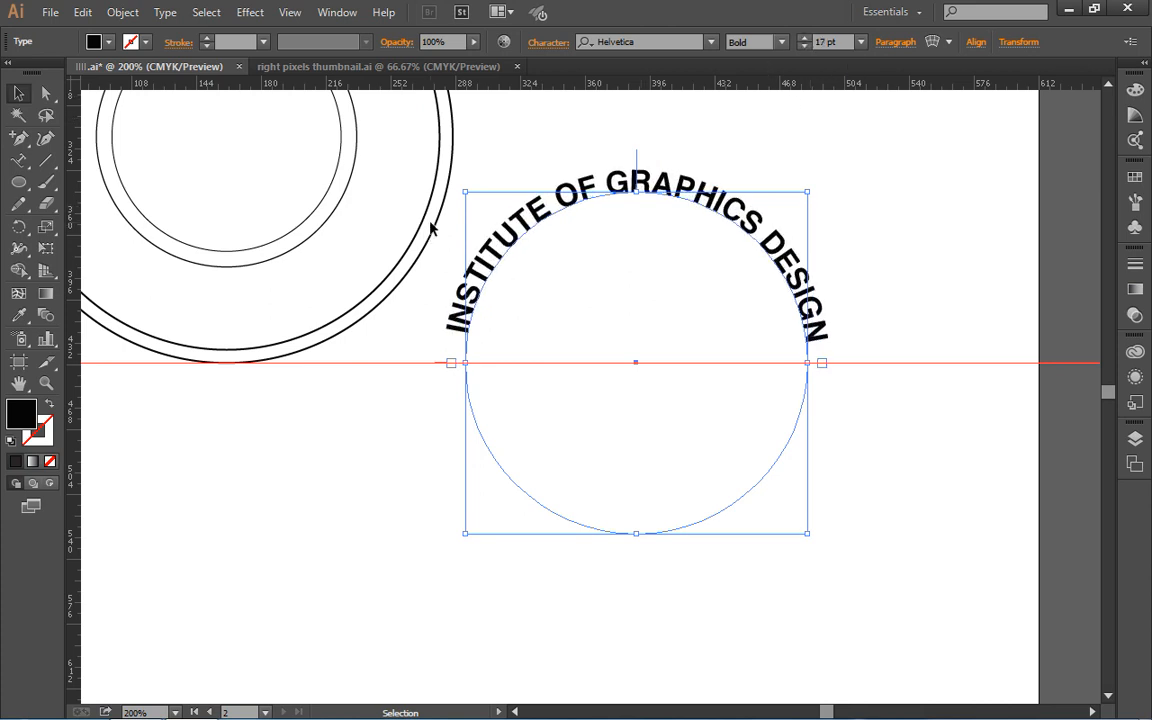
- Examine how the heading and tagline curve around the ring of the finished blue sample badge
key("space")
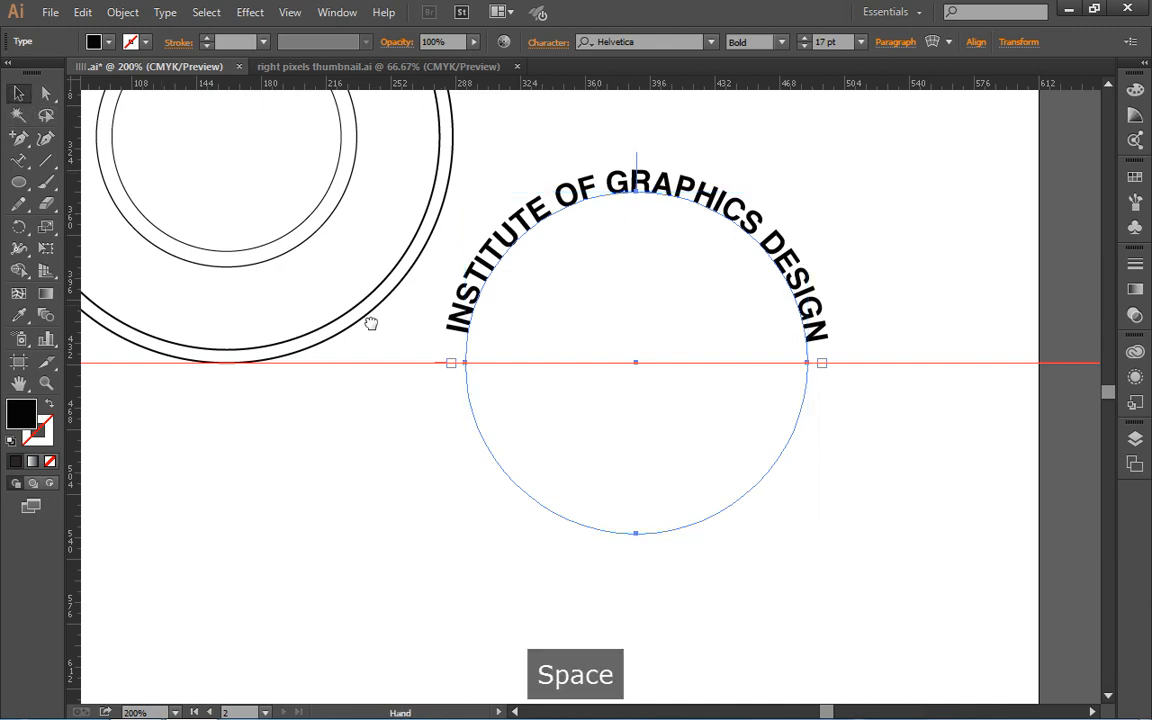
left_click_drag(368, 321, 612, 414)
left_click_drag(527, 386, 730, 447)
left_click_drag(283, 313, 308, 323)
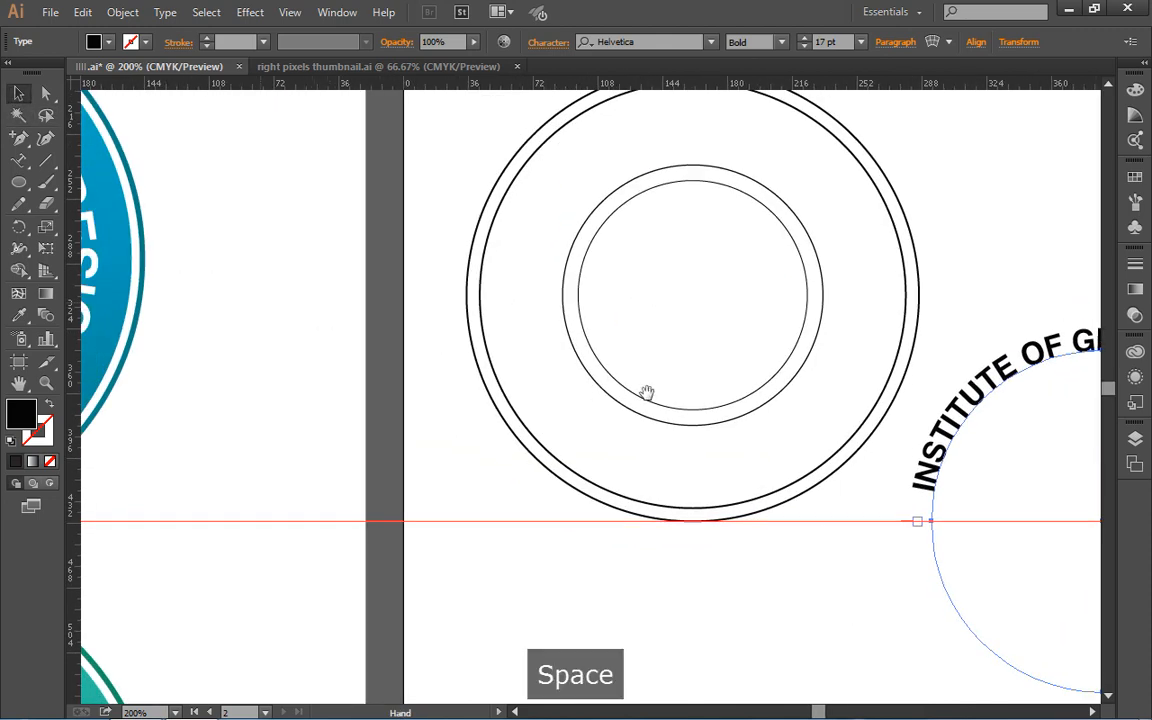
left_click_drag(645, 393, 868, 443)
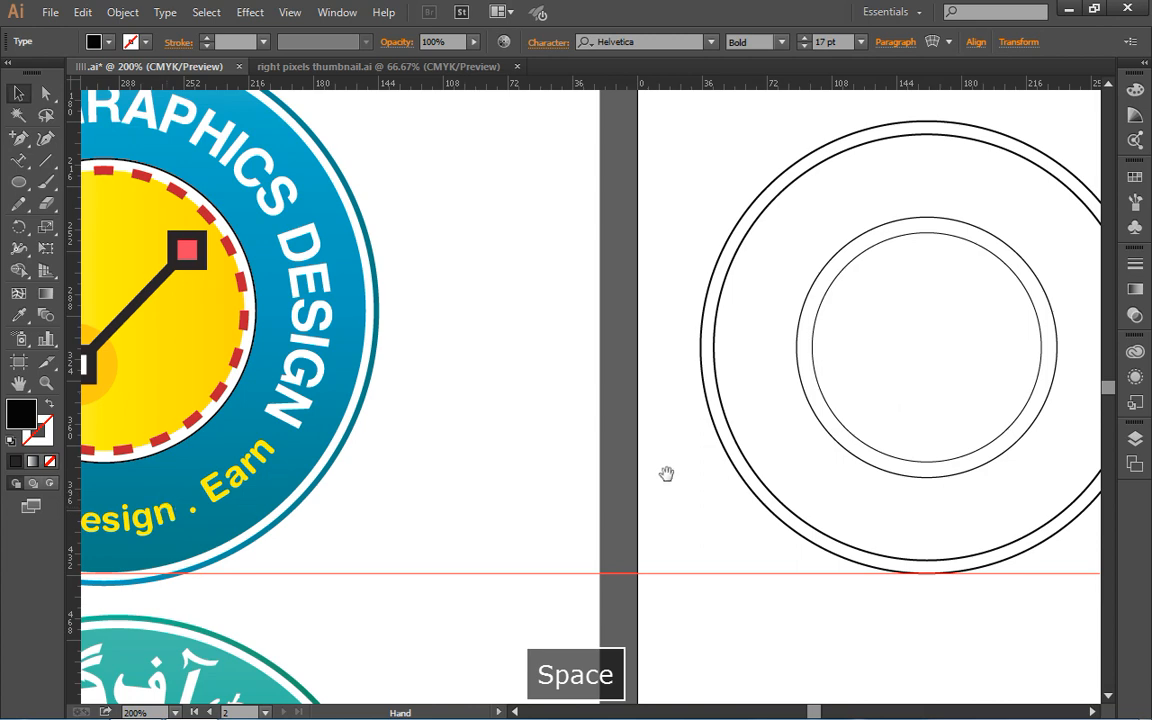
left_click_drag(600, 426, 379, 391)
mouse_move(562, 381)
left_mouse_down()
mouse_move(340, 362)
mouse_move(283, 381)
mouse_move(37, 283)
left_mouse_up()
left_click(21, 99)
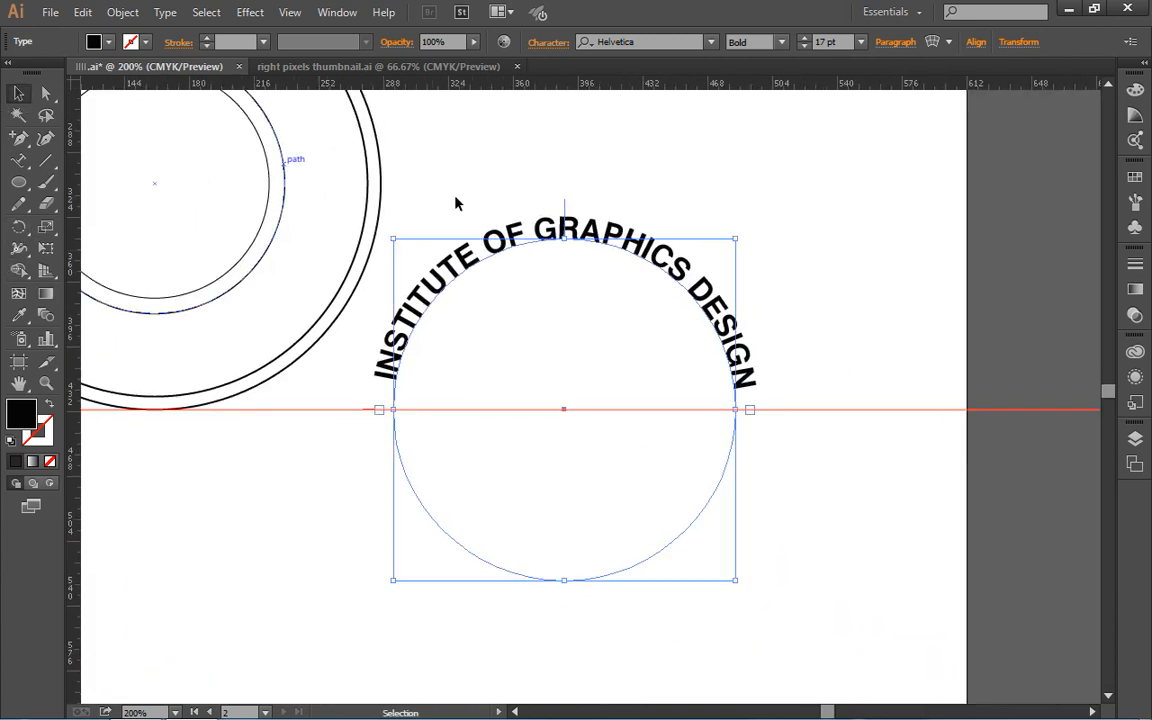
- Duplicate the curved heading with its circle and place the copy in the empty area below the concentric rings
key("ctrl+c")
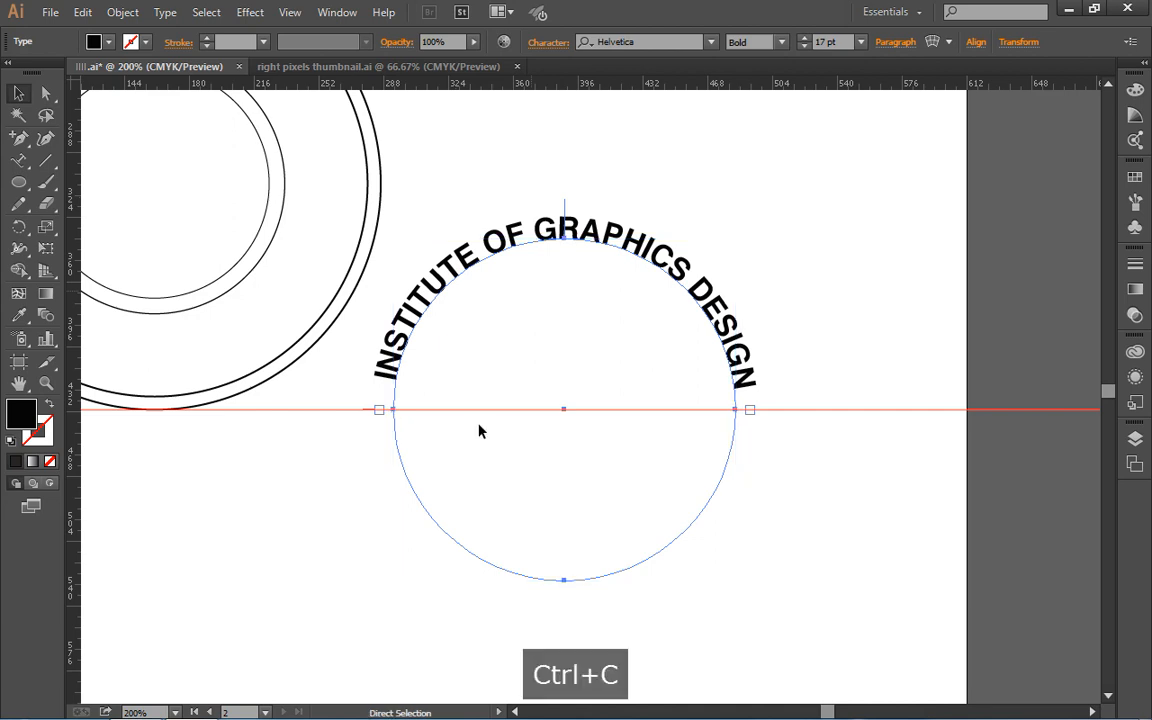
key("space")
left_click_drag(522, 373, 723, 251)
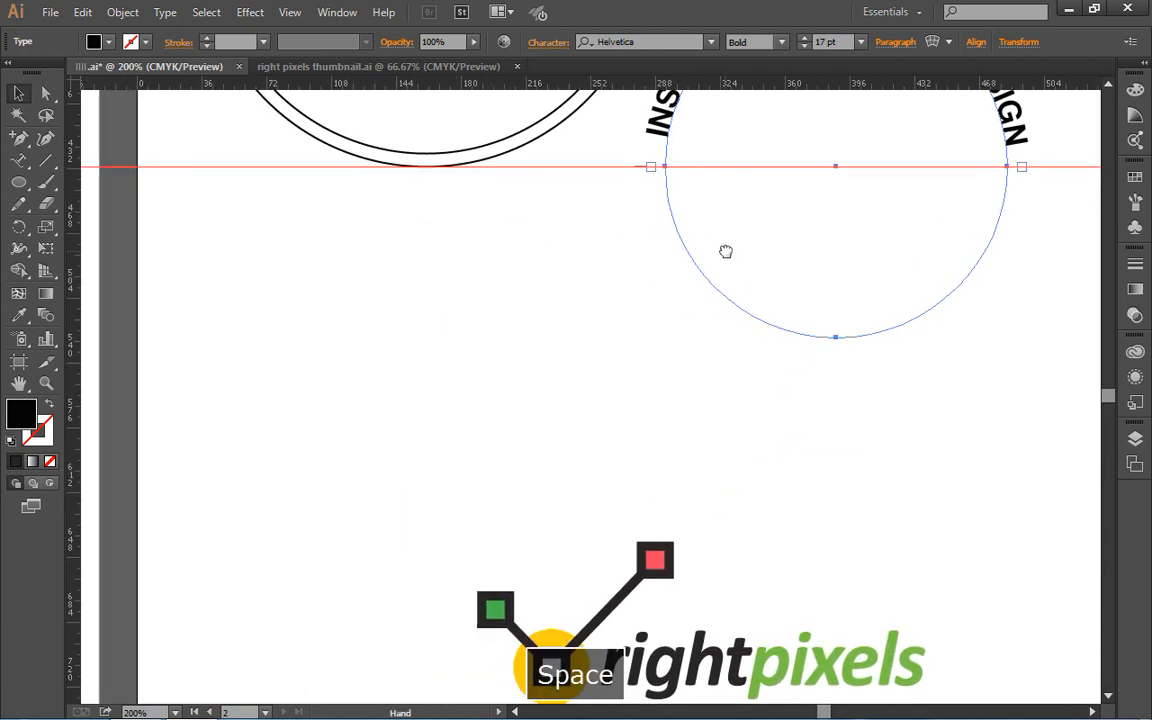
key("ctrl+v")
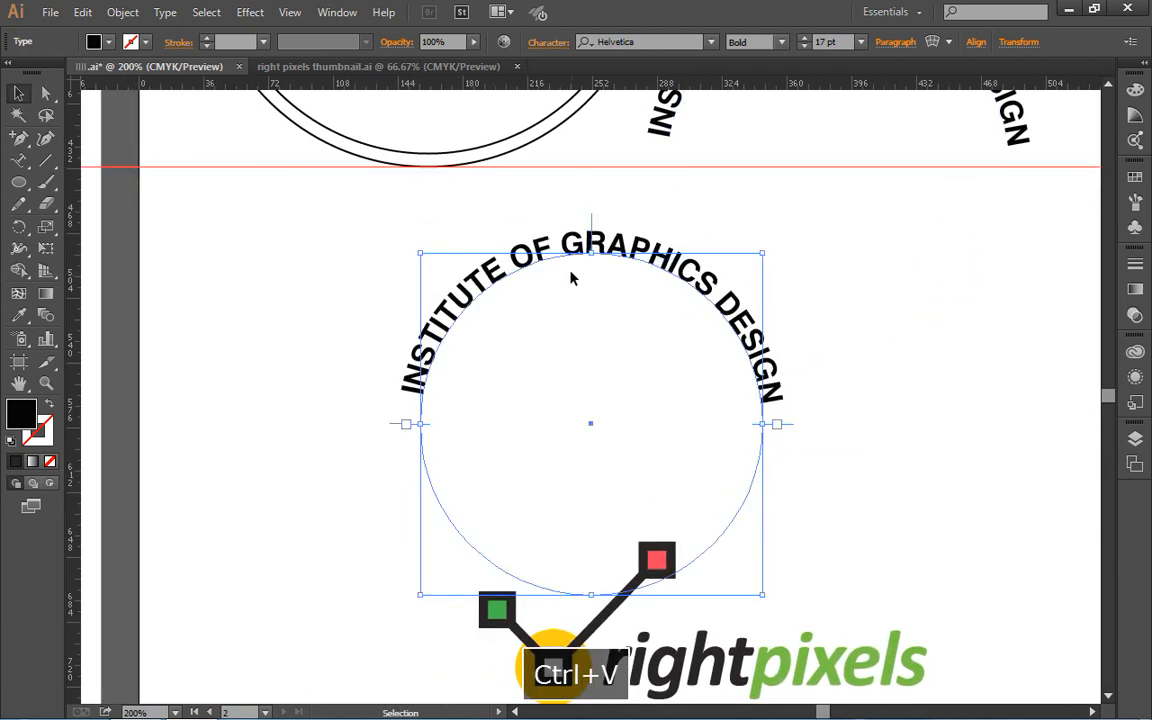
left_click_drag(488, 242, 401, 231)
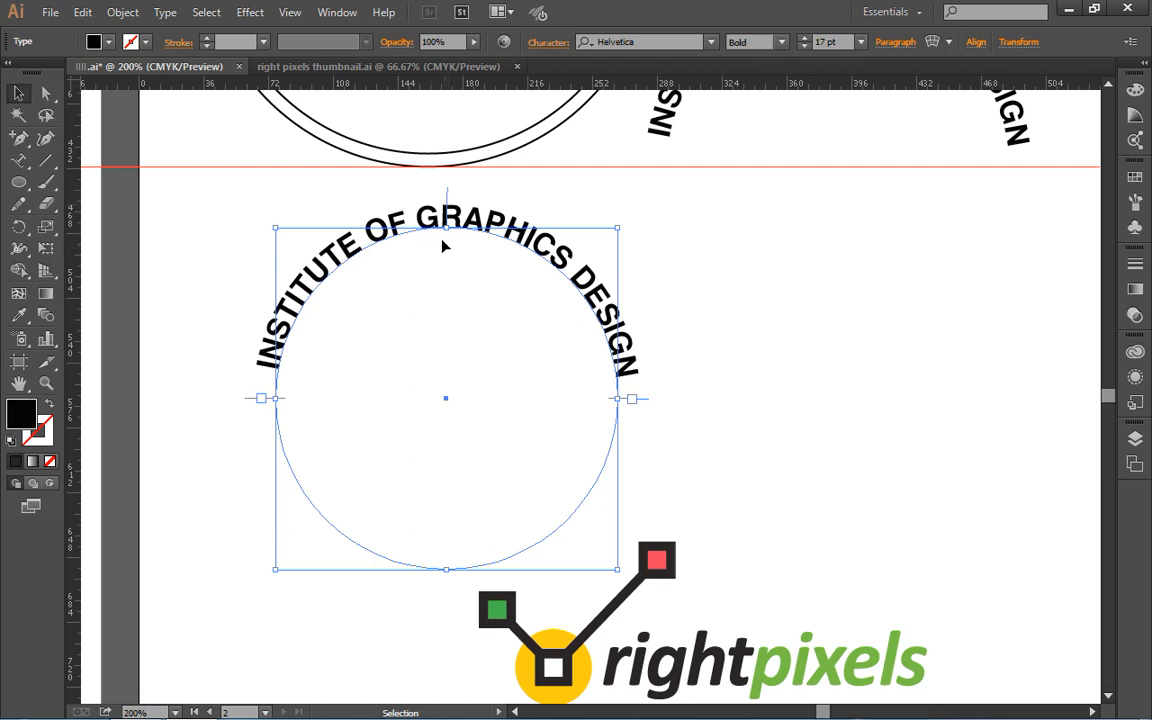
- Flip the duplicated heading to the inside of its circle through Type on a Path Options, with Preview enabled
scroll(288, 134, "up", 1)
left_click(174, 15)
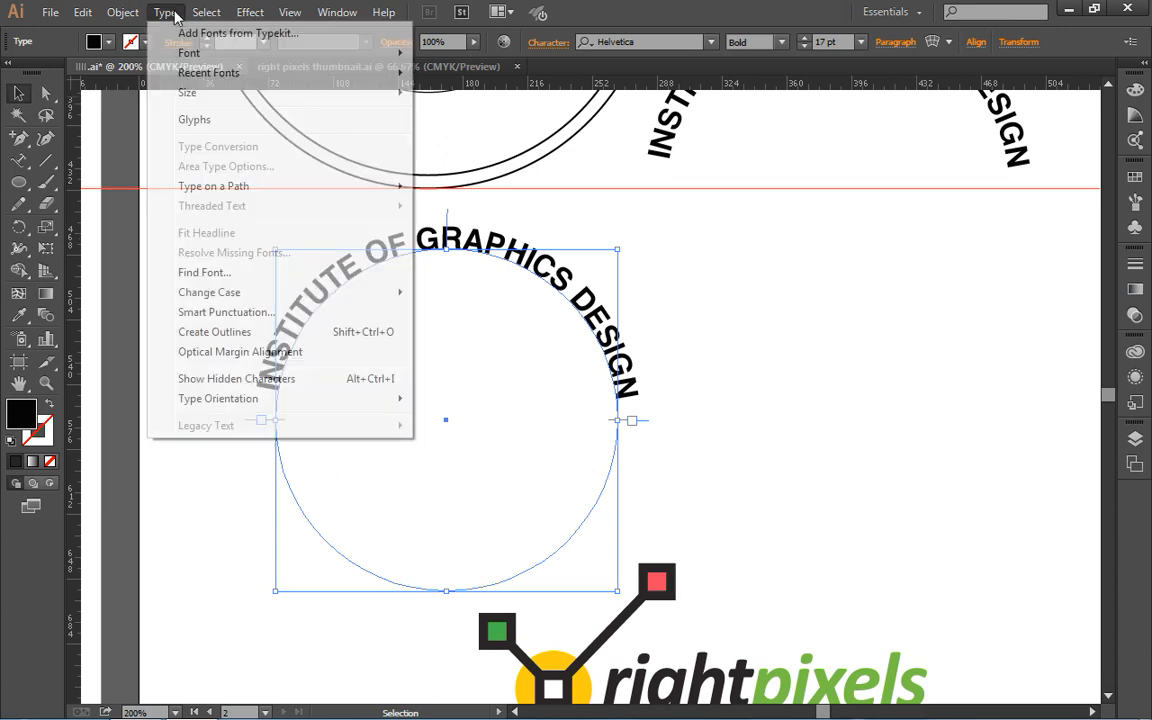
mouse_move(224, 185)
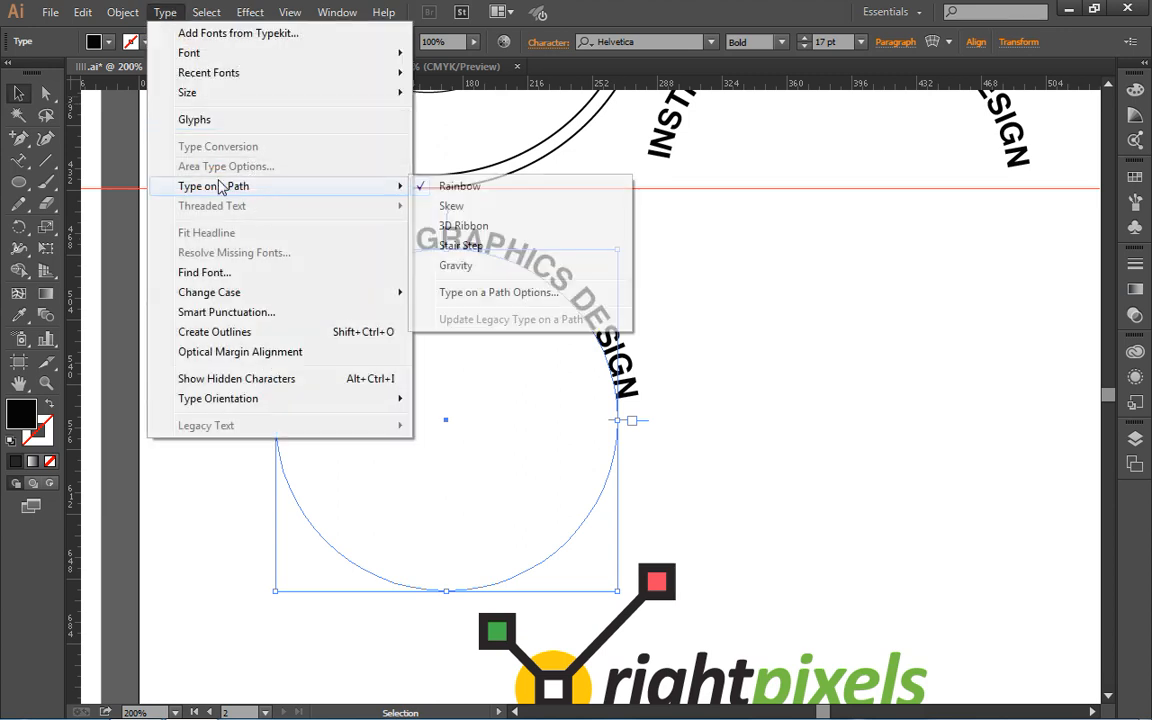
left_click(466, 293)
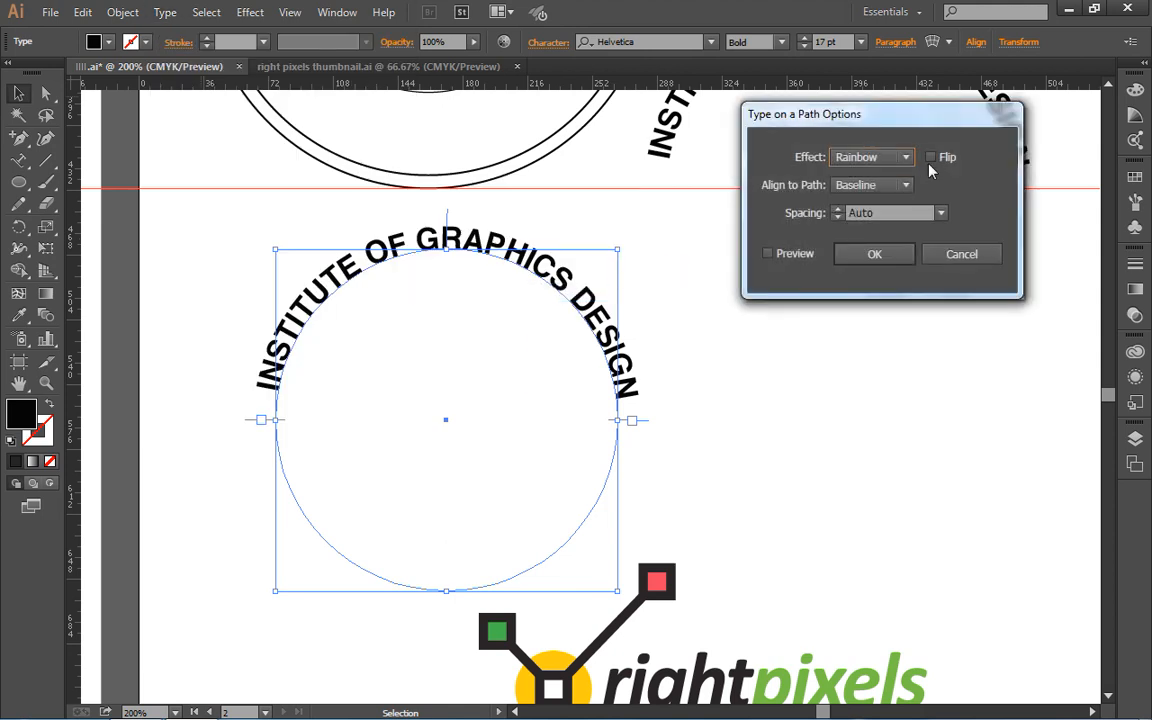
left_click(931, 158)
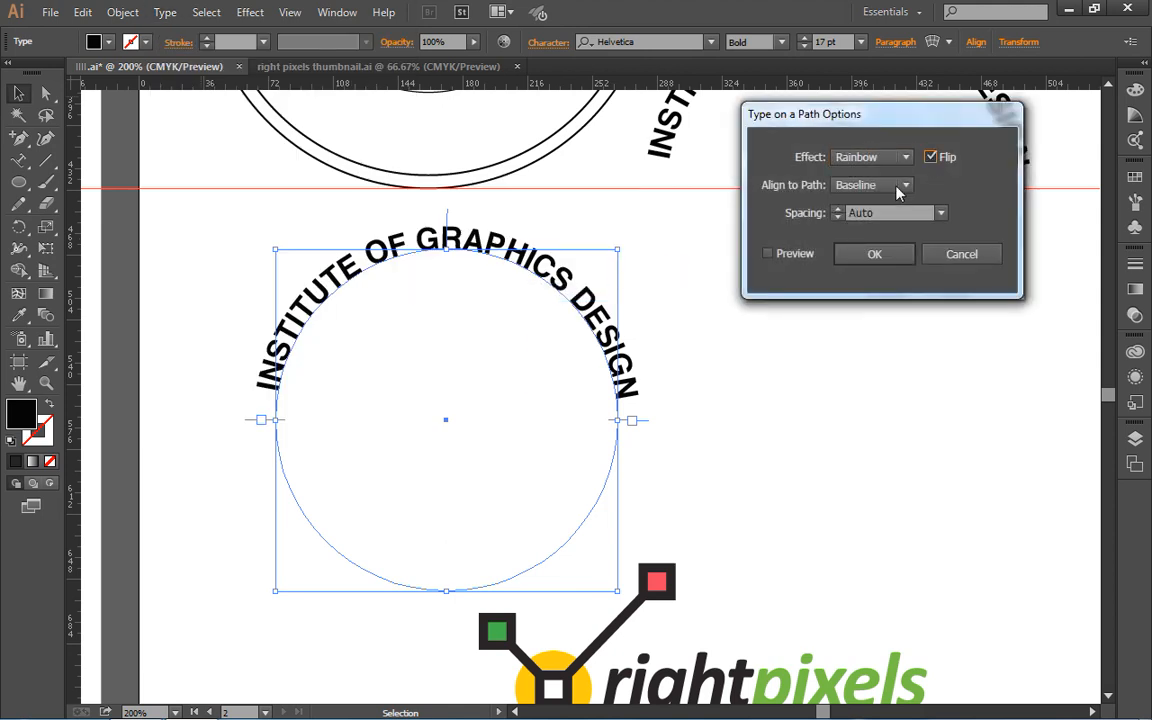
left_click(931, 158)
left_click(768, 253)
left_click(930, 158)
left_click(930, 158)
left_click(930, 158)
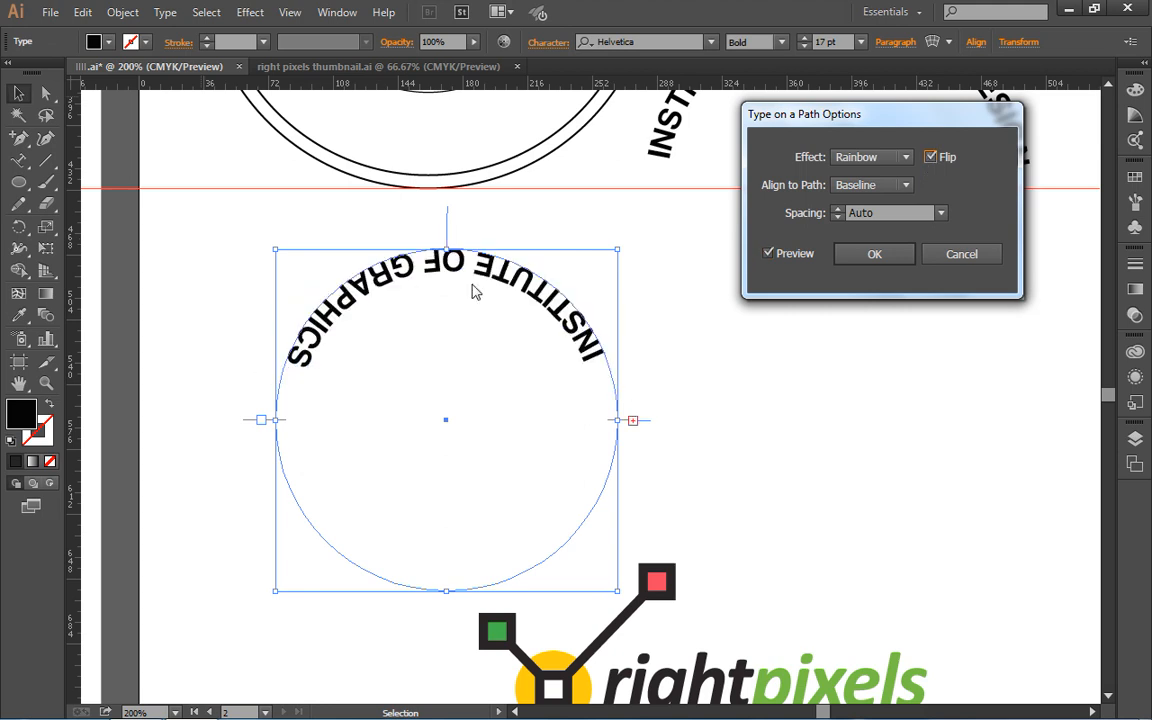
left_click(876, 254)
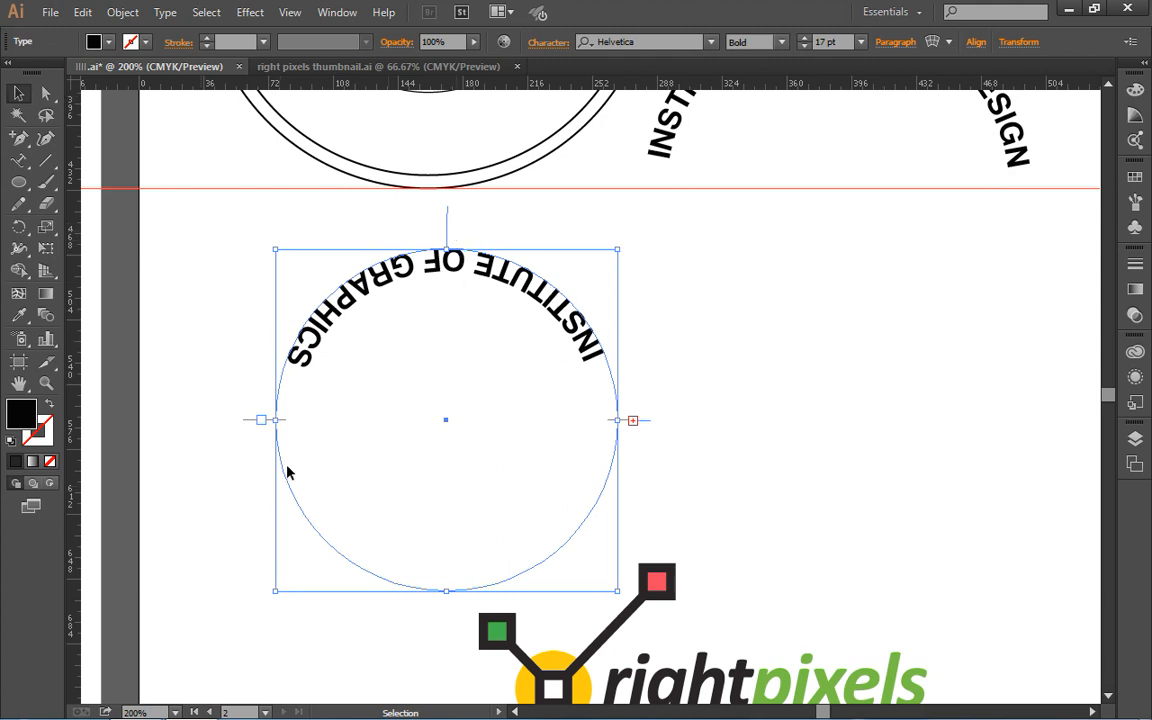
- Move the flipped text's path brackets to the circle's left and right anchors so the text runs along the lower half
left_click_drag(248, 425, 634, 428)
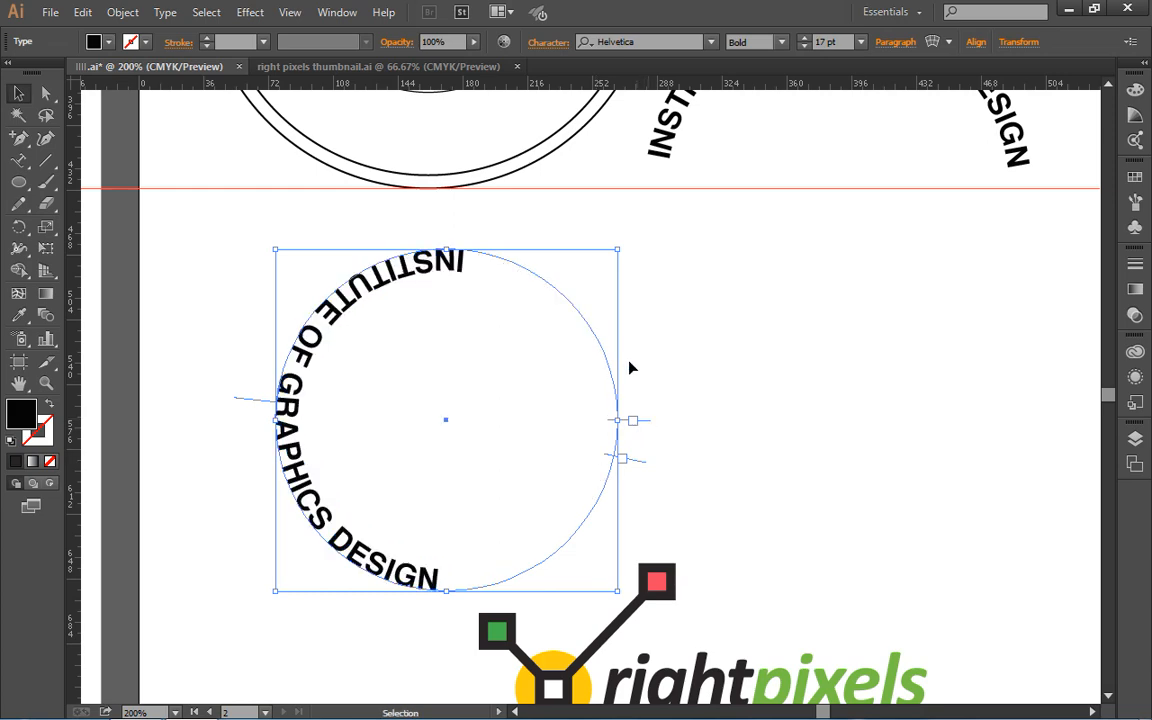
left_click_drag(630, 368, 259, 424)
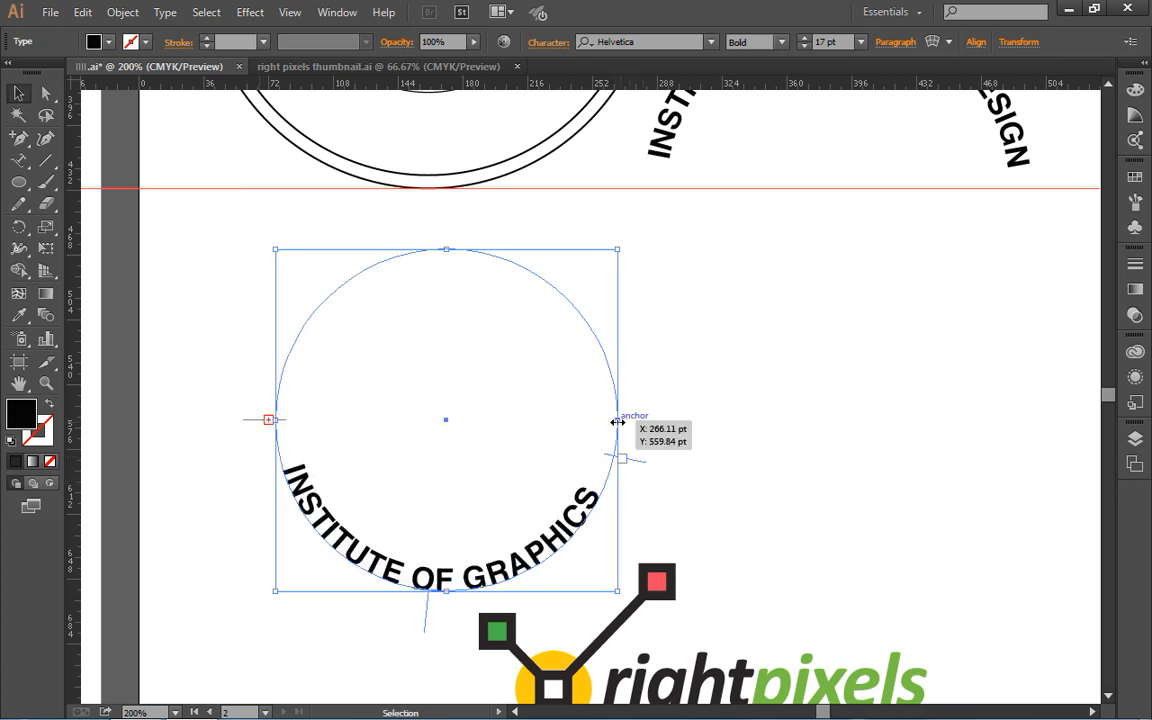
left_click_drag(637, 463, 650, 424)
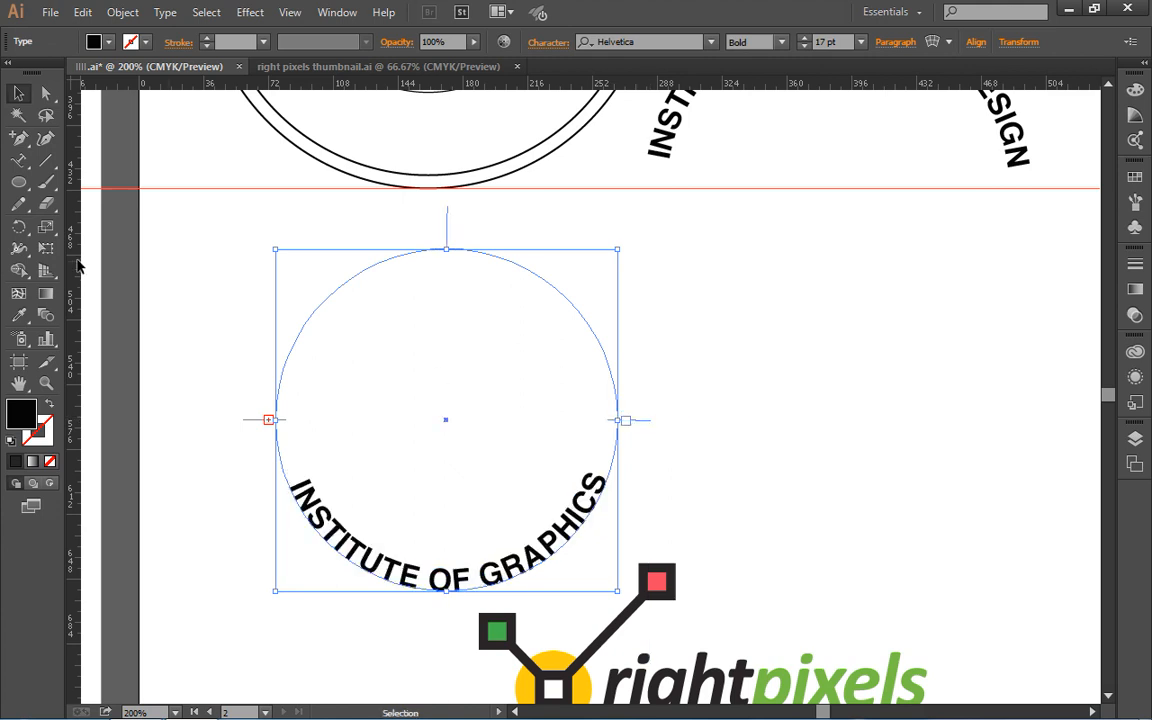
left_click(18, 95)
key("ctrl+c")
key("ctrl+f")
- Copy the whole "Learn . Design . Earn" tagline text above the rings
scroll(336, 503, "up", 10)
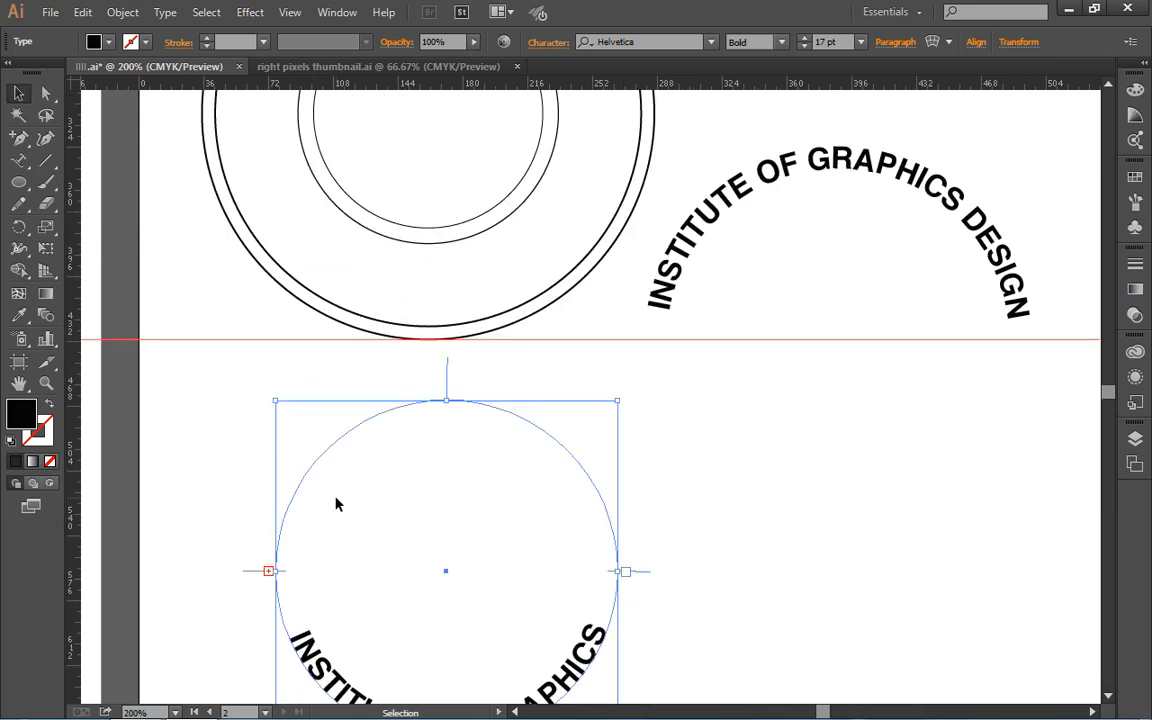
scroll(336, 503, "up", 5)
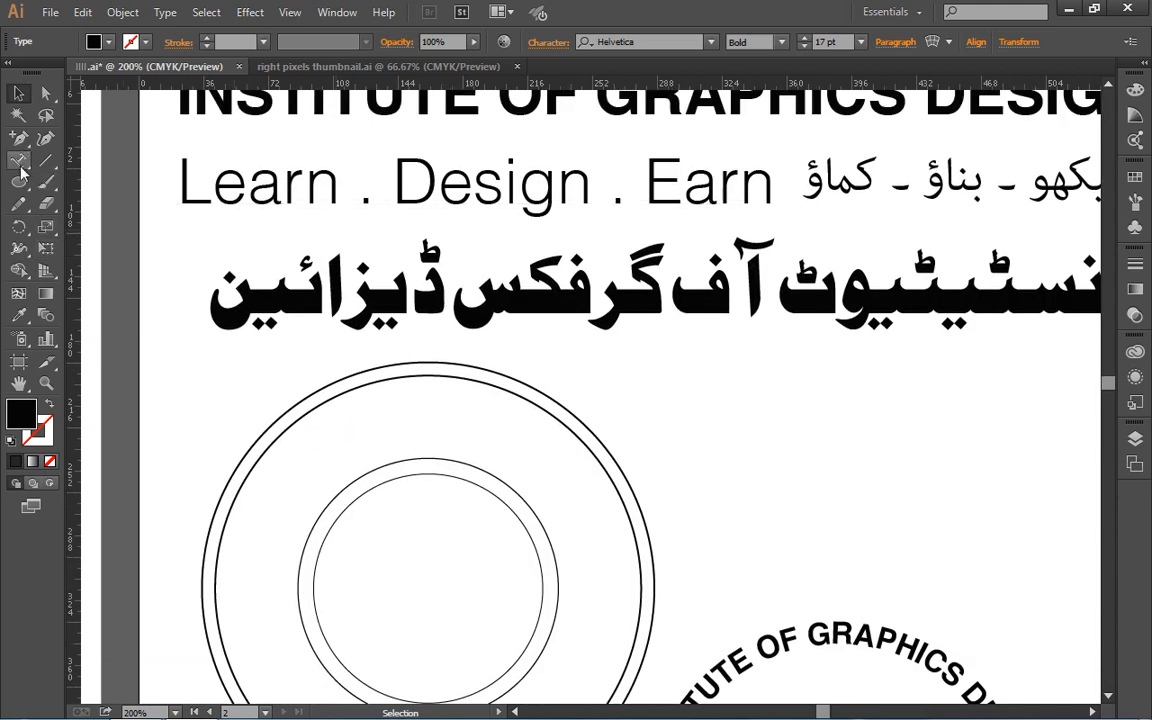
left_click_drag(18, 160, 82, 165)
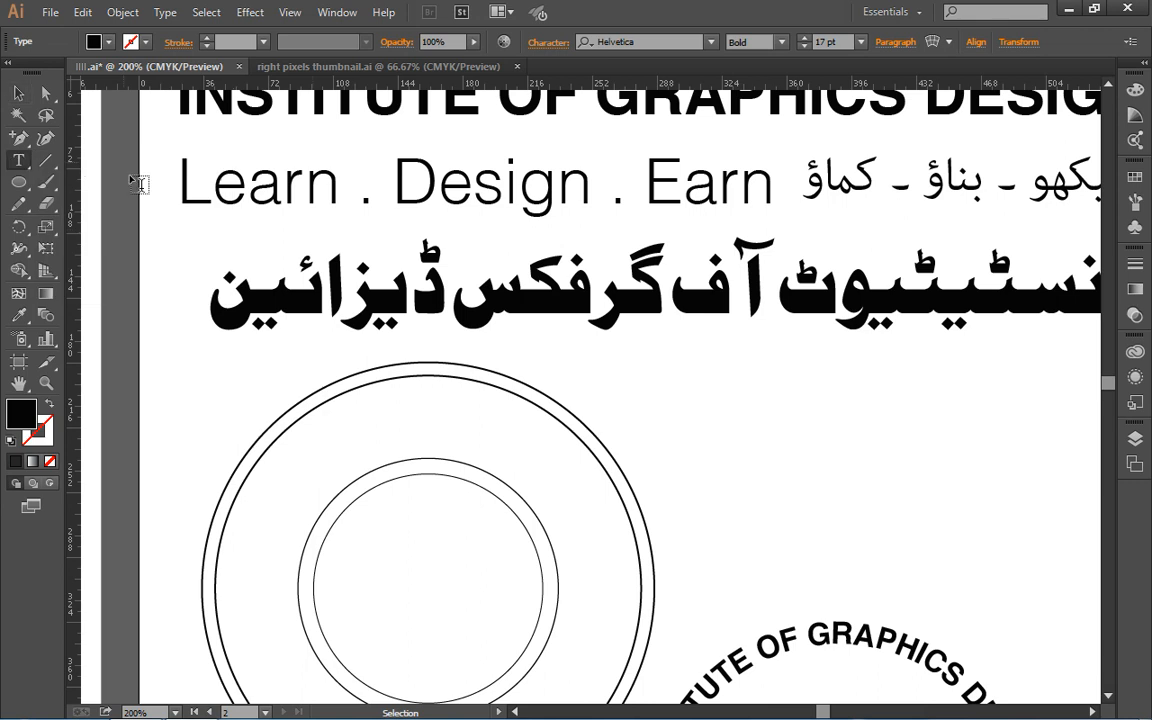
left_click(310, 186)
key("ctrl+a")
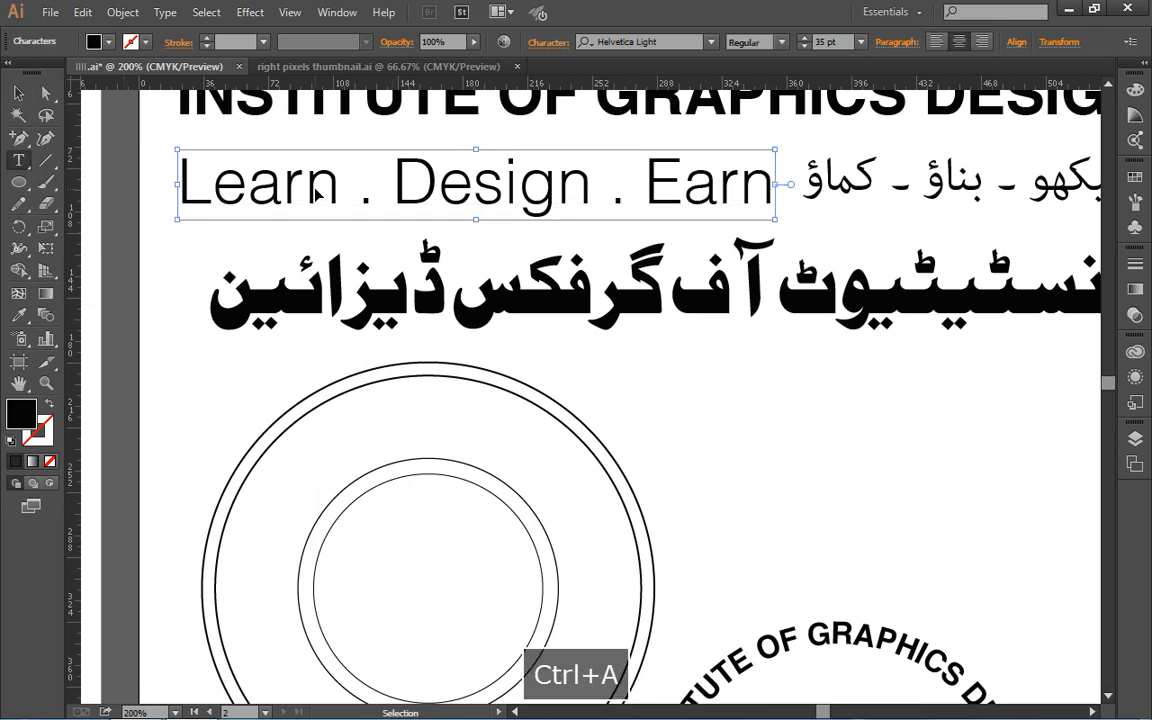
key("ctrl+c")
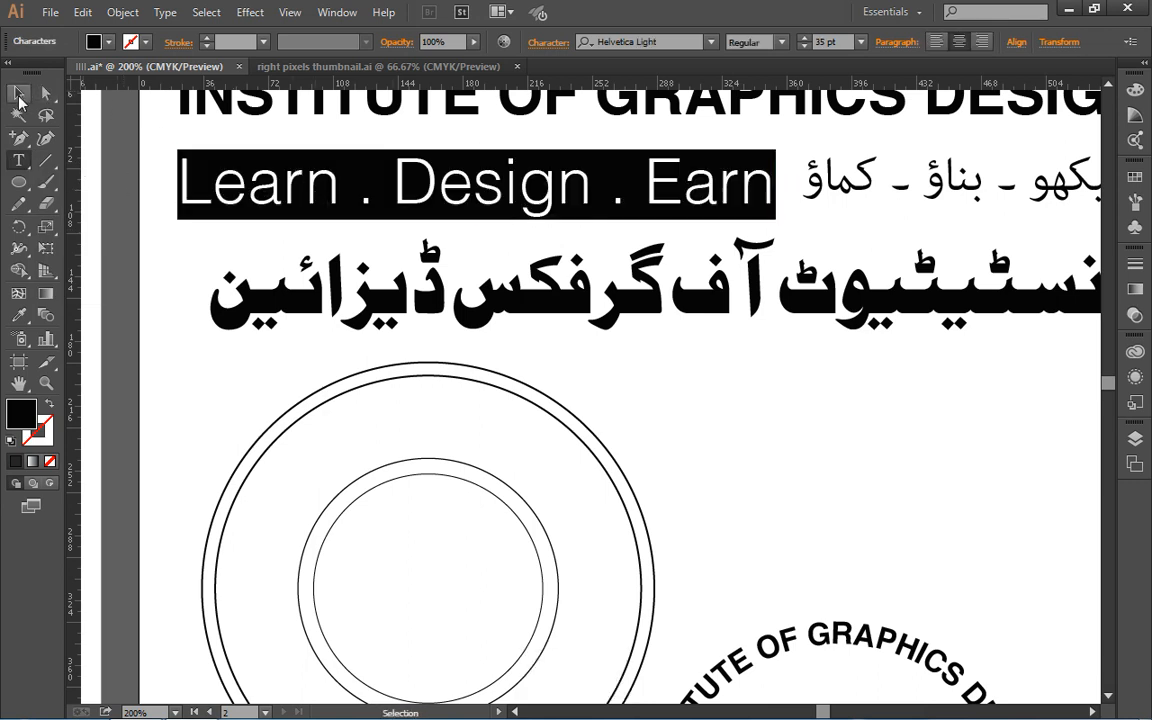
left_click(18, 93)
- Replace the flipped heading on the duplicated circle with the copied "Learn . Design . Earn" tagline
scroll(427, 369, "down", 10)
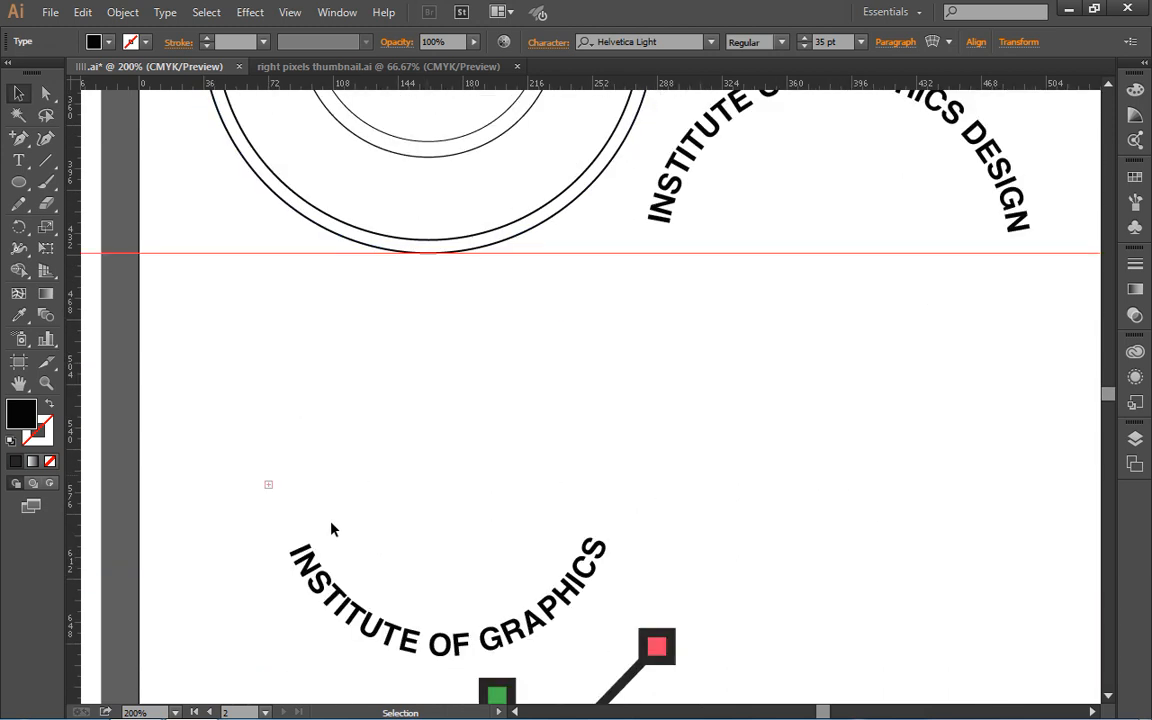
left_click(316, 578)
scroll(322, 495, "down", 1)
scroll(321, 496, "down", 1)
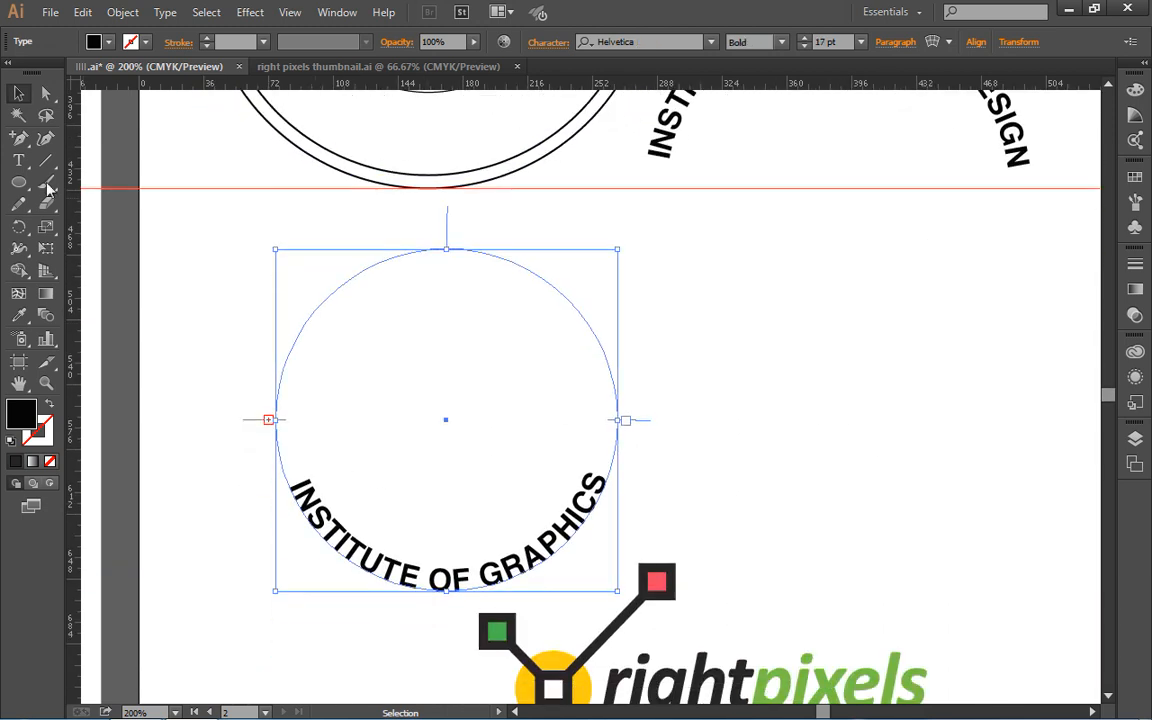
left_click(18, 160)
left_click(327, 518)
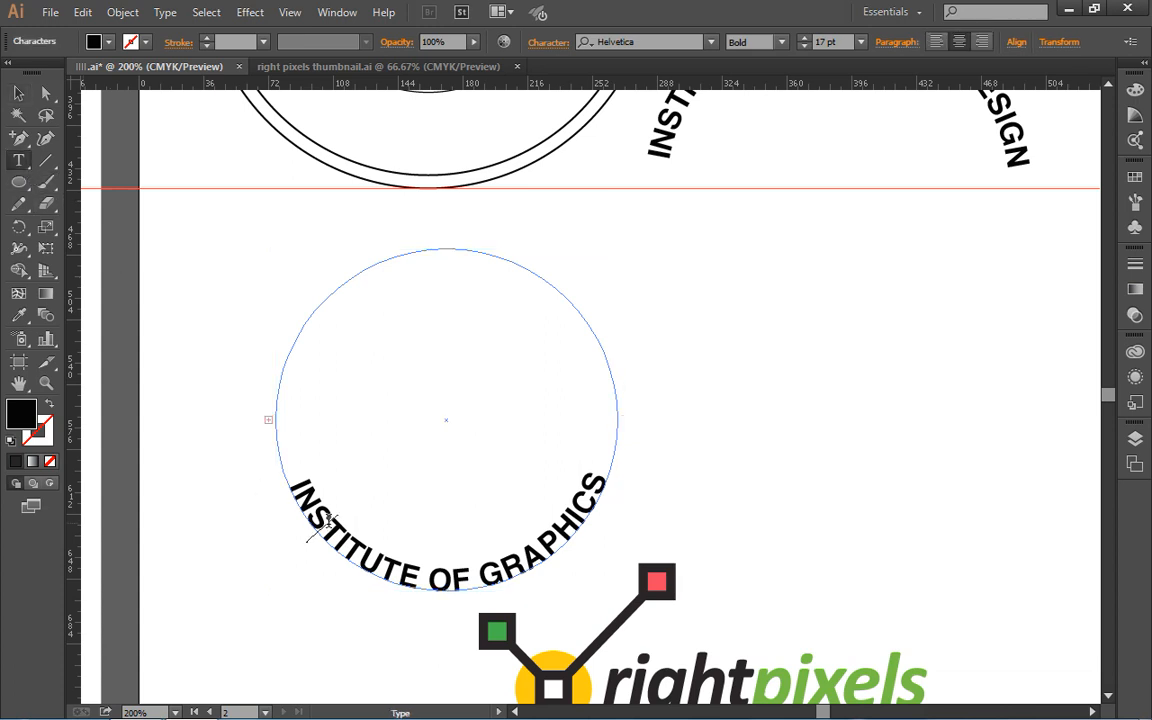
key("ctrl+a")
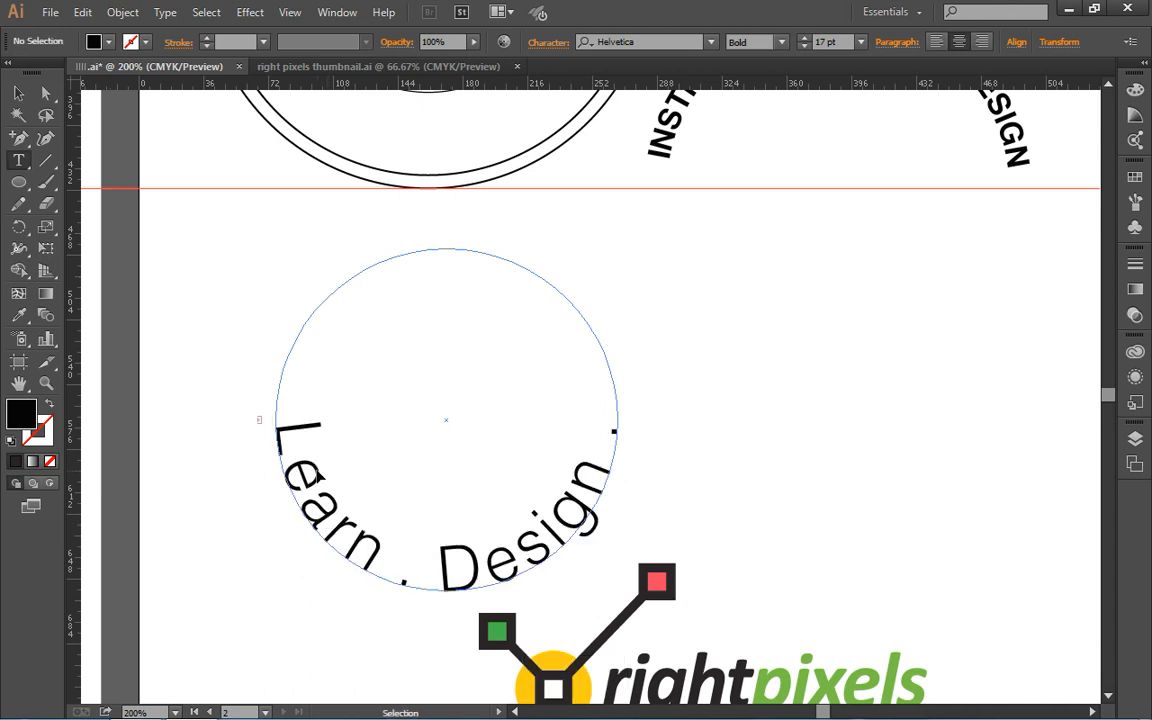
- Reduce the font size of the whole curved tagline to 21 pt
key("ctrl+a")
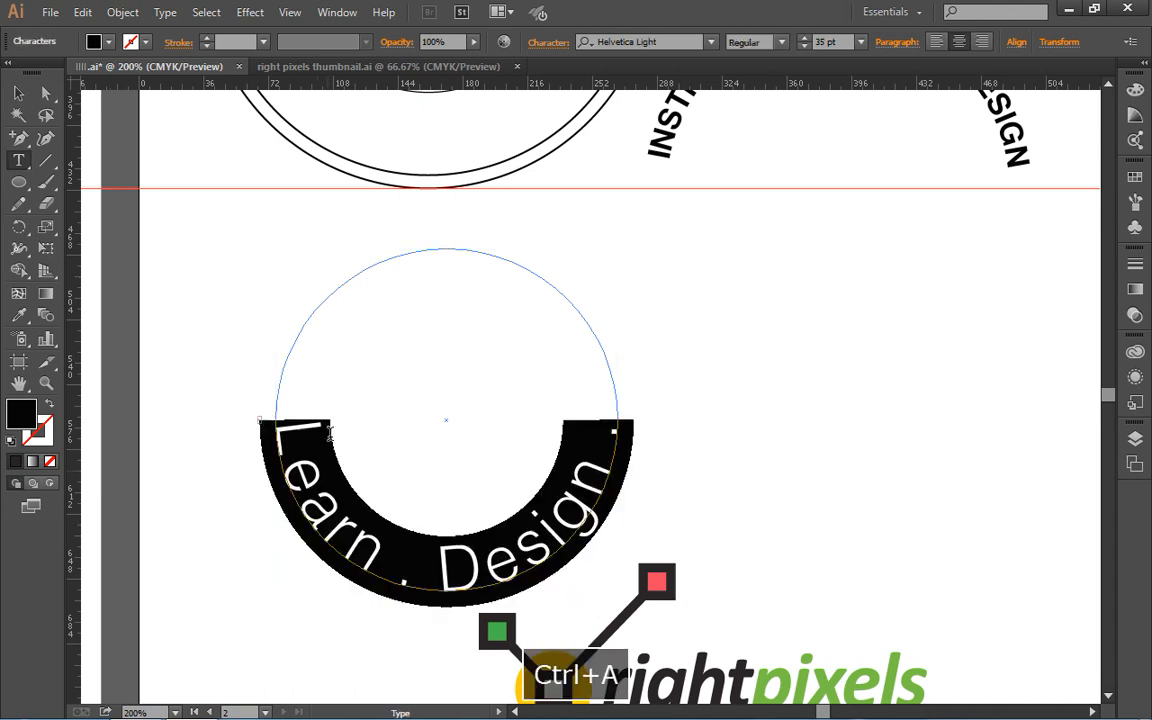
left_click(803, 47)
left_click(803, 47)
left_click(803, 47)
left_click(803, 47)
left_click(803, 47)
left_click(803, 47)
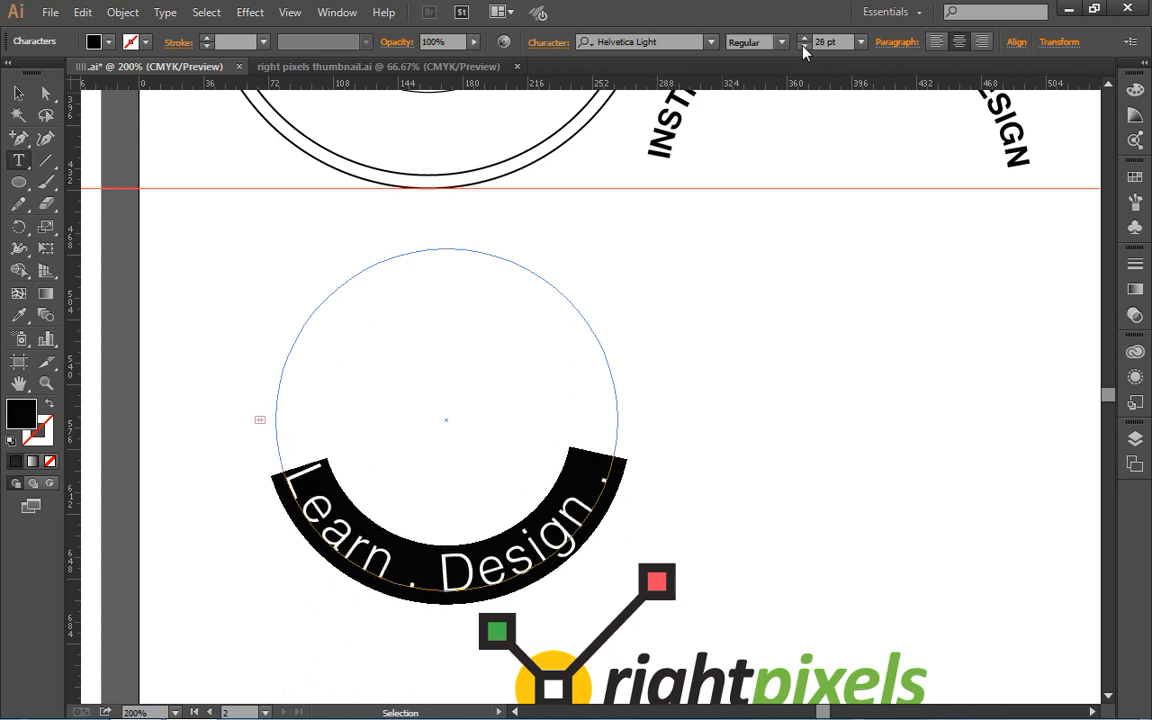
left_click(803, 47)
left_click(803, 47)
left_click(804, 46)
left_click(804, 46)
left_click(804, 46)
left_click(804, 46)
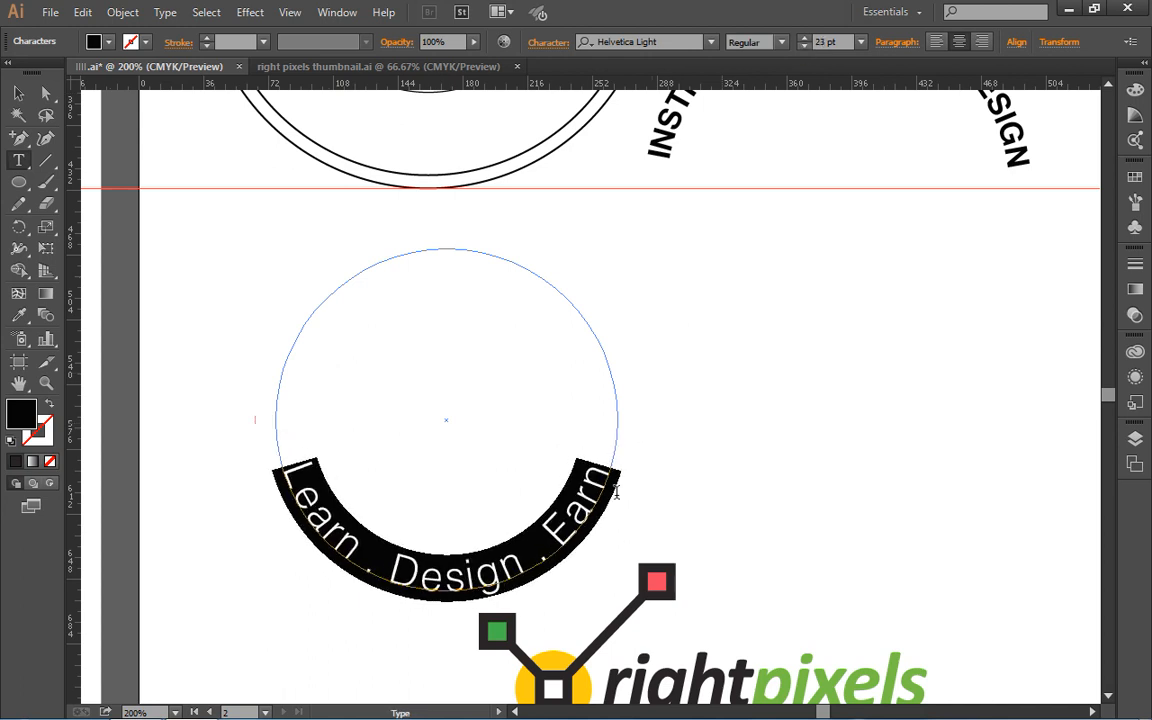
left_click(804, 47)
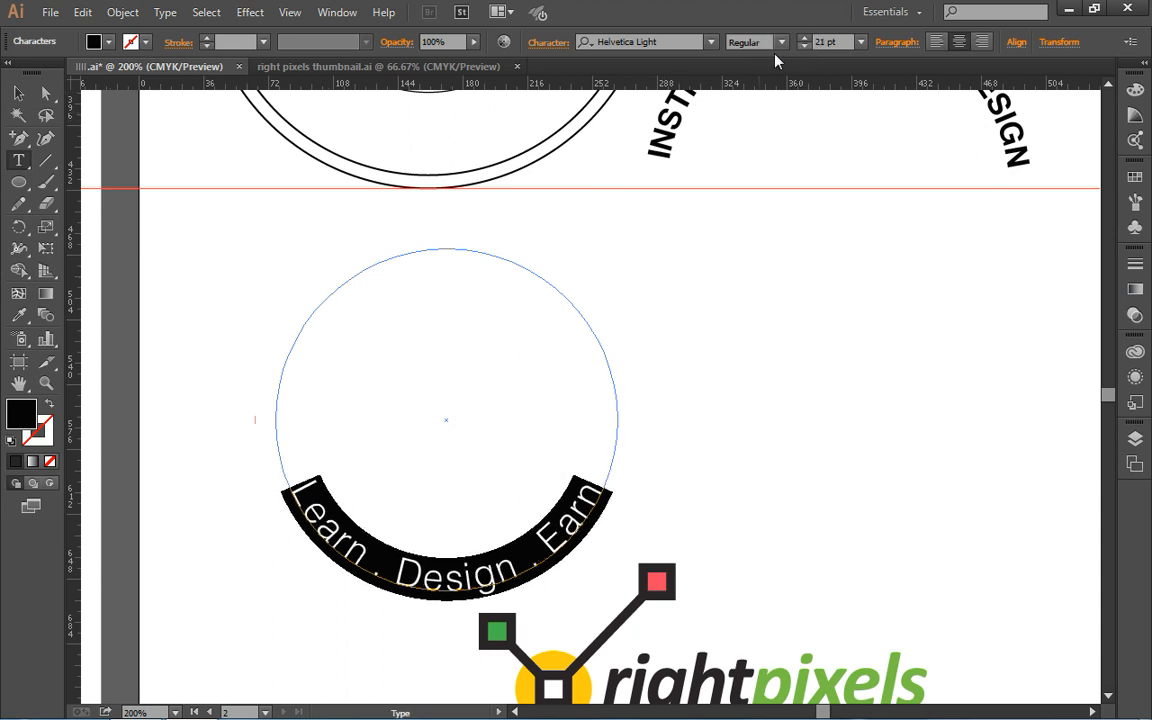
left_click(18, 92)
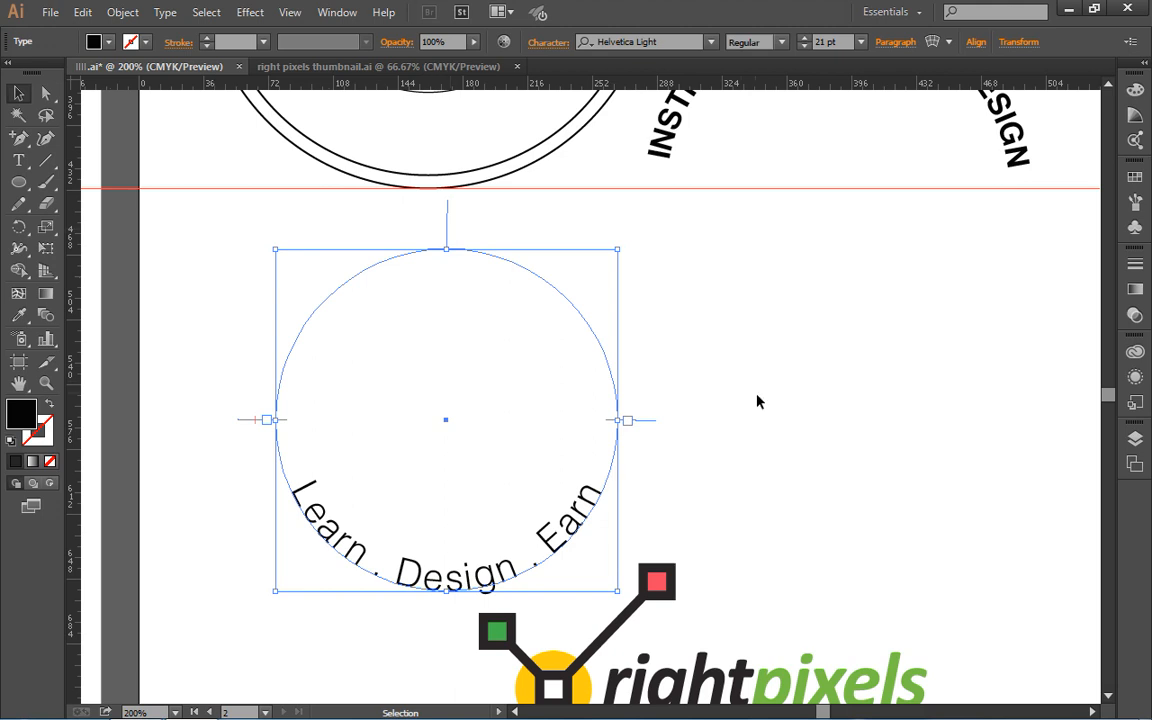
- Switch to Outline view and move the tagline's circle exactly onto the curved heading's circle
scroll(757, 401, "up", 1)
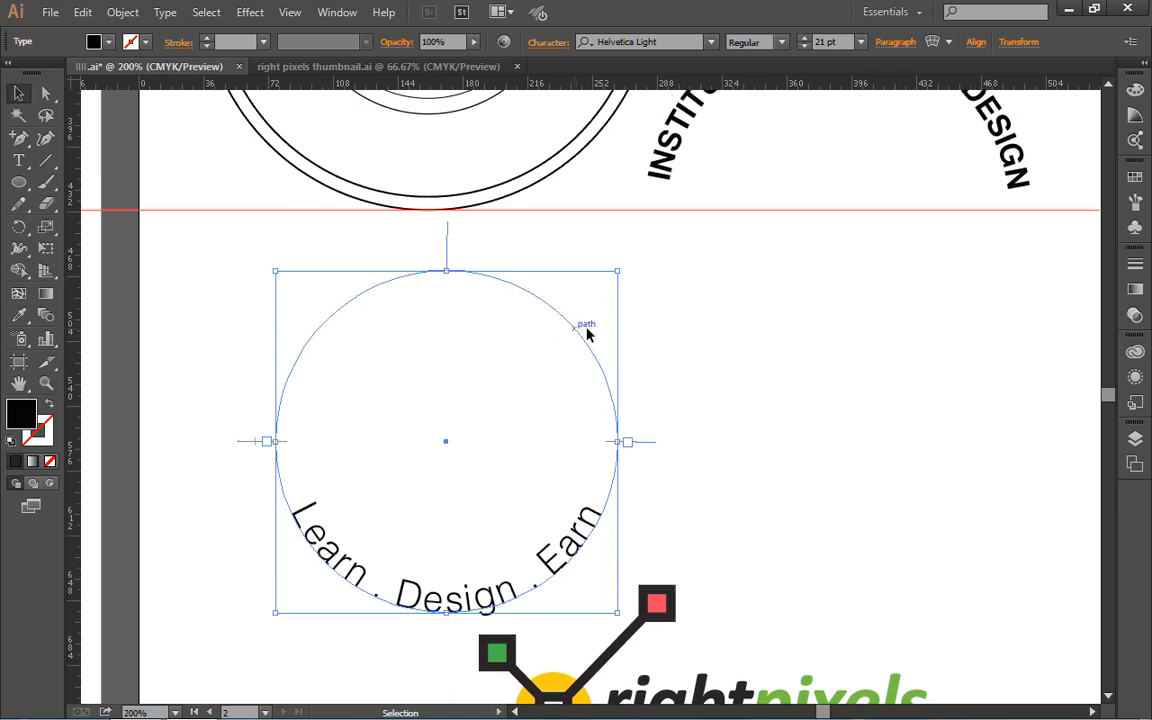
scroll(812, 303, "up", 3)
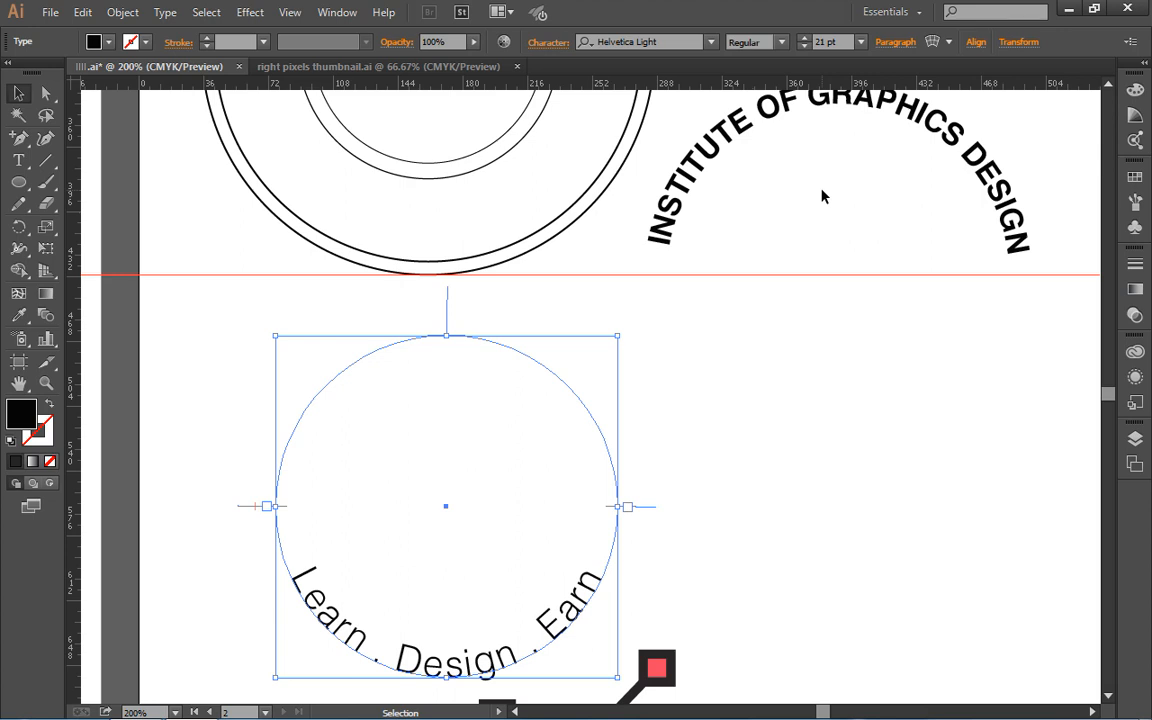
key("a")
key("ctrl+y")
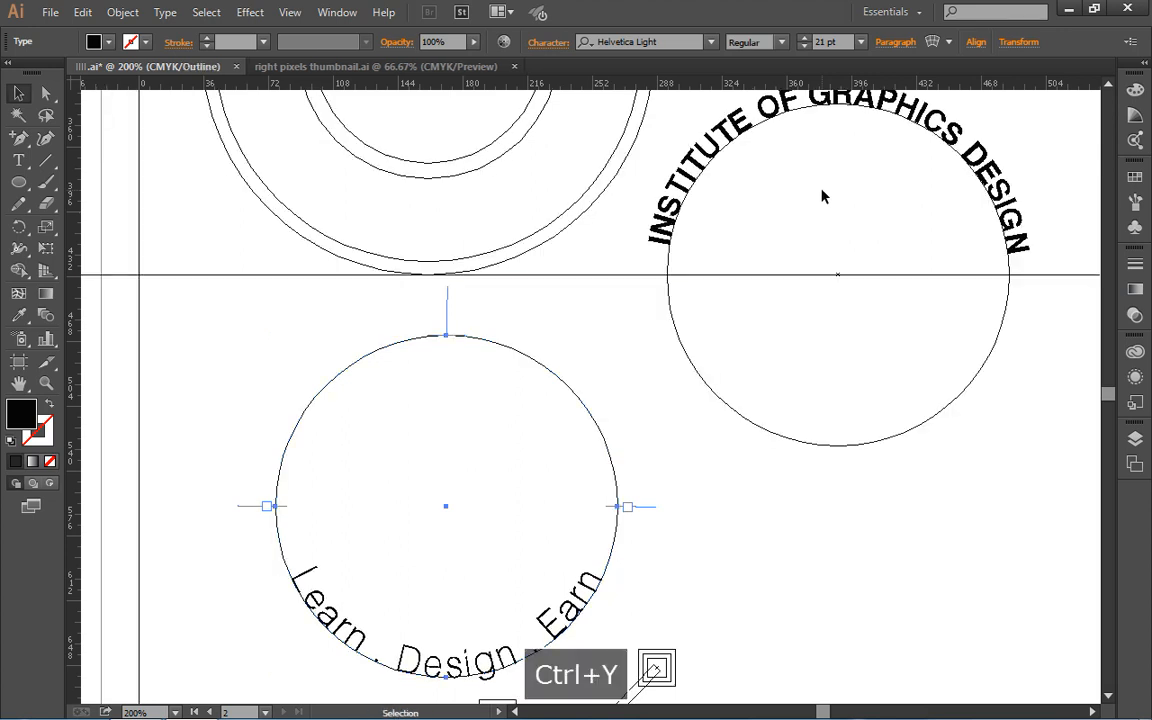
key("v")
left_click_drag(535, 368, 932, 133)
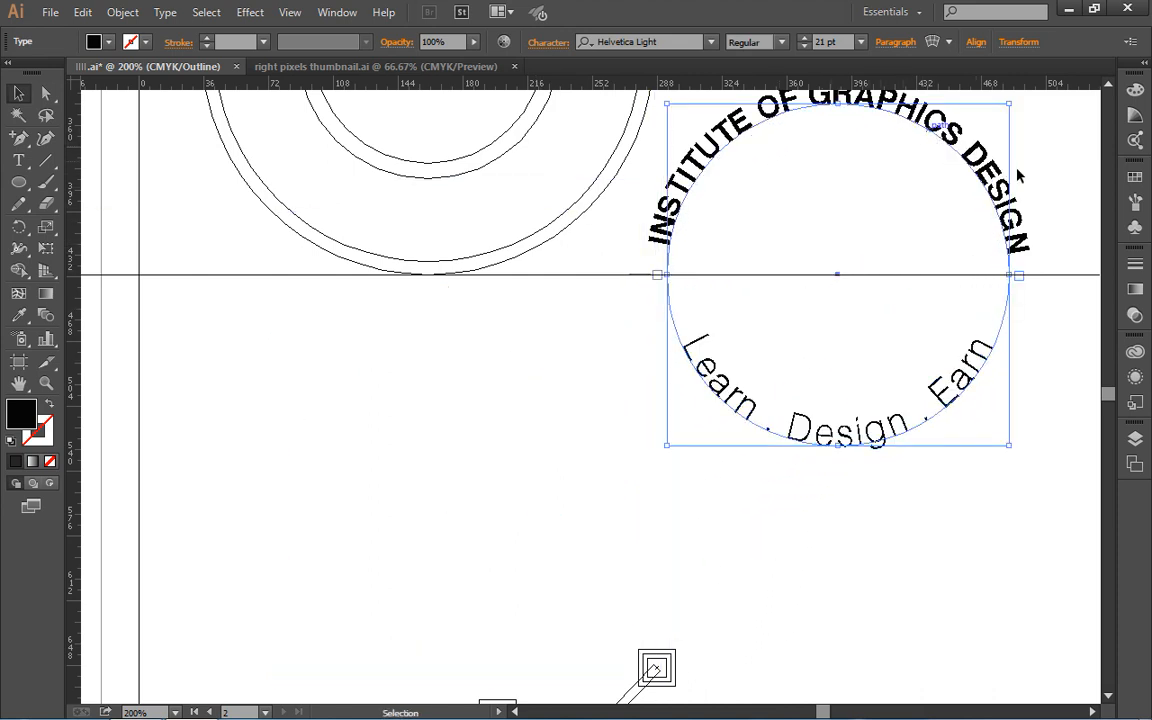
- Compare the overlapping heading and tagline circles in Outline and Preview views, finishing in Preview
key("space")
left_click_drag(1023, 170, 910, 241)
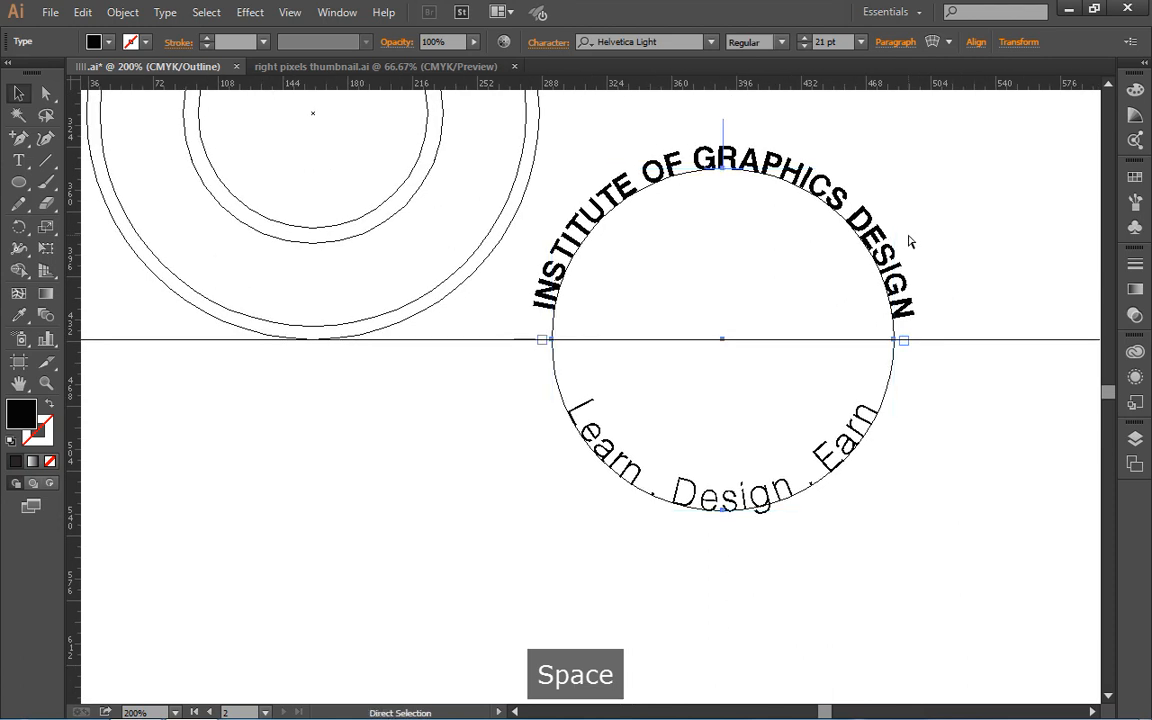
key("ctrl+y")
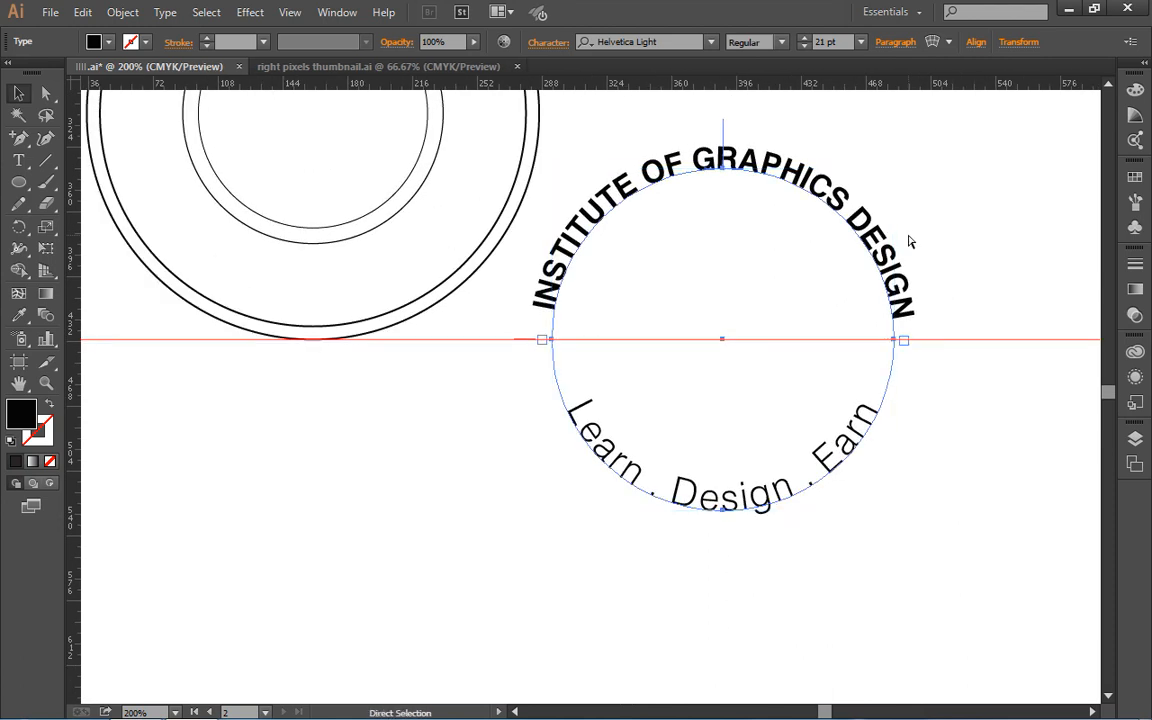
key("ctrl+y")
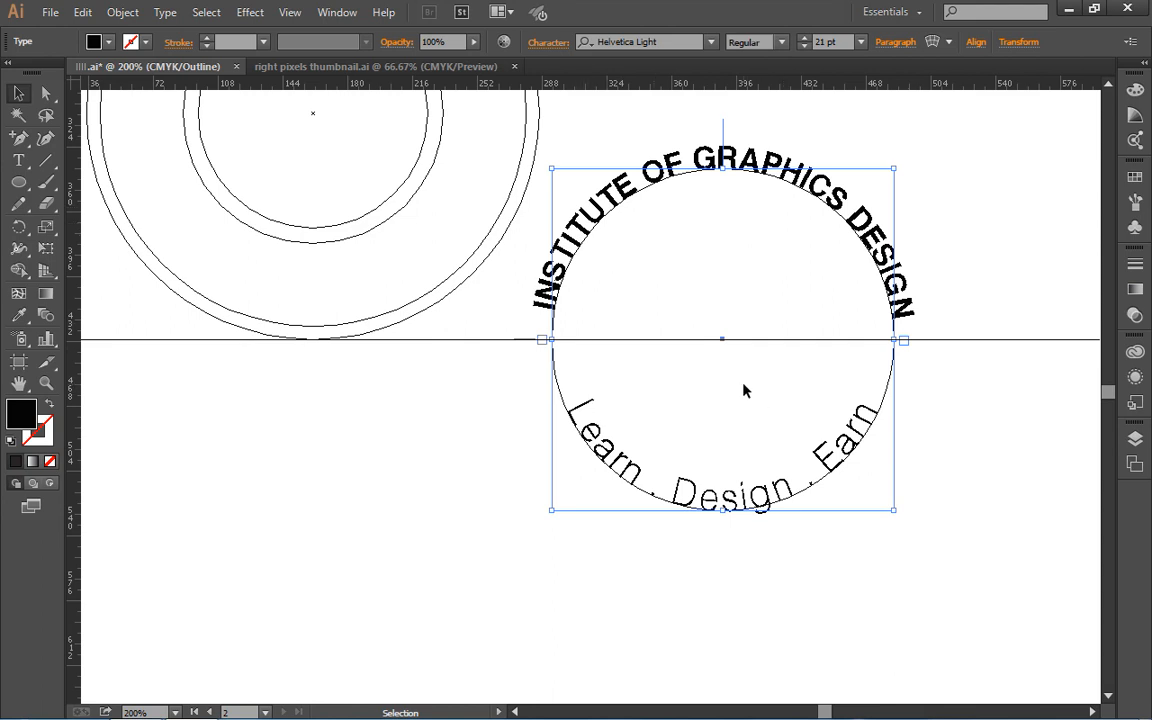
key("a")
key("ctrl+y")
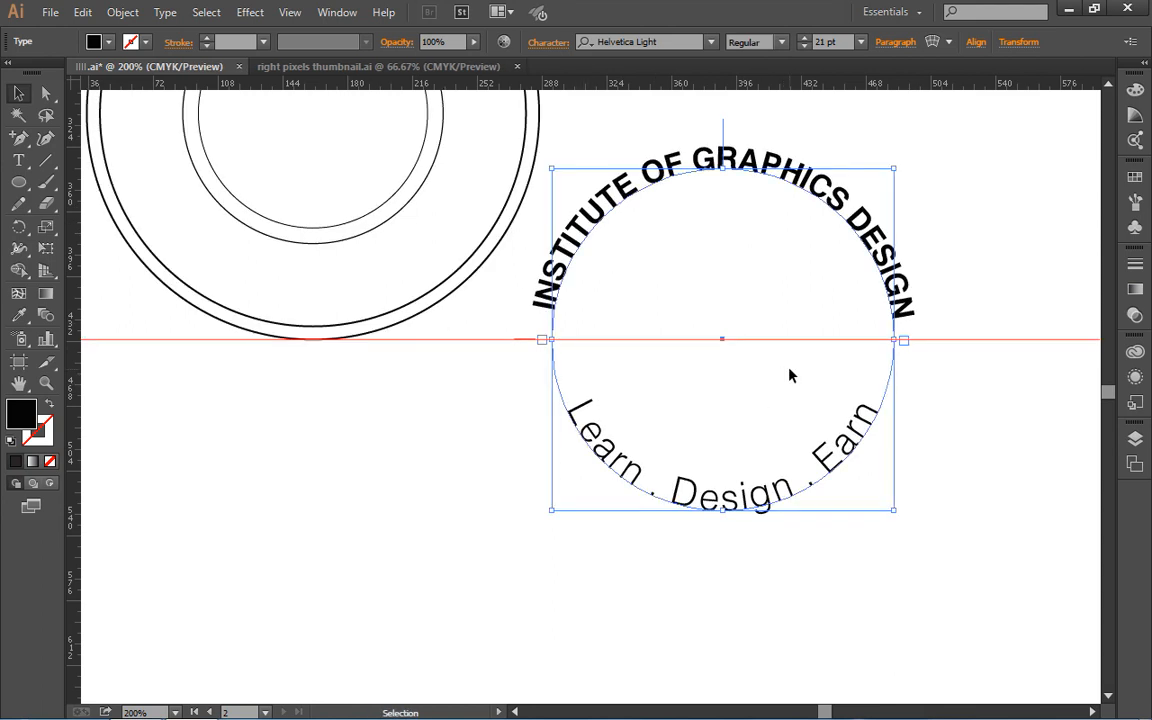
- Select both the curved heading and tagline and set their type-on-a-path alignment to Center
key("ctrl+minus")
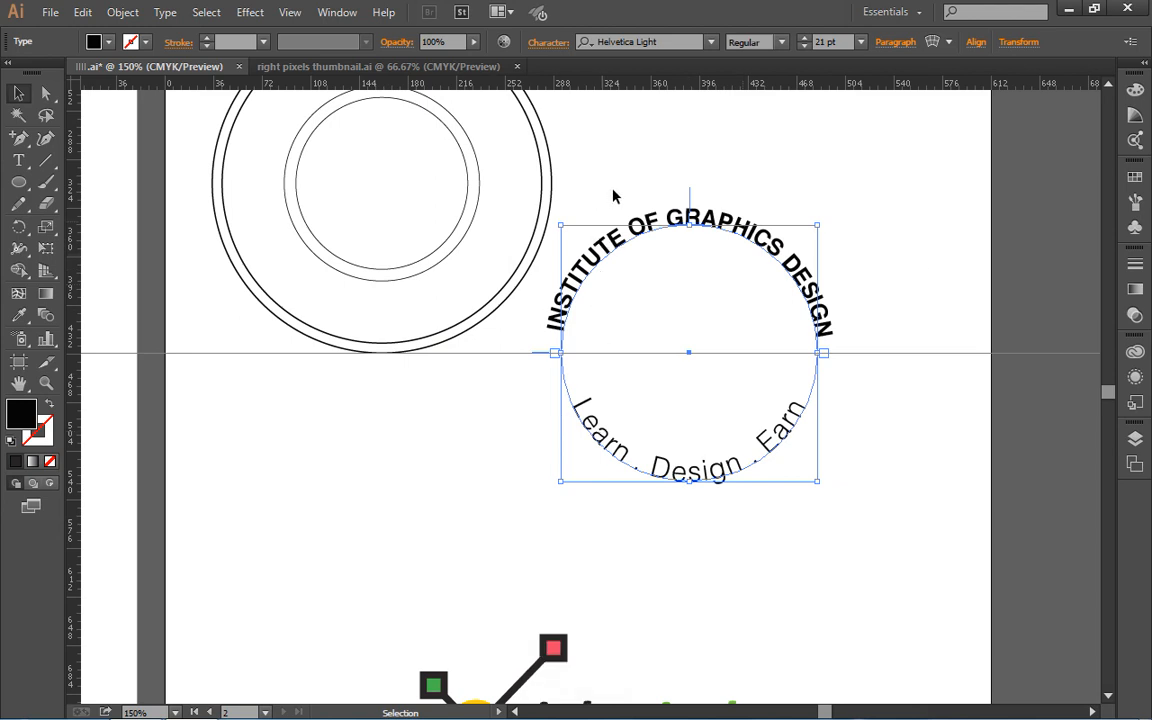
left_click_drag(614, 194, 758, 516)
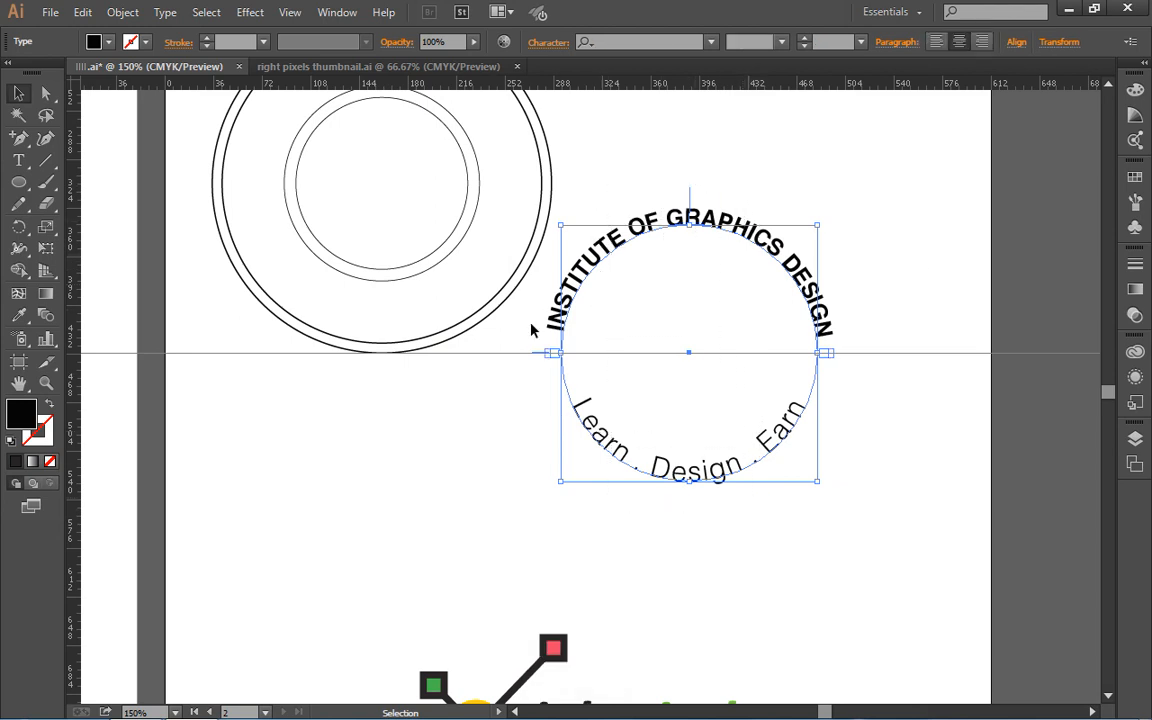
left_click(166, 14)
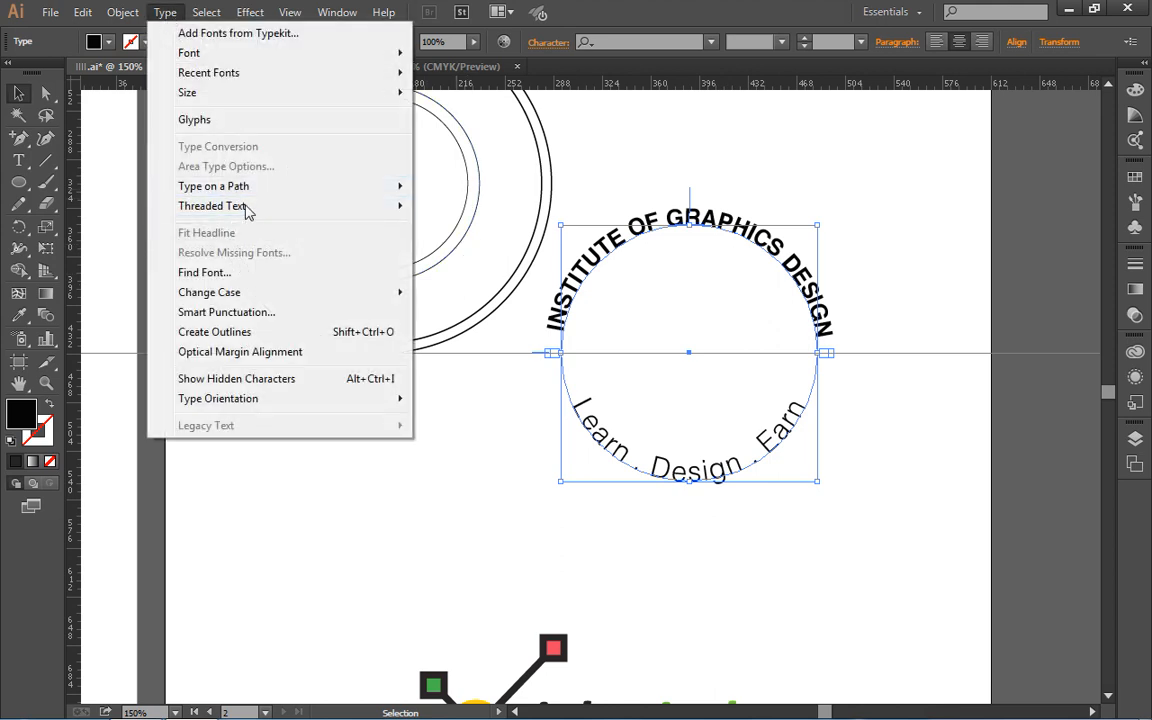
mouse_move(287, 189)
left_click(458, 292)
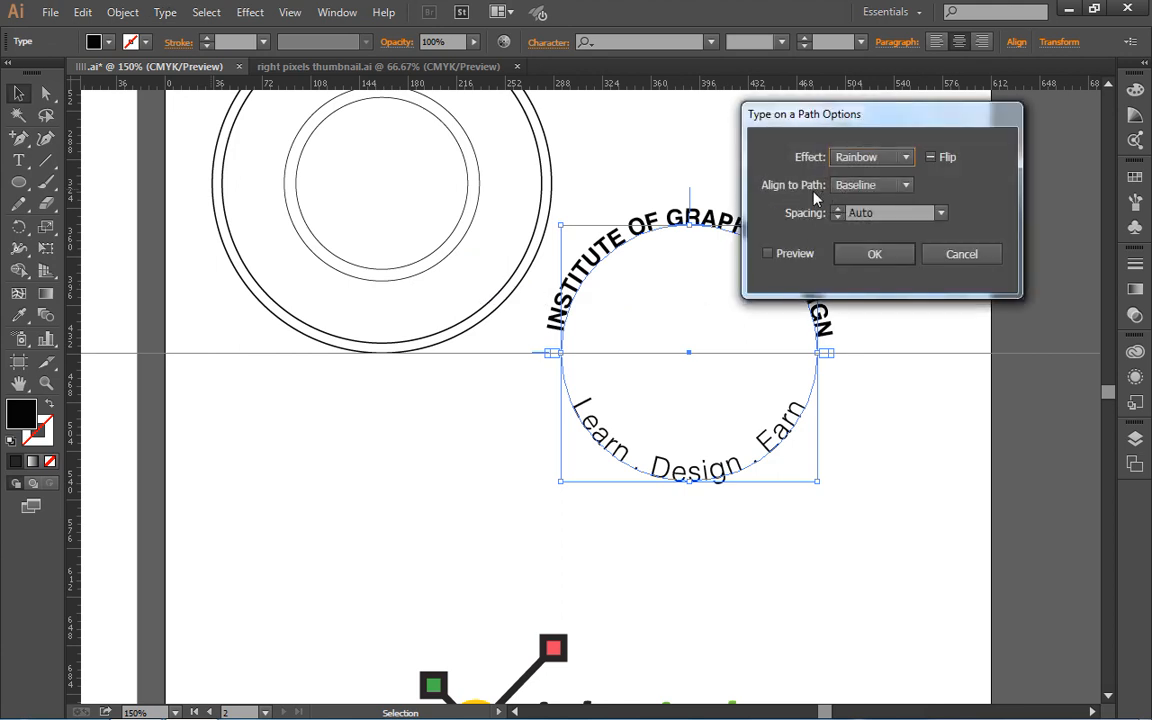
left_click(869, 186)
left_click(858, 249)
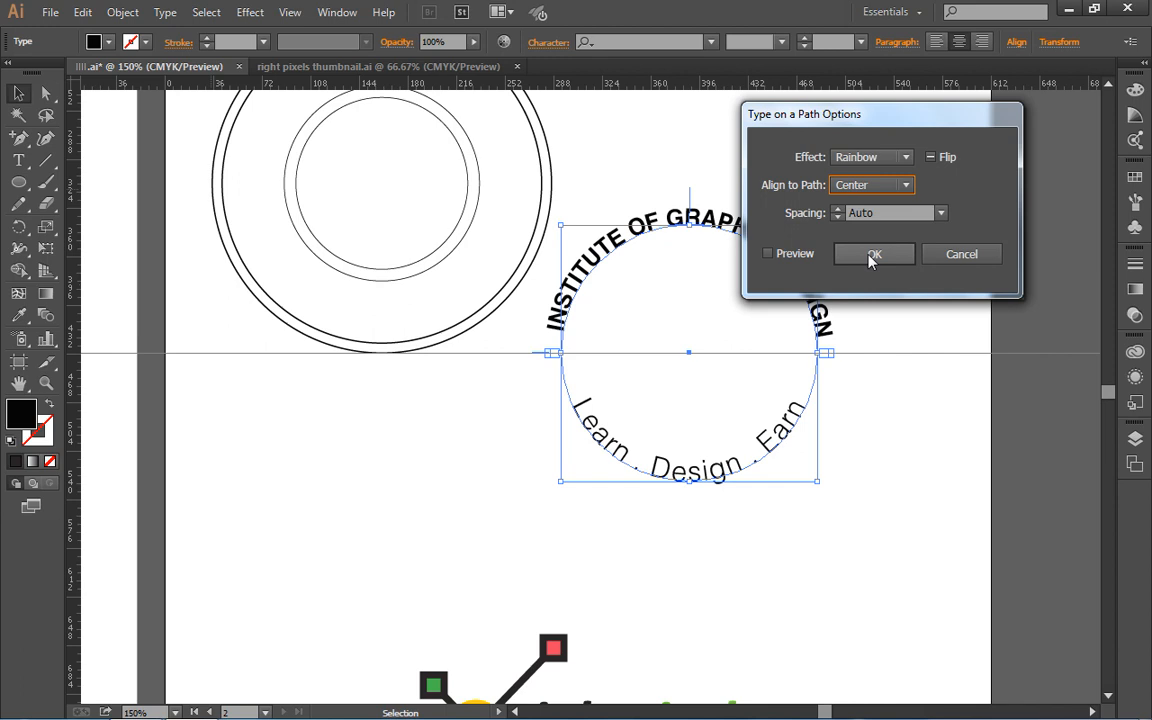
left_click(872, 256)
left_click(864, 221)
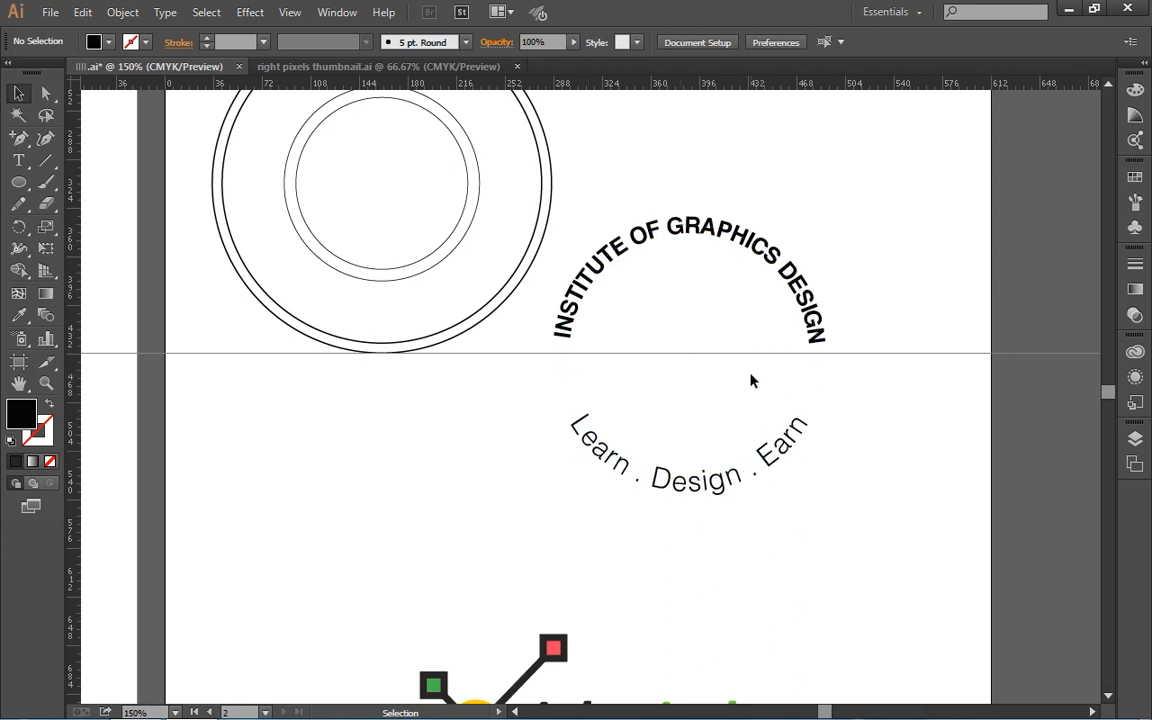
- Using Outline view, move the heading and tagline together onto the common centre of the badge rings and return to Preview
left_click_drag(612, 195, 727, 489)
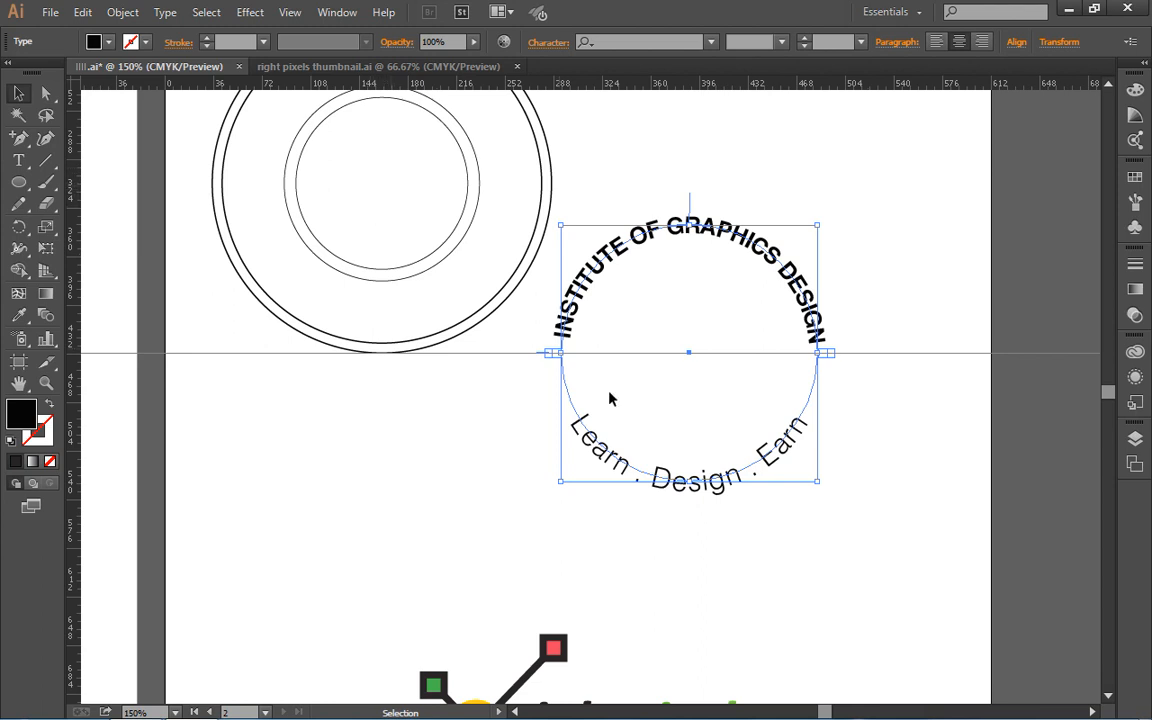
key("a")
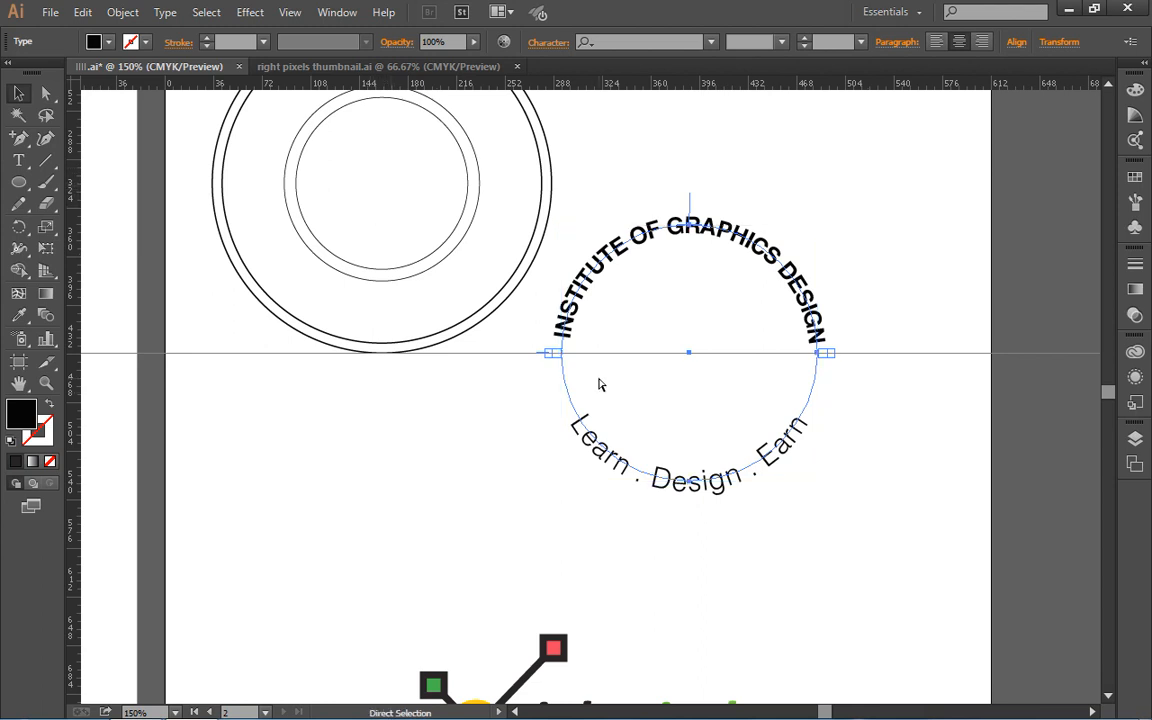
key("ctrl+y")
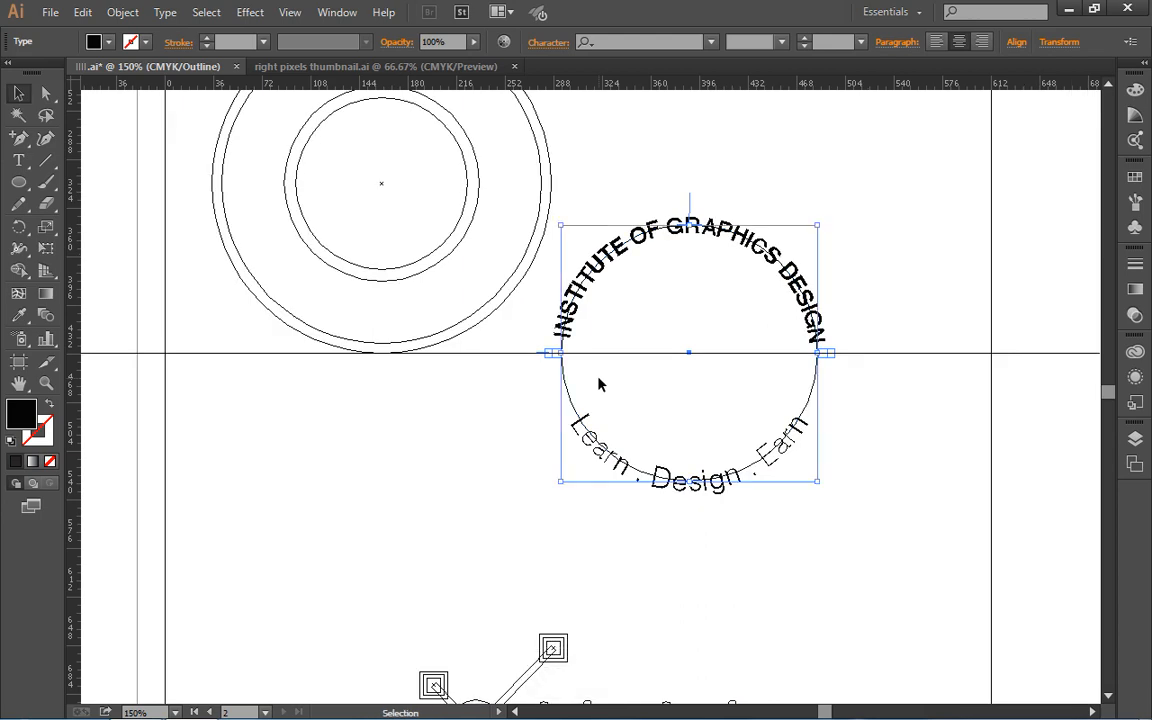
scroll(599, 381, "up", 1)
left_click_drag(600, 302, 296, 137)
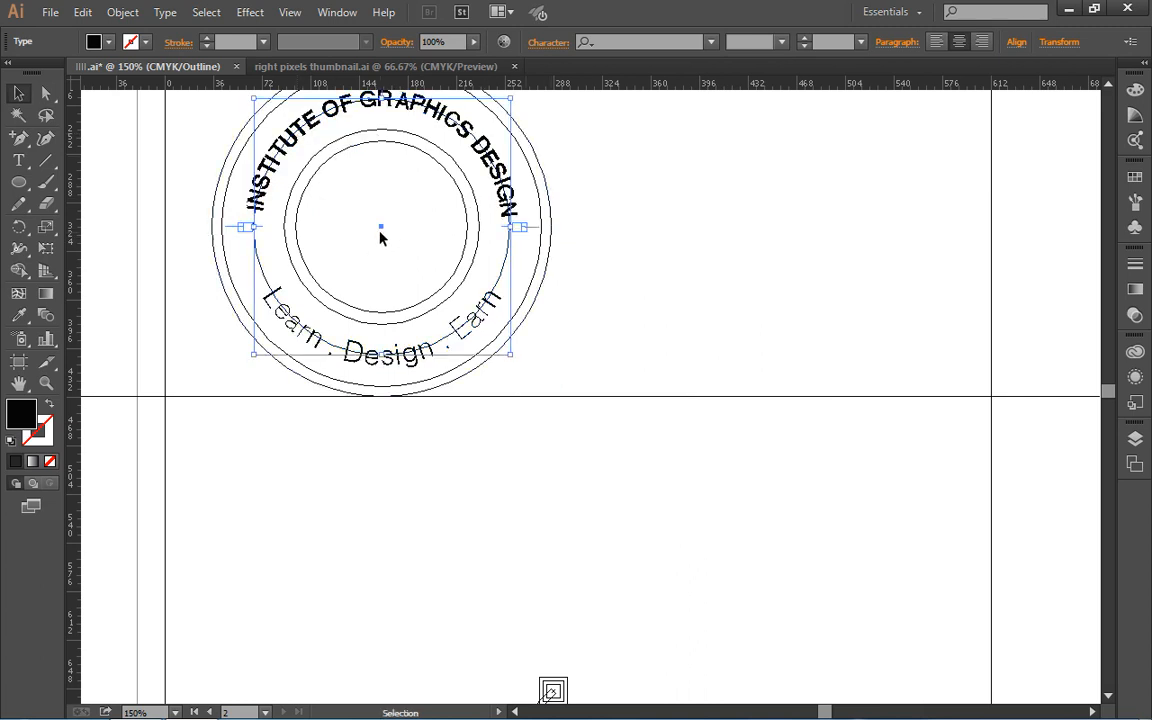
key("a")
key("v")
key("ctrl+y")
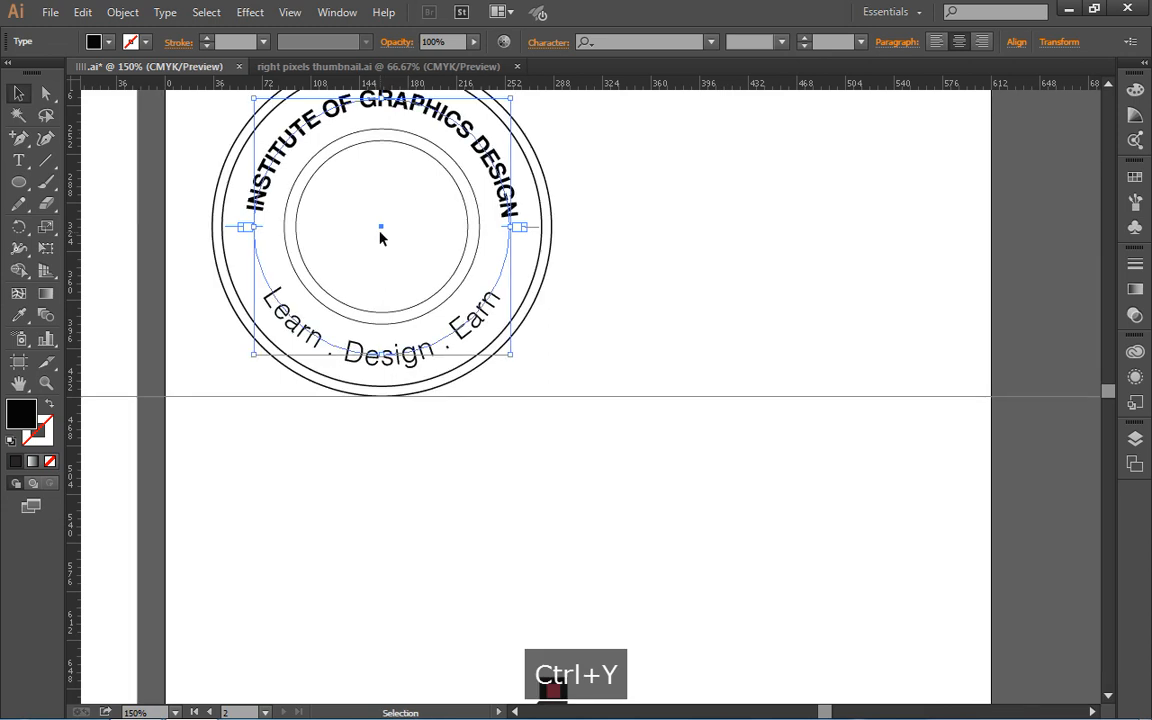
scroll(398, 263, "up", 1)
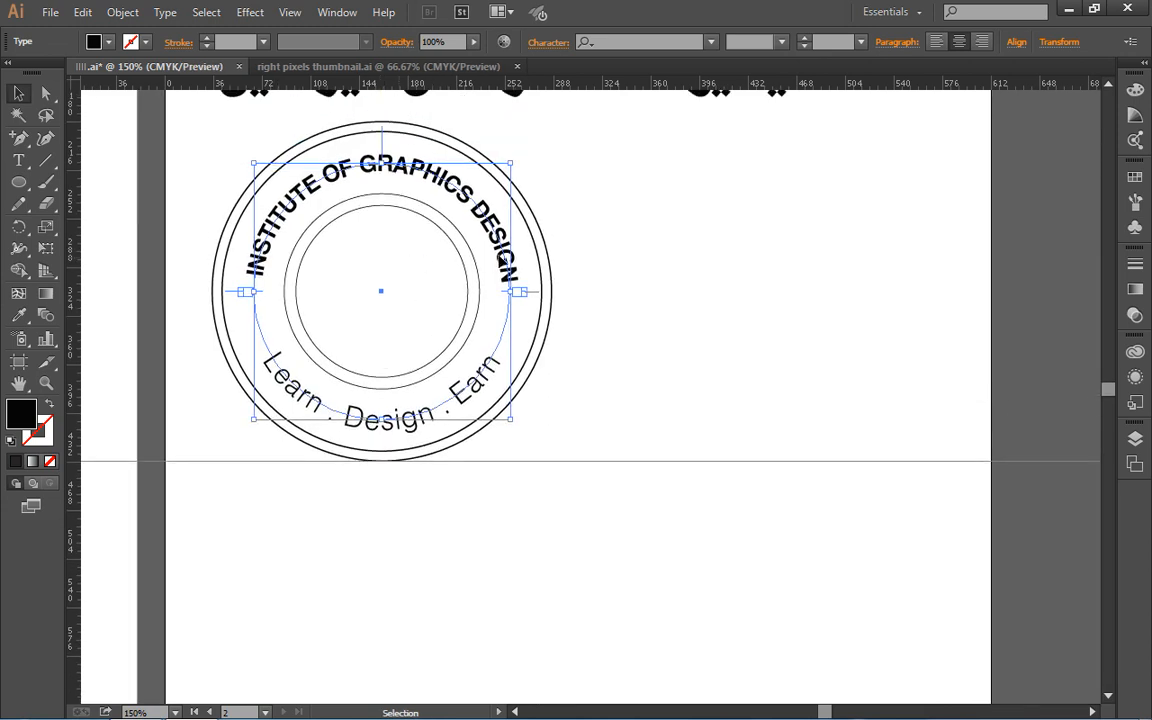
left_click(624, 263)
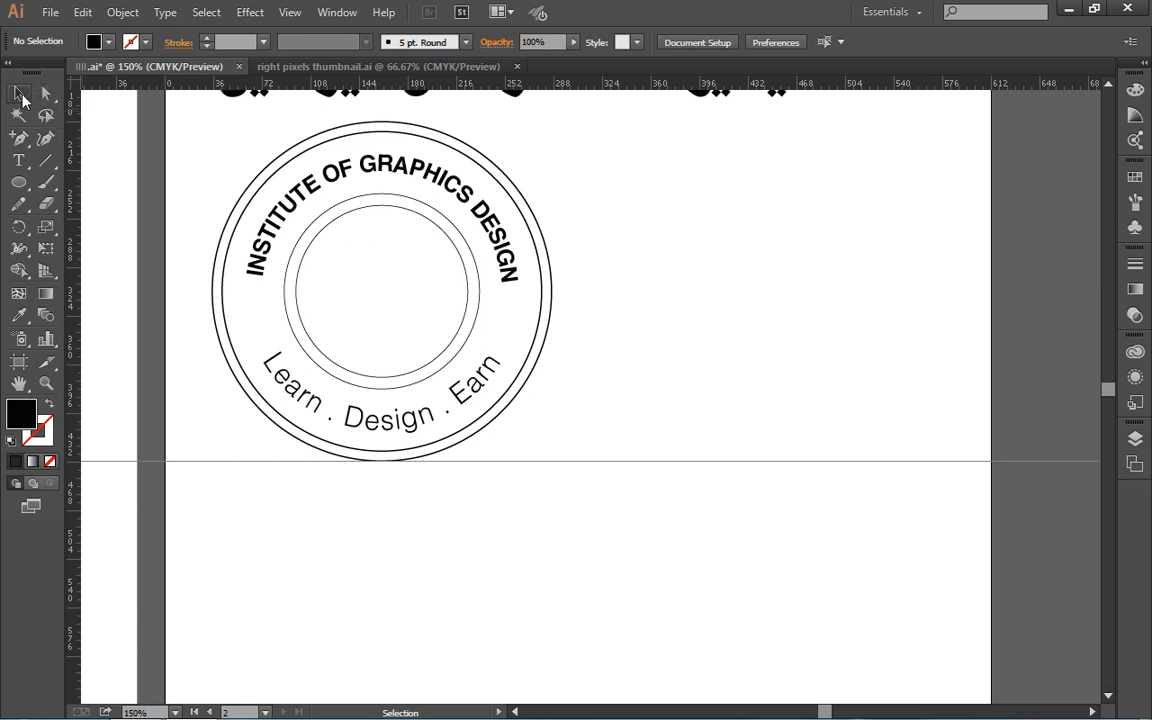
- Set the font size of the curved "Learn . Design . Earn" tagline to 22 pt
left_click(360, 162)
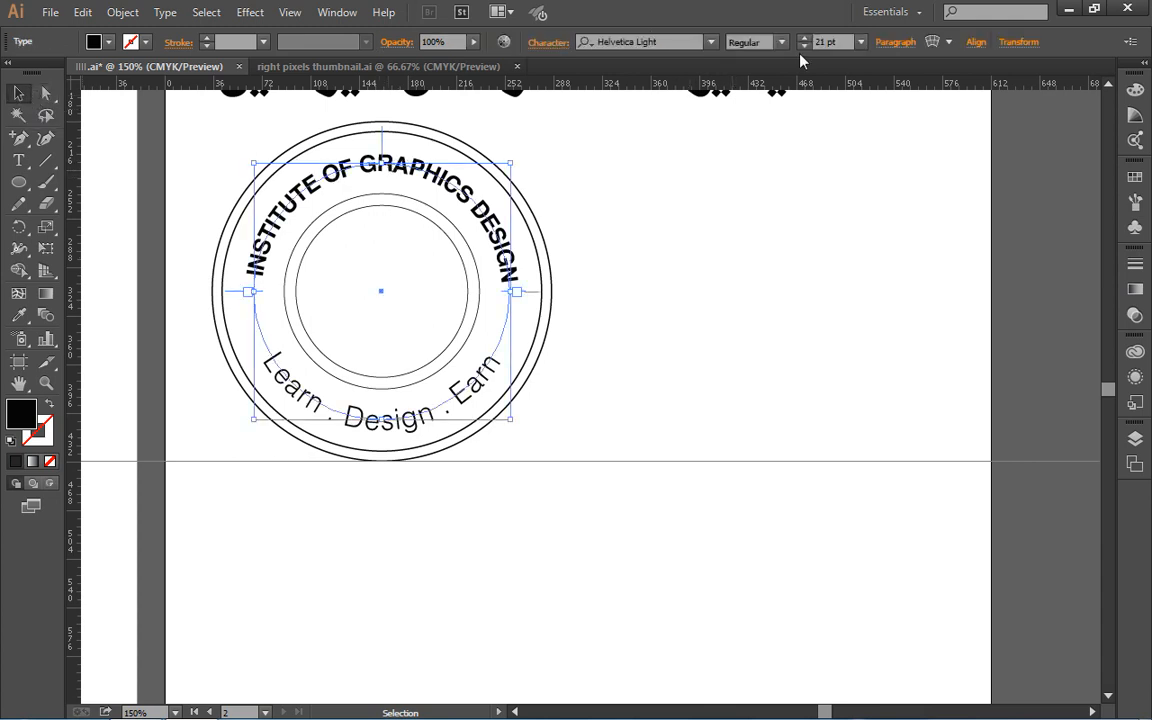
left_click(806, 38)
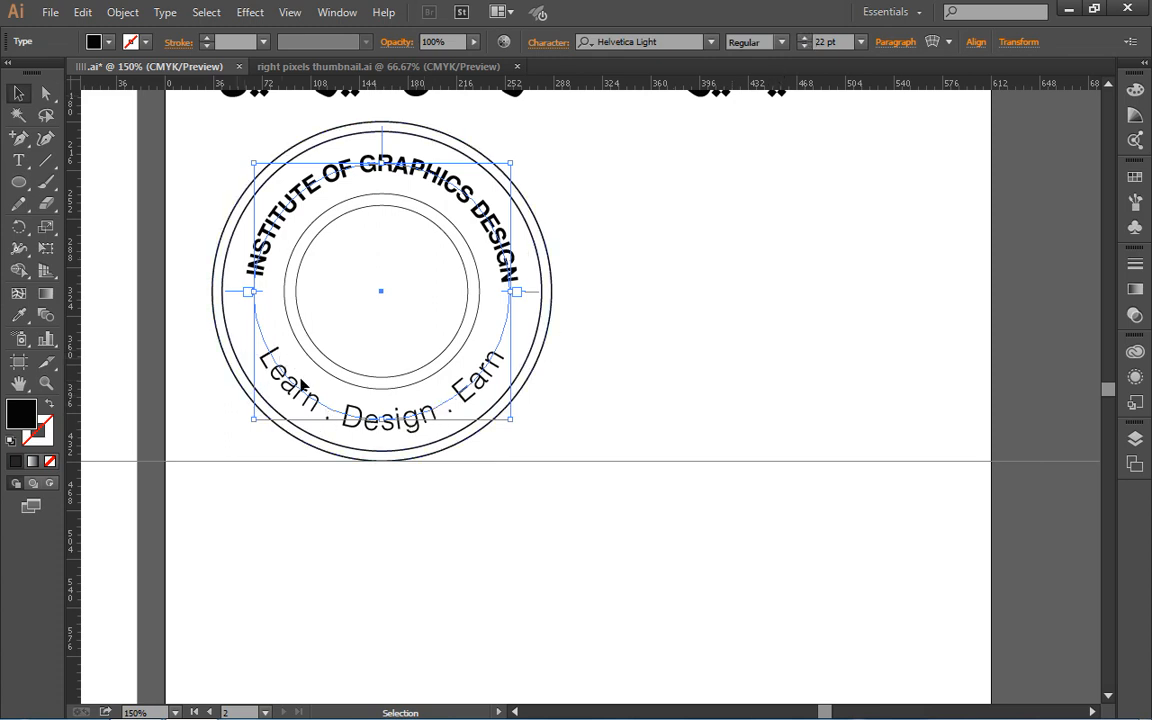
left_click(602, 260)
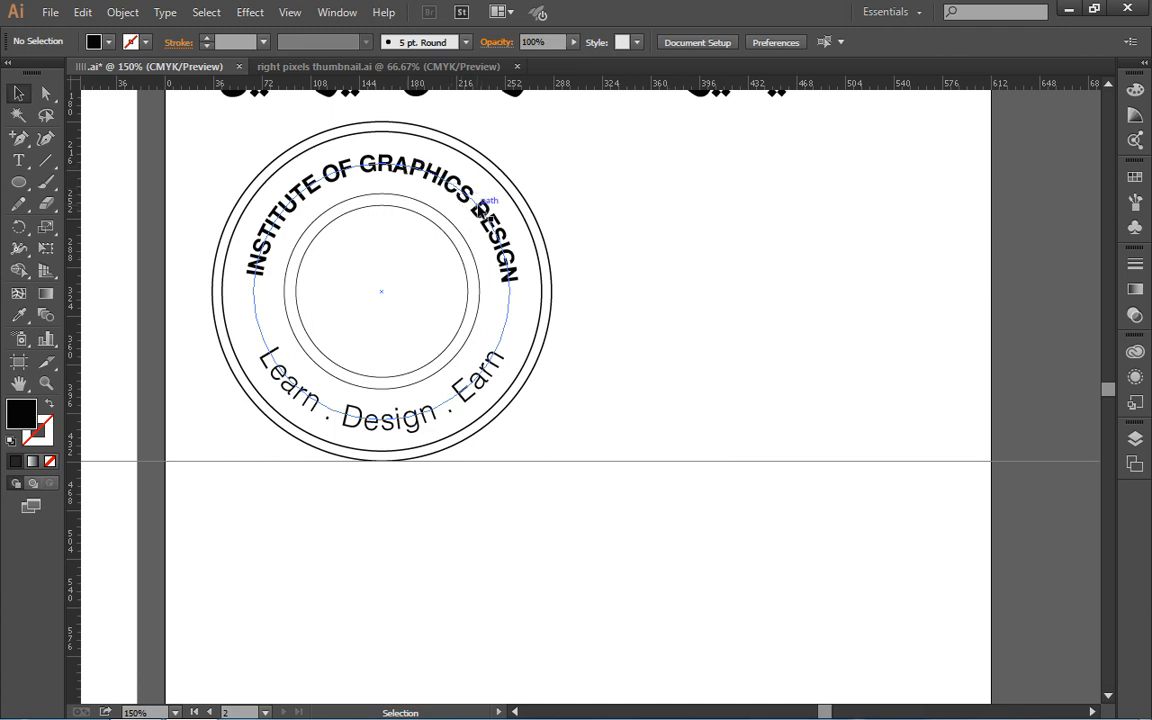
- Try the curved tagline at 24 pt and set it back to 22 pt
left_click(479, 206)
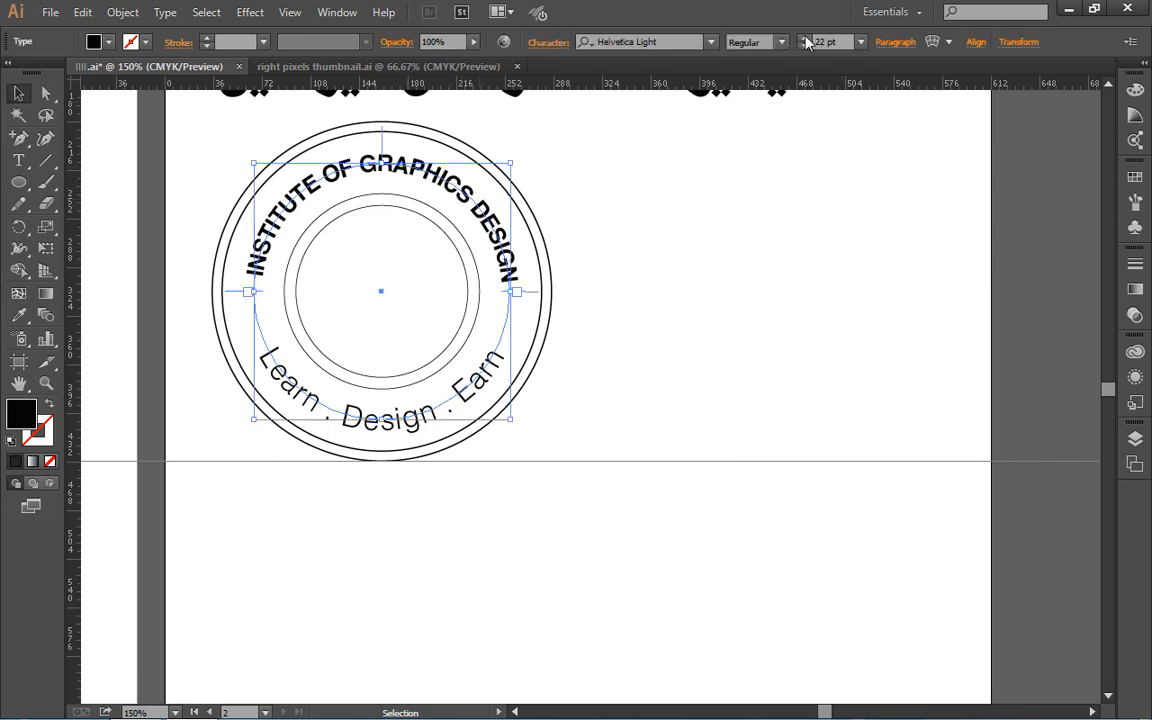
left_click(806, 38)
left_click(806, 38)
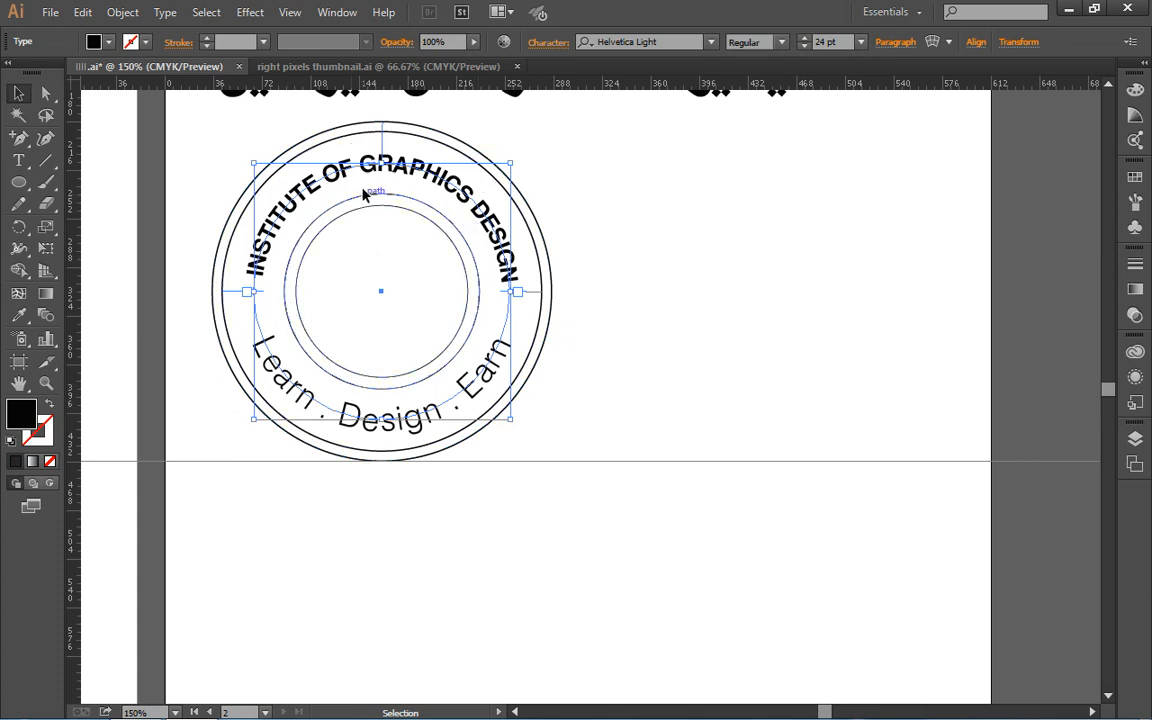
left_click(806, 46)
left_click(806, 46)
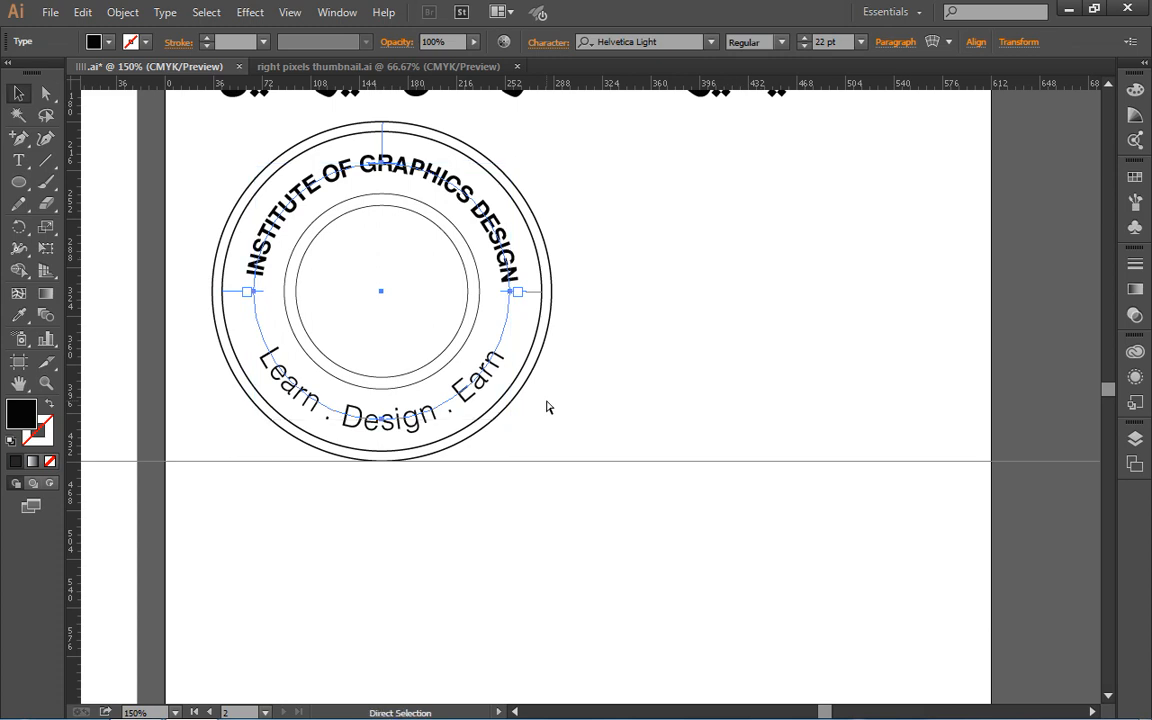
- Lock the tagline and set the font size of the curved "INSTITUTE OF GRAPHICS DESIGN" heading to 18 pt
key("ctrl+2")
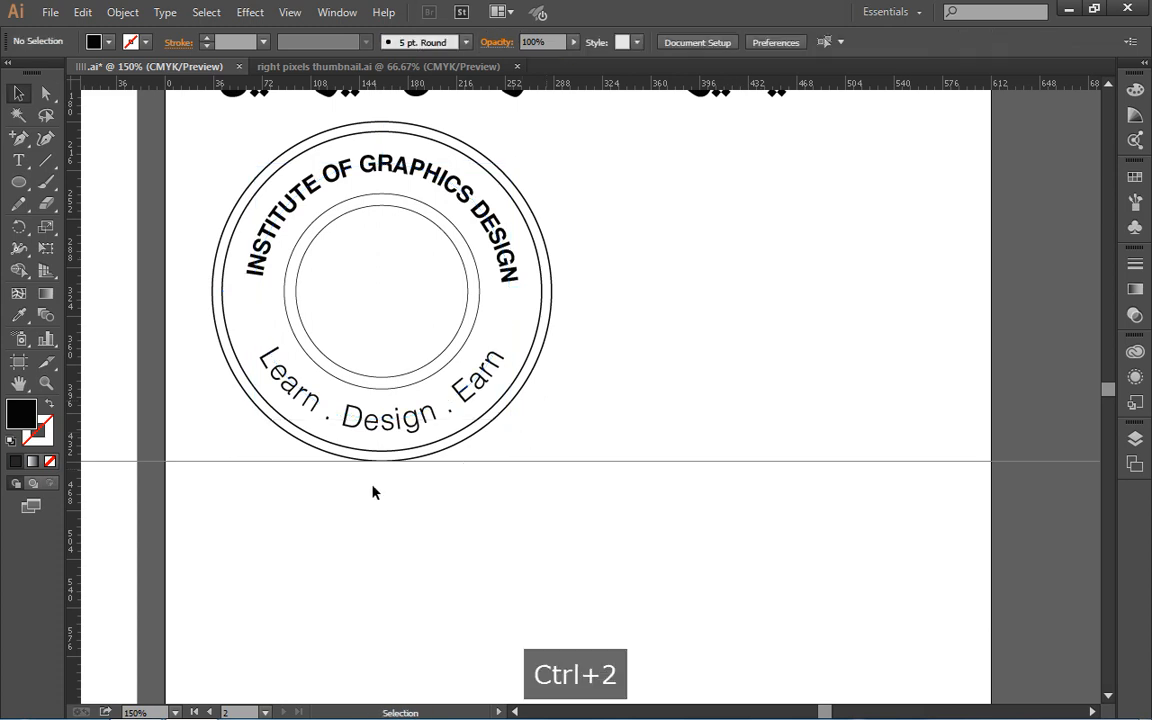
left_click(376, 418)
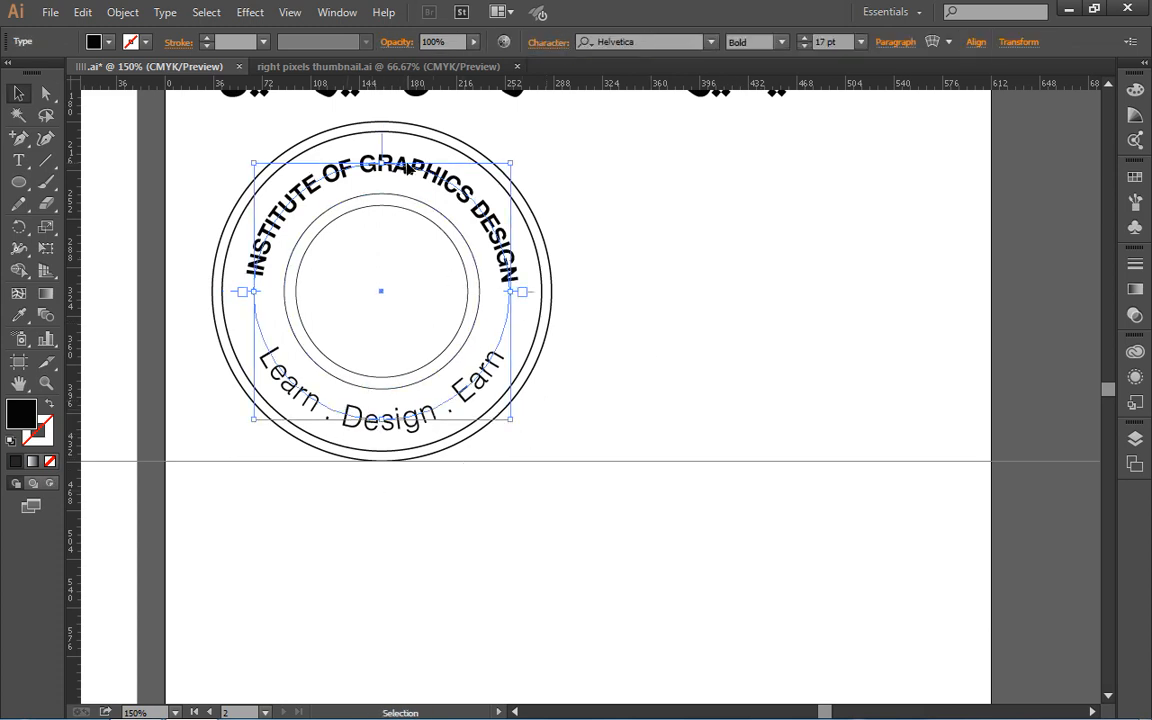
left_click(804, 38)
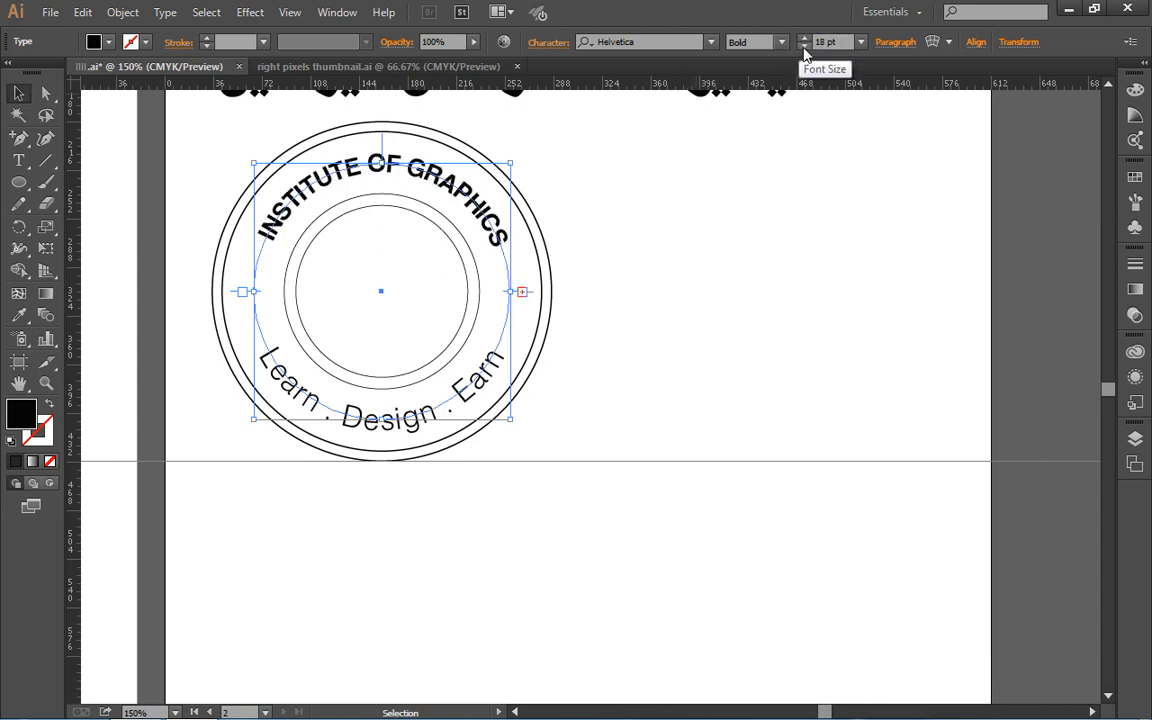
left_click(804, 47)
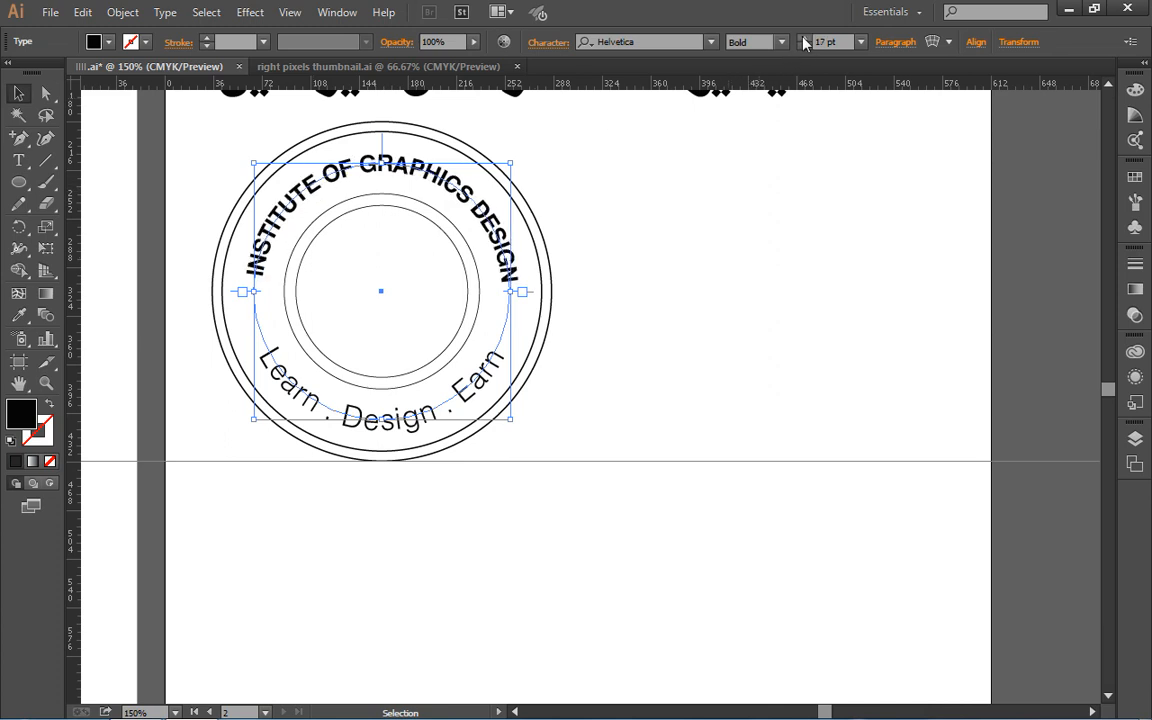
left_click(804, 38)
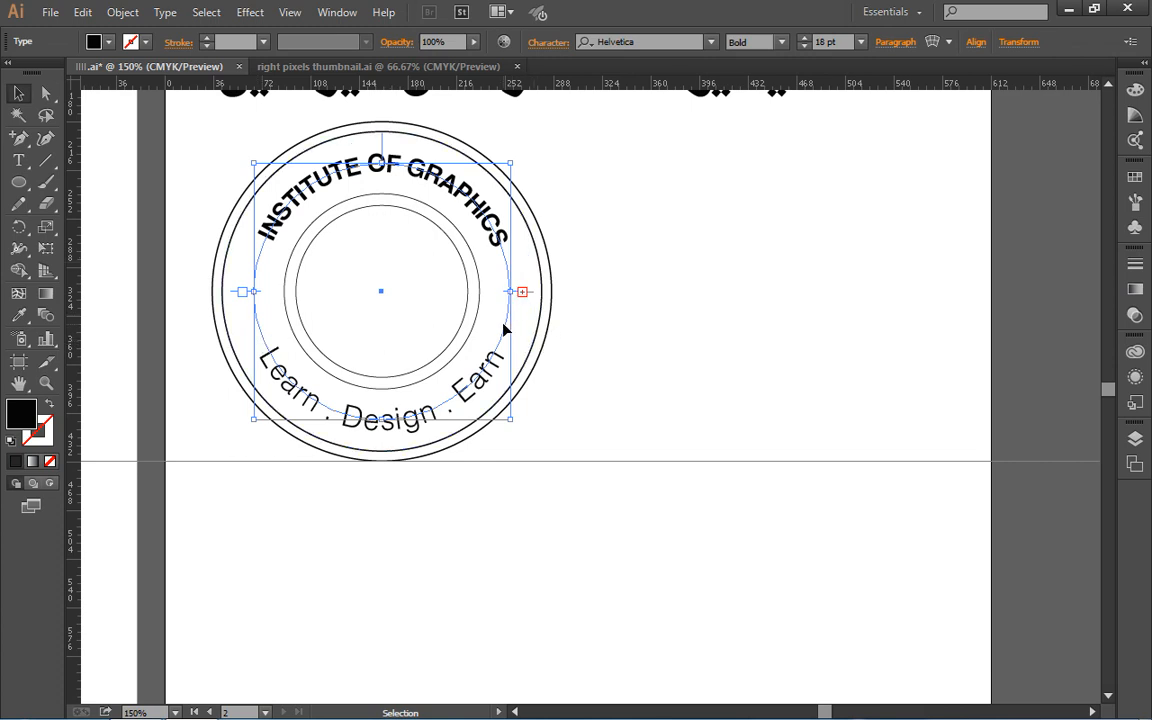
- Unlock the guides, move the horizontal guide from the badge's lower edge up to just above the tagline, and lock the guides again
key("space")
left_click_drag(391, 347, 571, 291)
right_click(373, 413)
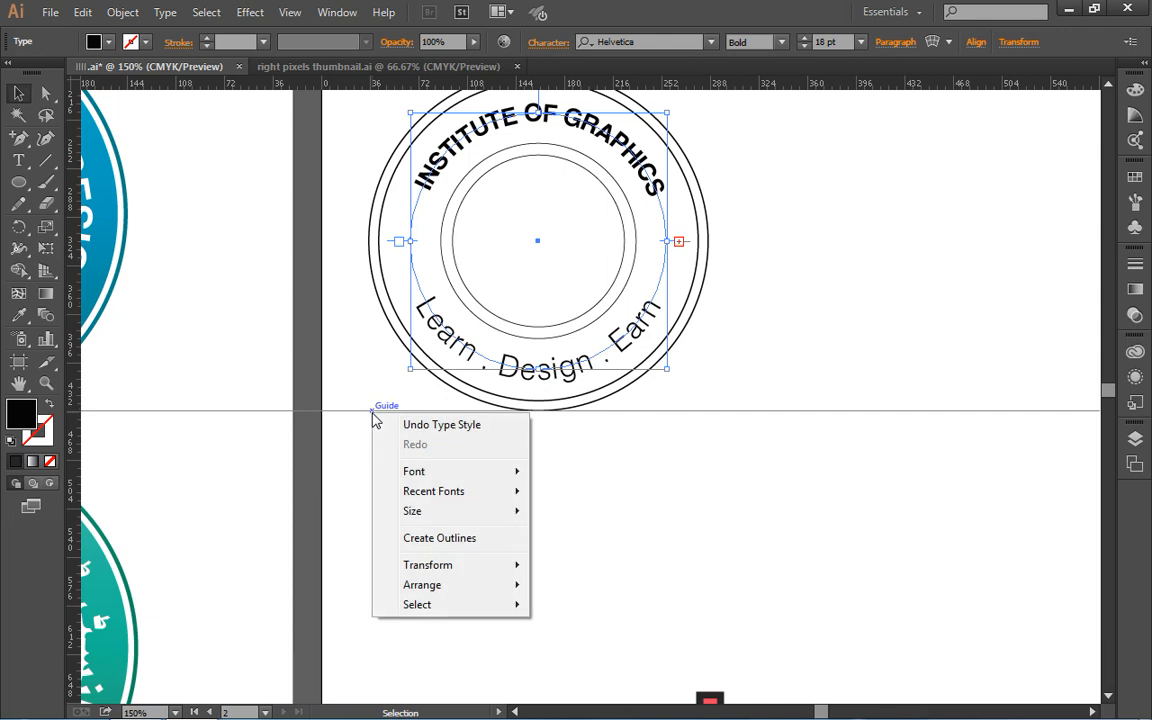
left_click(370, 412)
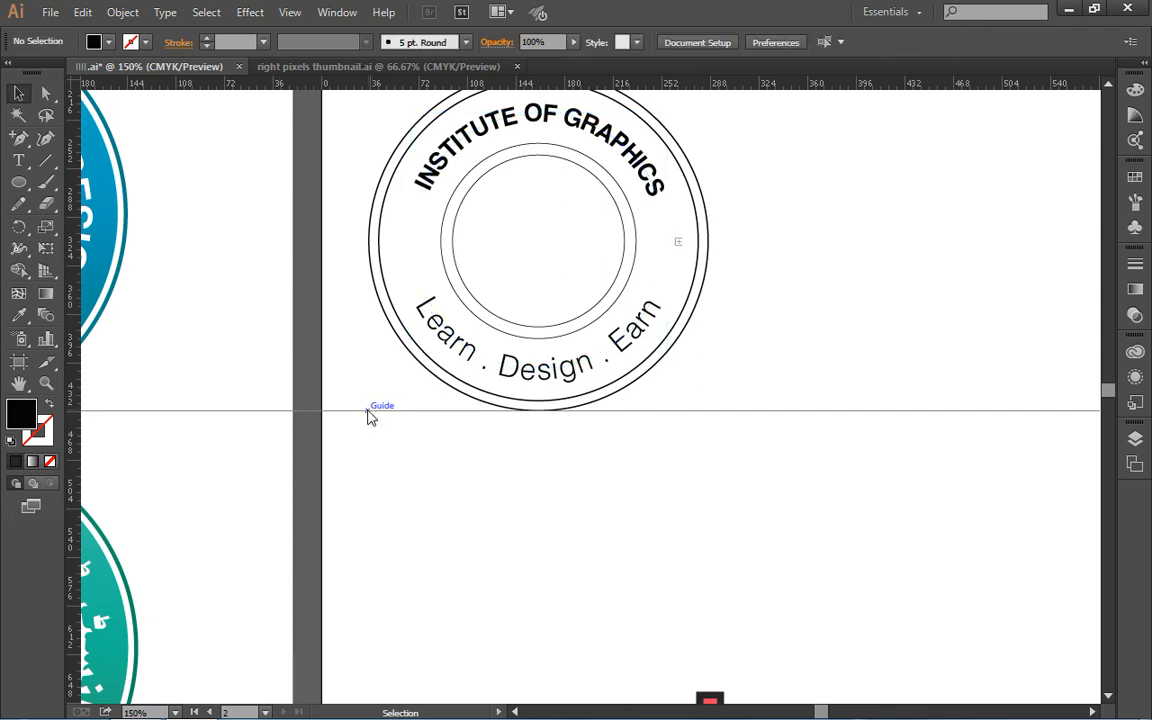
right_click(368, 411)
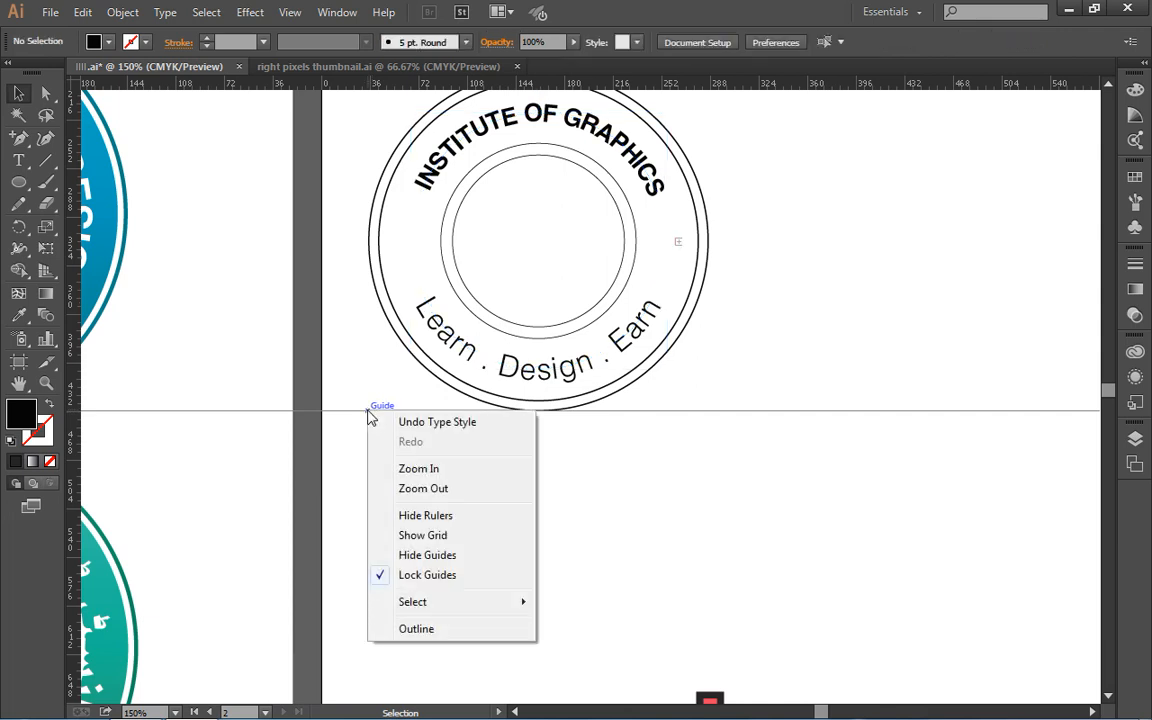
left_click(420, 577)
left_click_drag(440, 412, 437, 287)
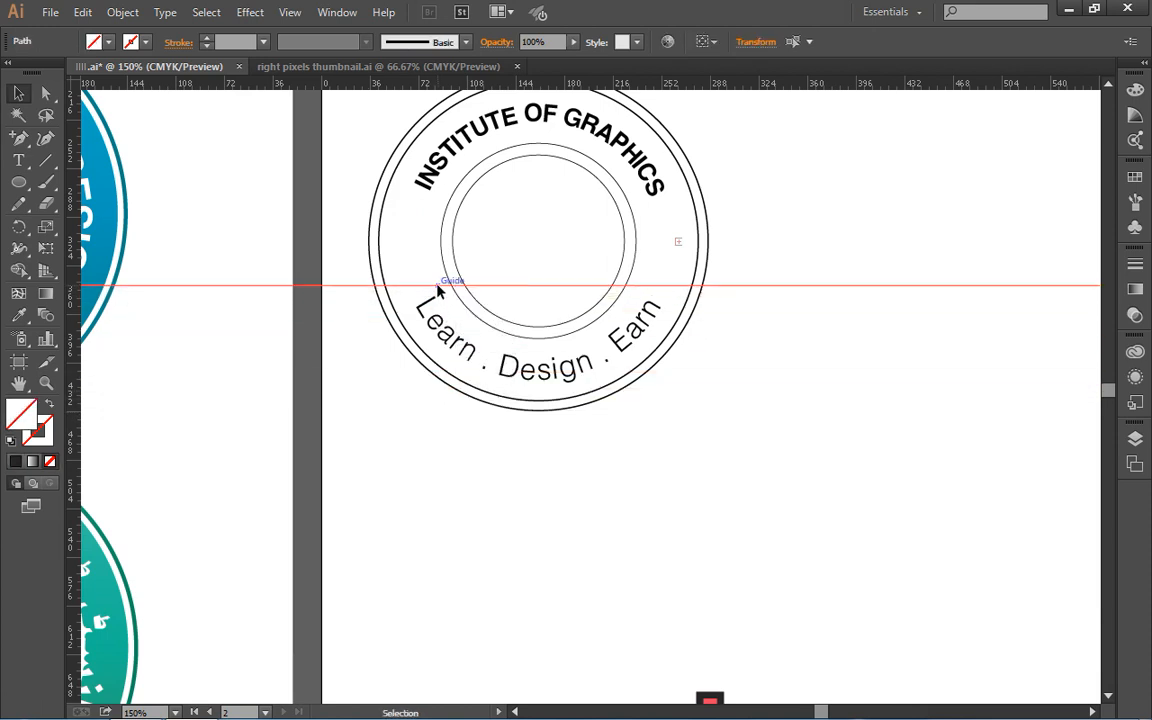
right_click(344, 287)
left_click(381, 391)
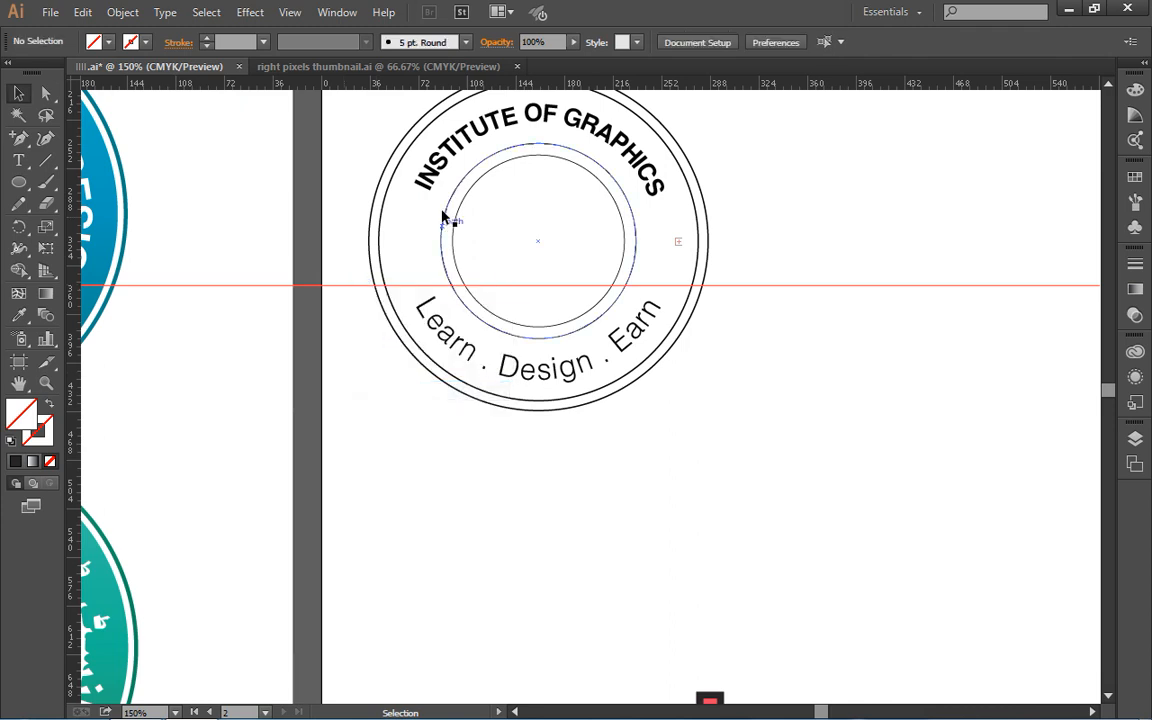
- Extend the curved heading's start and end brackets down along the circle to the horizontal guide so the whole heading fits
left_click(453, 160)
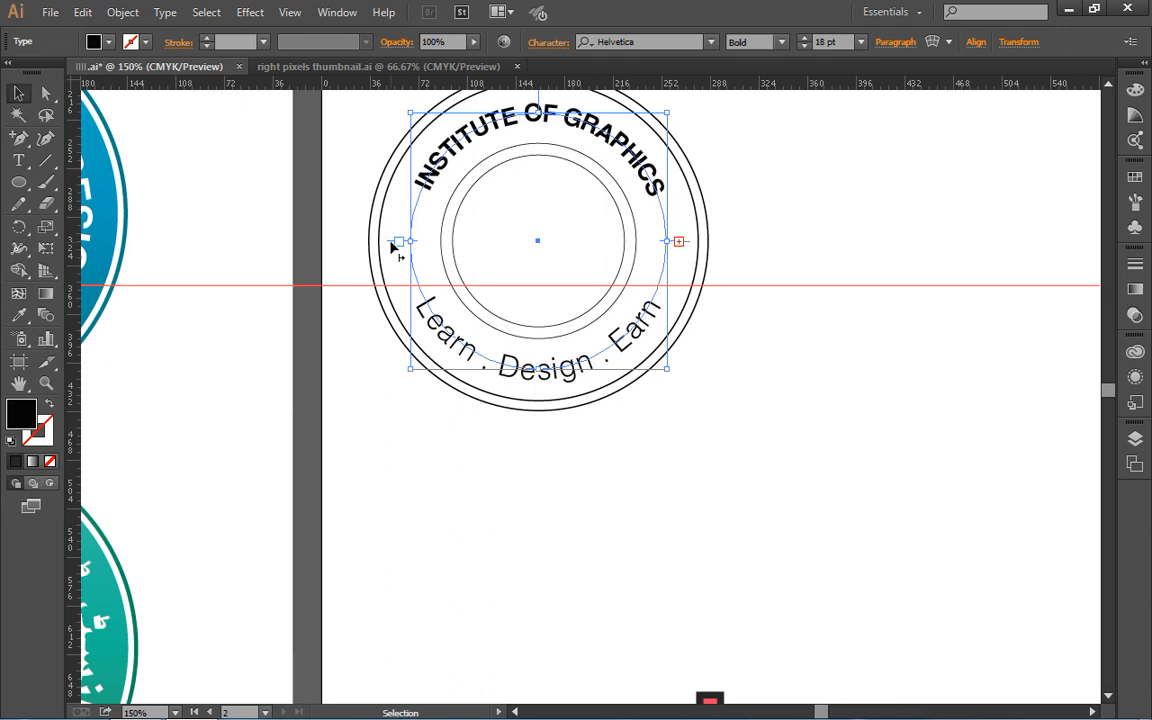
left_click_drag(390, 247, 403, 282)
left_click_drag(679, 241, 679, 287)
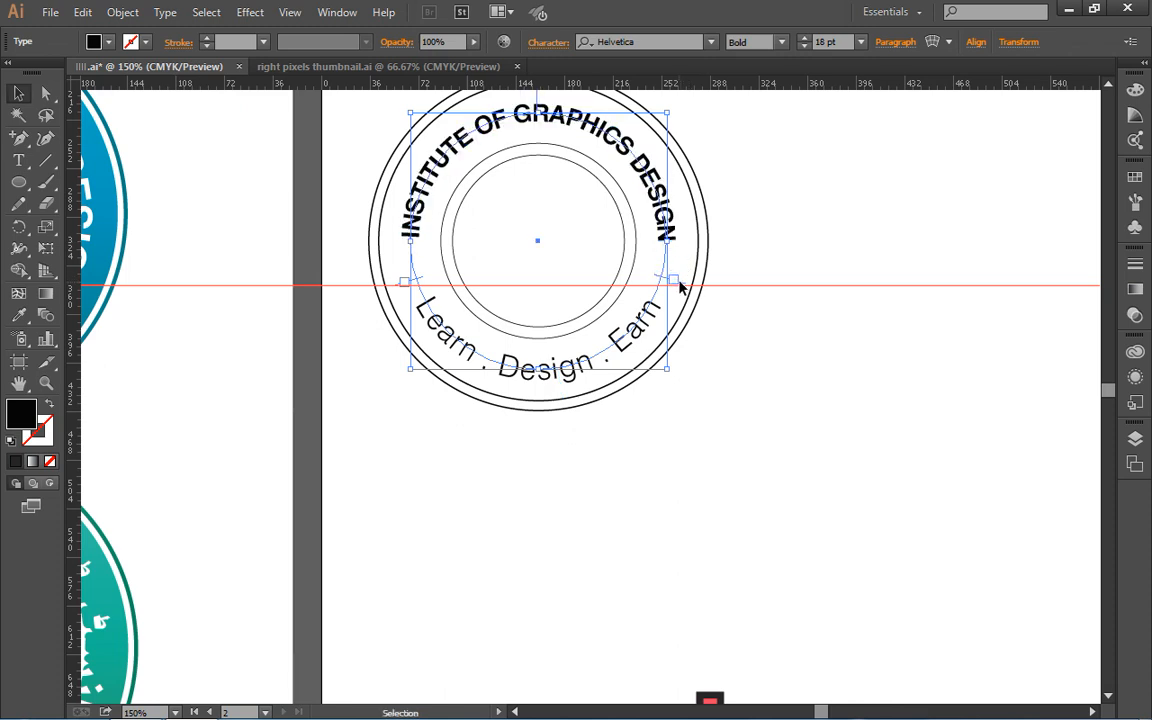
- Set the font size of the curved "INSTITUTE OF GRAPHICS DESIGN" heading to 20 pt and deselect it
scroll(681, 283, "up", 1)
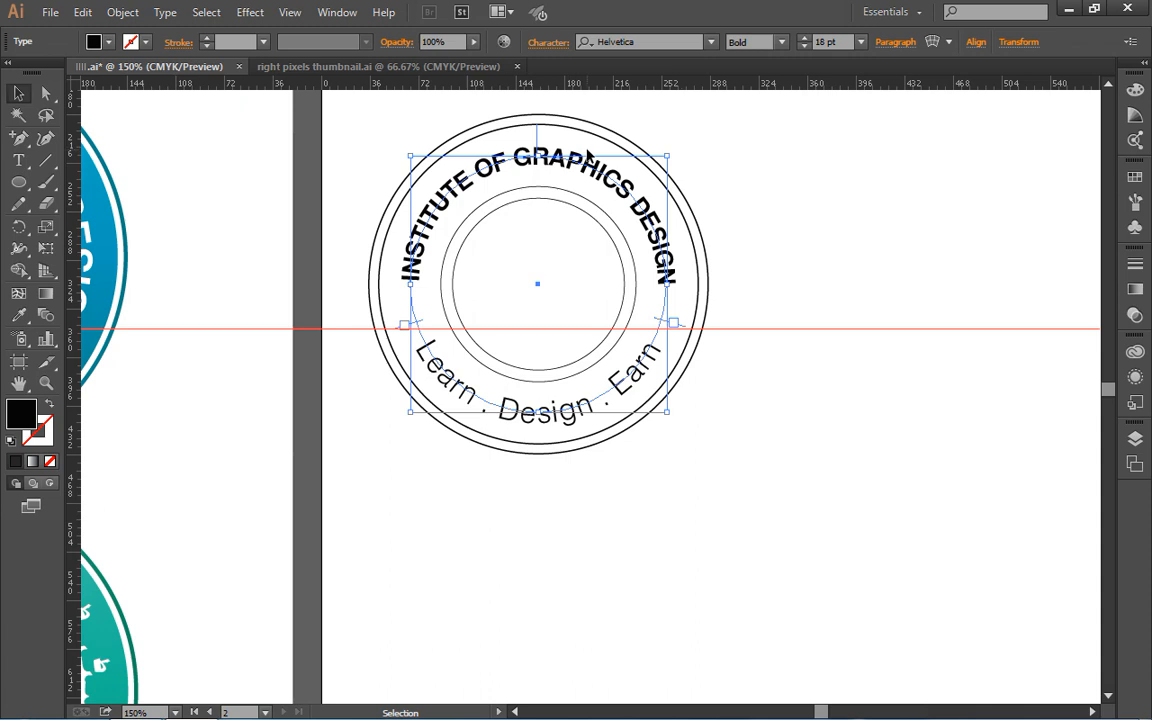
left_click(806, 38)
left_click(806, 38)
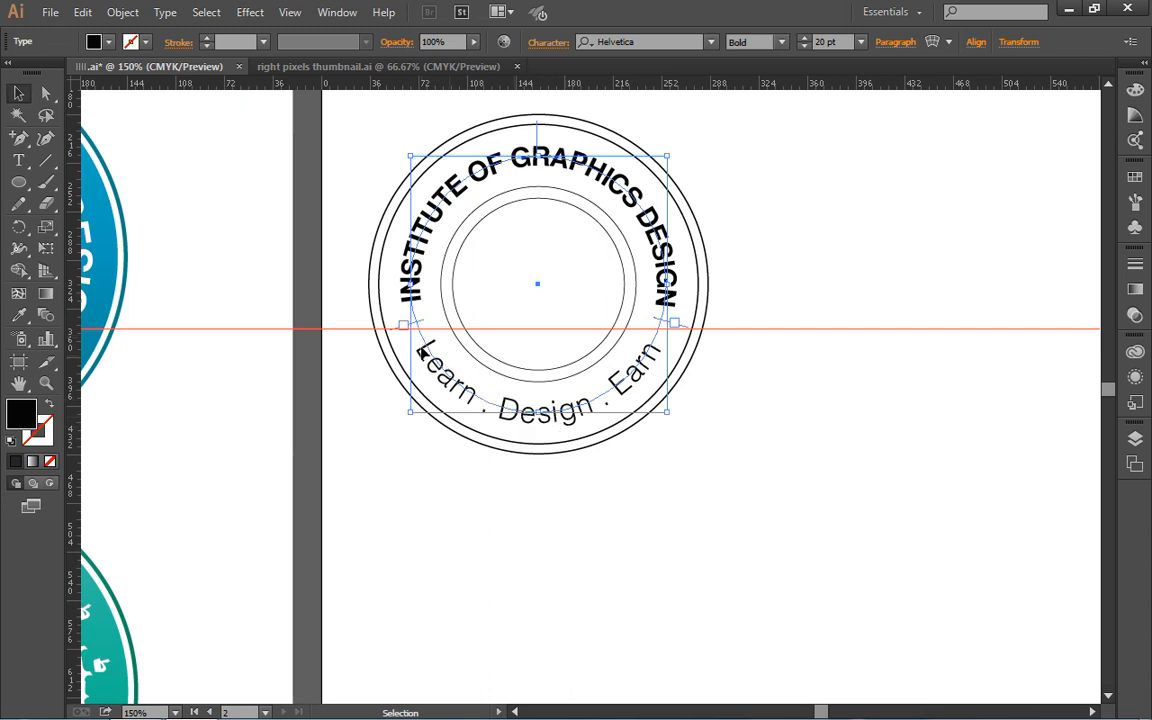
left_click(727, 238)
scroll(727, 238, "up", 1)
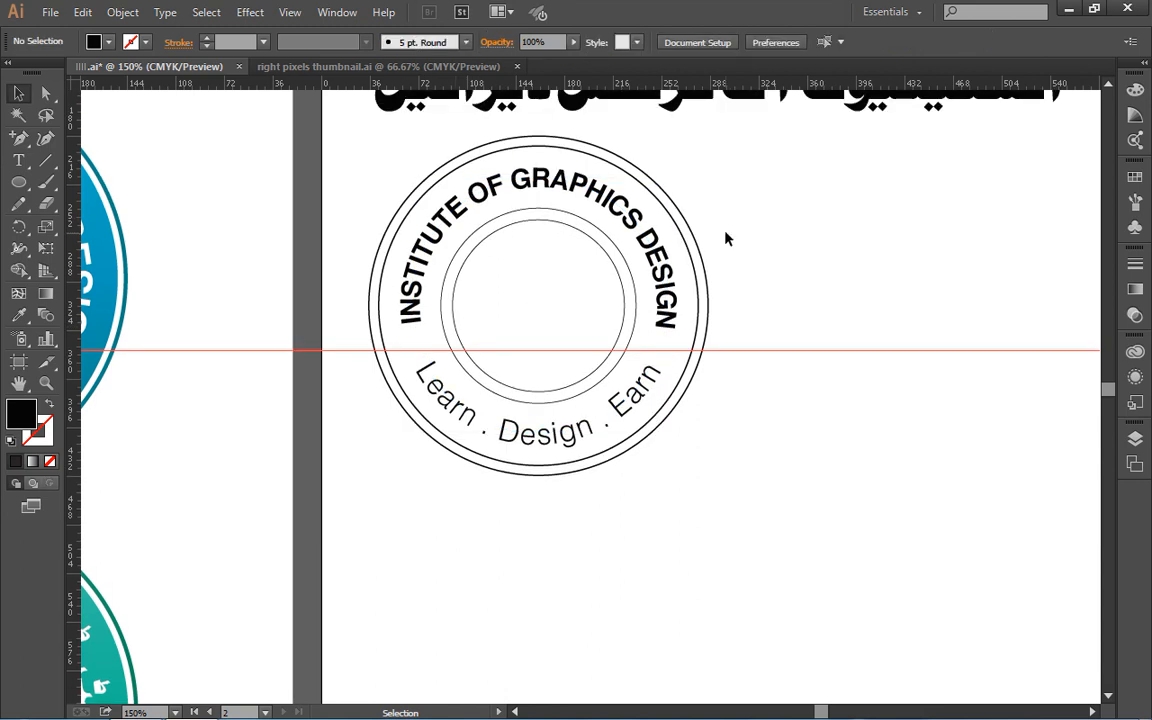
key("space")
left_click_drag(672, 243, 557, 245)
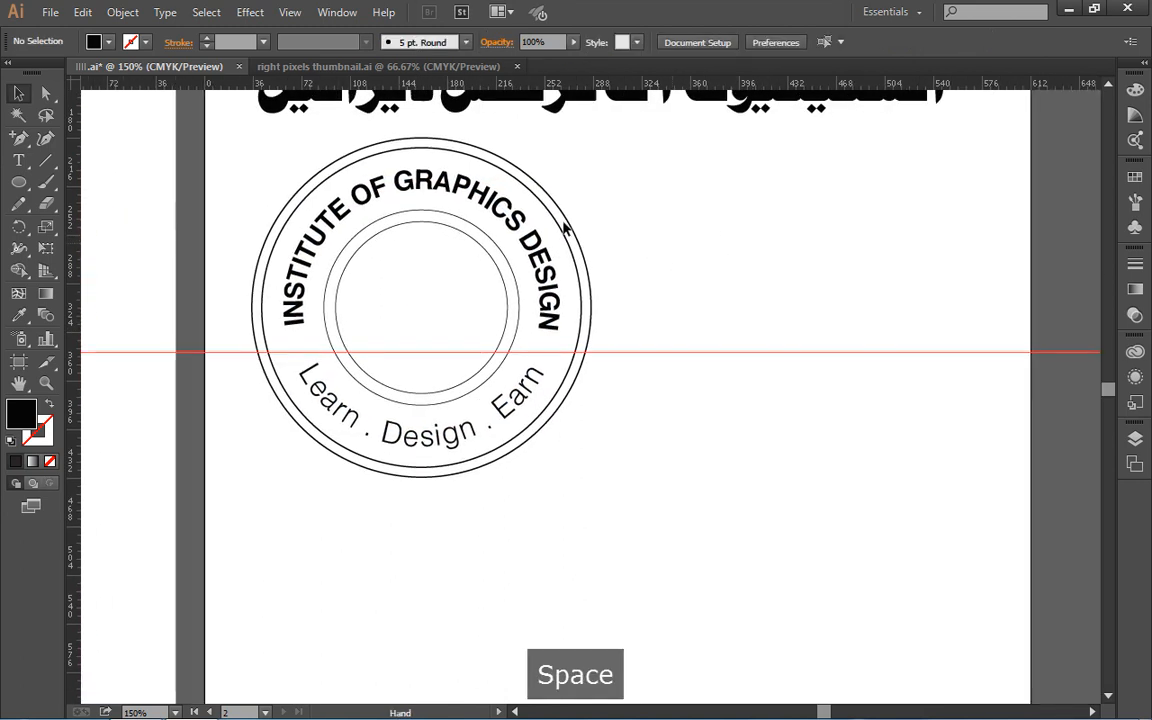
left_click_drag(250, 150, 609, 478)
key("ctrl+c")
key("ctrl+v")
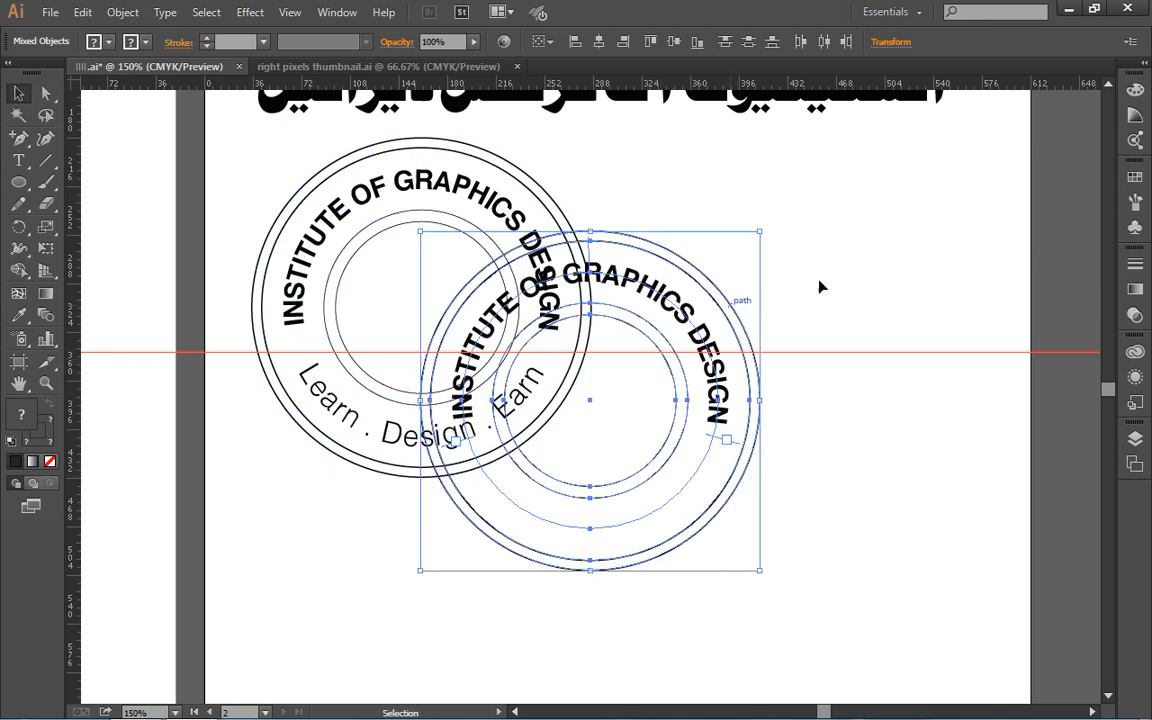
left_click_drag(733, 309, 937, 208)
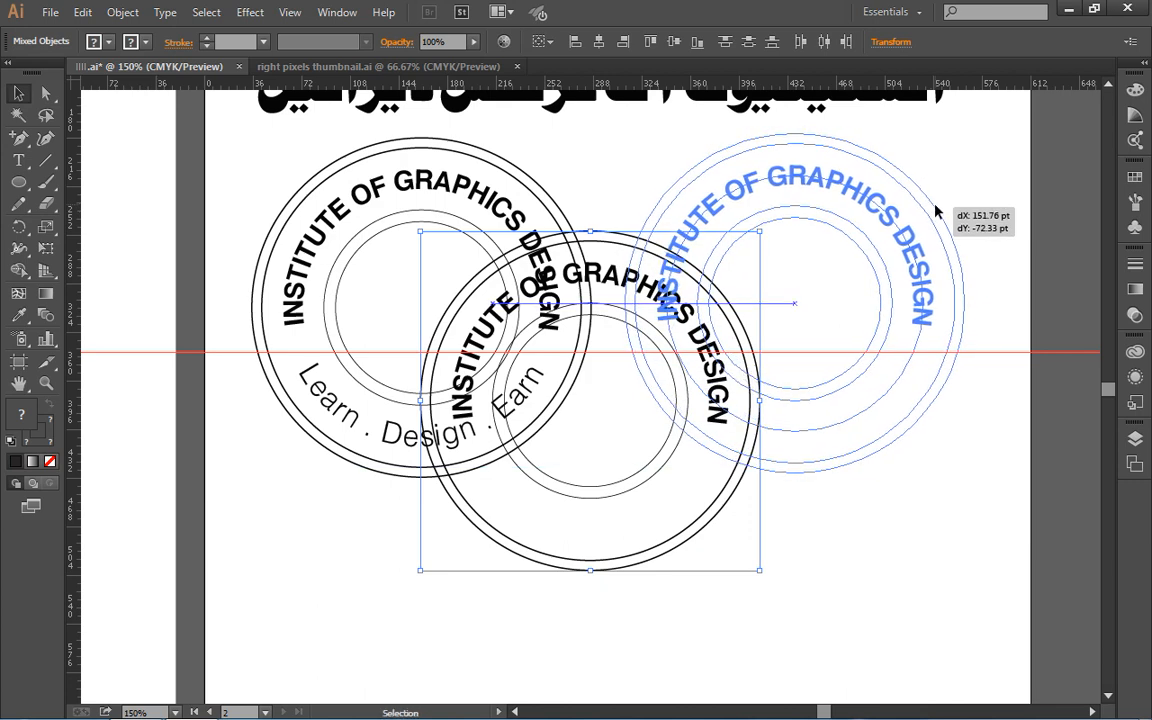
left_click_drag(633, 374, 563, 412)
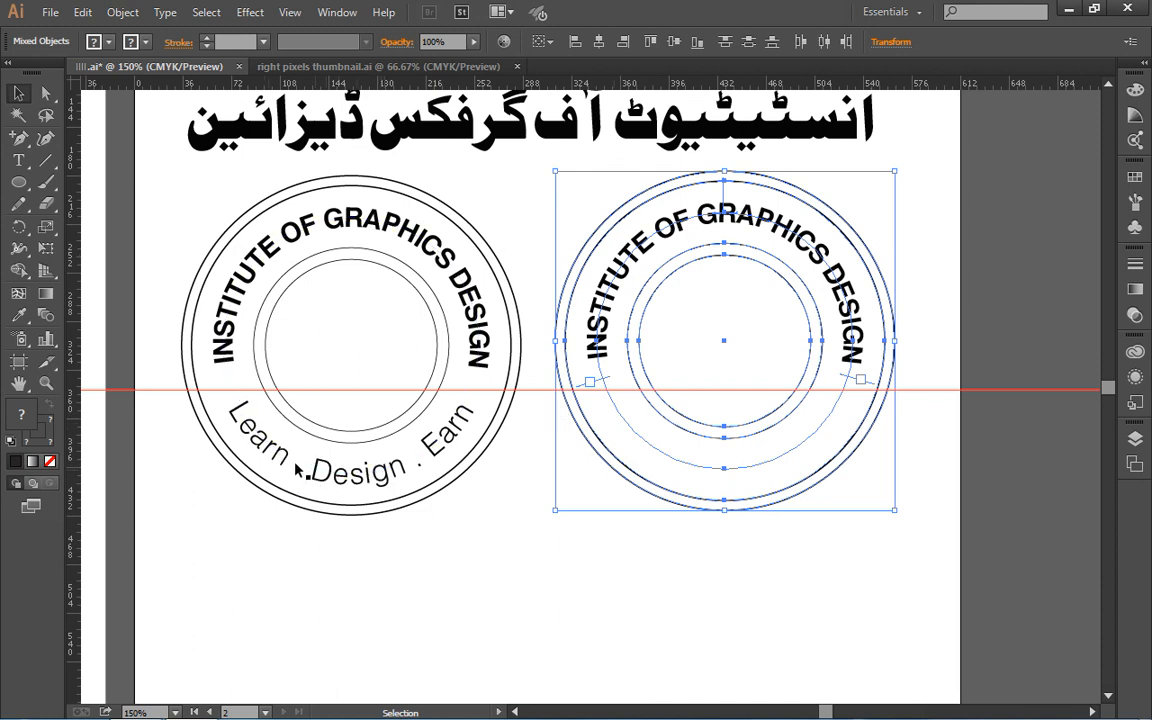
key("ctrl+z")
key("ctrl+z")
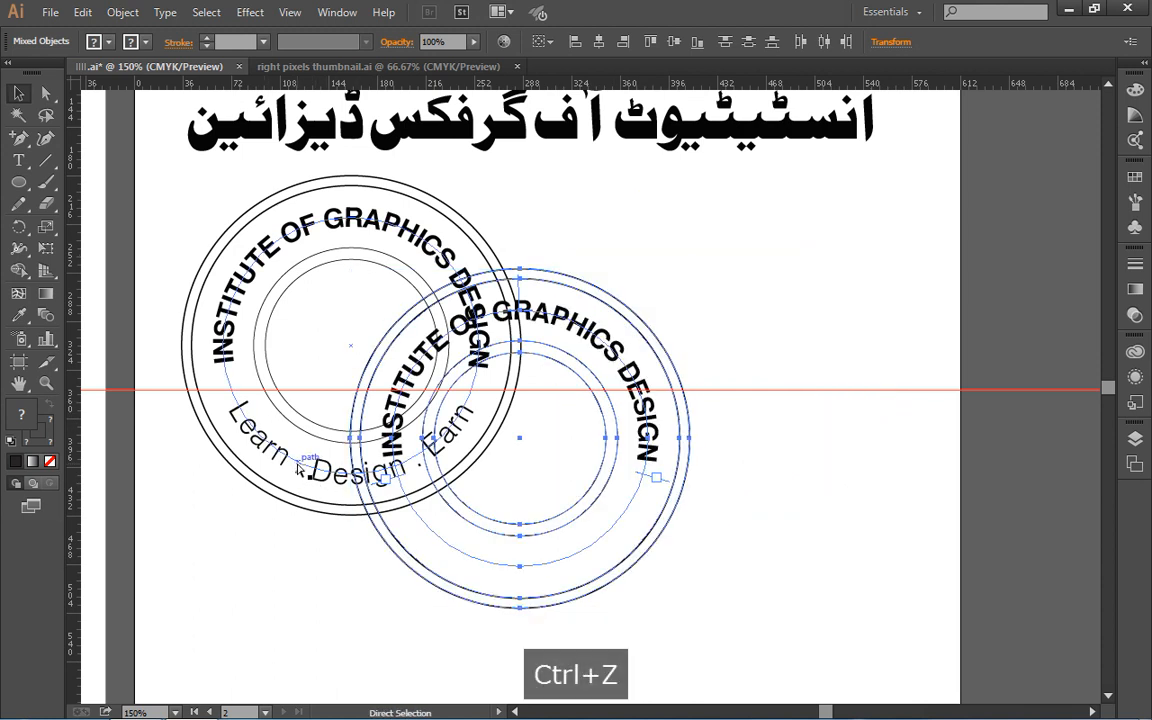
key("ctrl+z")
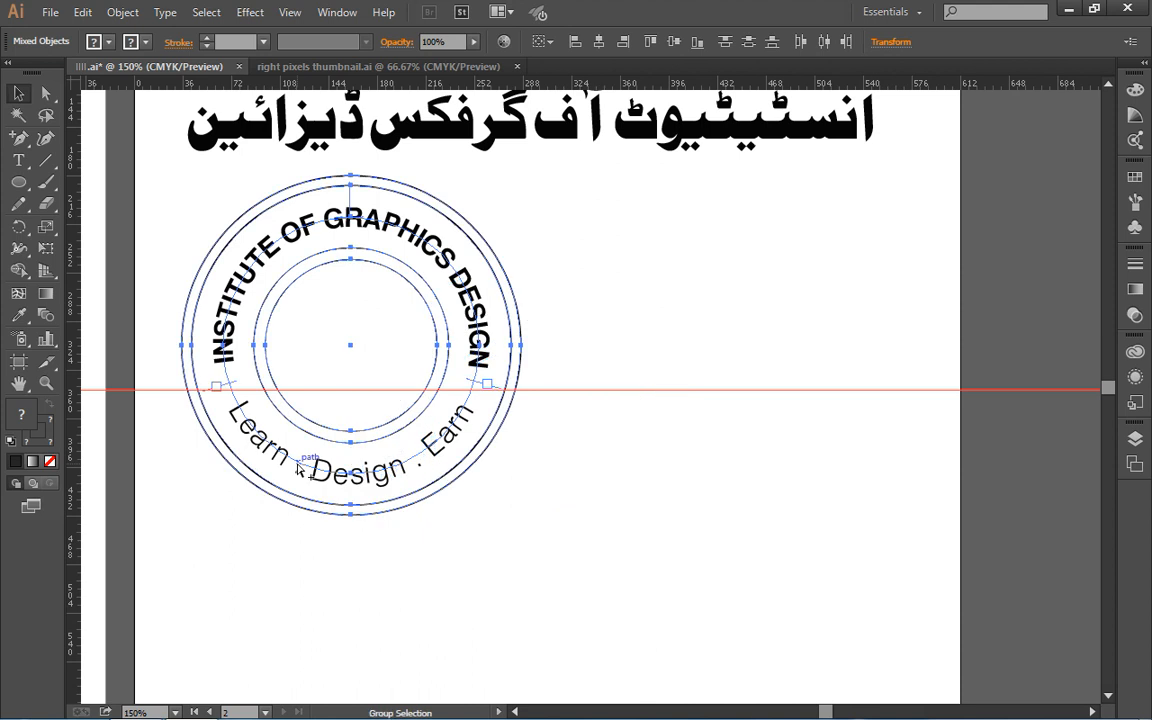
- Unlock the tagline and duplicate the whole badge with its rings, heading and tagline, placing the copy beside the original
key("ctrl+alt+2")
left_click(241, 355)
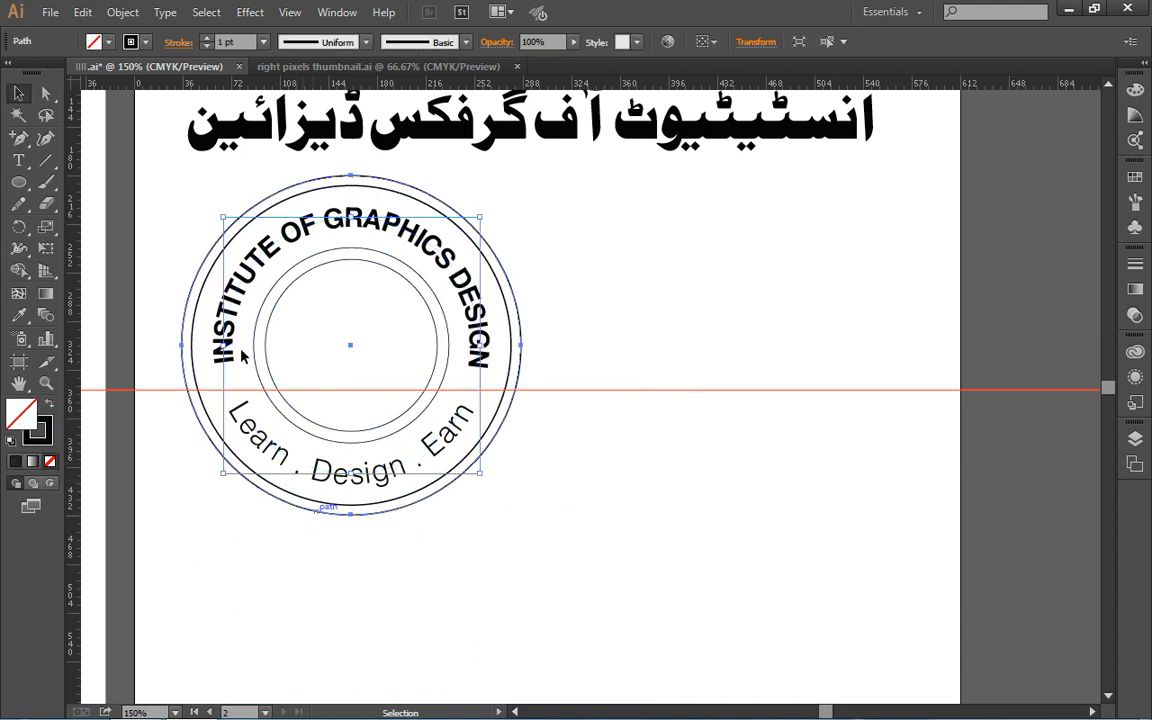
left_click_drag(167, 197, 540, 539)
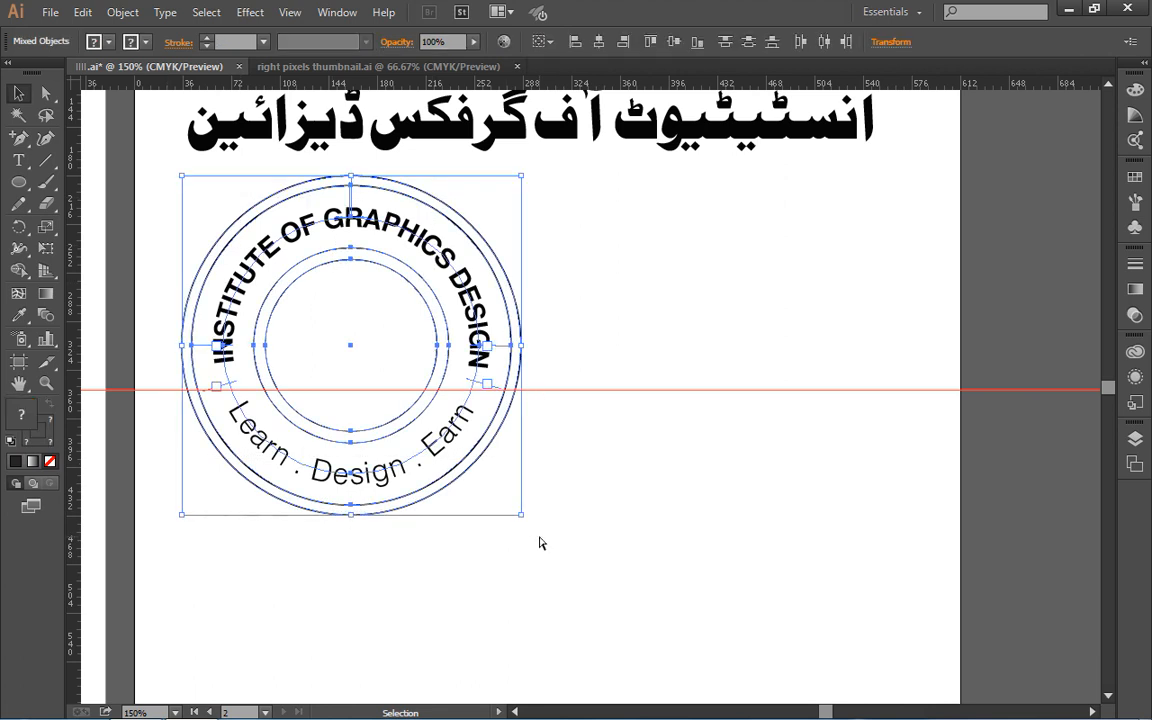
key("ctrl+c")
key("ctrl+v")
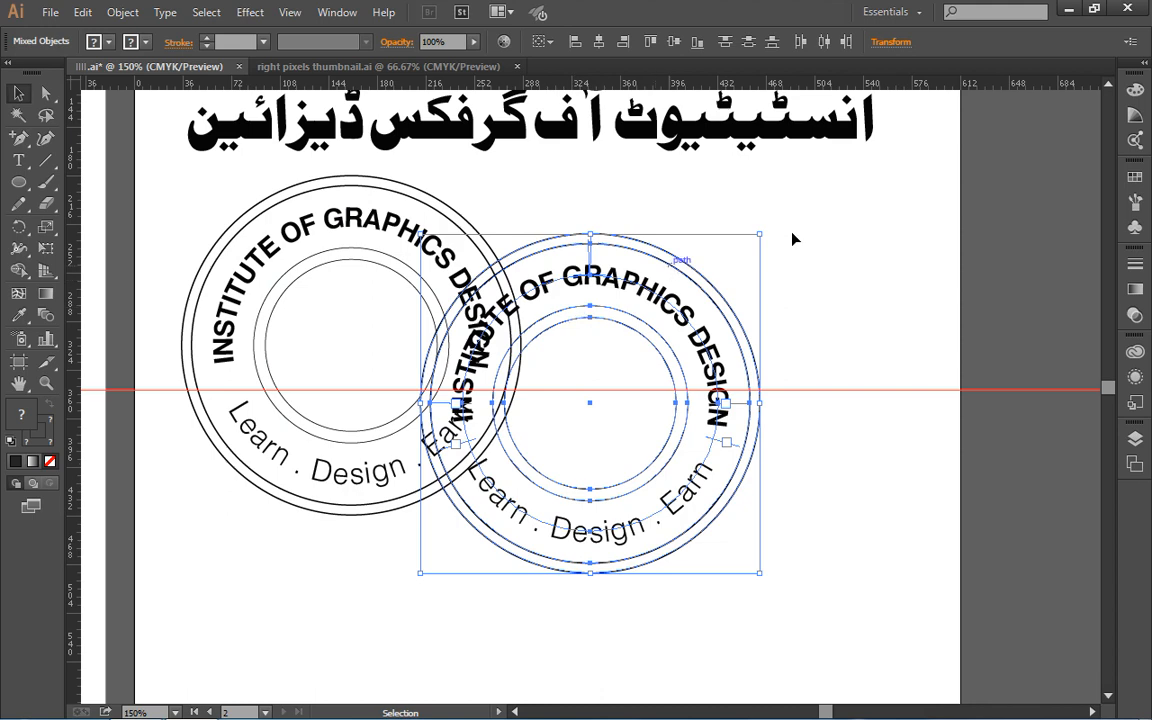
left_click_drag(710, 259, 787, 270)
left_click(899, 241)
- Copy the full text of the large bold Urdu heading above the two badges
key("space")
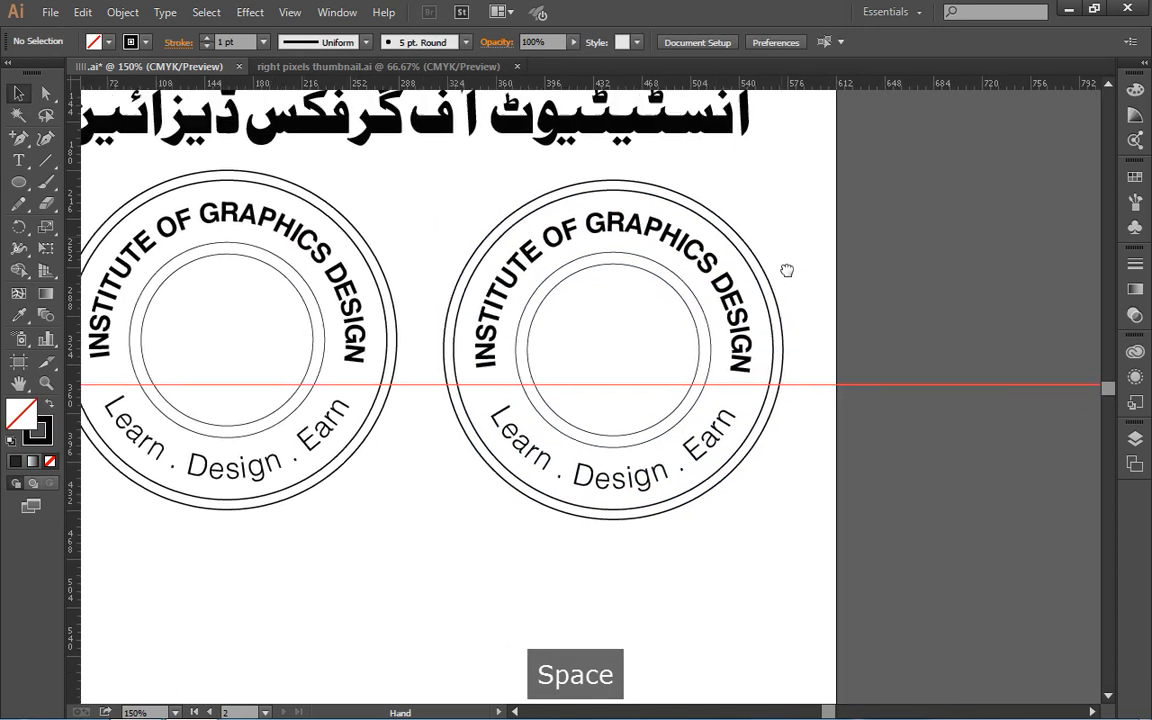
left_click_drag(491, 237, 576, 262)
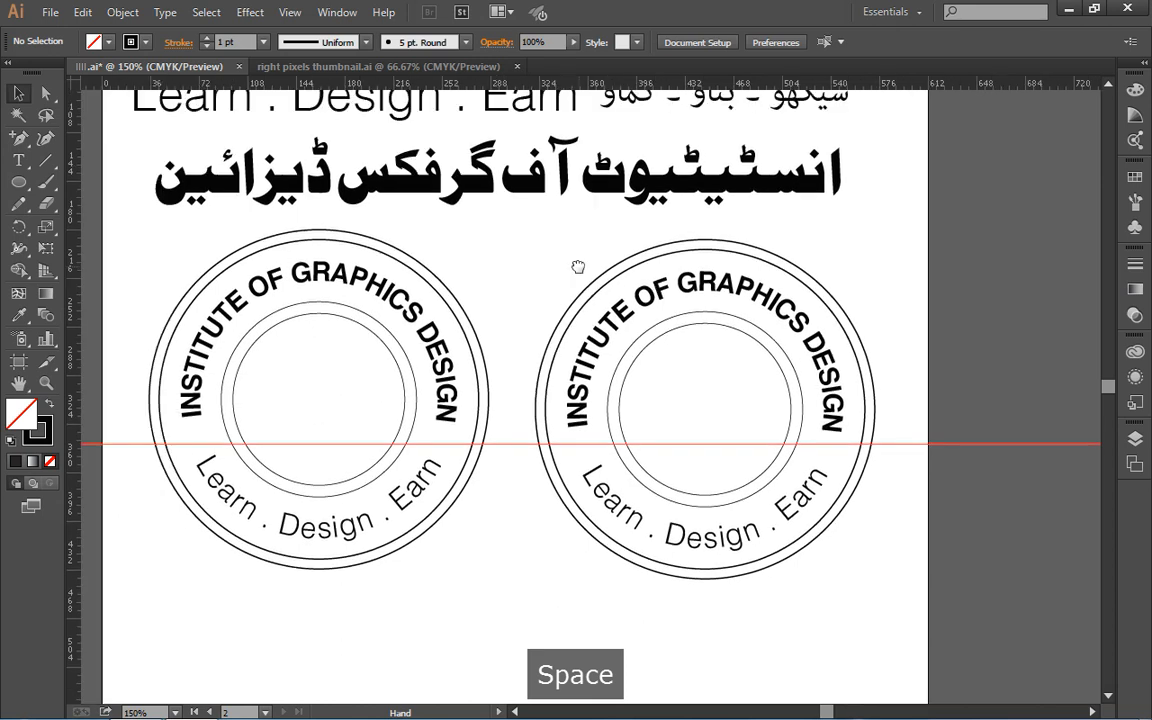
left_click(19, 160)
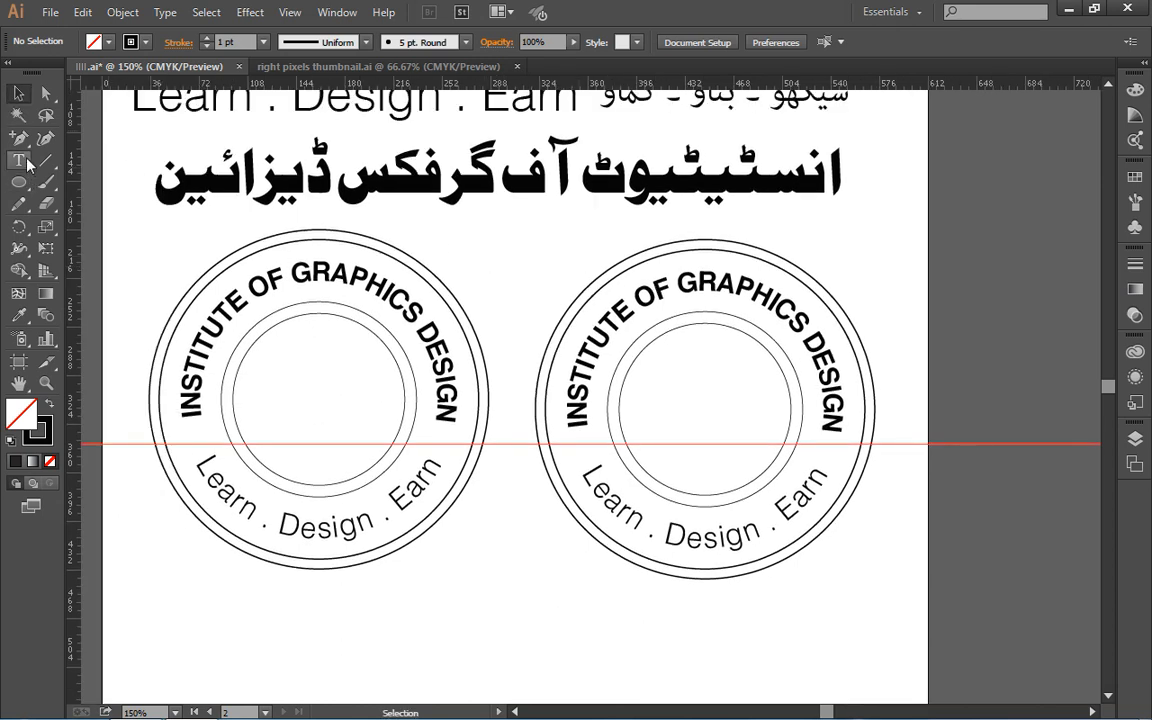
left_click(285, 176)
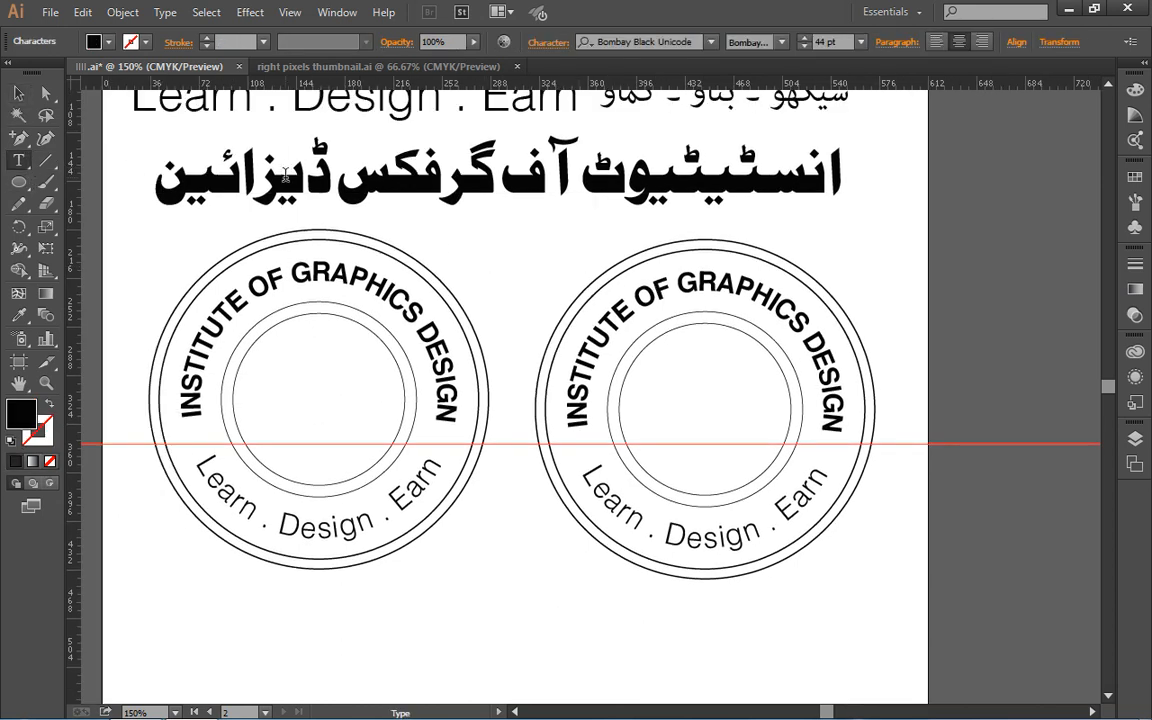
key("ctrl+a")
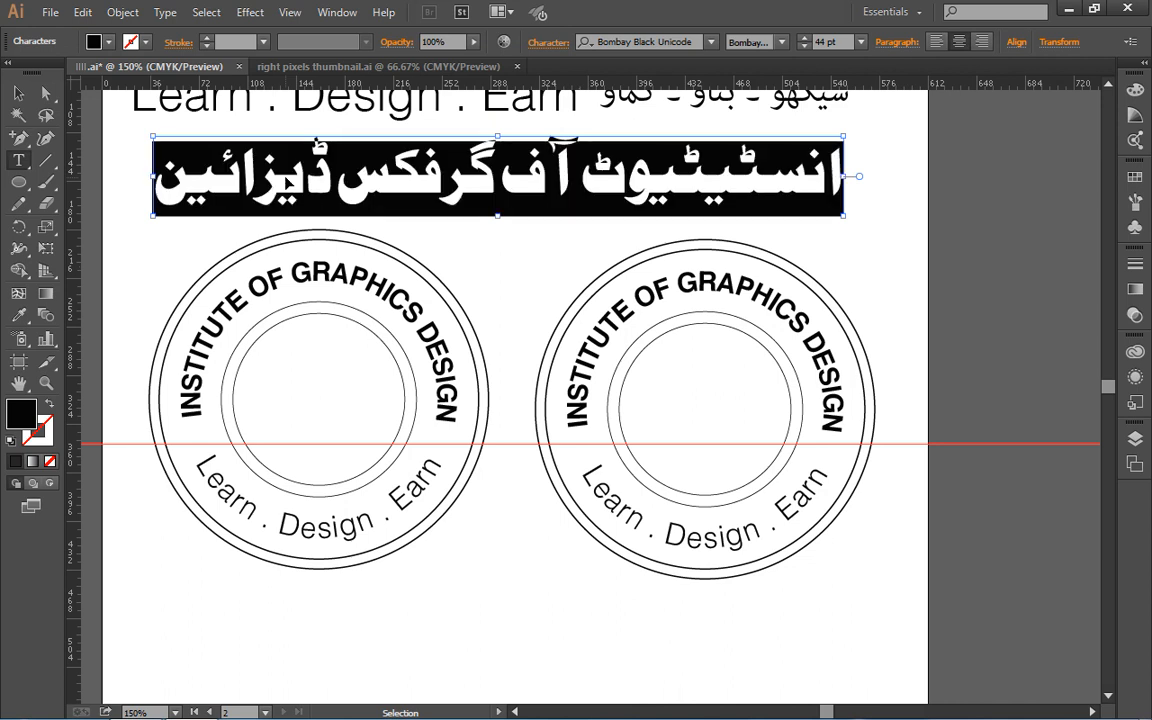
key("ctrl+c")
left_click(21, 93)
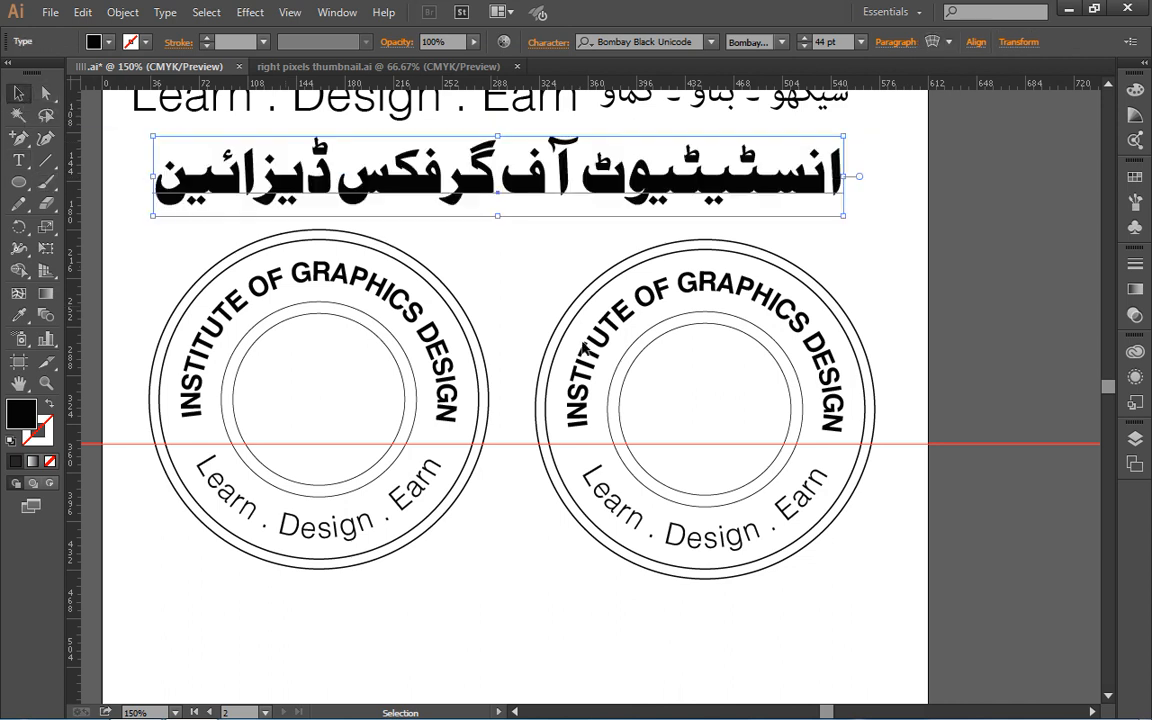
- Replace the curved English heading on the duplicate badge with the copied Urdu heading text
left_click(609, 325)
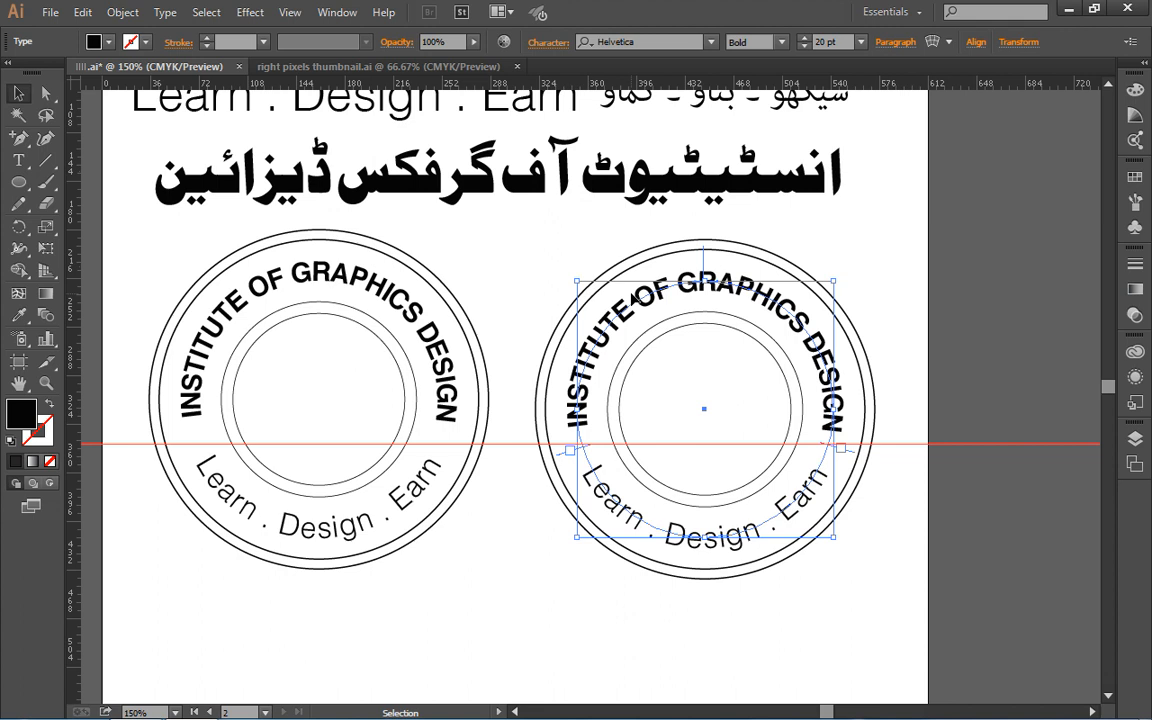
key("t")
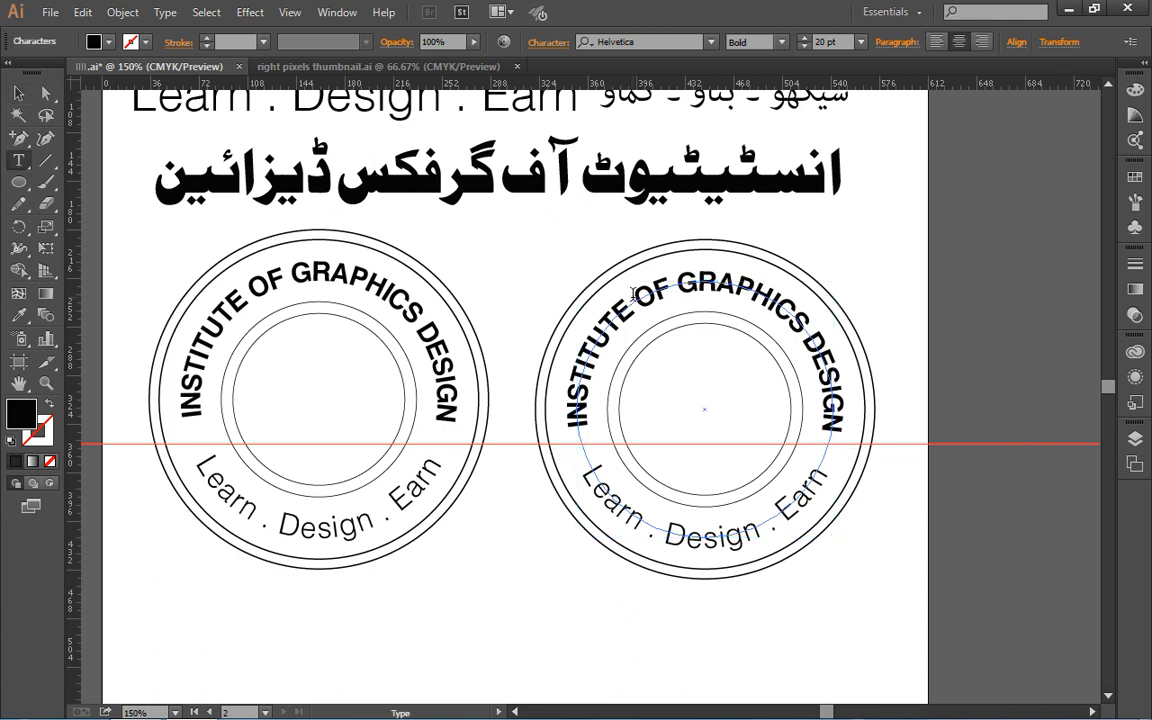
left_click(634, 294)
key("ctrl+a")
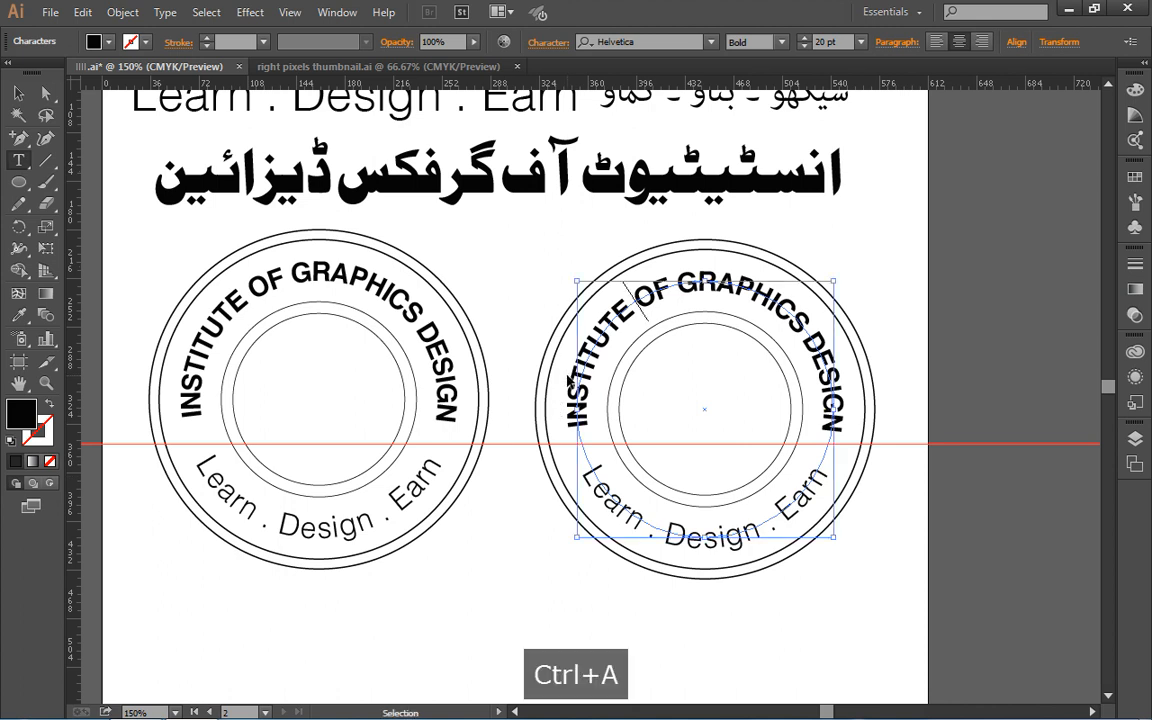
key("ctrl+v")
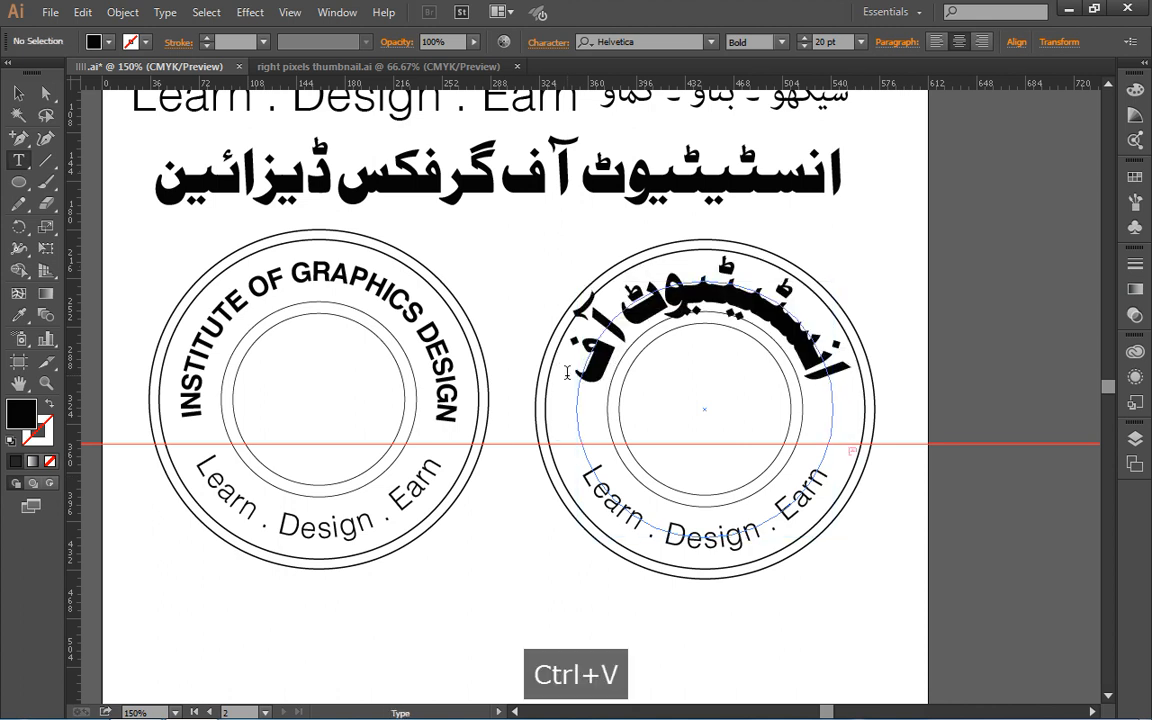
- Reduce the font size of the whole curved Urdu heading to 30 pt so it fits between the rings
key("ctrl+a")
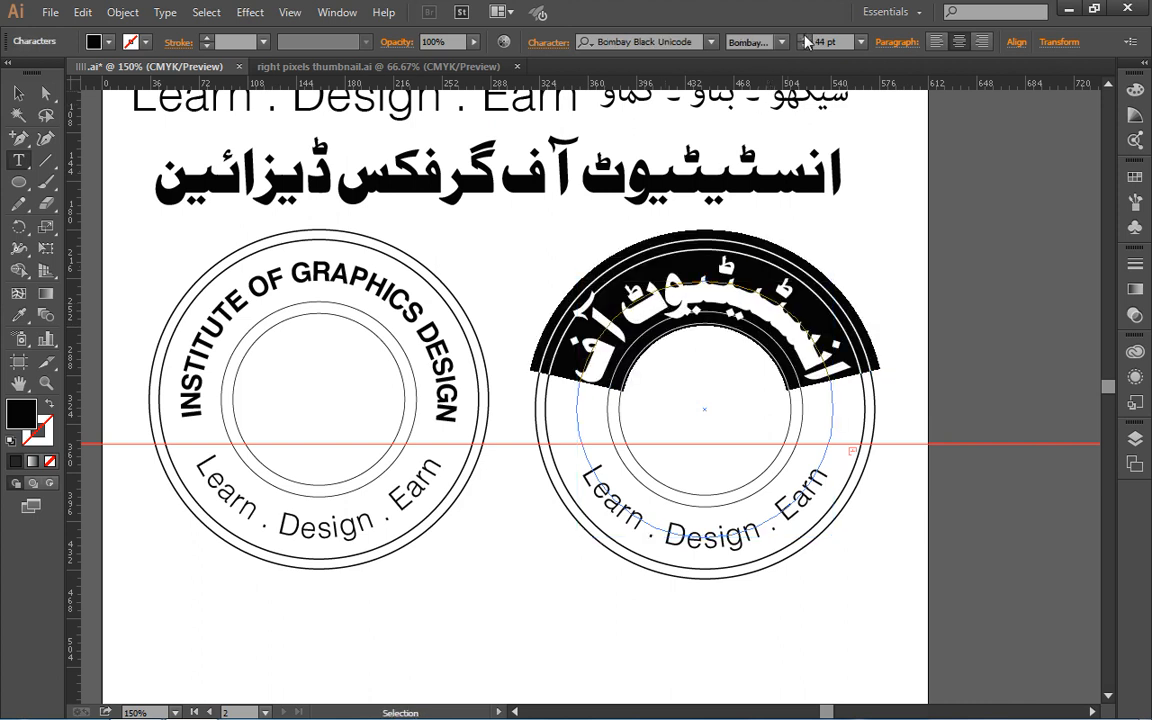
left_click(804, 47)
left_click(804, 47)
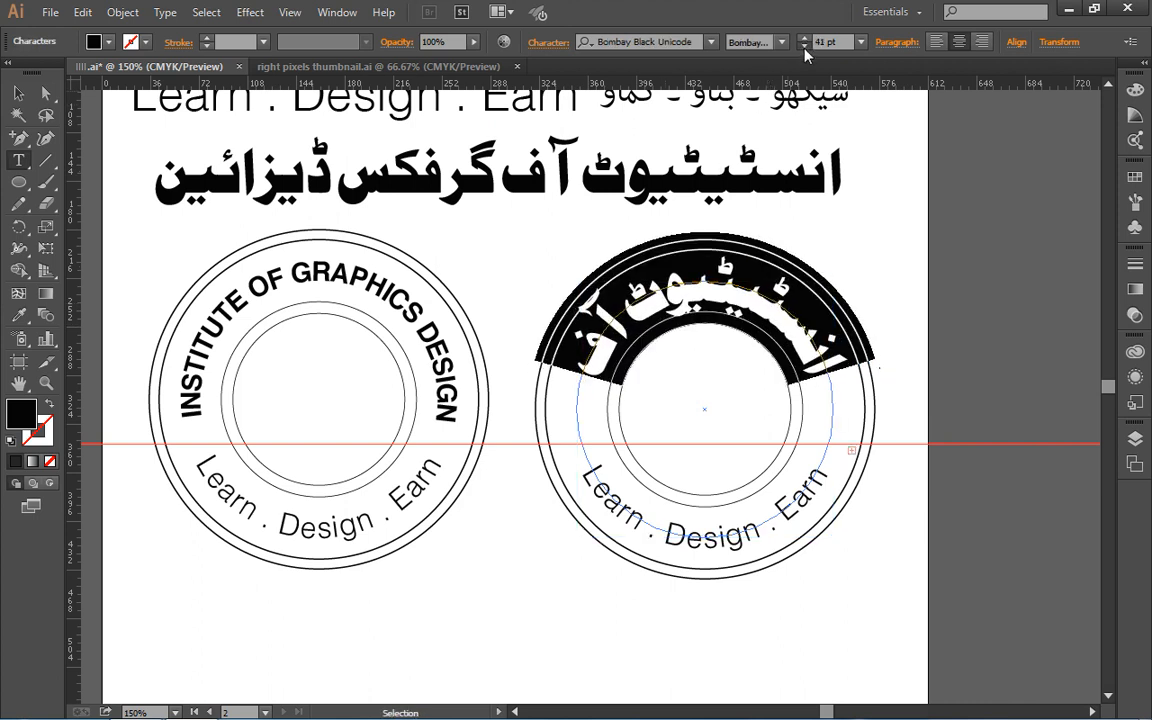
left_click(804, 47)
left_click(804, 47)
left_click(804, 47)
left_click(804, 47)
left_click(804, 47)
left_click(804, 47)
left_click(804, 47)
left_click(804, 47)
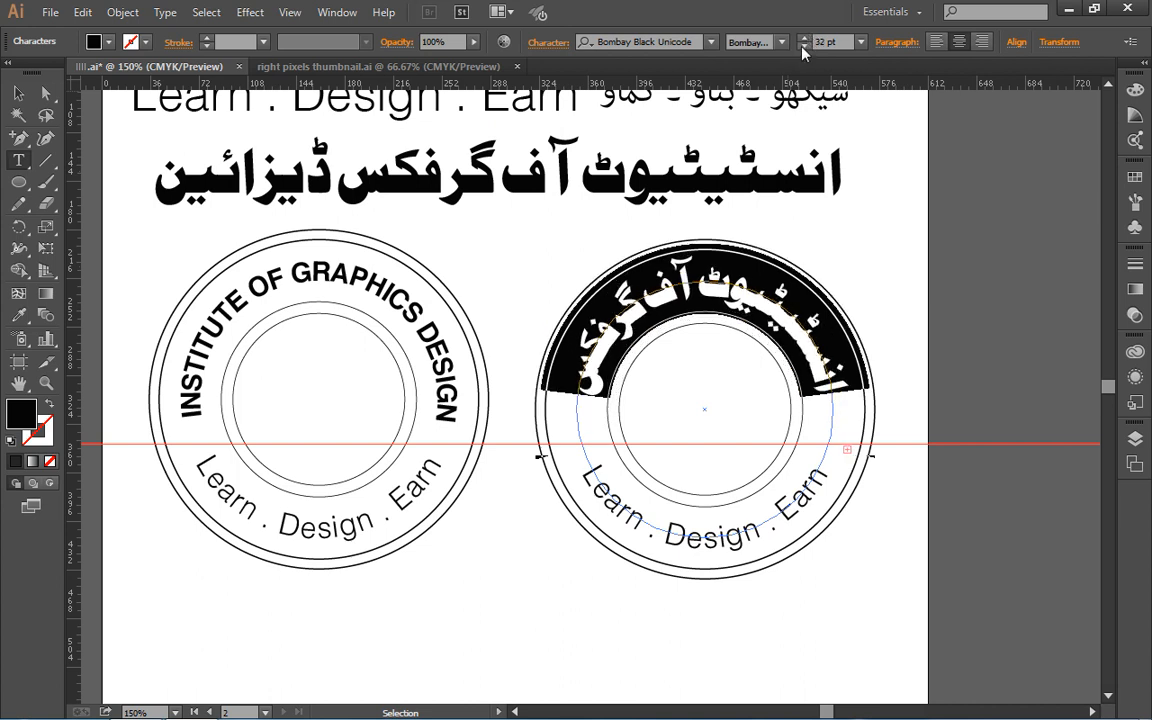
left_click(803, 47)
left_click(803, 47)
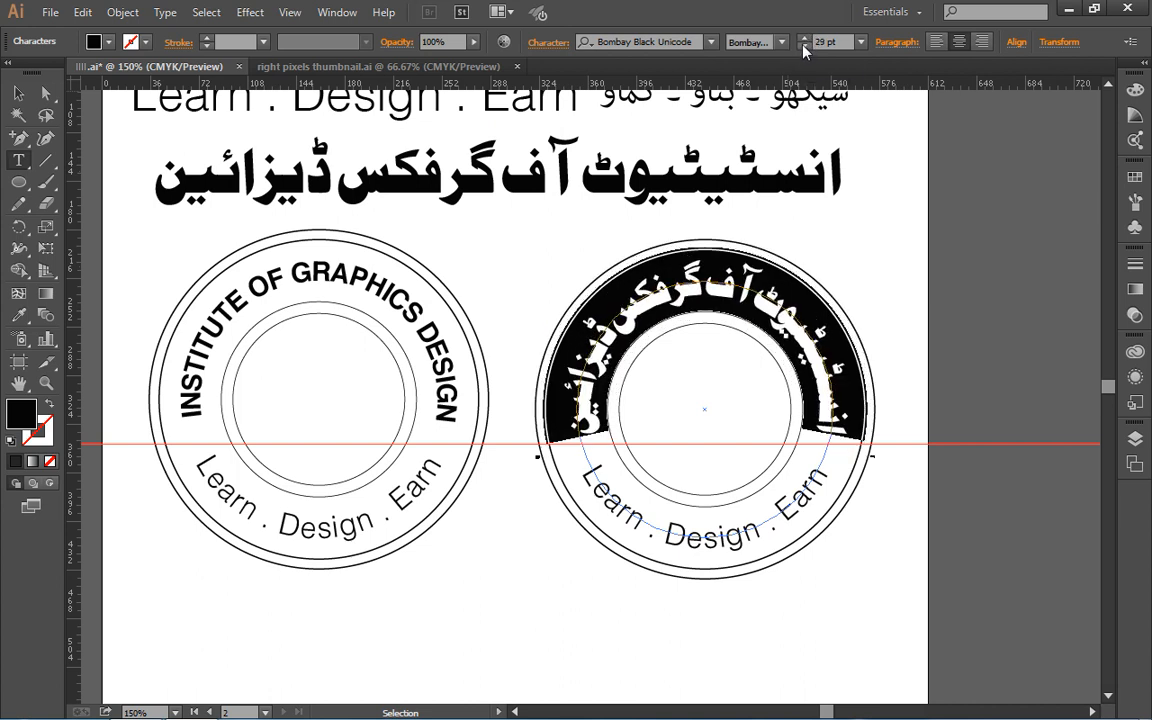
left_click(804, 39)
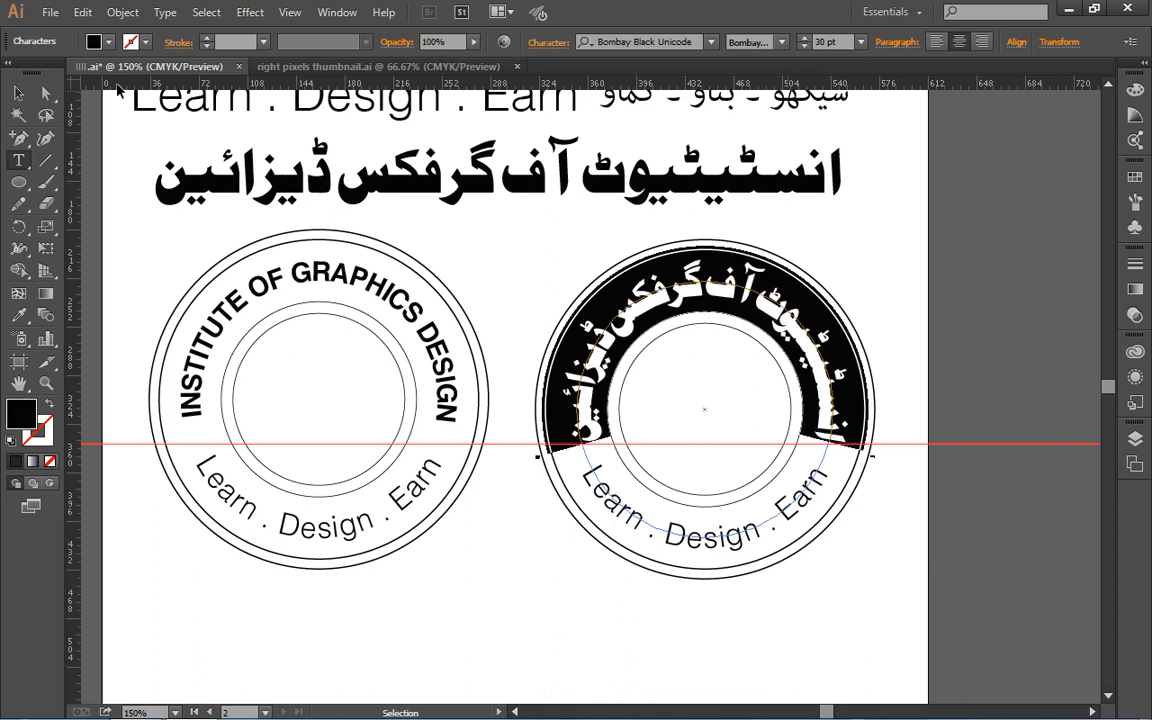
left_click(18, 93)
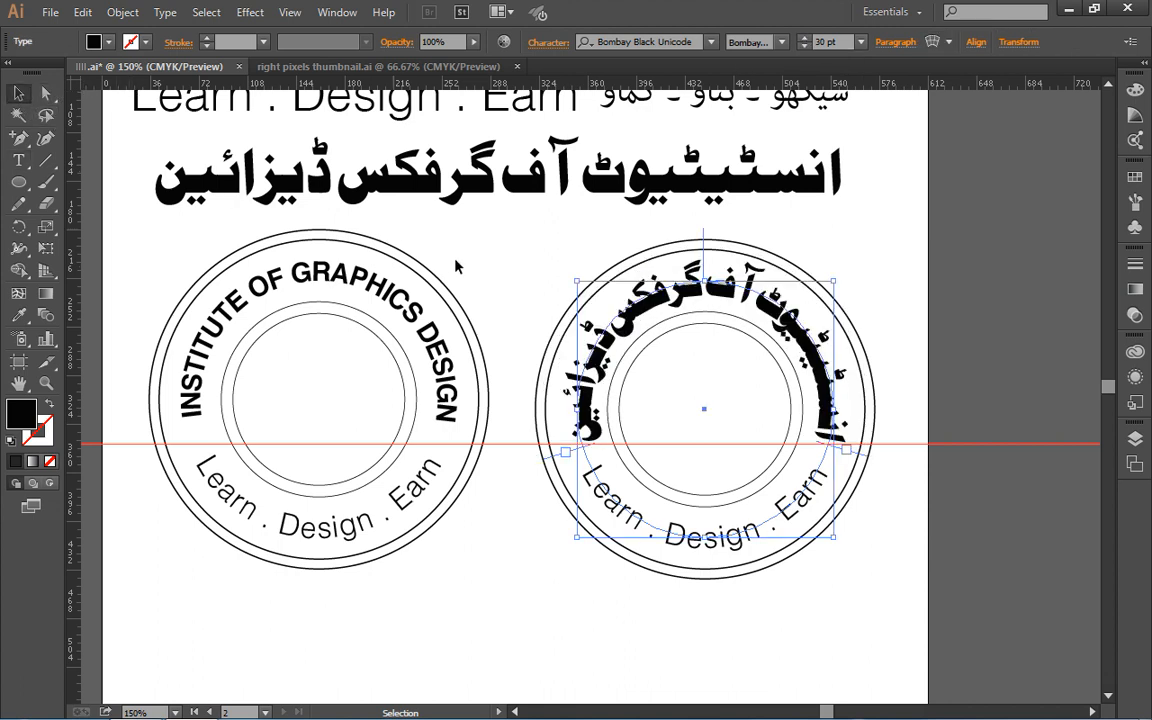
- Copy the full text of the Urdu tagline next to the straight "Learn . Design . Earn" line
scroll(438, 235, "up", 2)
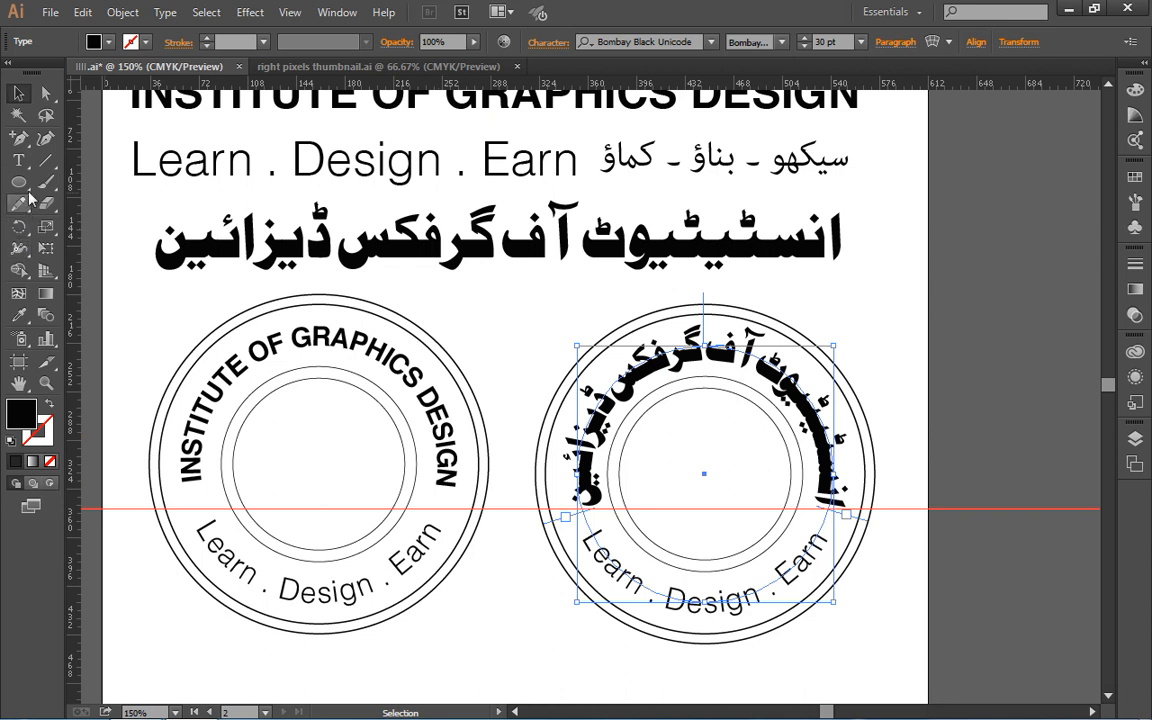
left_click(20, 160)
left_click(663, 157)
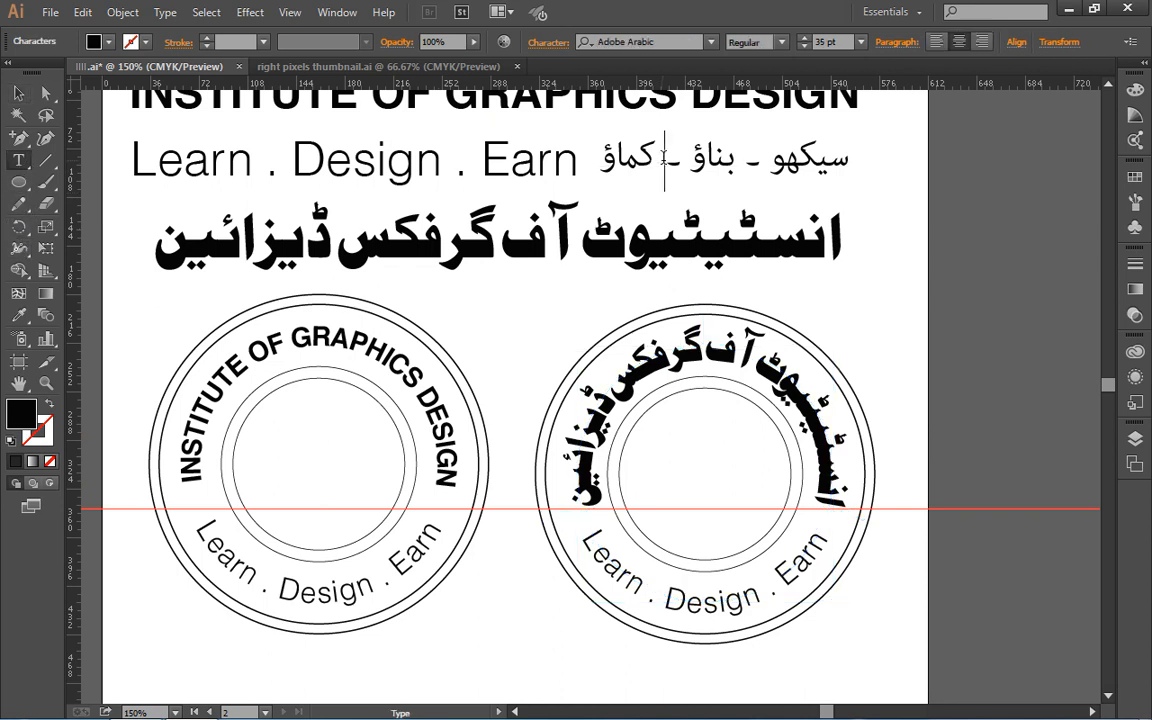
key("ctrl+a")
key("ctrl+c")
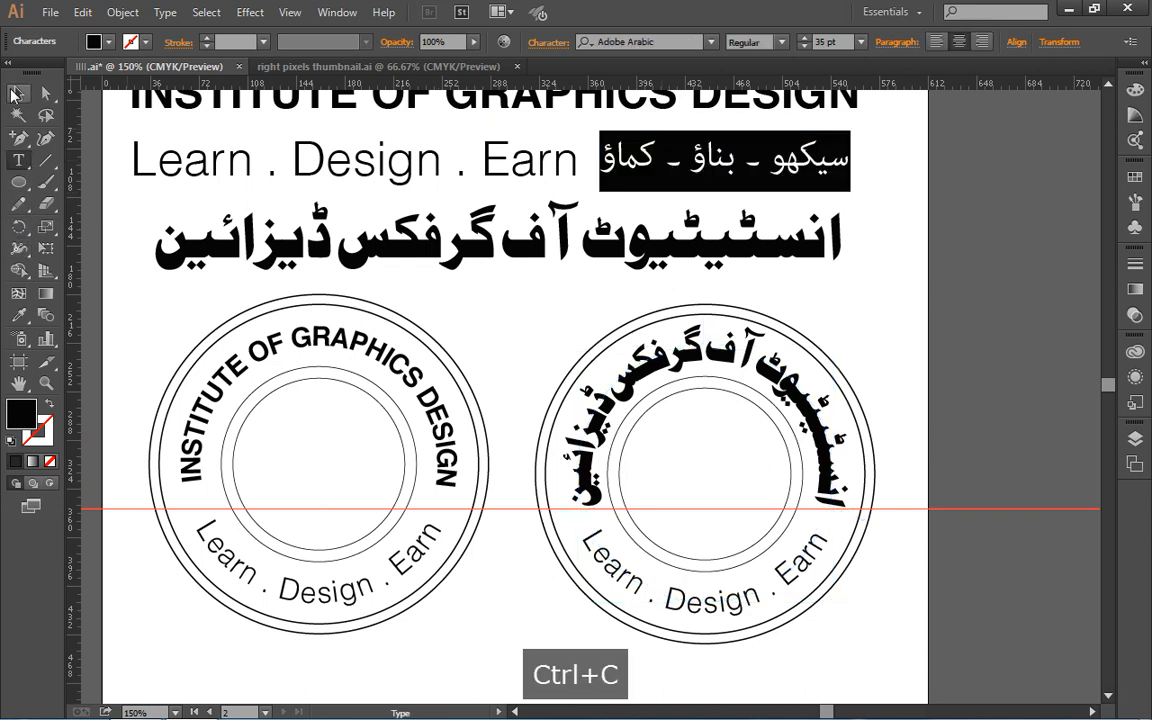
left_click(18, 93)
- Replace the curved "Learn . Design . Earn" tagline on the duplicate badge with the copied Urdu tagline
scroll(552, 424, "down", 3)
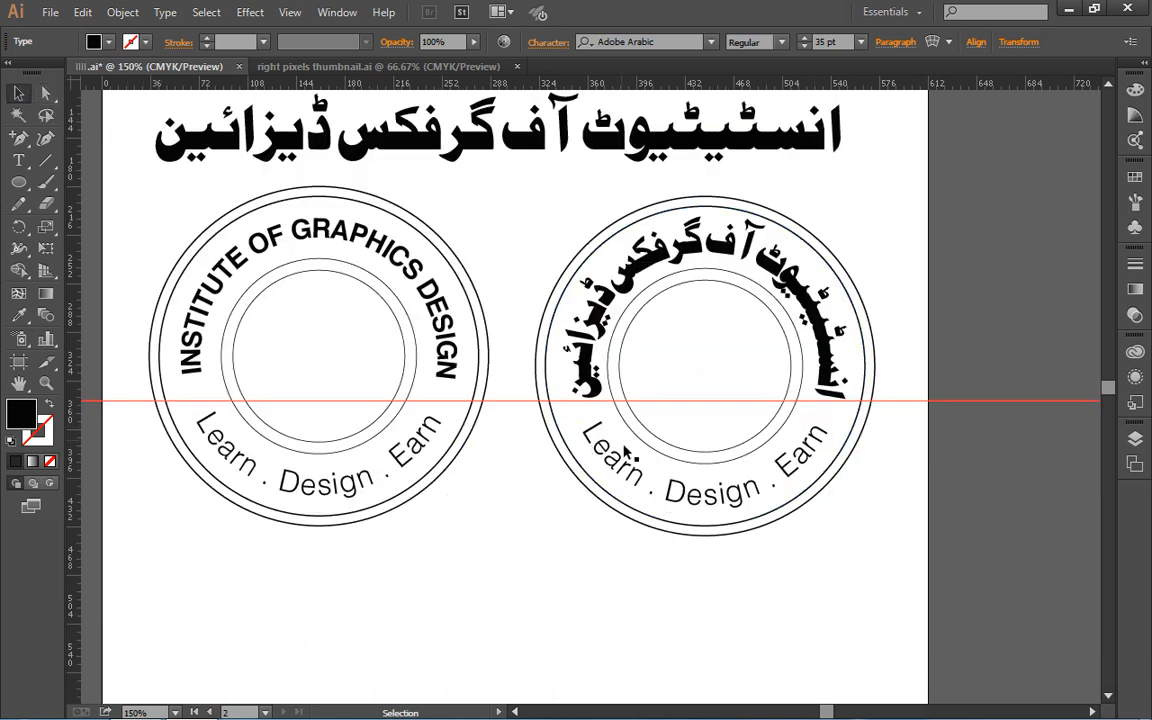
key("t")
left_click(666, 490)
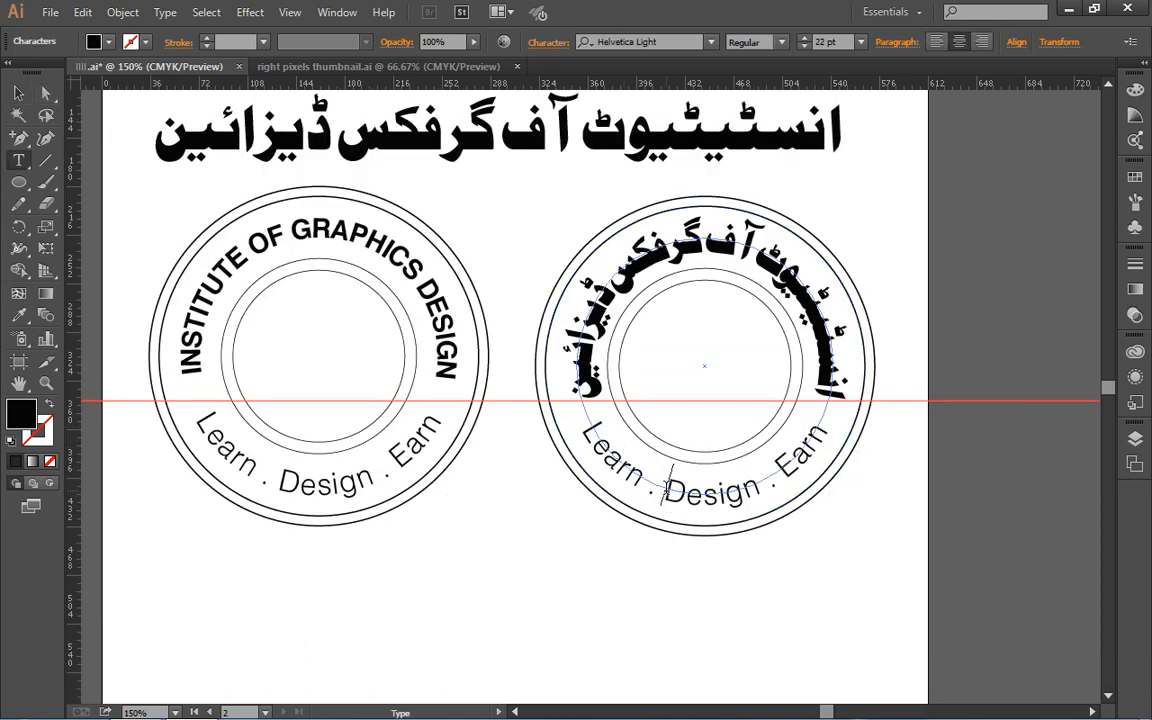
key("ctrl+a")
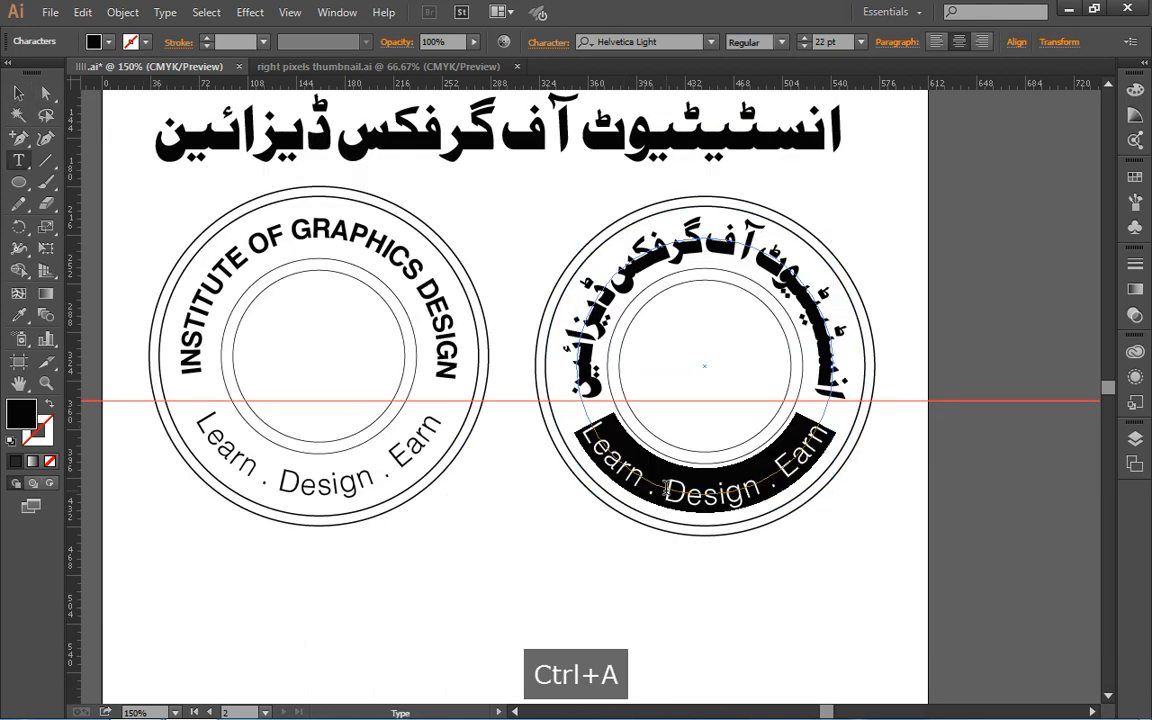
key("ctrl+v")
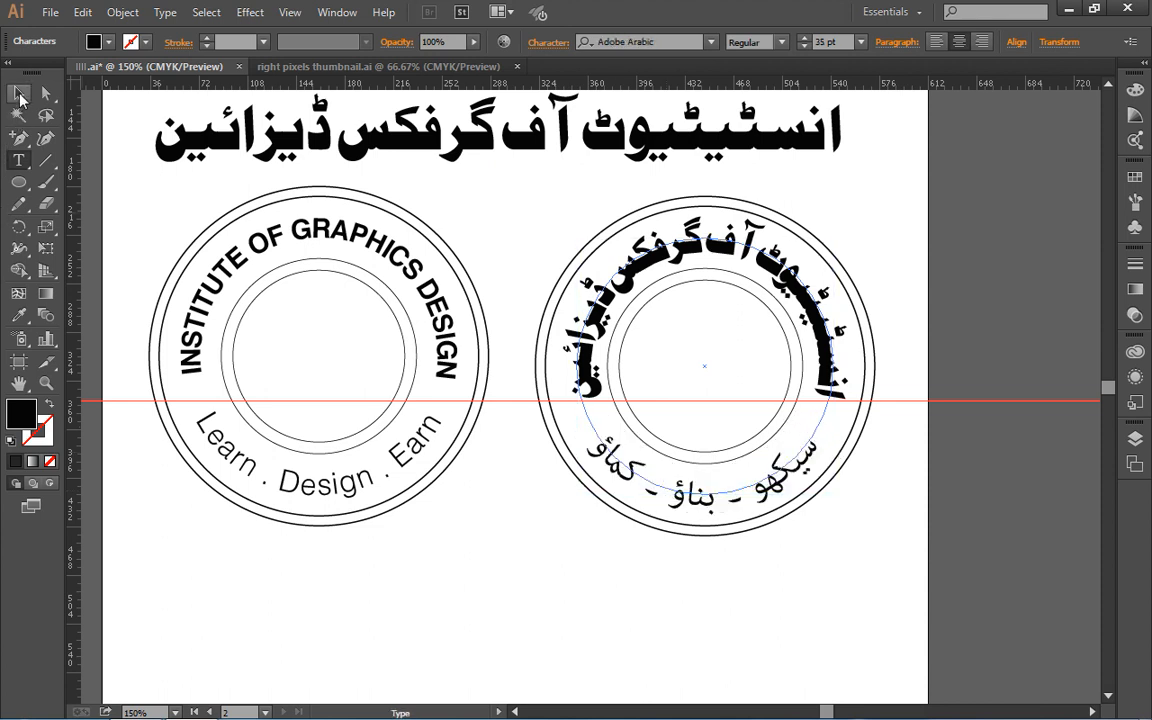
- Examine the finished coloured sample badges as a reference for colouring the two outline badges
left_click(18, 93)
left_click(503, 548)
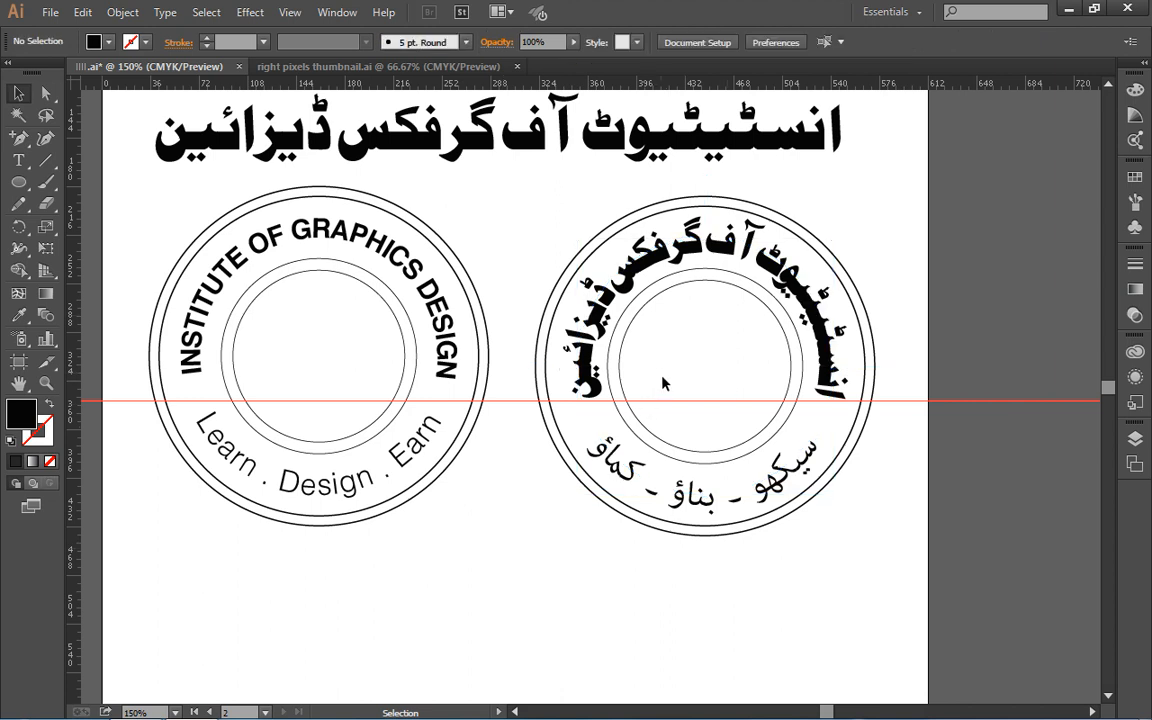
key("space")
left_click_drag(594, 427, 622, 430)
left_click_drag(332, 491, 672, 452)
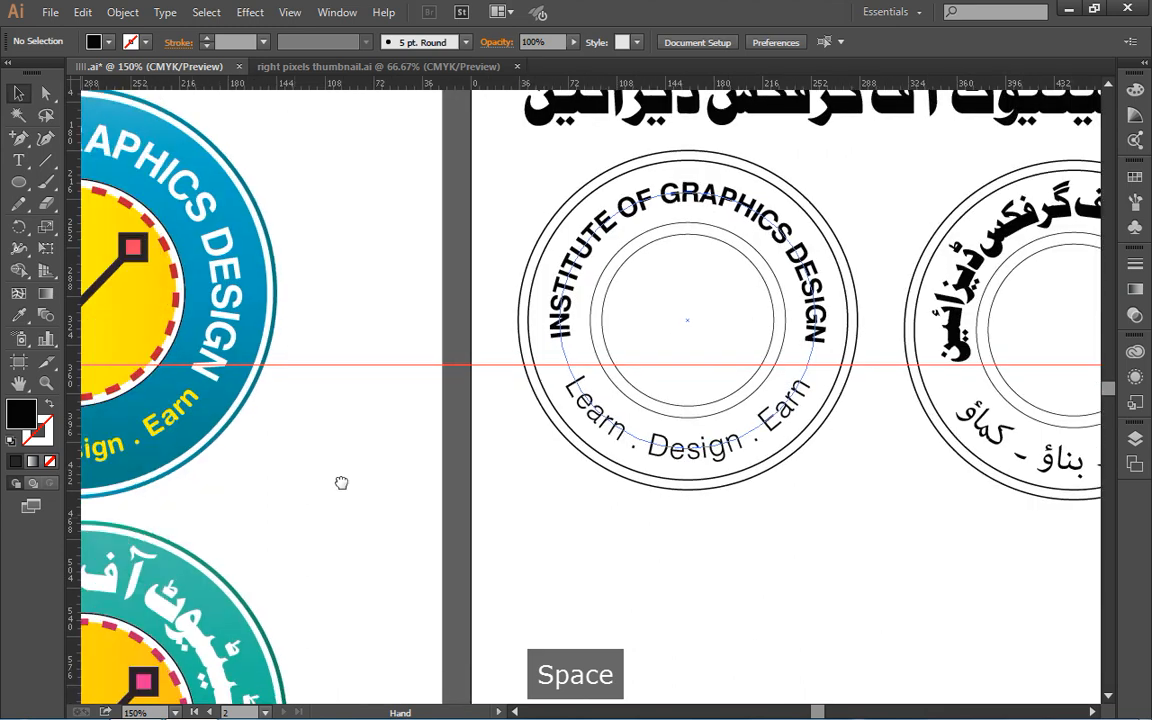
left_click_drag(564, 409, 579, 396)
left_click_drag(239, 515, 558, 476)
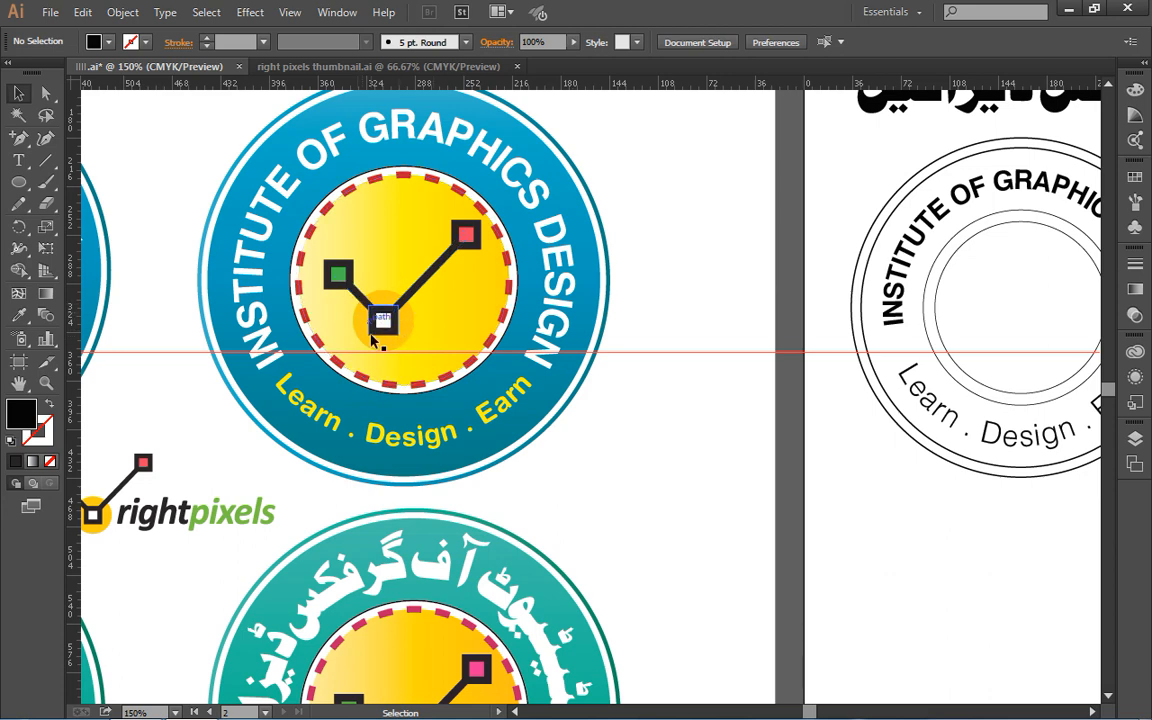
key("space")
left_click_drag(888, 479, 723, 476)
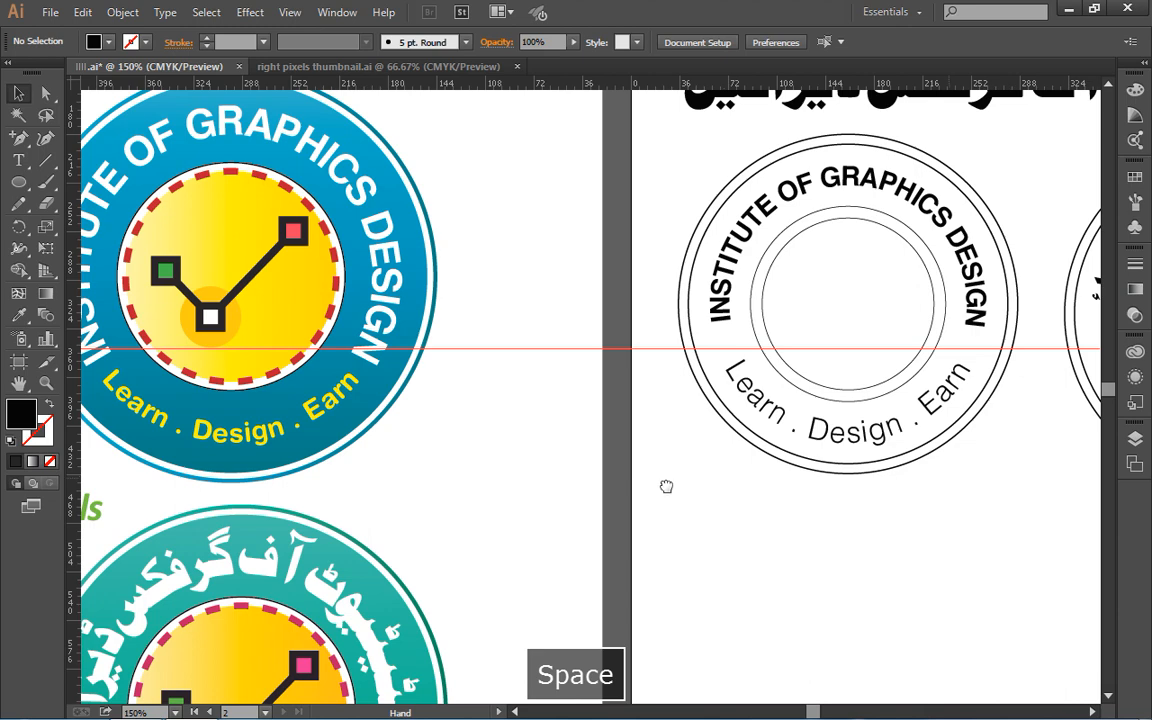
left_click_drag(851, 483, 620, 489)
left_click_drag(781, 455, 695, 461)
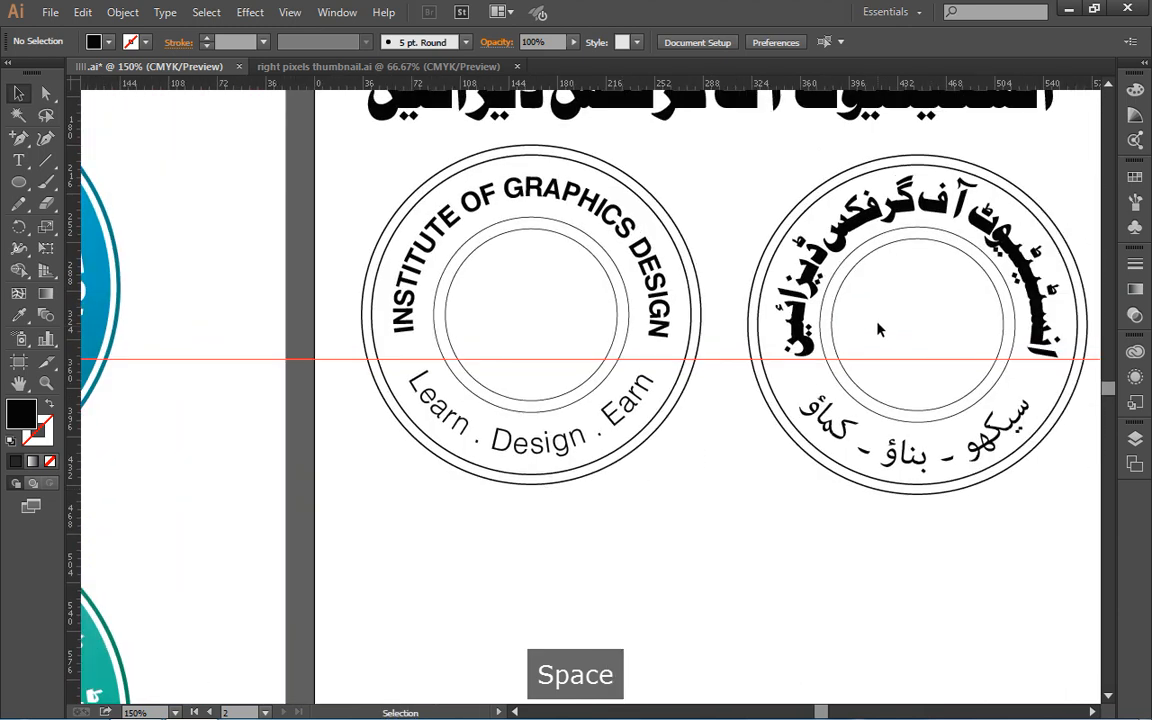
left_click_drag(604, 330, 626, 364)
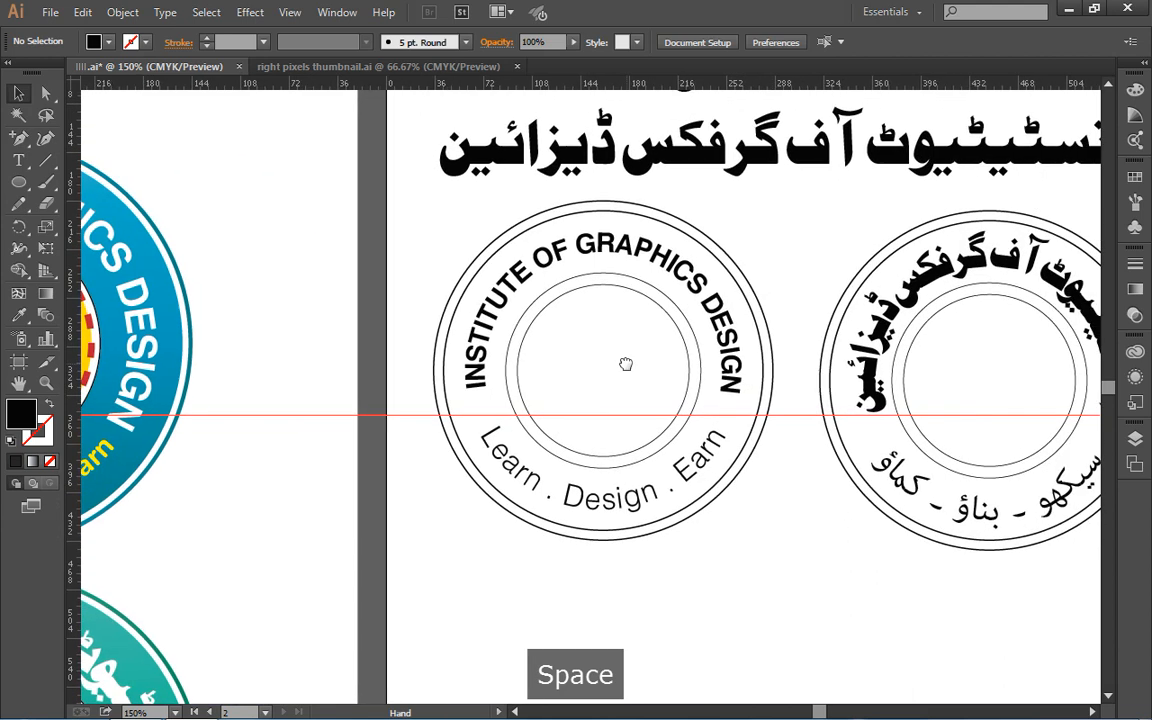
- Give the outermost circles of both outline badges a dark green stroke with a weight of 5 pt
left_click(497, 243)
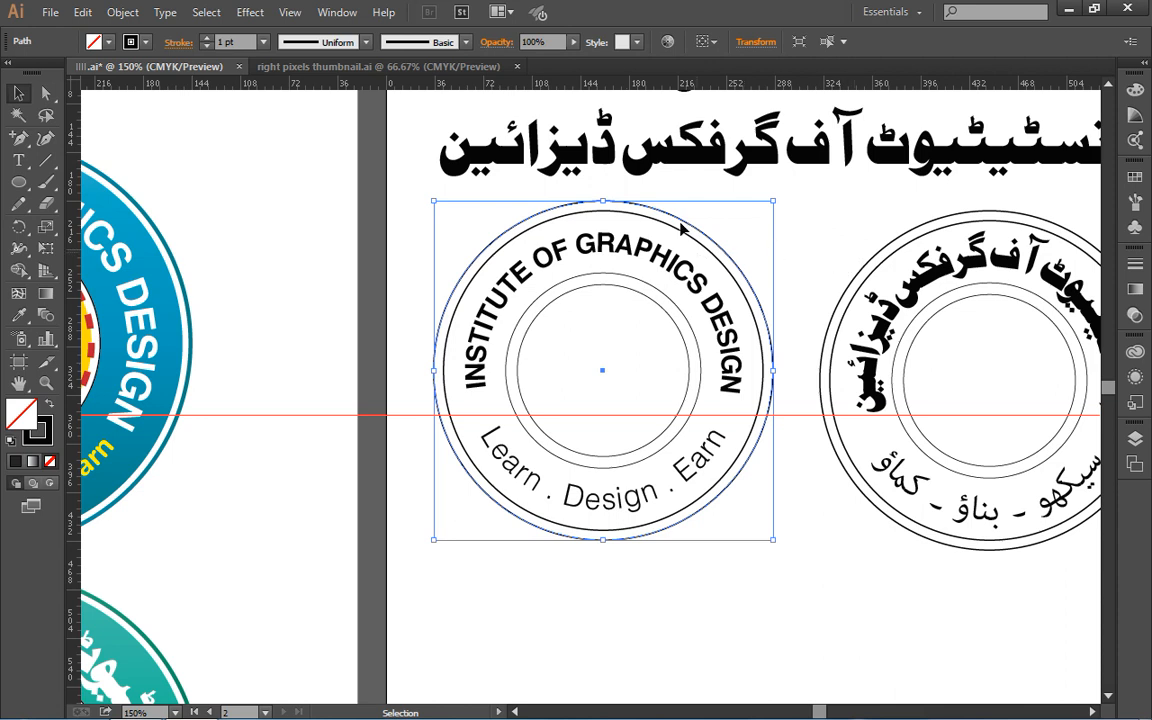
left_click(897, 241, "shift")
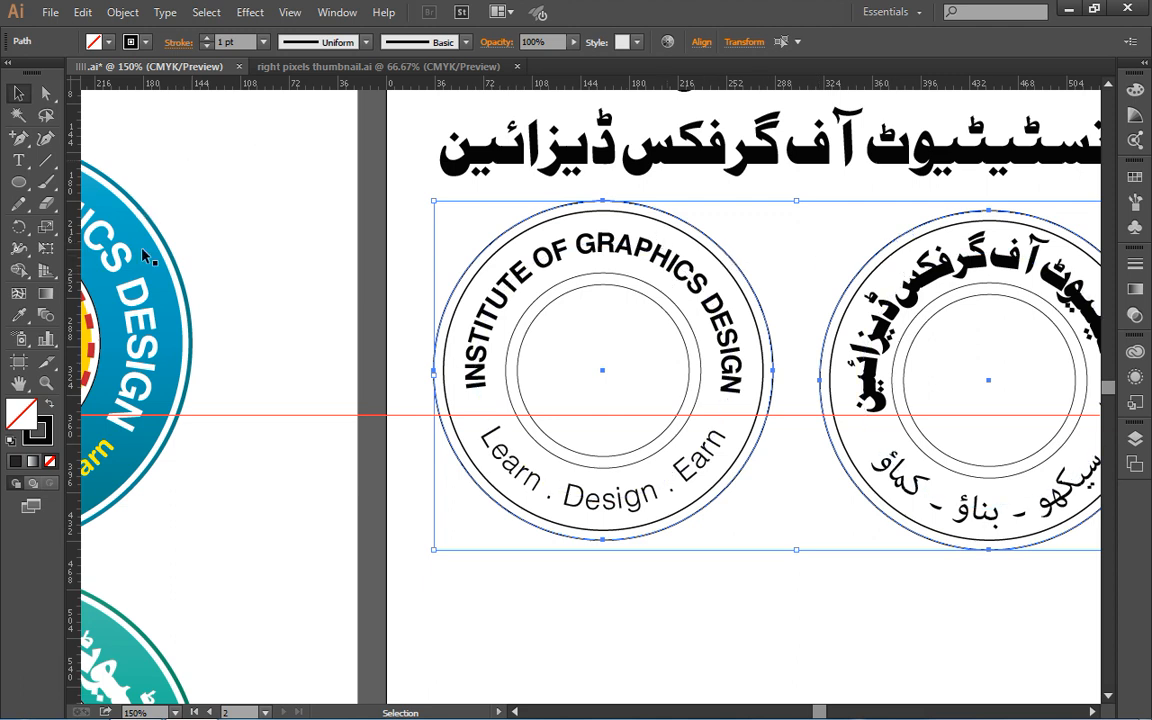
left_click(140, 42)
left_click(88, 84)
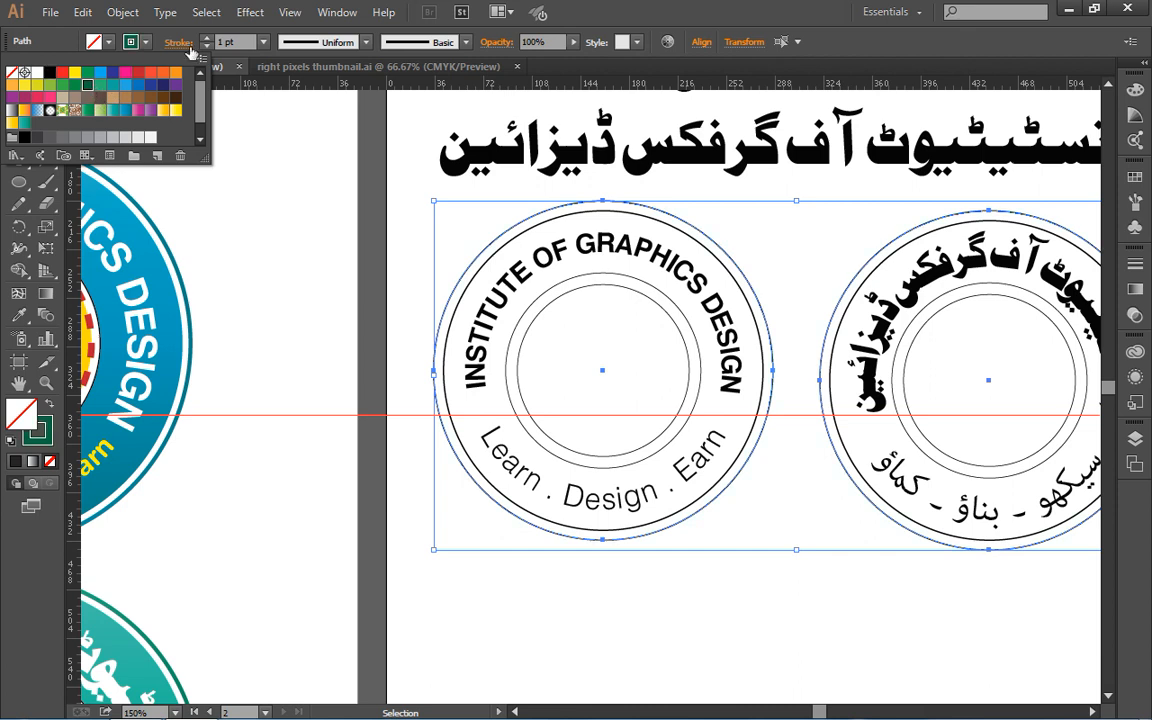
left_click(206, 39)
left_click(206, 39)
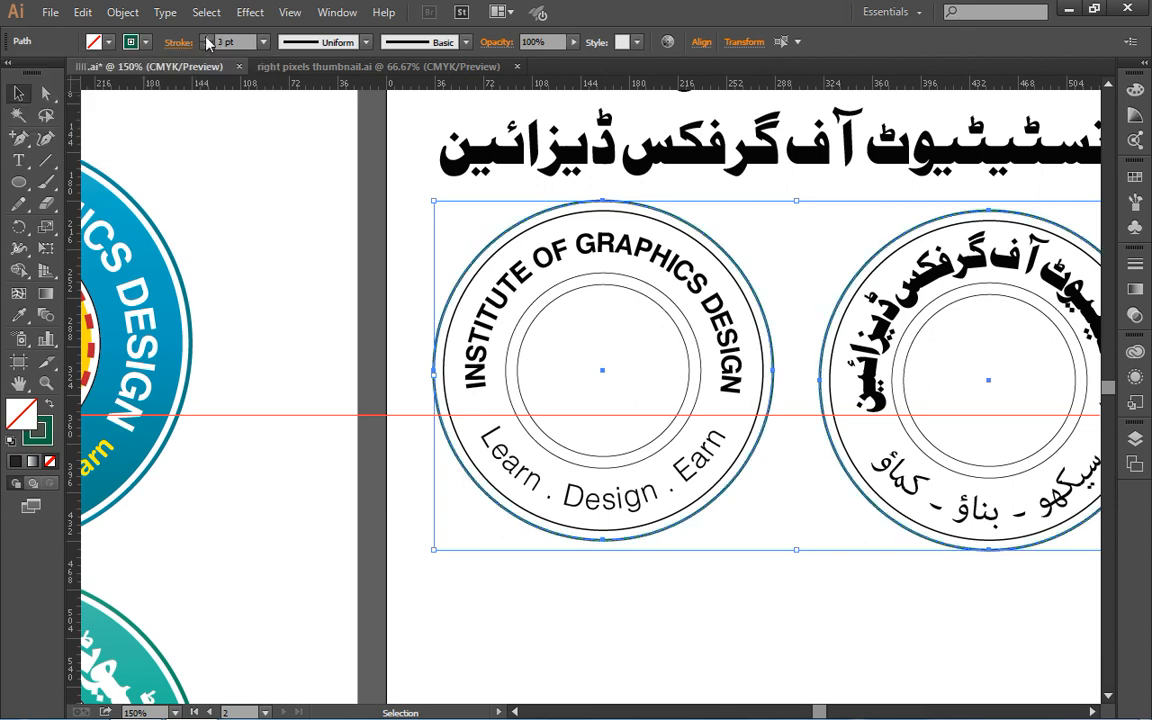
left_click(206, 39)
left_click(206, 39)
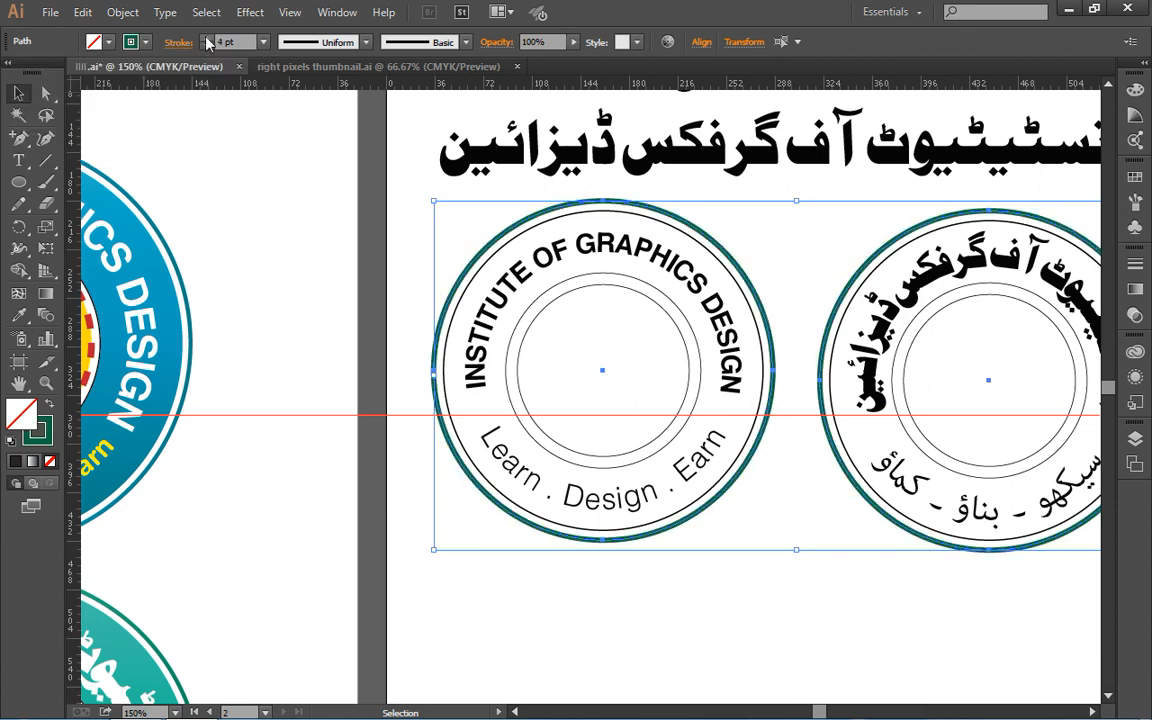
left_click(206, 39)
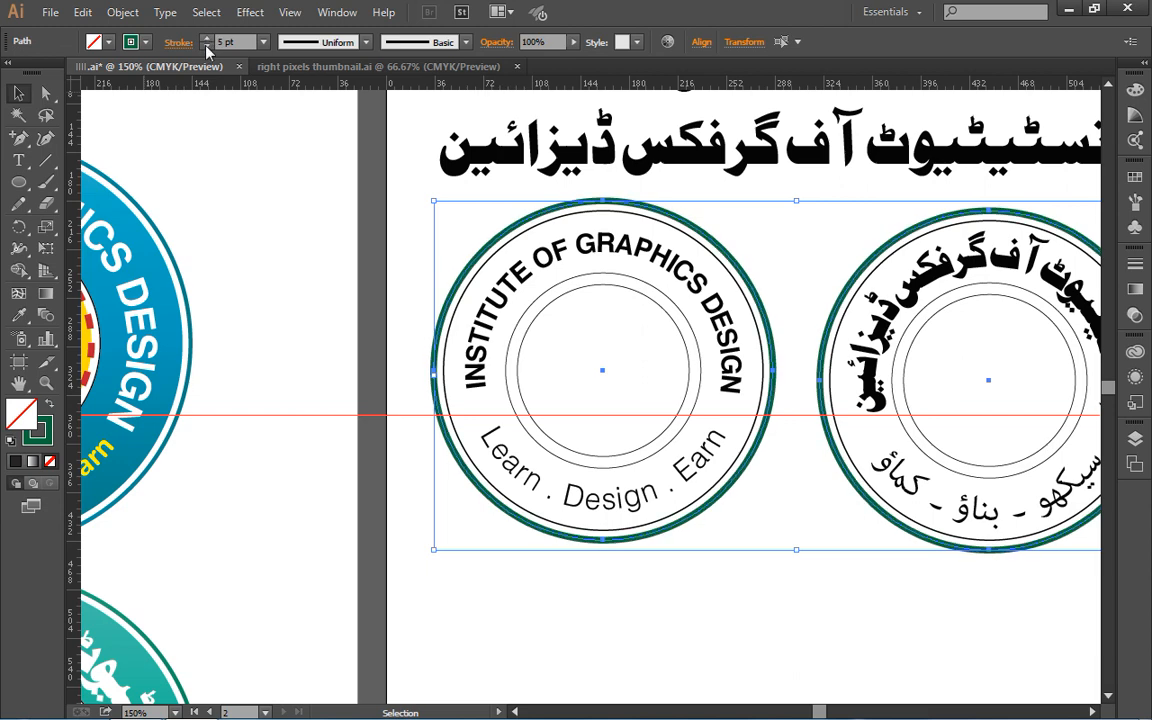
left_click(400, 200)
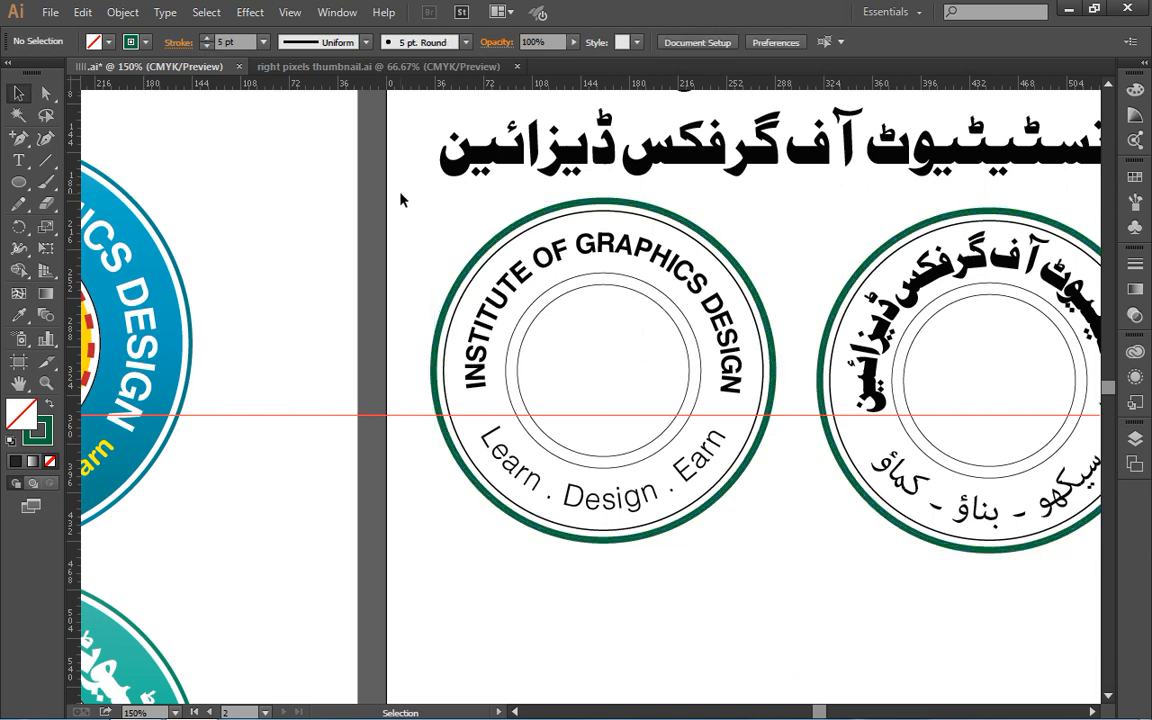
- Fill the second circle of both outline badges with the blue gradient sampled from the finished blue badge using the Eyedropper
left_click(569, 221)
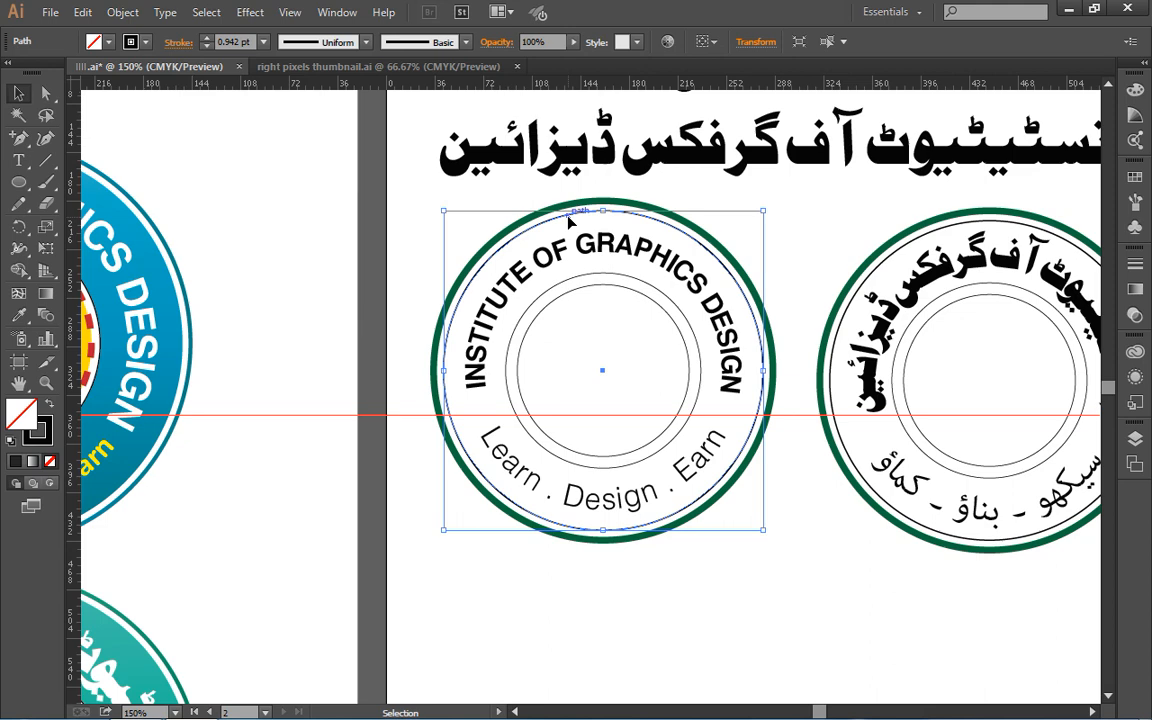
key("alt")
key("space")
left_click_drag(221, 337, 352, 334)
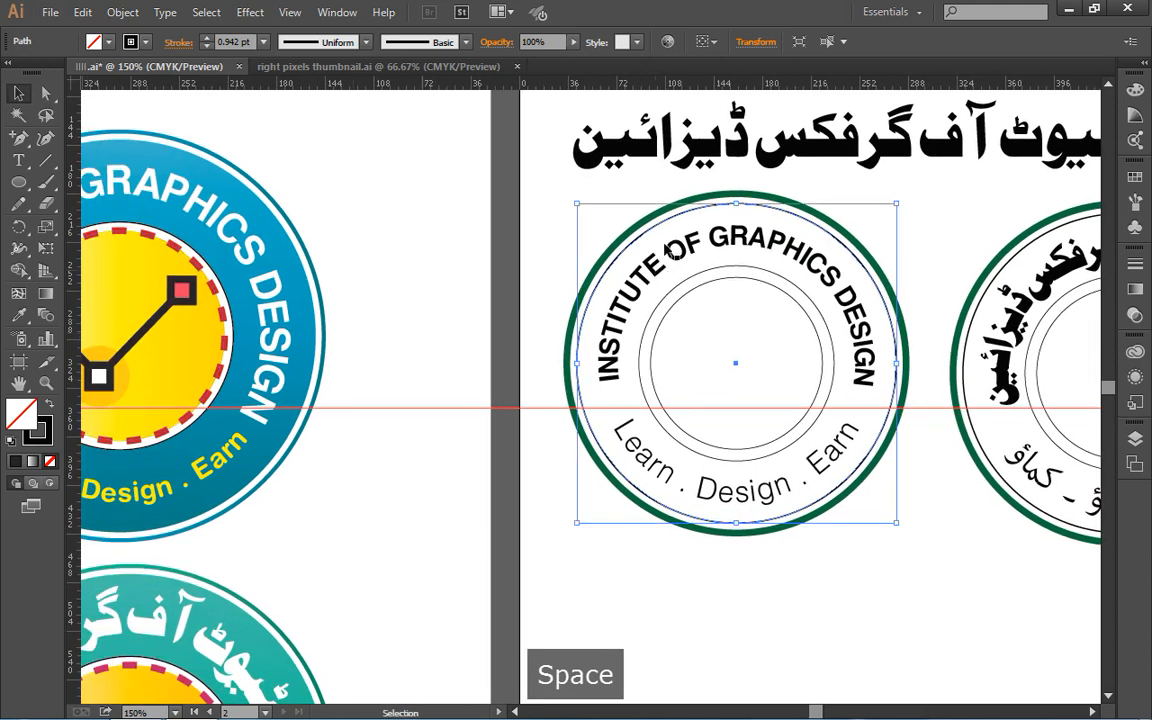
left_click(1008, 262, "shift")
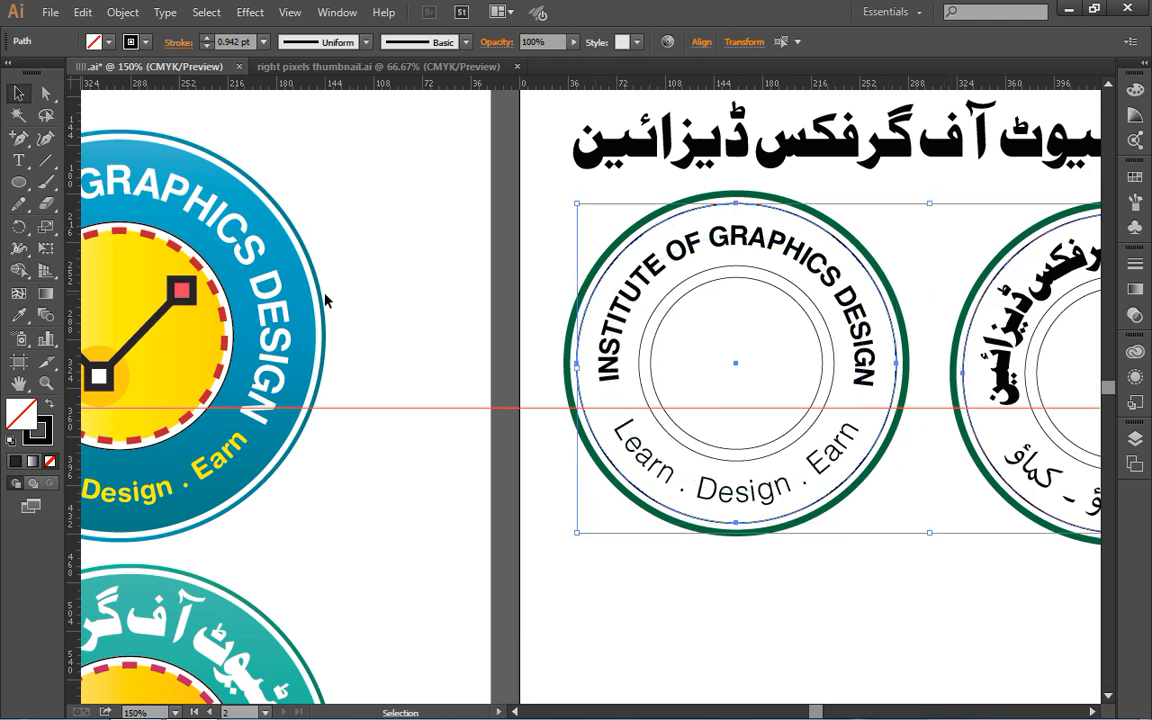
key("i")
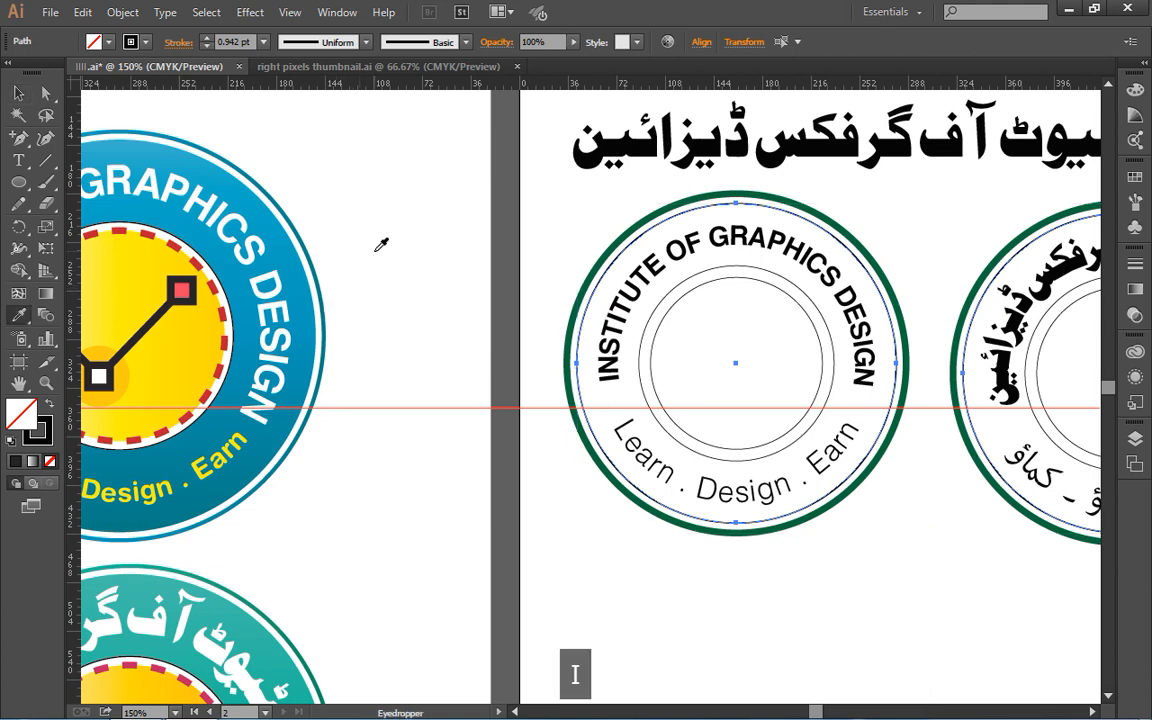
left_click(285, 244)
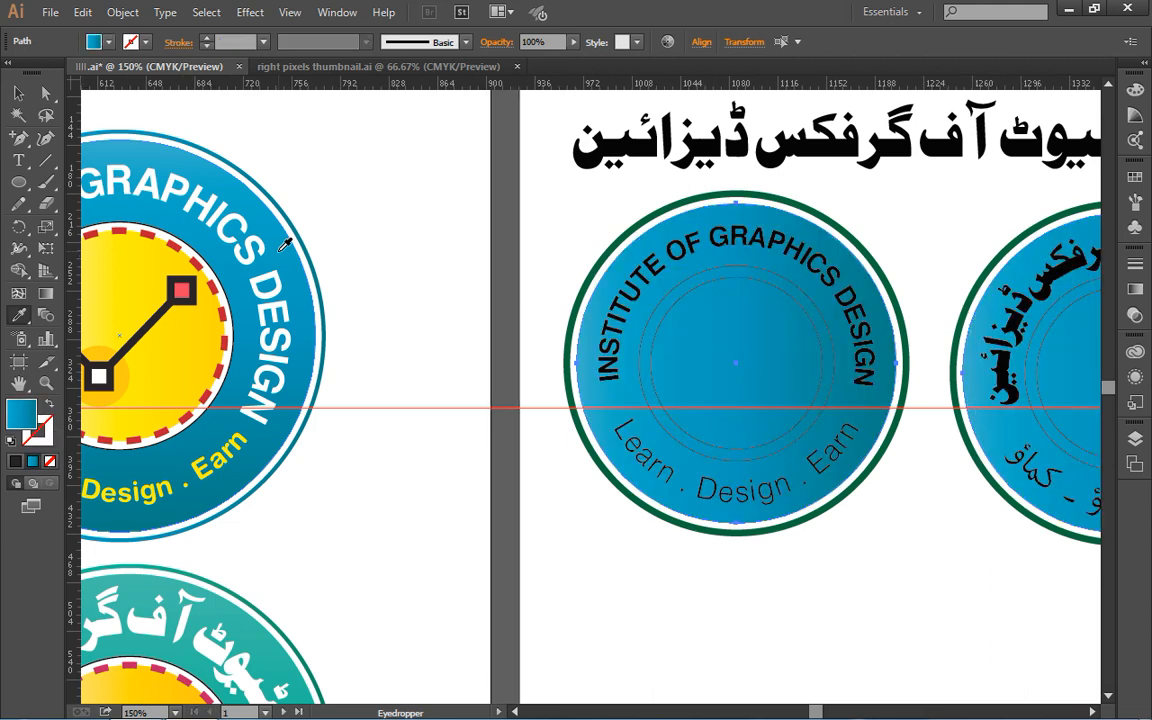
left_click(18, 93)
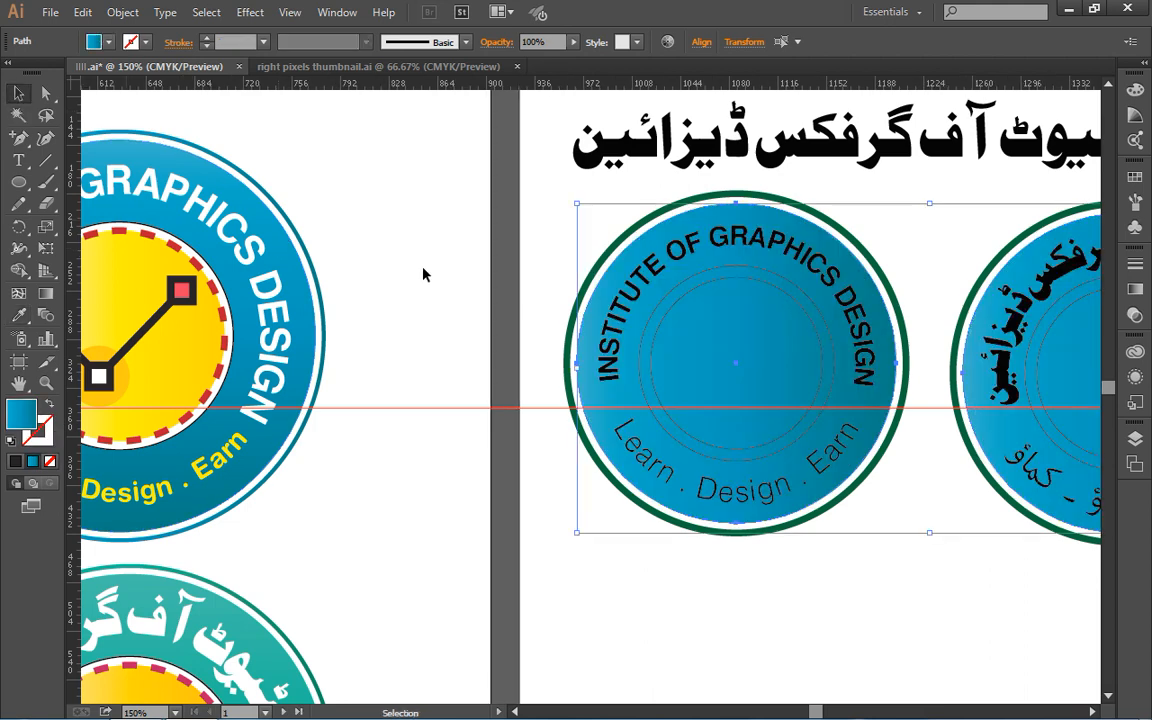
left_click(525, 227)
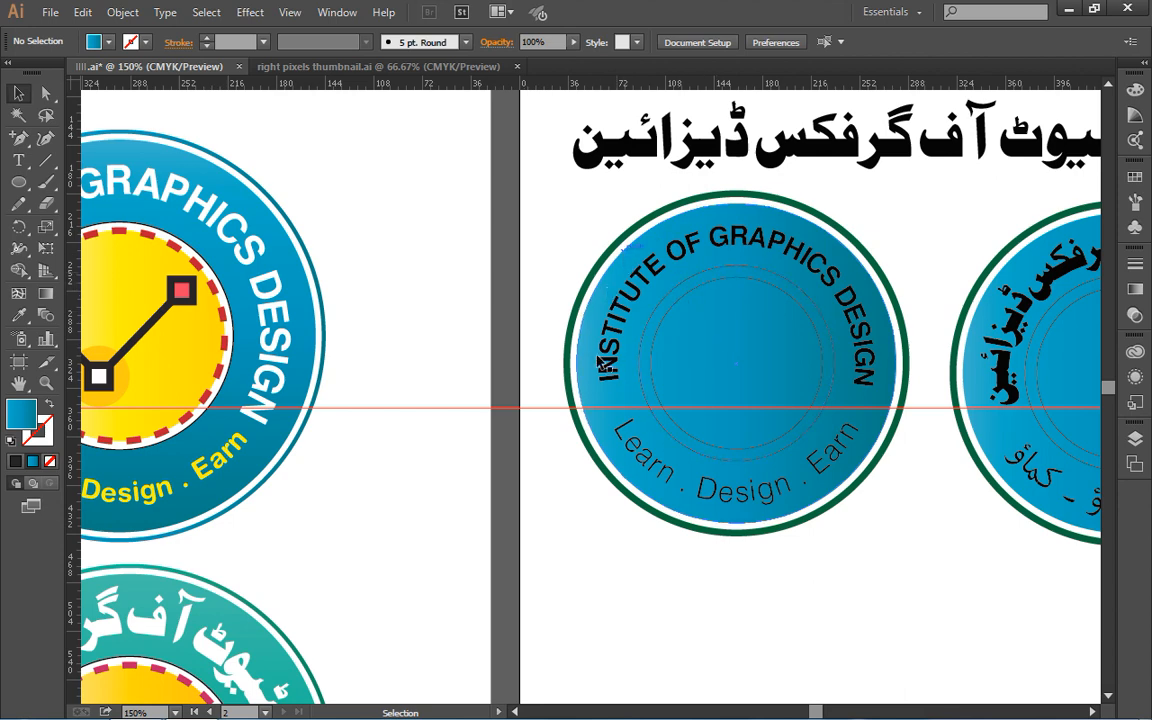
- Fill the larger of the two inner circles on the English badge with white
left_click(683, 287)
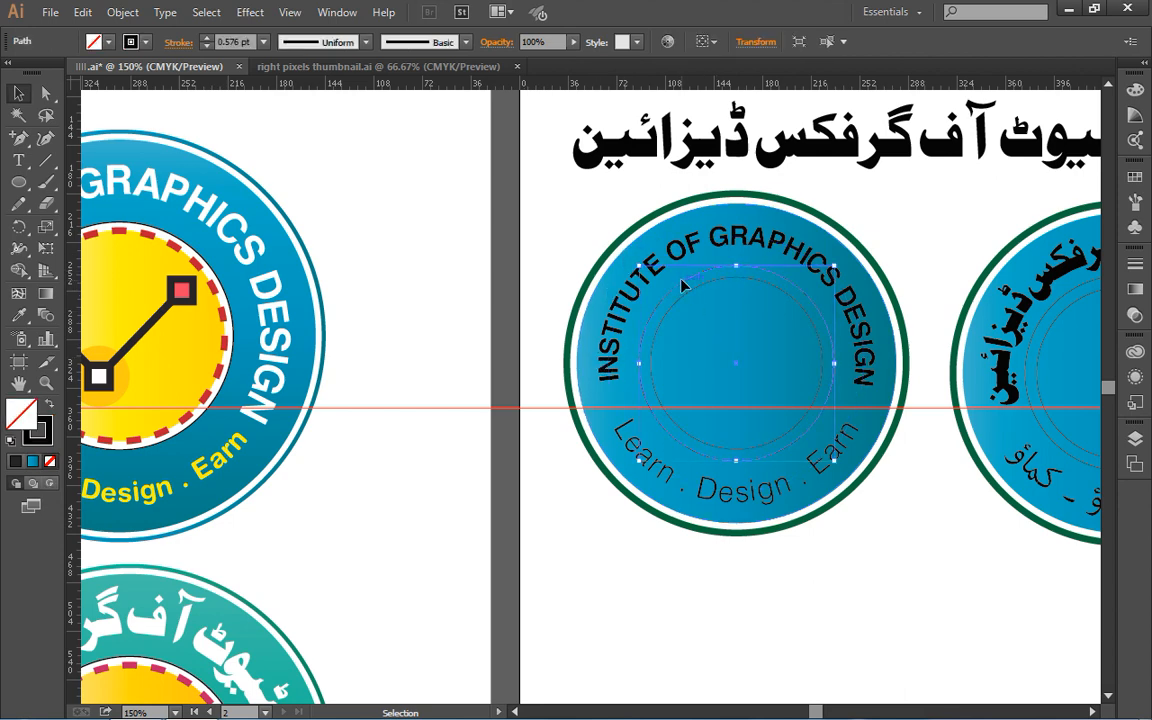
left_click(108, 42)
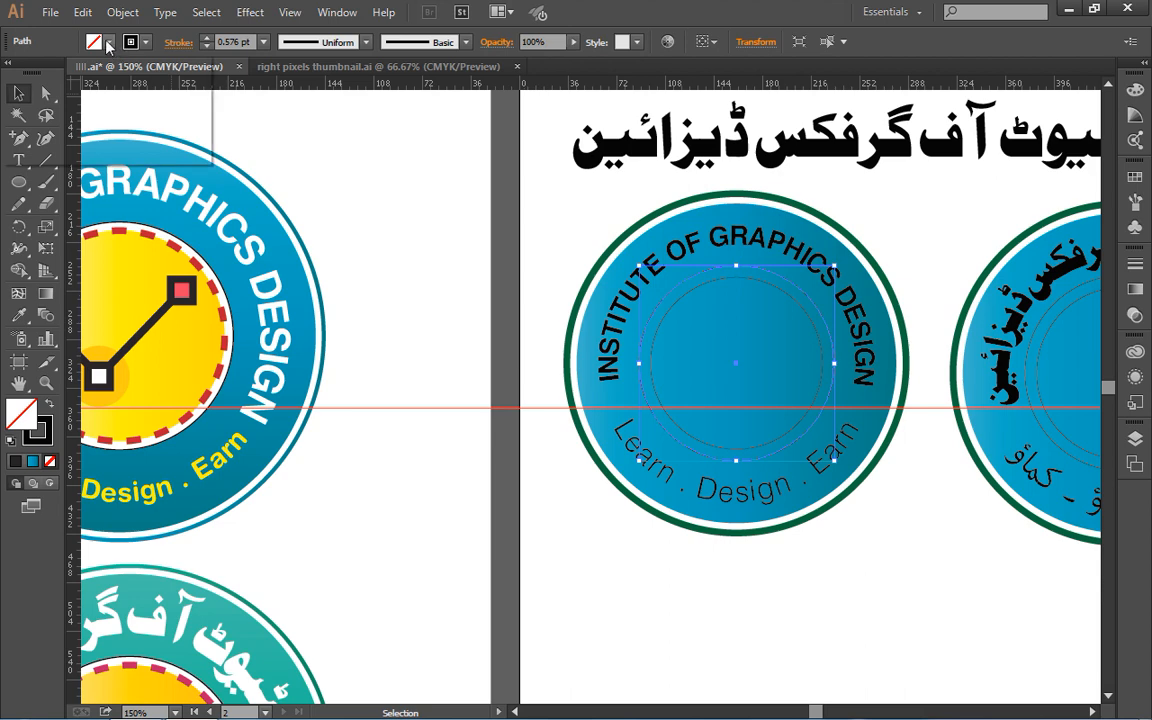
left_click(37, 73)
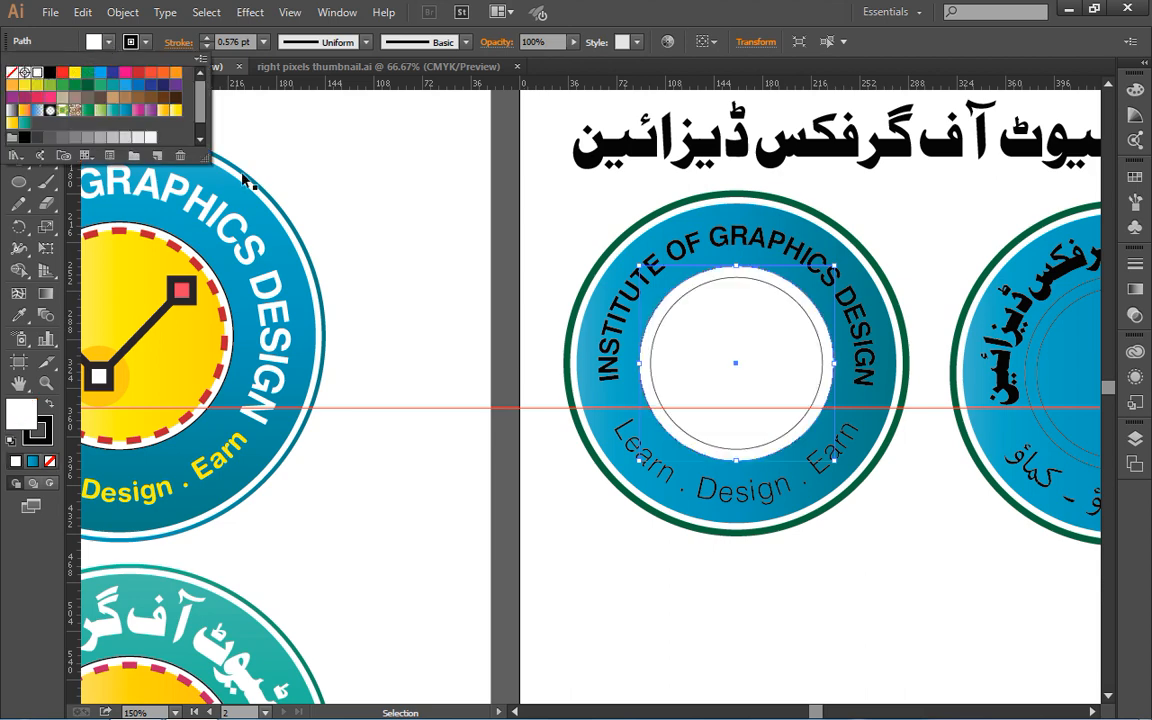
left_click(443, 253)
left_click(443, 253)
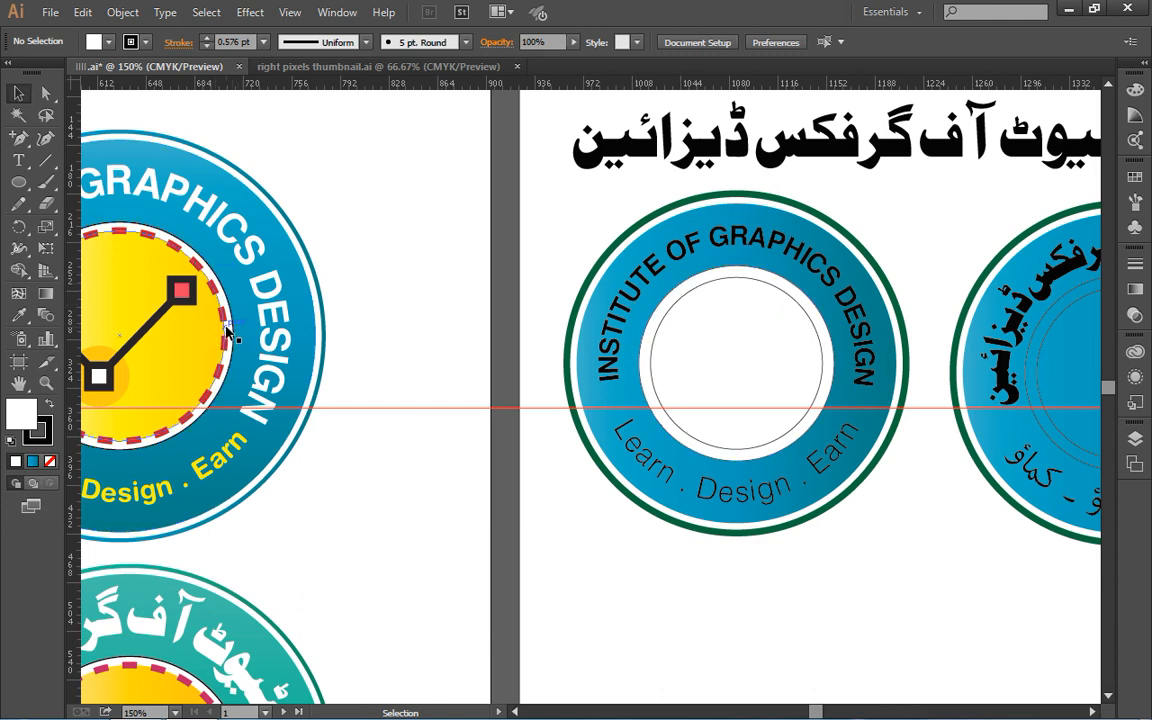
- Set the stroke weight of the English badge's white inner circle to 2 pt
left_click(672, 296)
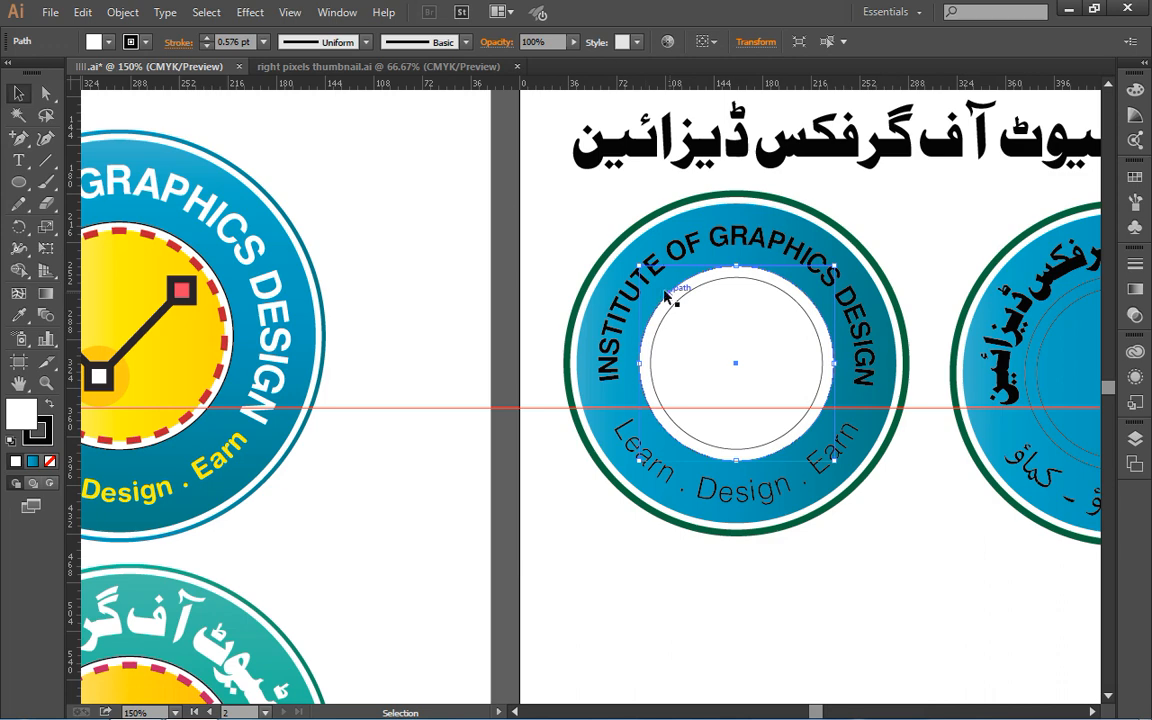
left_click(208, 38)
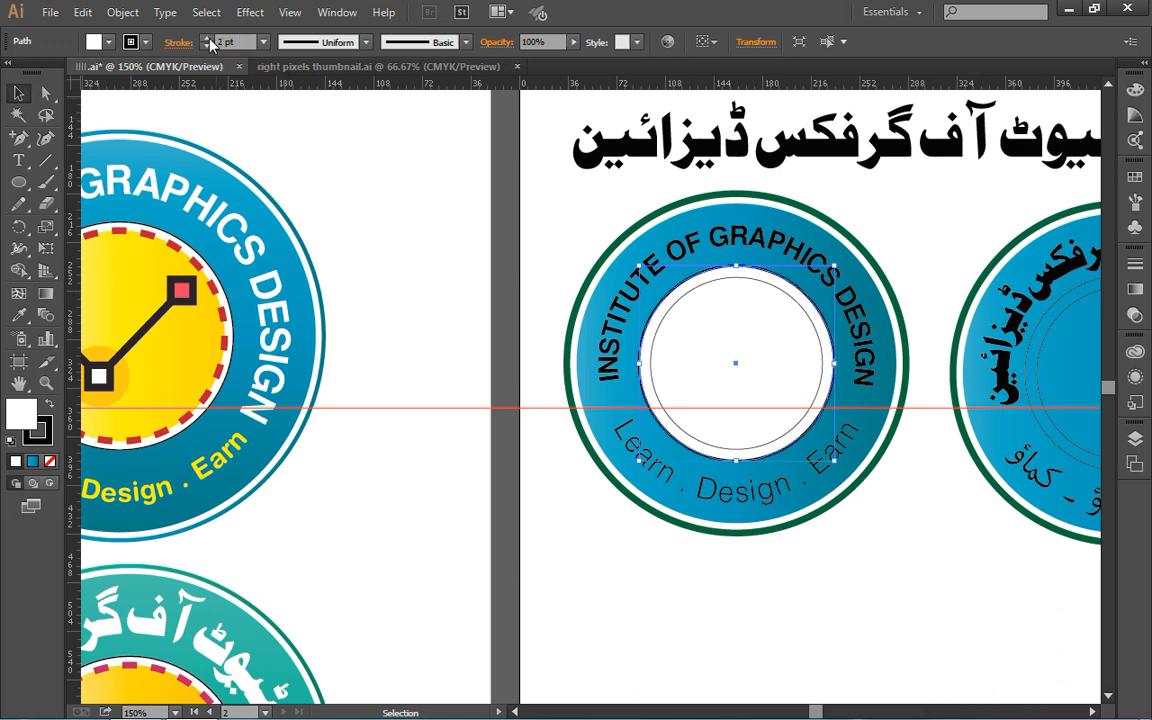
left_click(208, 38)
left_click(562, 257)
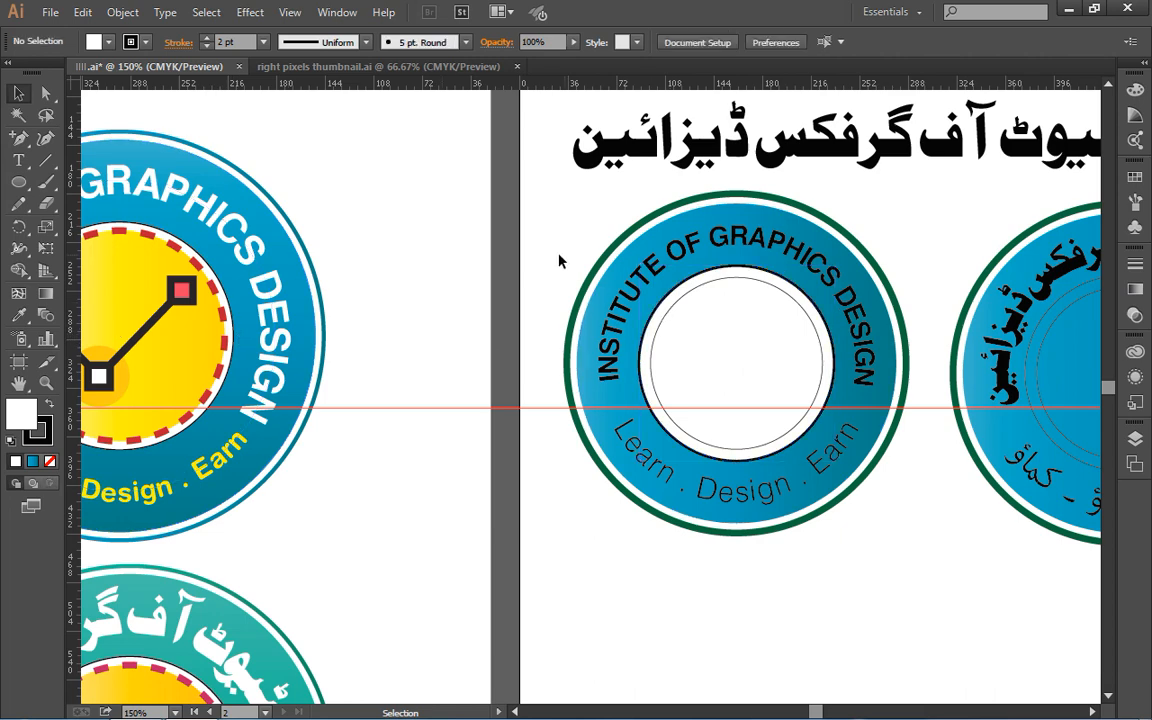
- Give the innermost circle of the English badge a red stroke with a weight of 2 pt
left_click(692, 297)
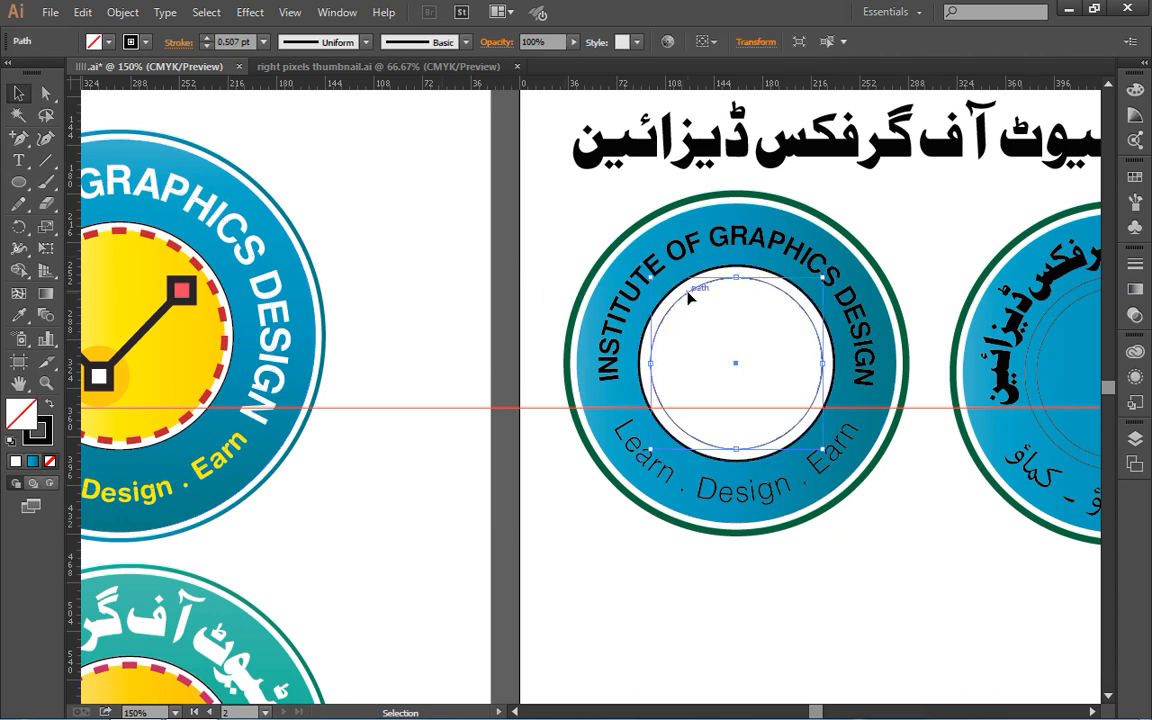
left_click(146, 44)
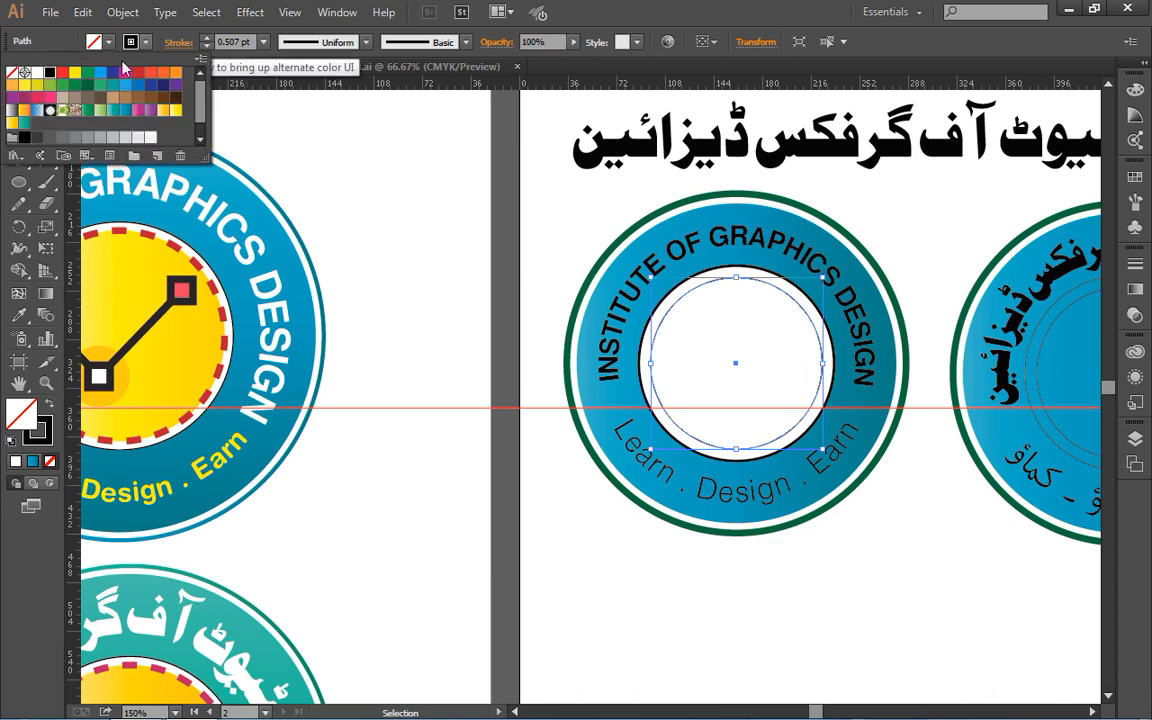
left_click(62, 74)
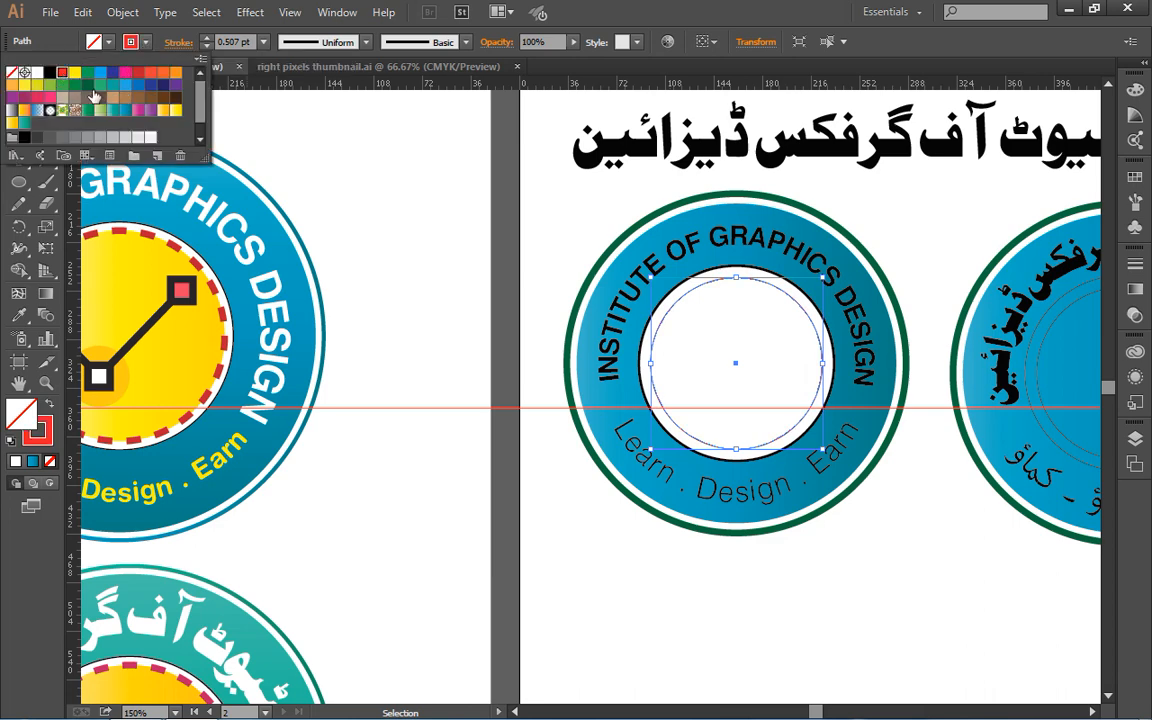
left_click(208, 37)
left_click(208, 37)
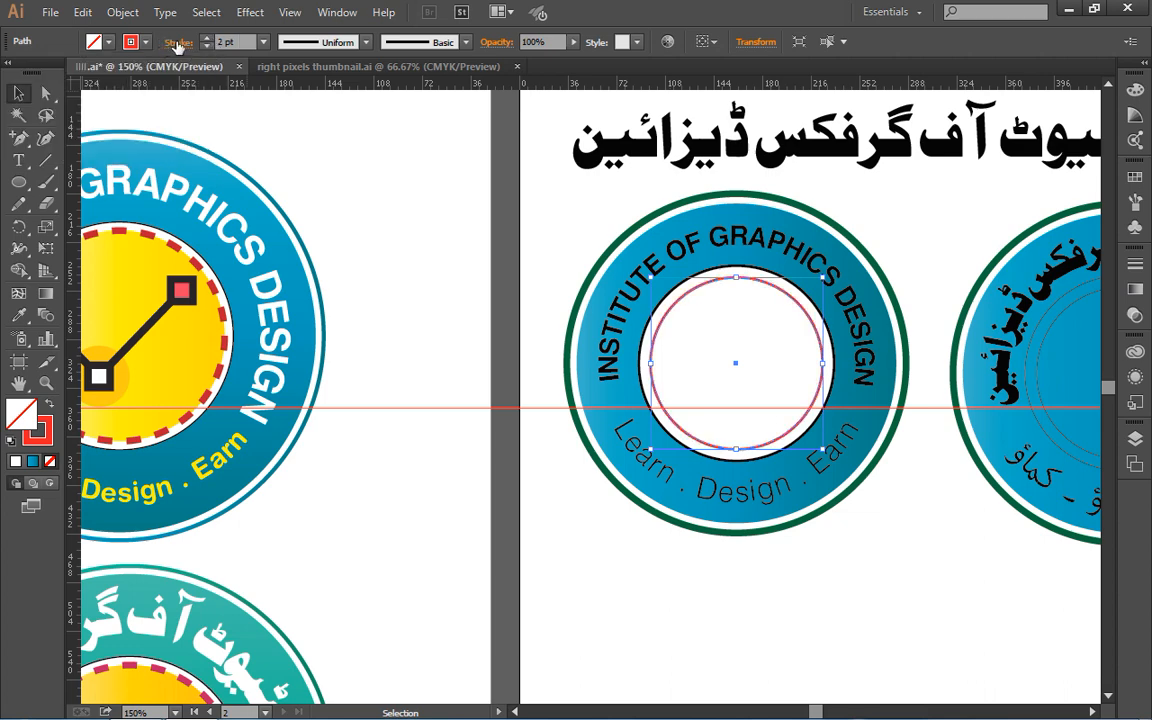
- Make the innermost circle's red stroke a dashed line and thicken it to 4 pt
left_click(175, 43)
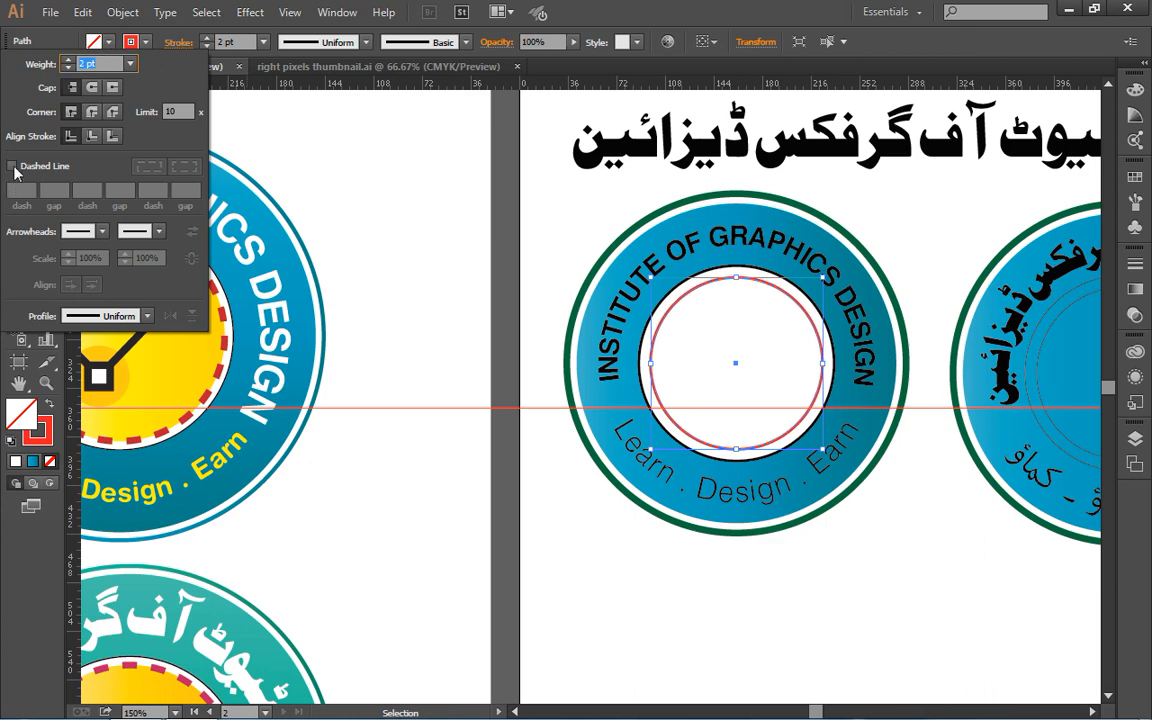
left_click(13, 167)
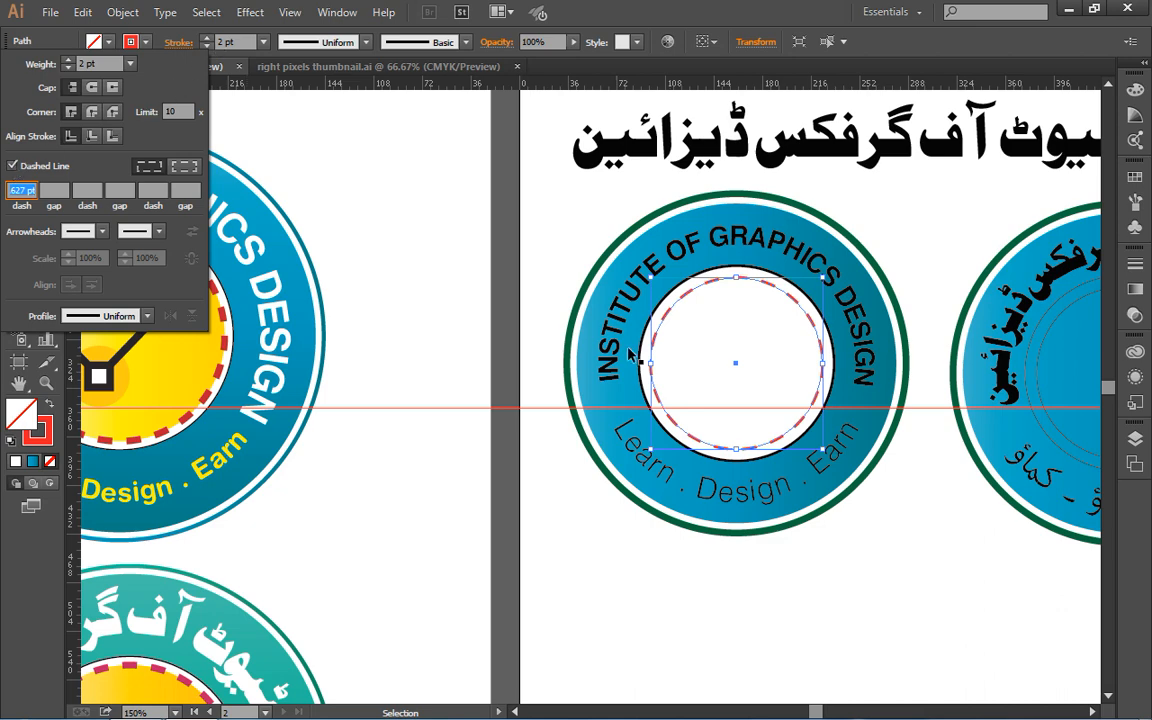
left_click(205, 38)
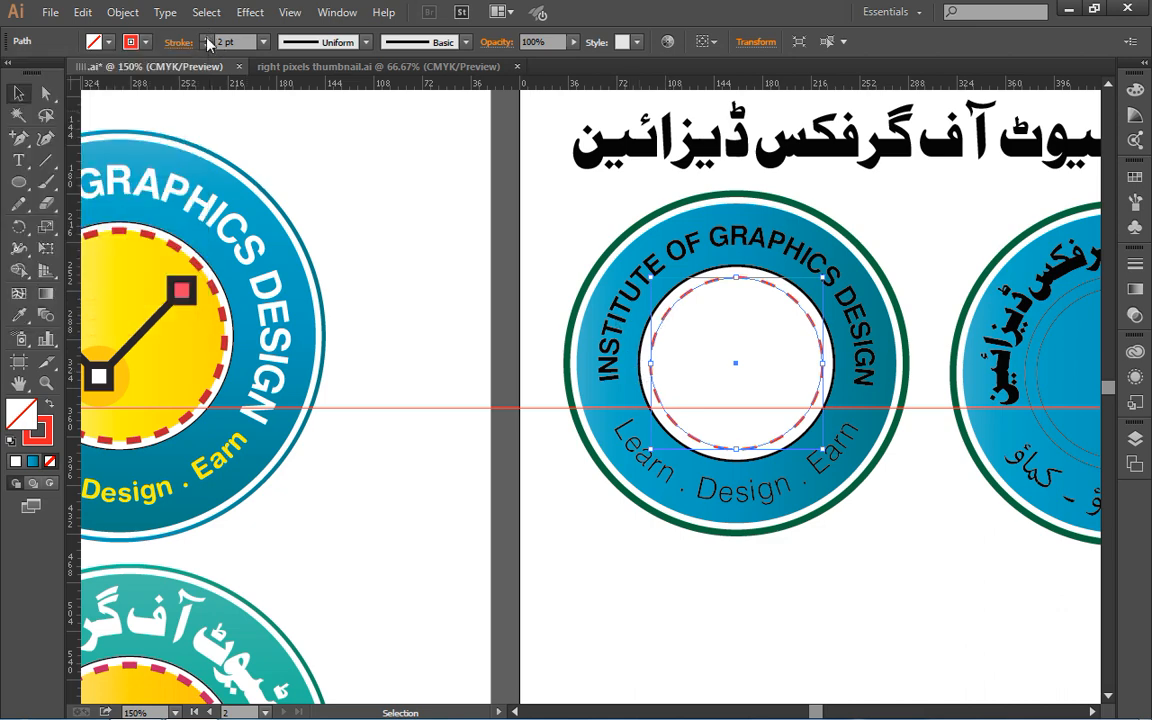
left_click(206, 38)
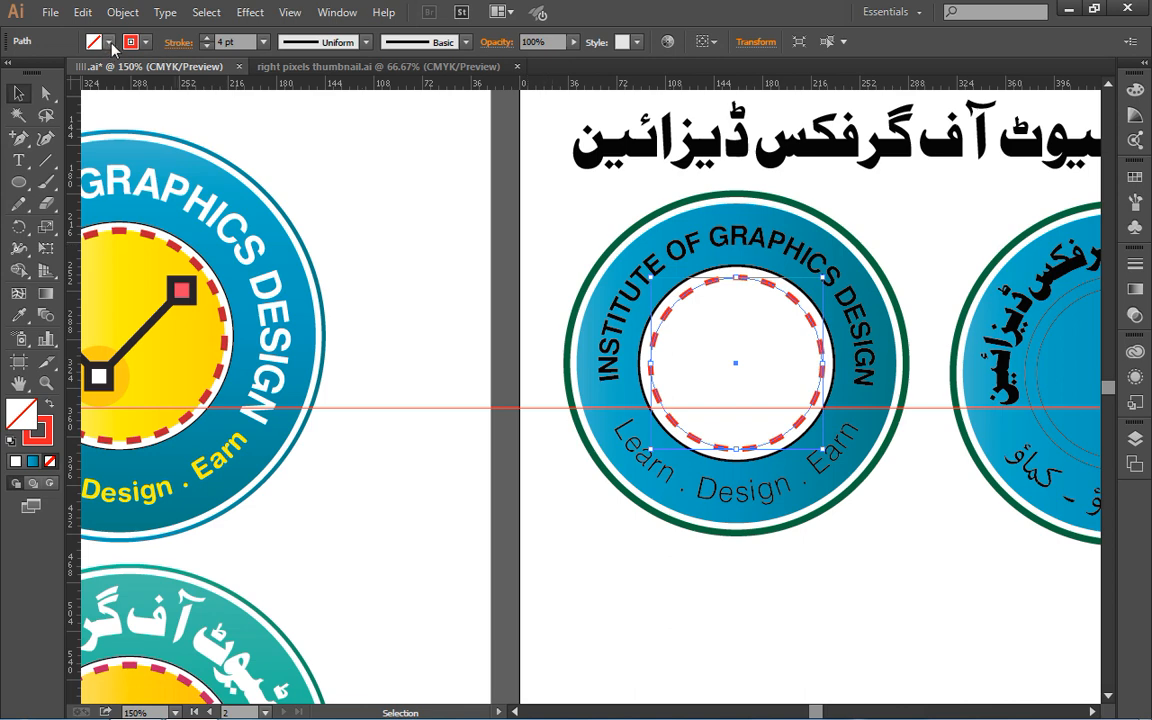
- Fill the innermost dashed circle of the English badge with CMYK Yellow
left_click(110, 42)
left_click(74, 74)
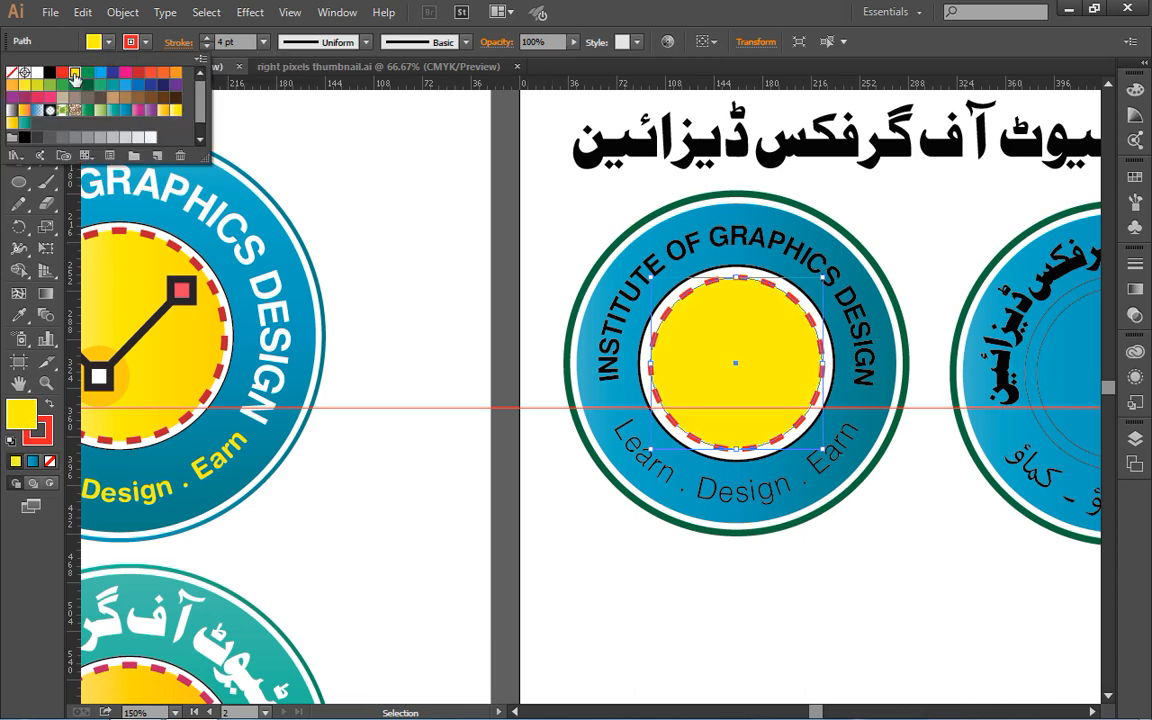
left_click(529, 250)
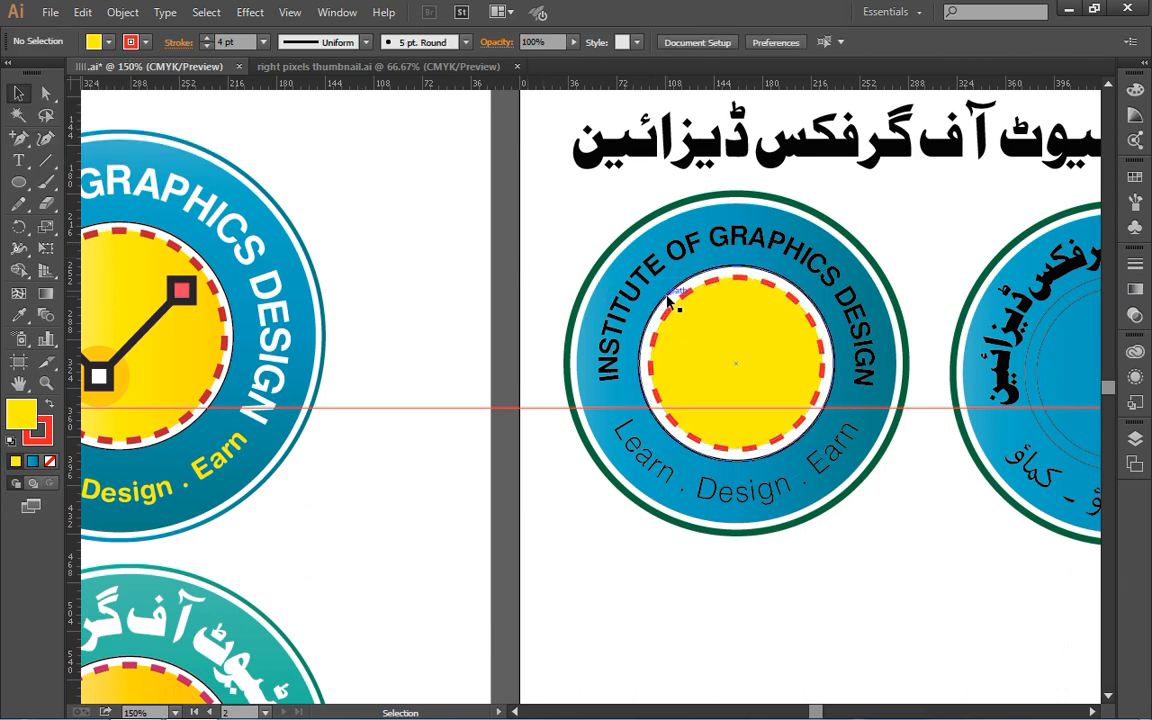
- Set the lower "Learn . Design . Earn" text to Helvetica Rounded Bold and colour it CMYK Yellow
left_click(717, 238)
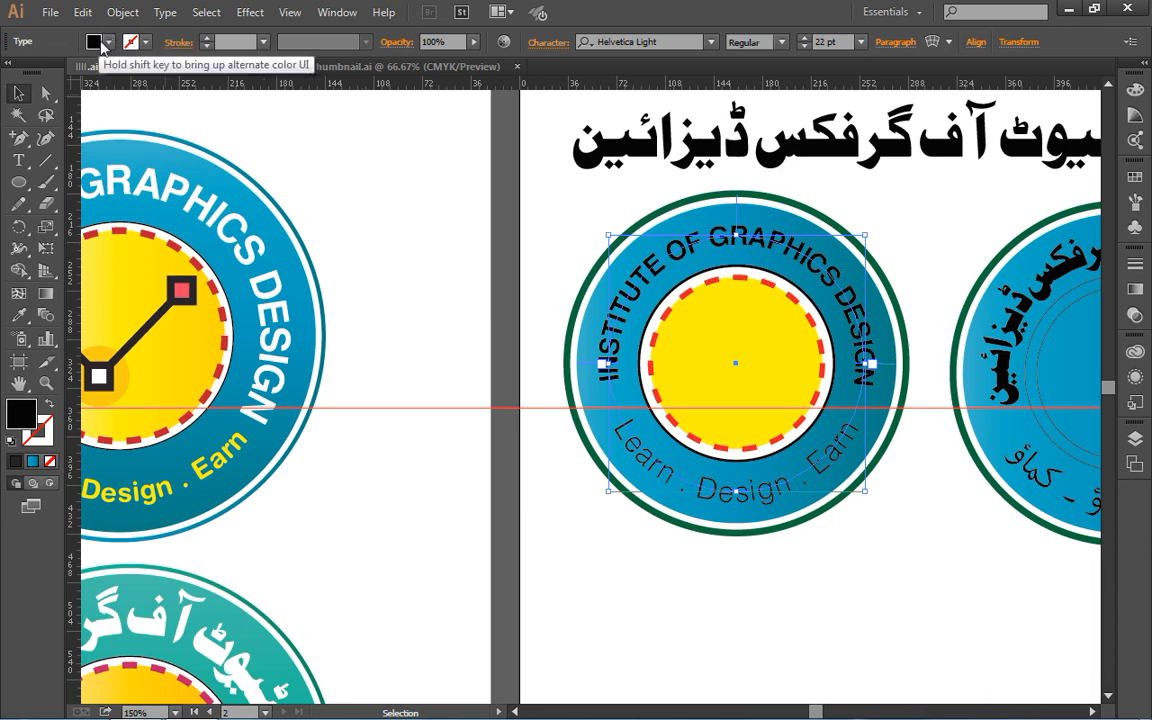
left_click(110, 42)
left_click(37, 72)
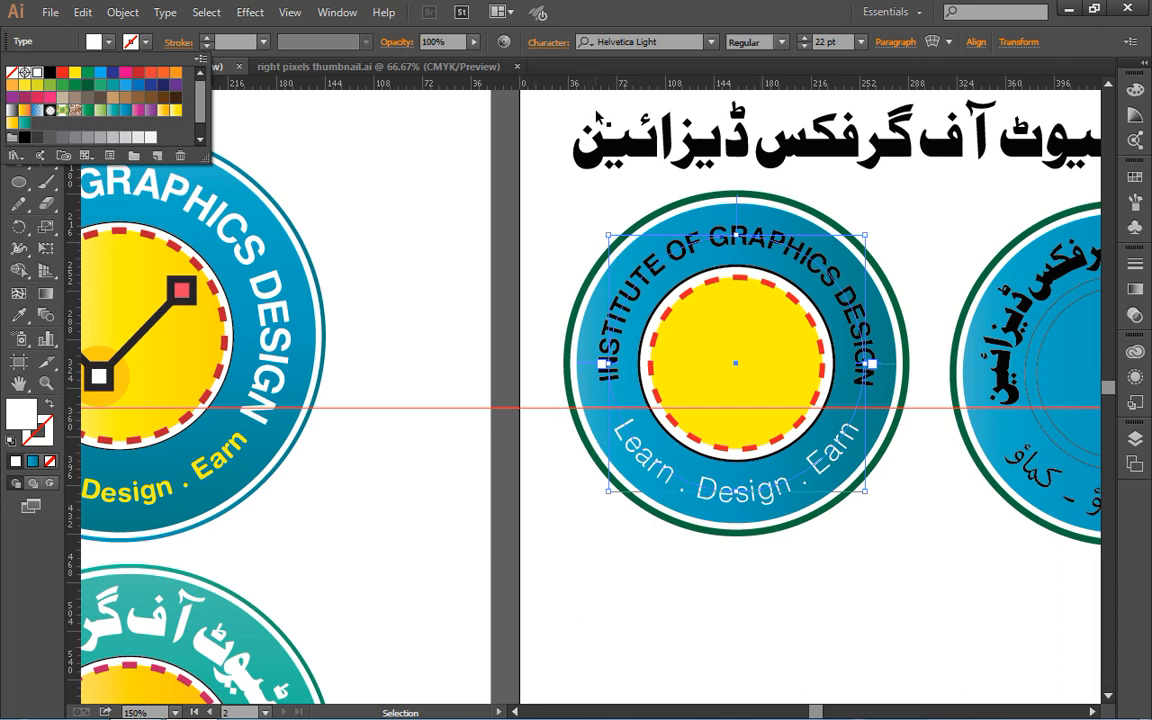
left_click(711, 42)
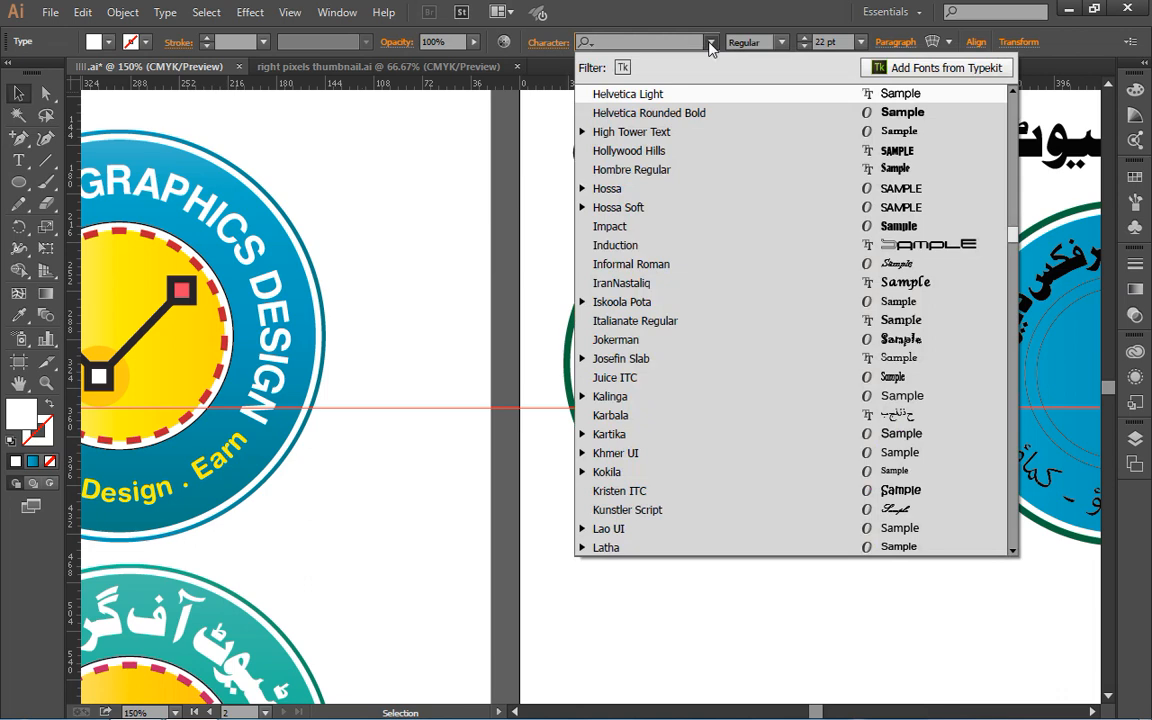
left_click(613, 112)
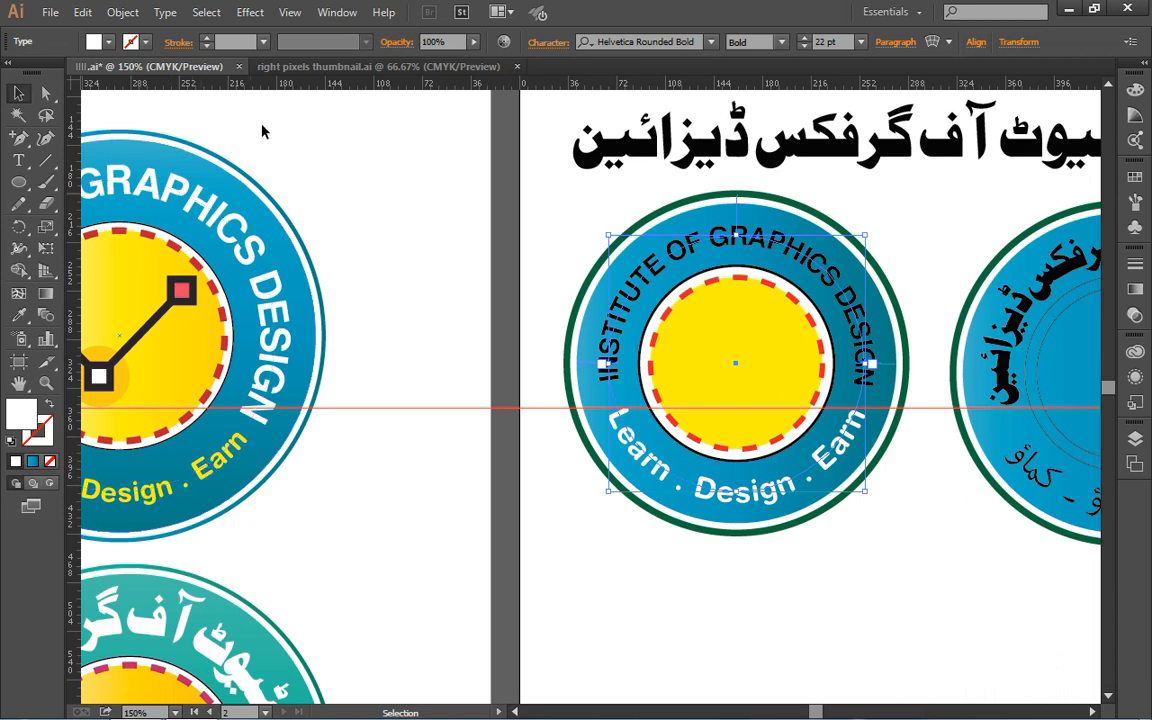
left_click(104, 42)
left_click(75, 72)
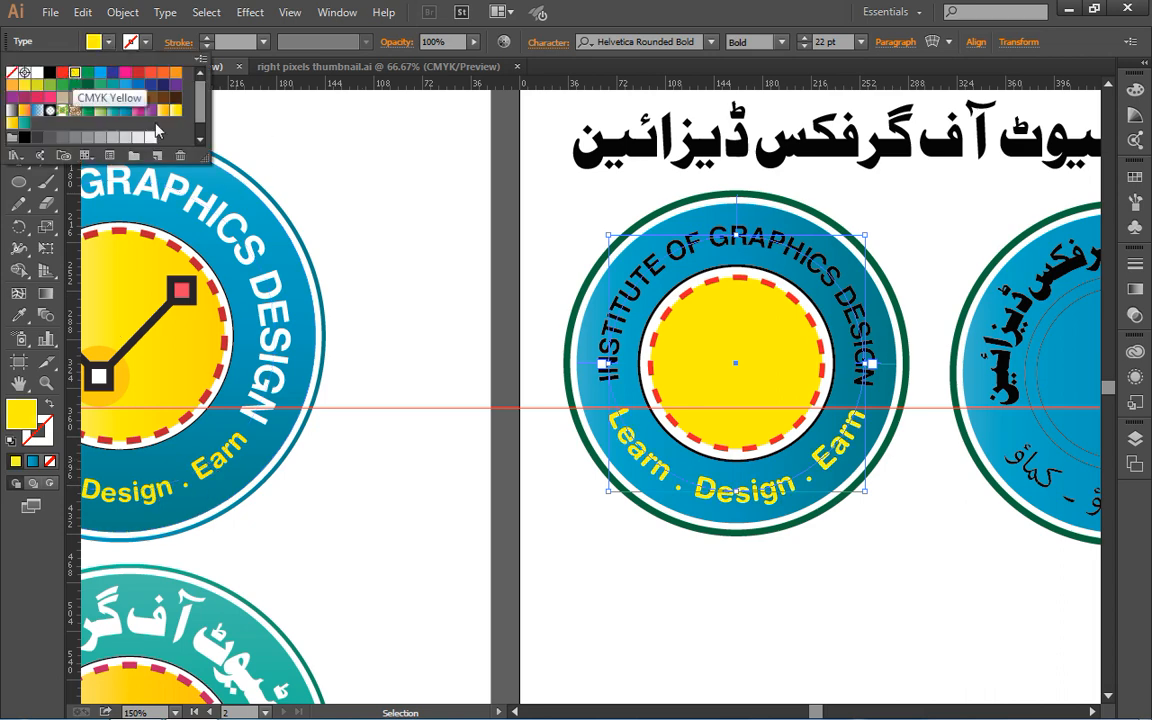
left_click(544, 236)
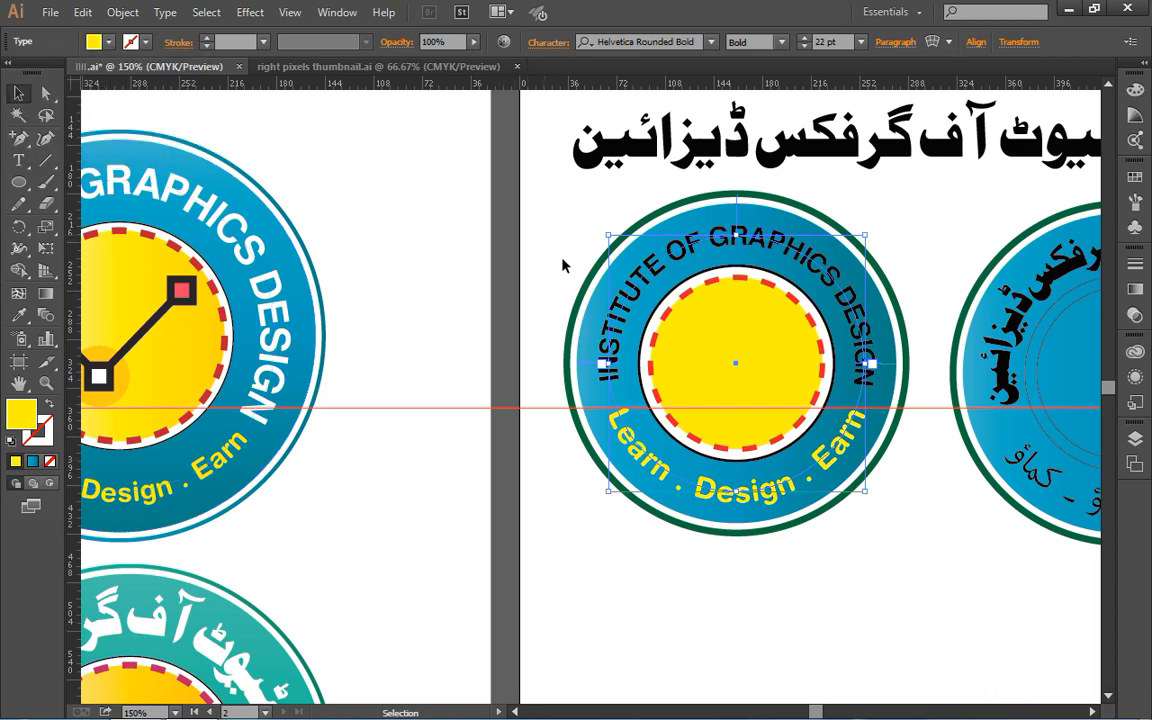
- Lock the "Learn . Design . Earn" text object so that the upper text on the same circle can be selected
left_click(603, 233)
left_click(718, 240)
key("a")
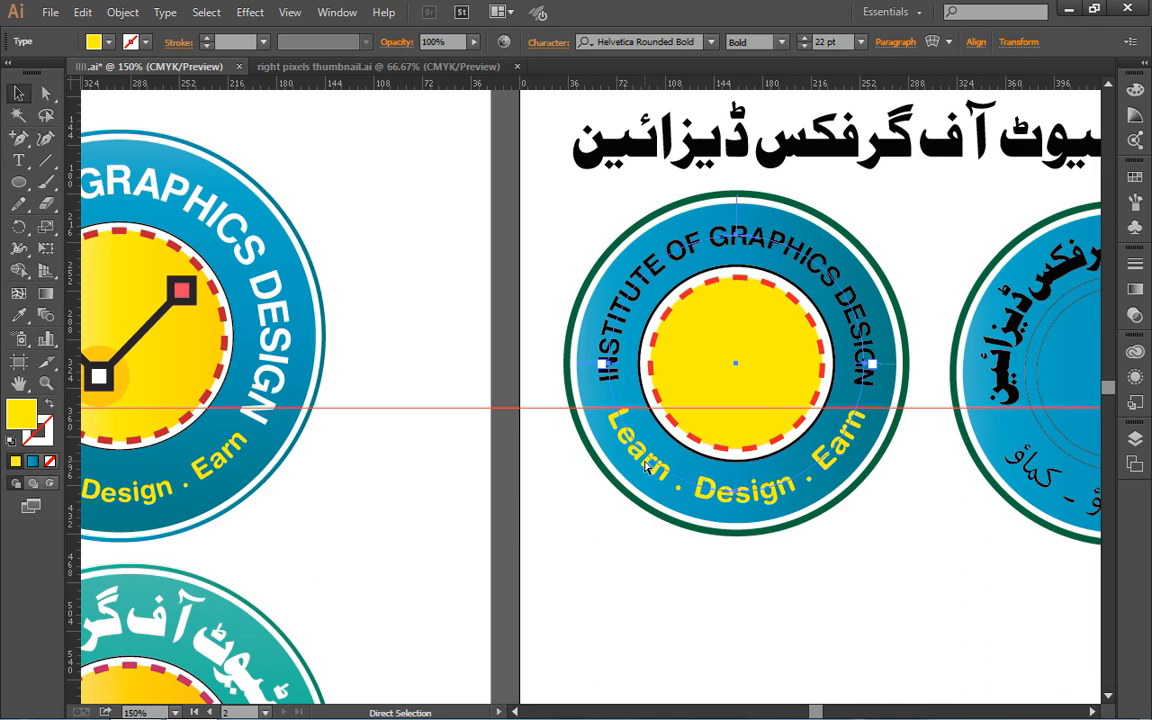
key("ctrl+2")
key("v")
- Fill the curved "INSTITUTE OF GRAPHICS DESIGN" text with white
left_click(693, 243)
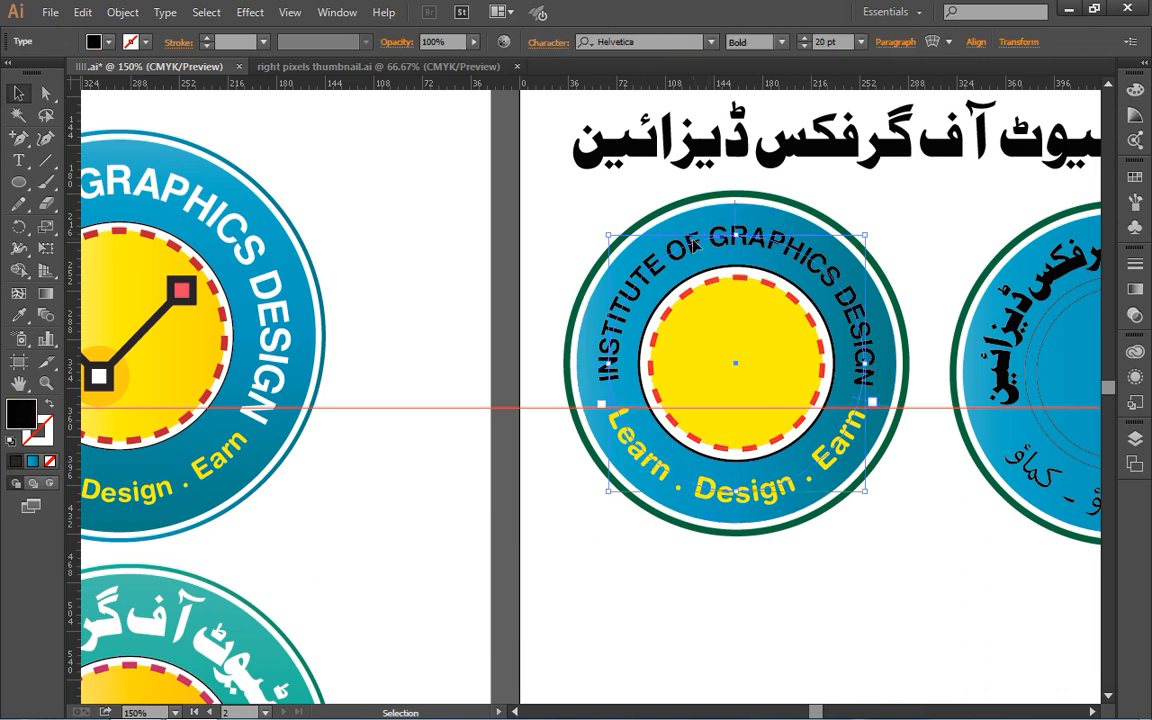
left_click(106, 41)
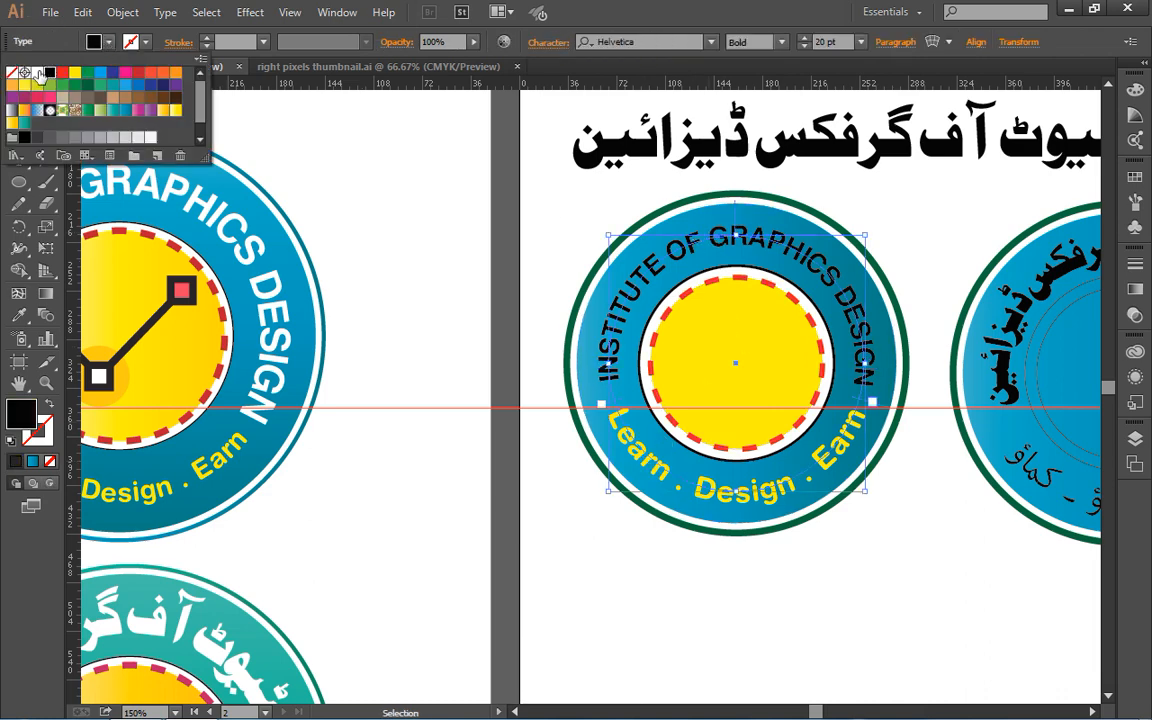
left_click(37, 73)
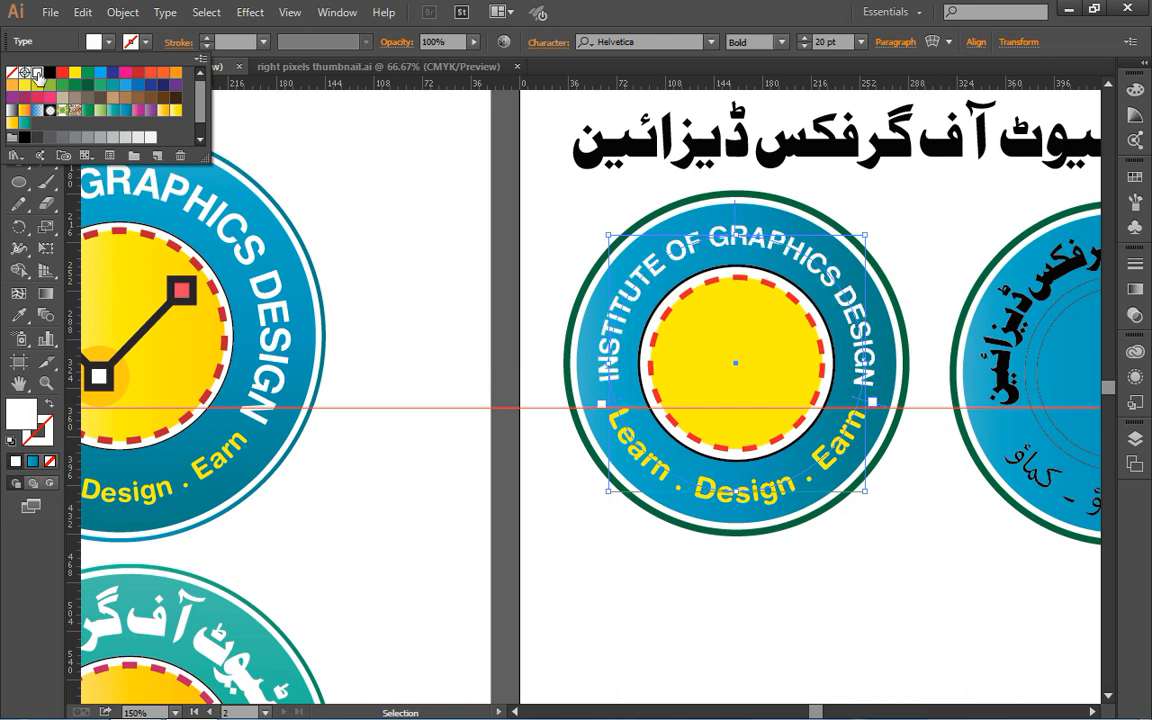
left_click(555, 196)
left_click(555, 196)
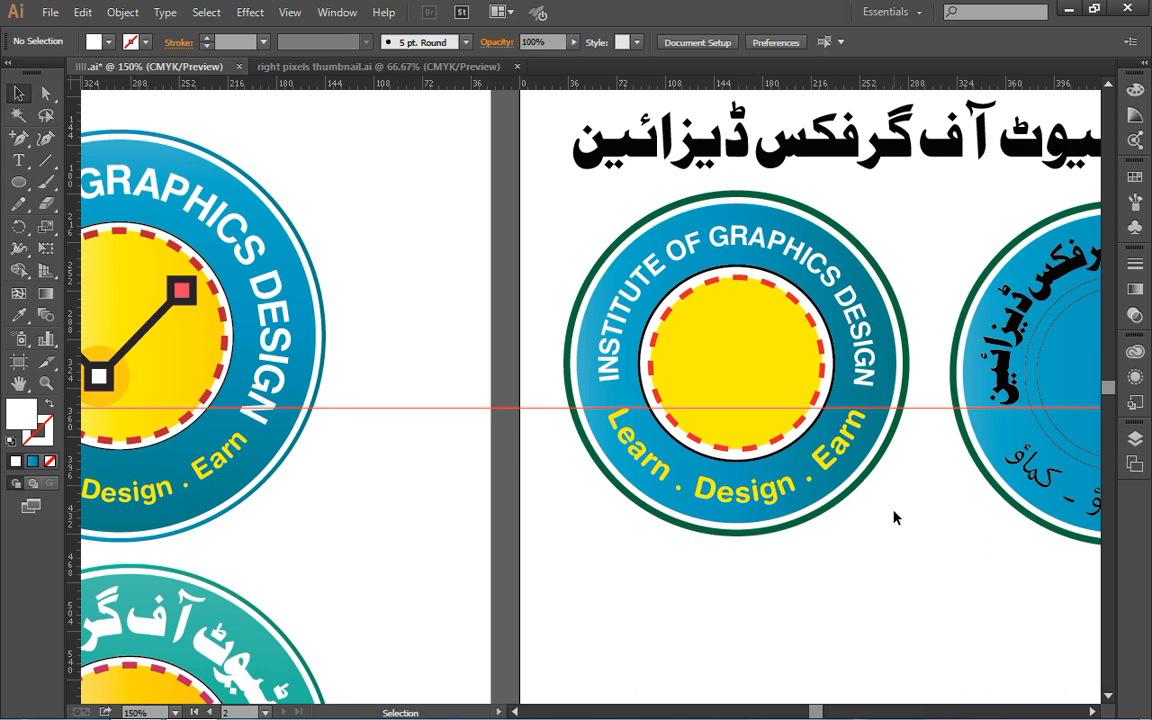
- Copy the English badge's white fill and 2 pt black stroke onto the Urdu badge's larger inner circle with the Eyedropper
key("space")
left_click_drag(897, 512, 601, 484)
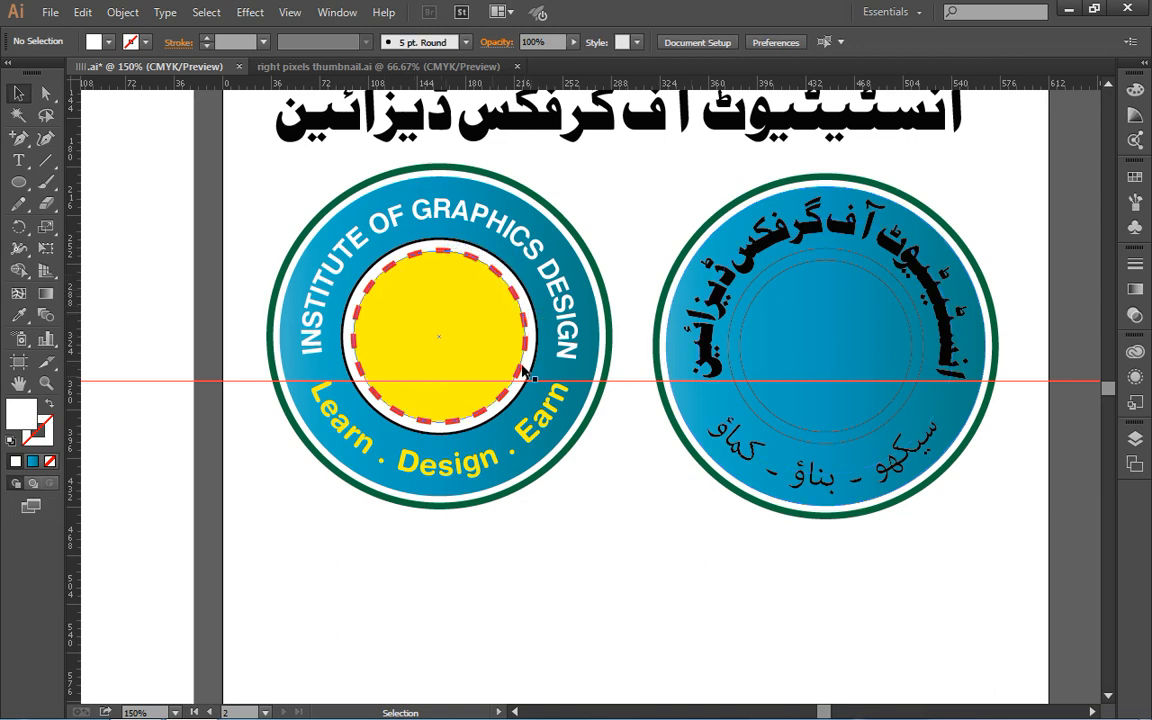
left_click(792, 256)
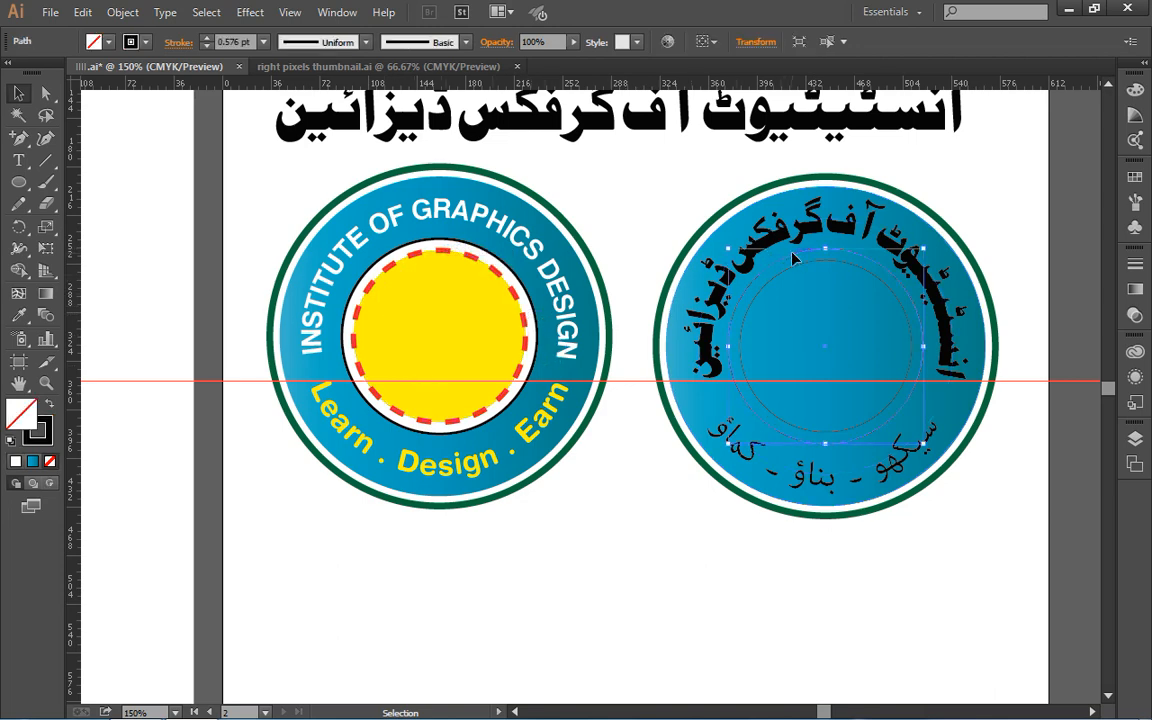
key("i")
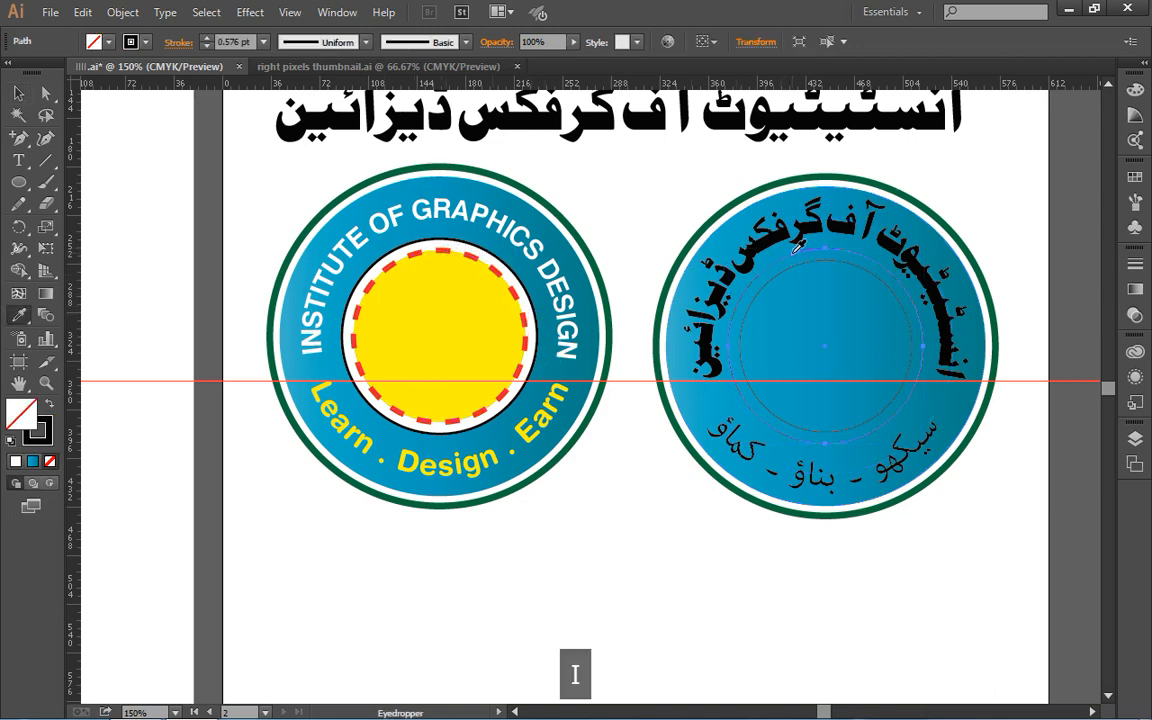
left_click(497, 254)
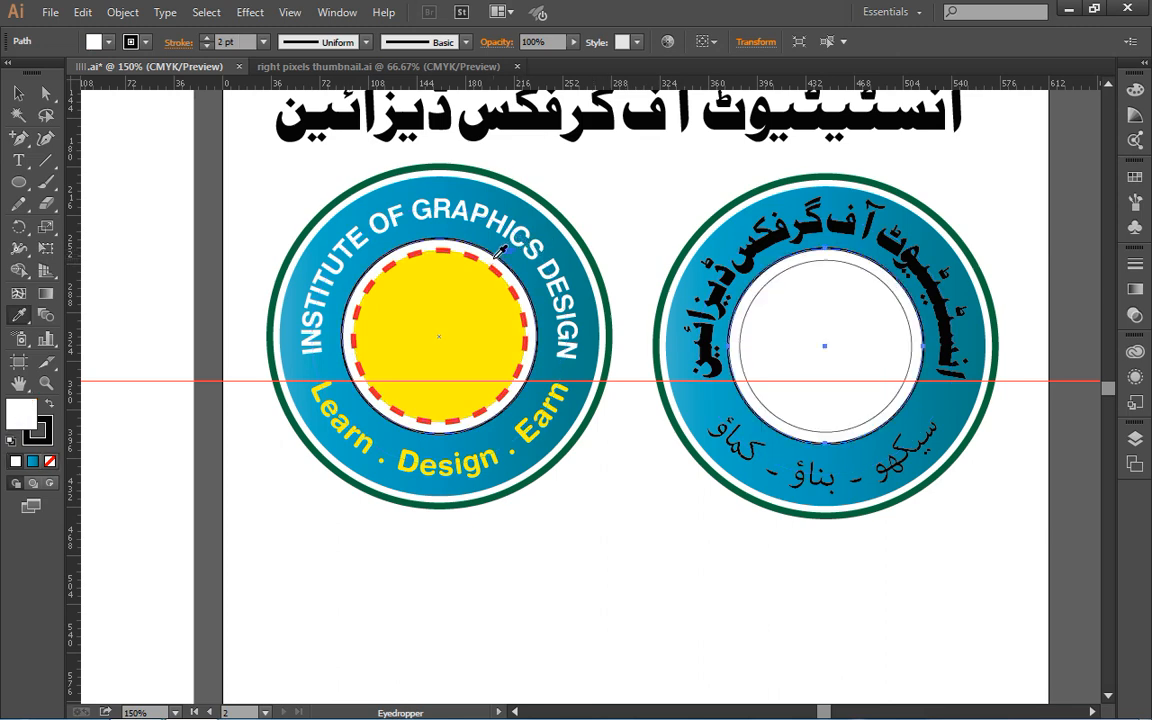
key("v")
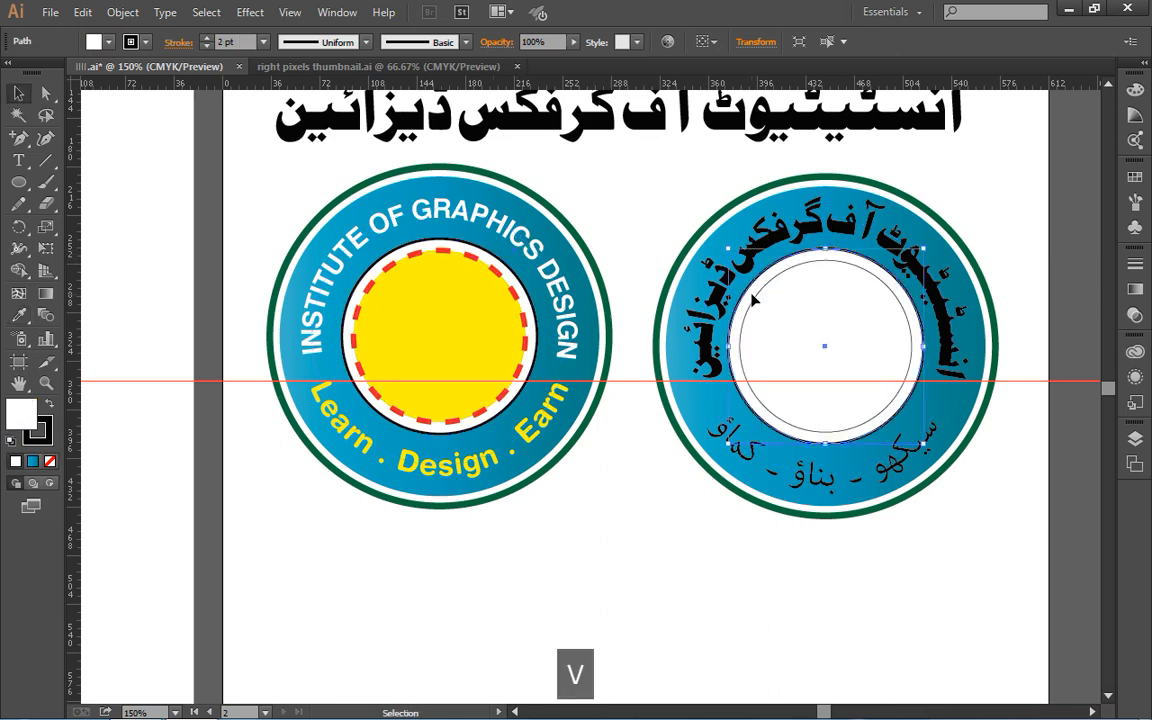
- Copy the English badge's yellow fill and 4 pt dashed red stroke onto the Urdu badge's innermost circle with the Eyedropper
left_click(766, 289)
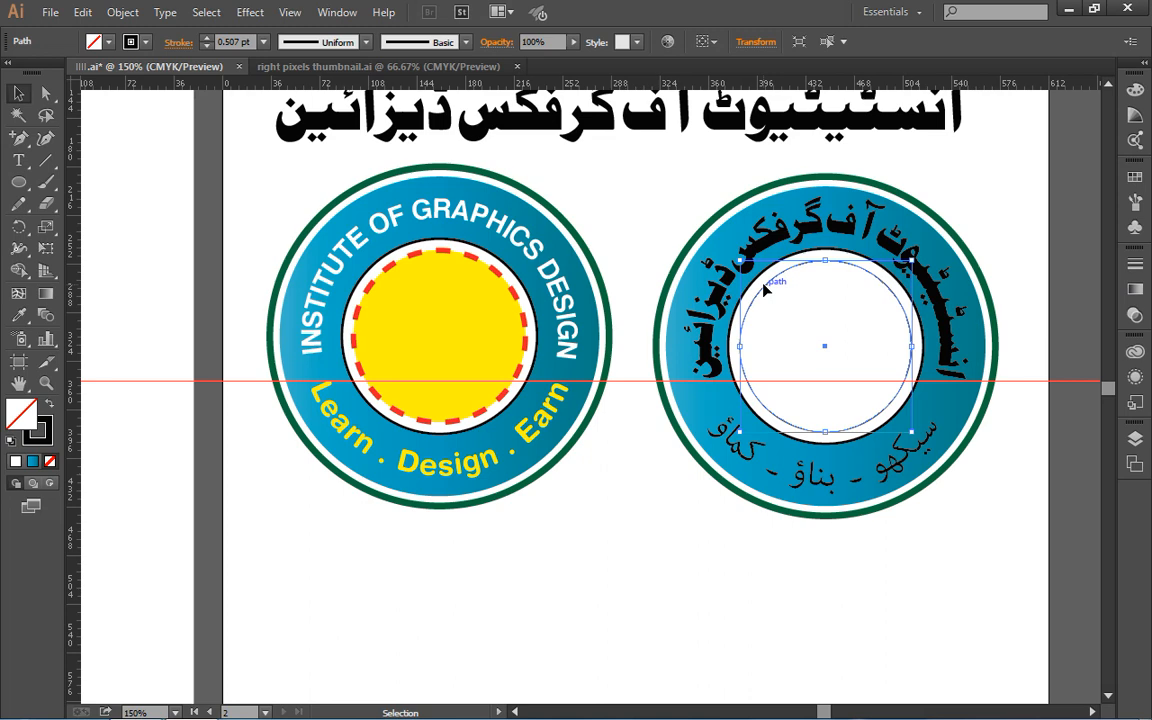
key("i")
left_click(481, 294)
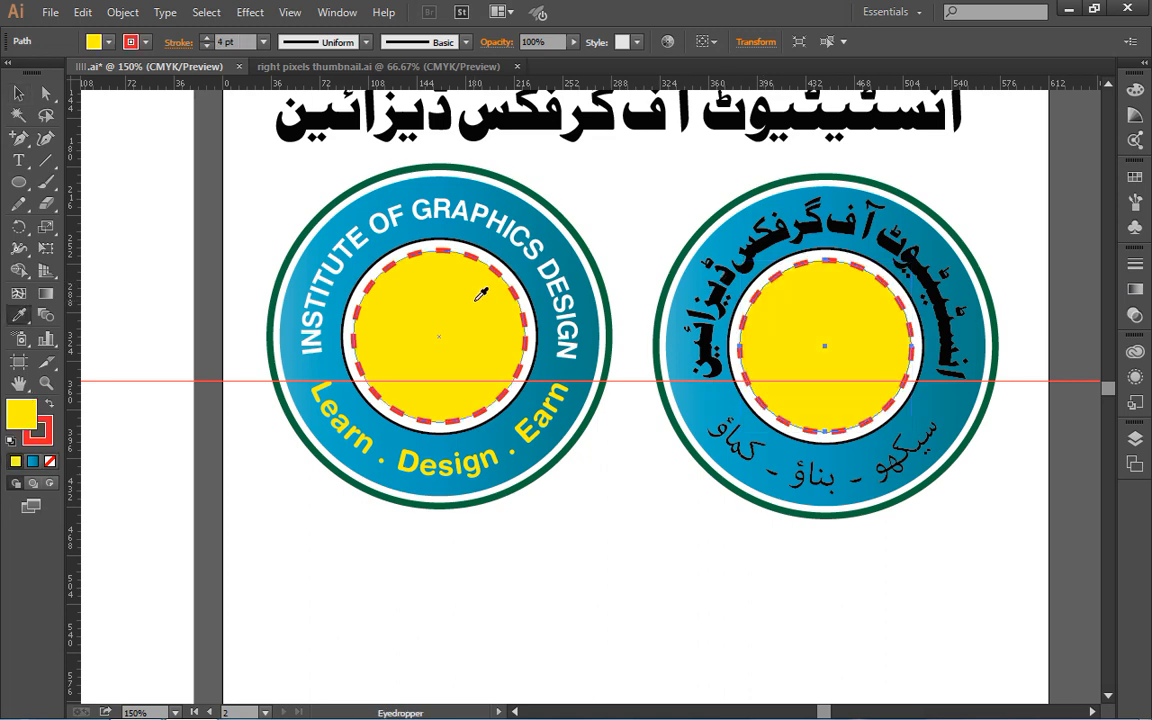
key("v")
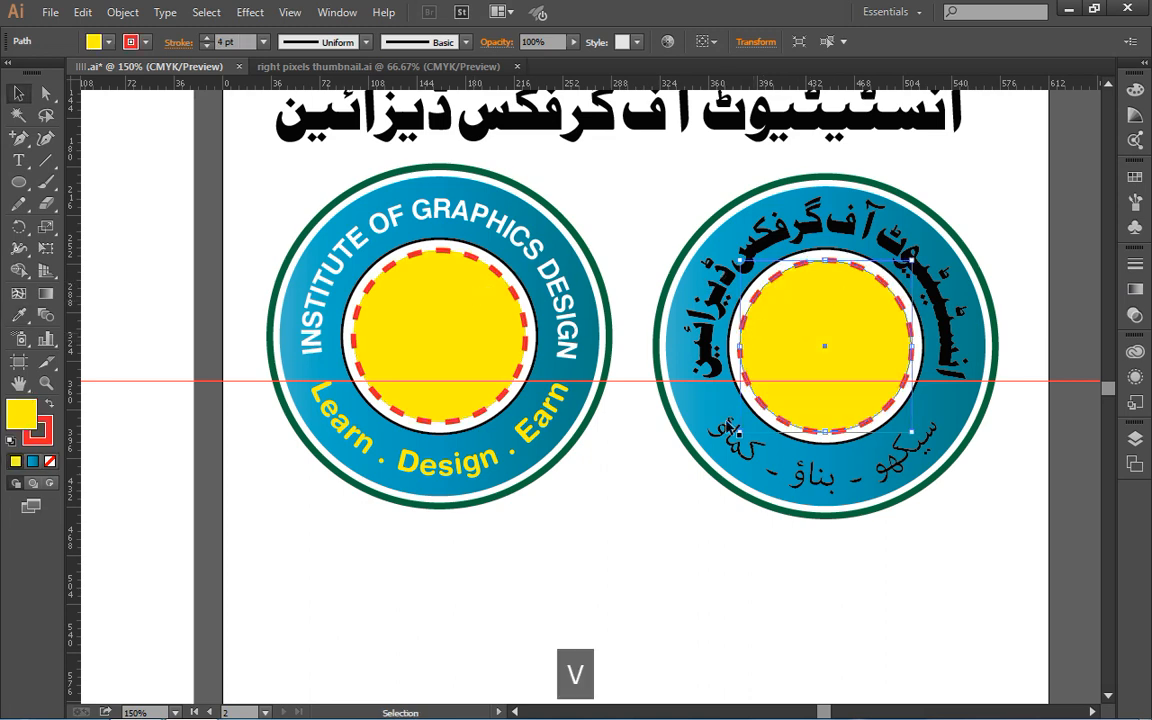
left_click(702, 507)
- Fill the upper curved Urdu text of the Urdu badge with white
left_click(822, 216)
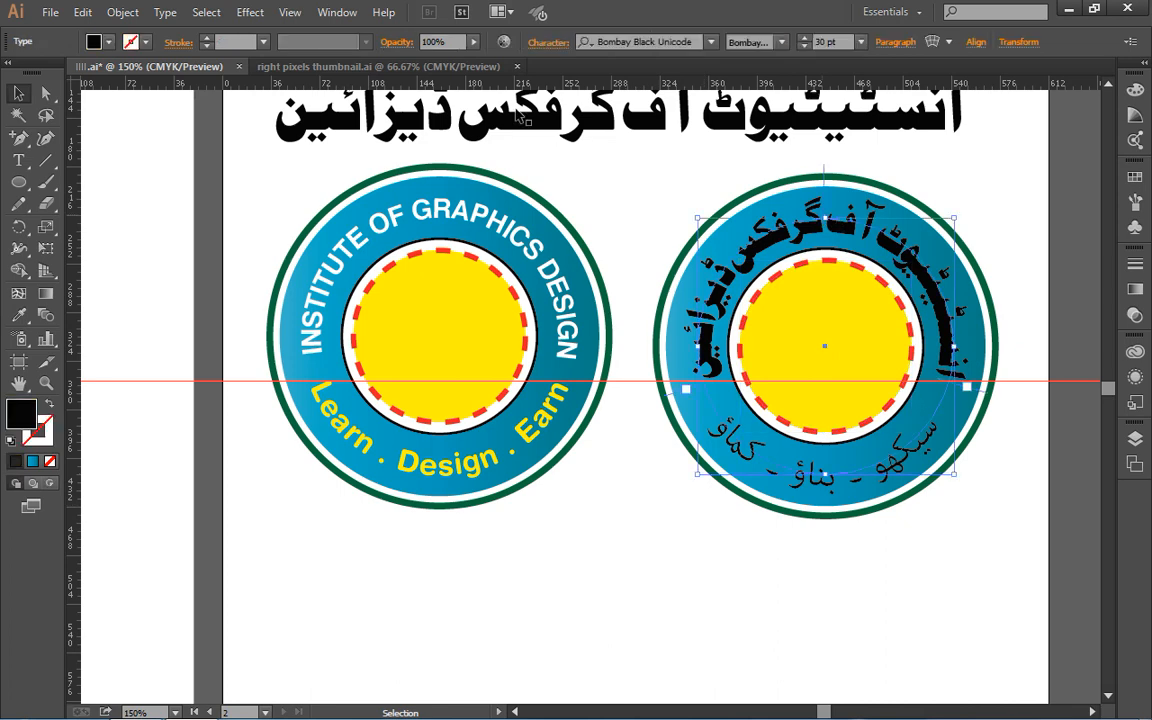
left_click(108, 44)
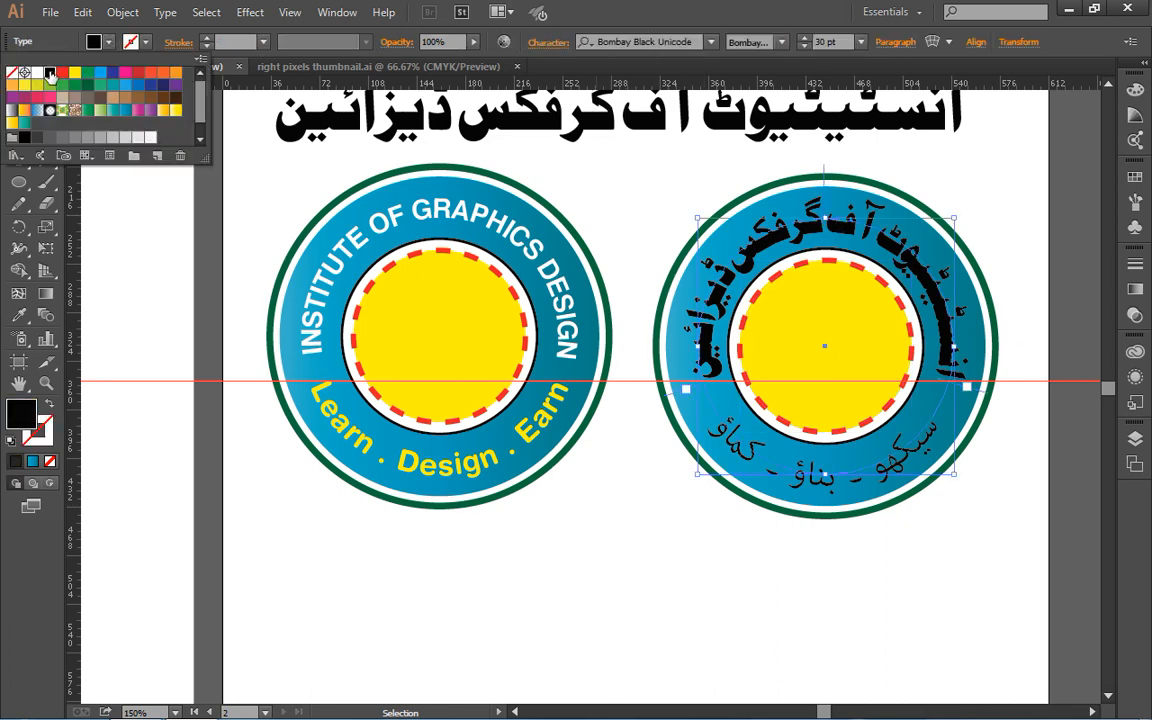
left_click(33, 63)
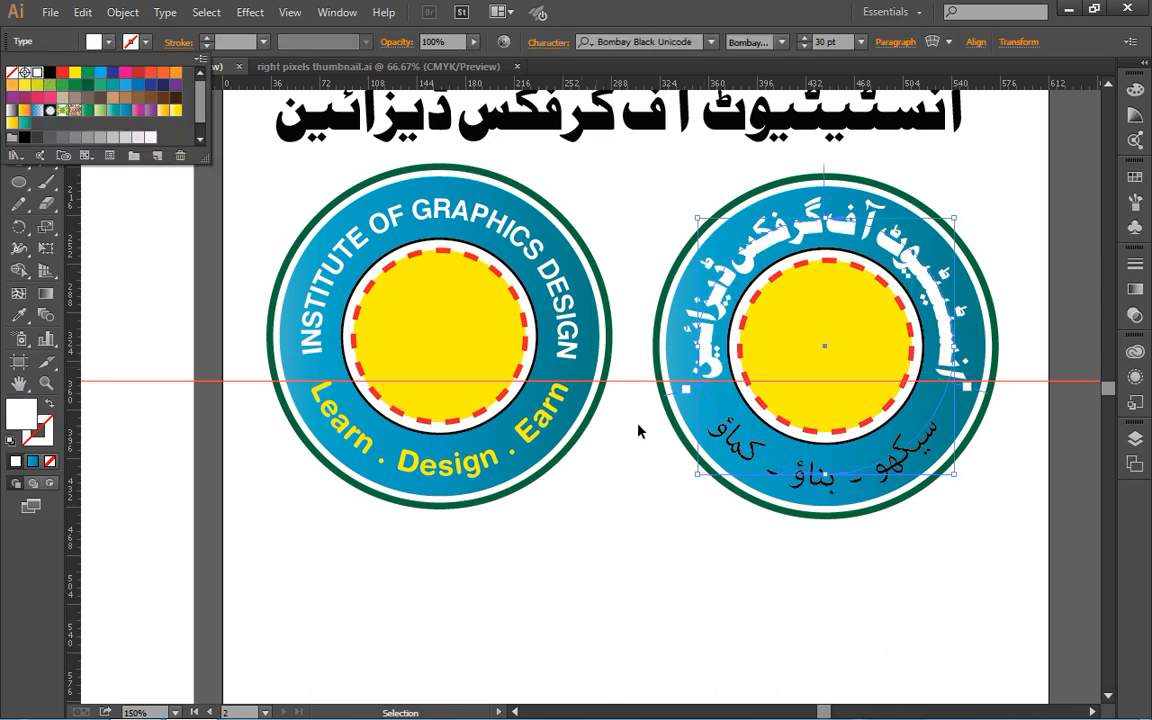
- Fill the lower curved Urdu tagline of the Urdu badge with CMYK Yellow and deselect it
left_click(800, 481)
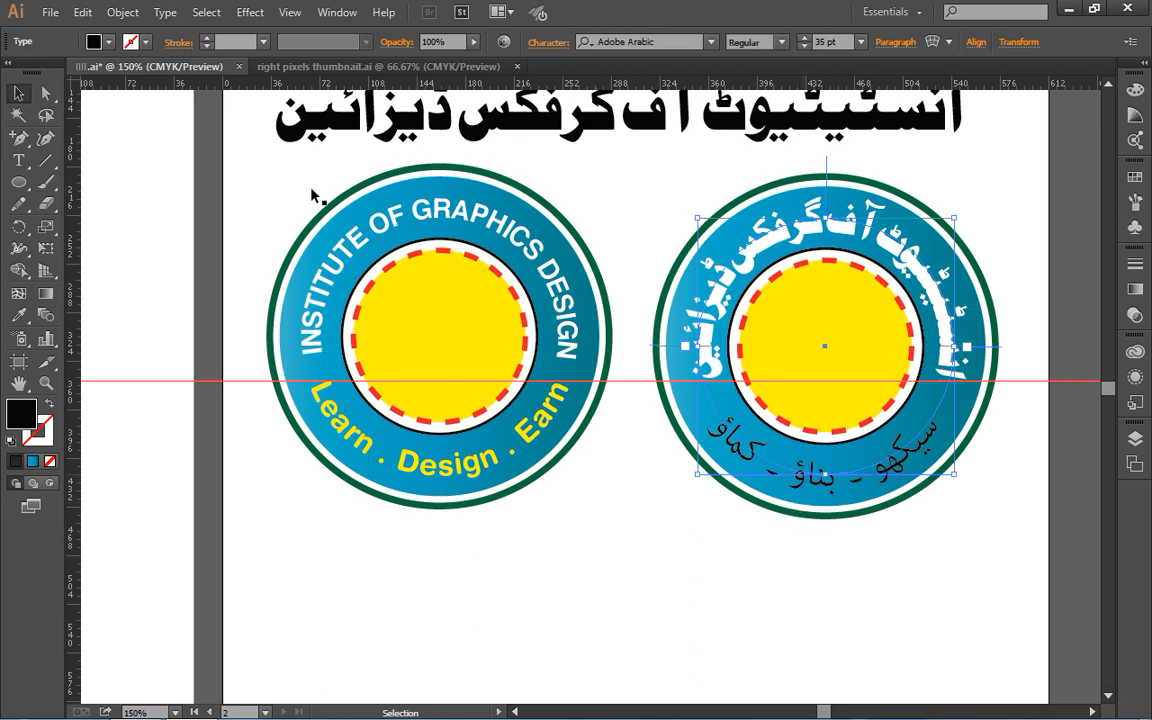
left_click(109, 42)
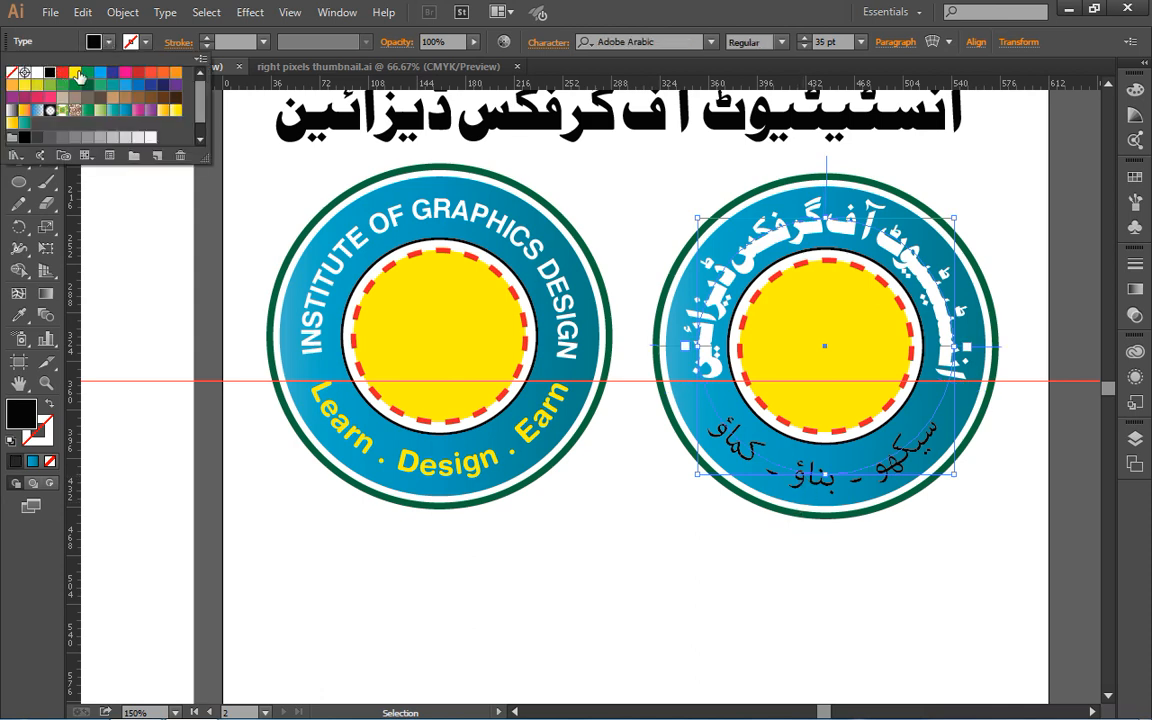
left_click(77, 74)
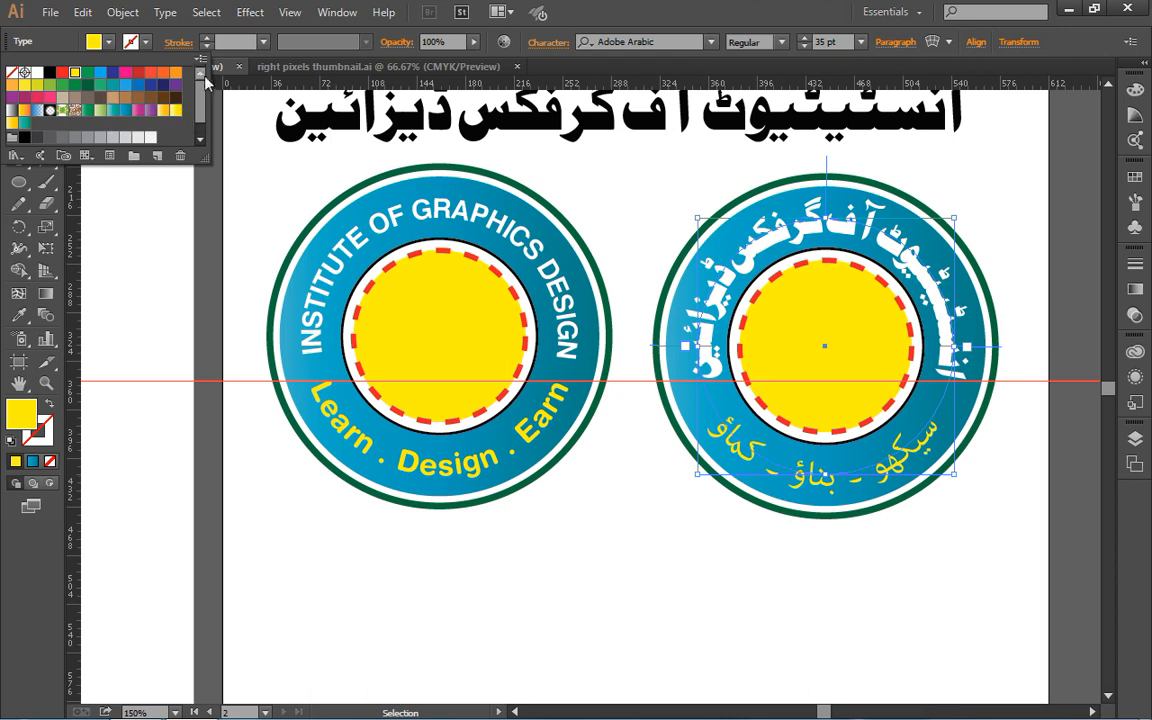
left_click(682, 475)
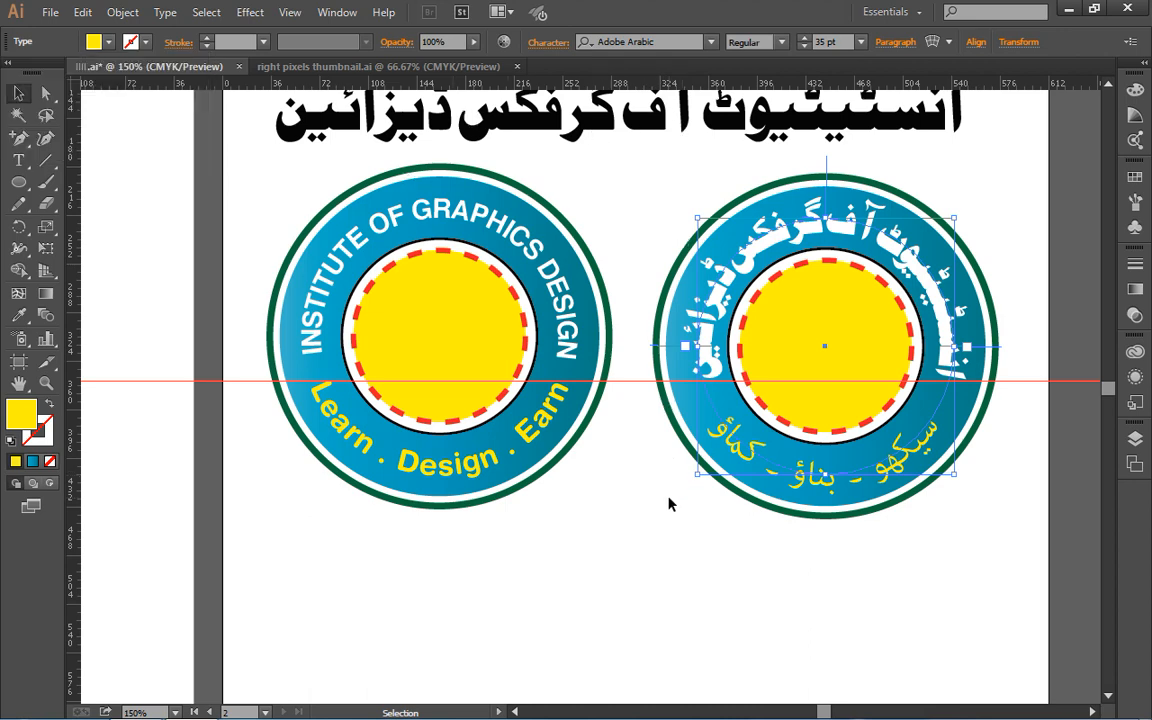
left_click(670, 504)
left_click_drag(670, 504, 647, 488)
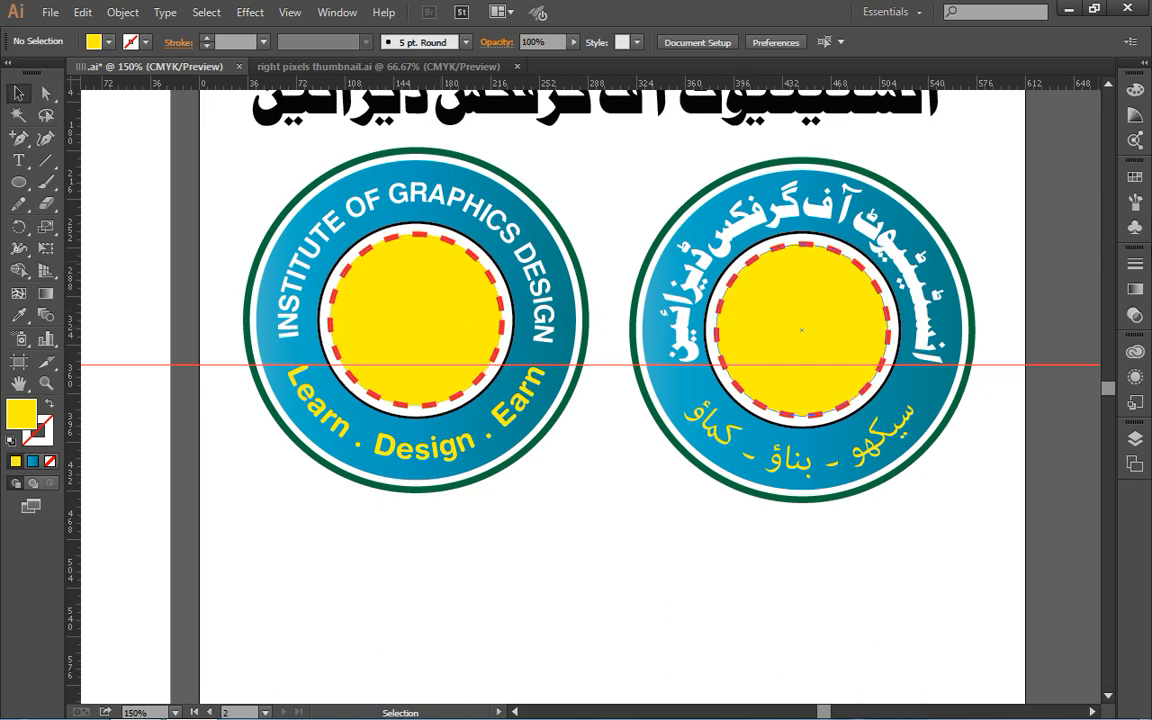
- Place the Flask symbol from the Mad Science symbol library centred in the English badge's yellow circle and shrink it slightly to fit
left_click(1137, 228)
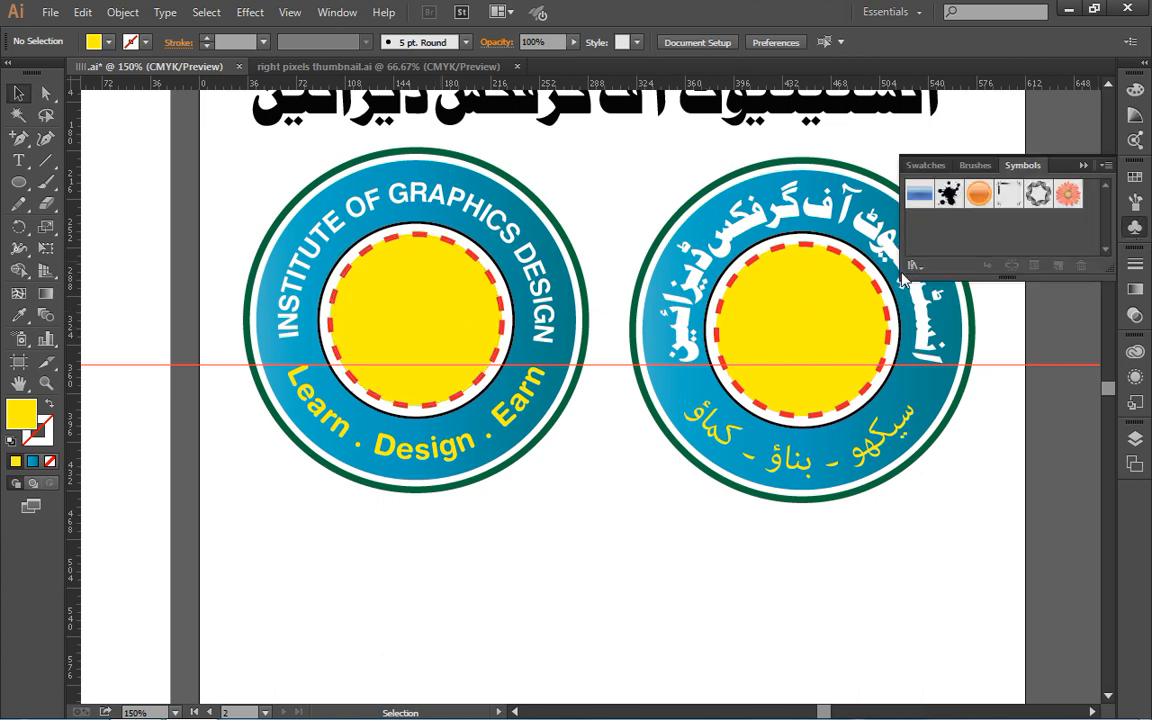
left_click(913, 265)
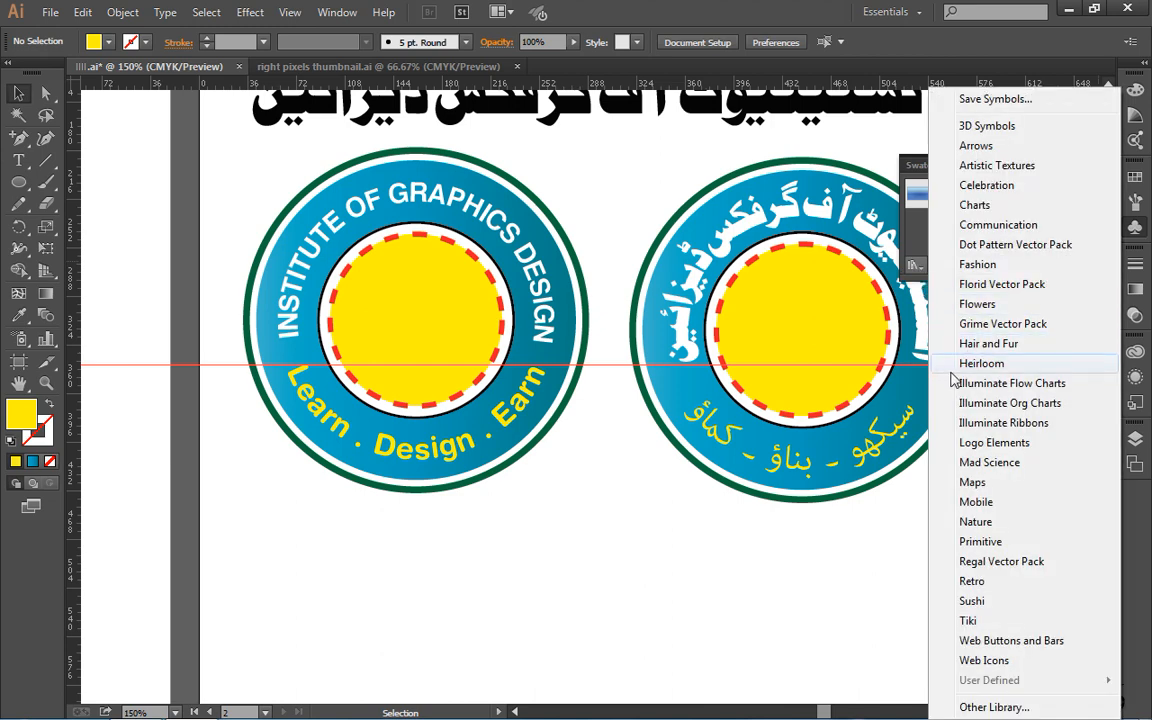
left_click(985, 462)
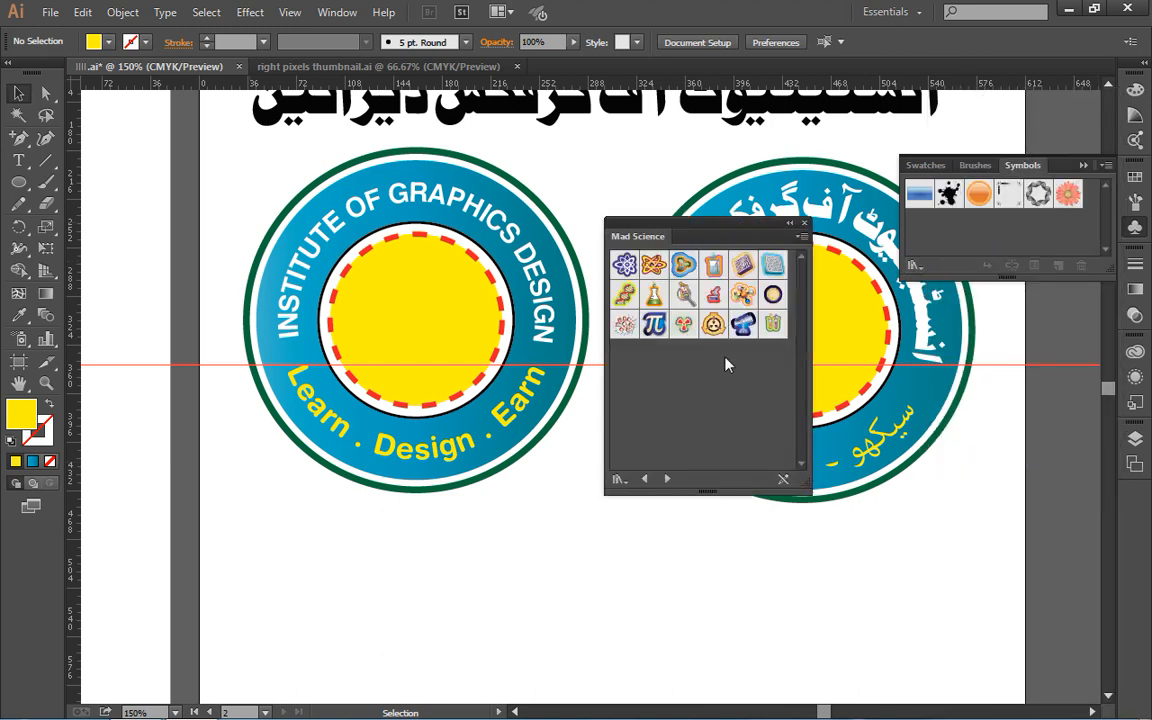
left_click_drag(654, 293, 547, 521)
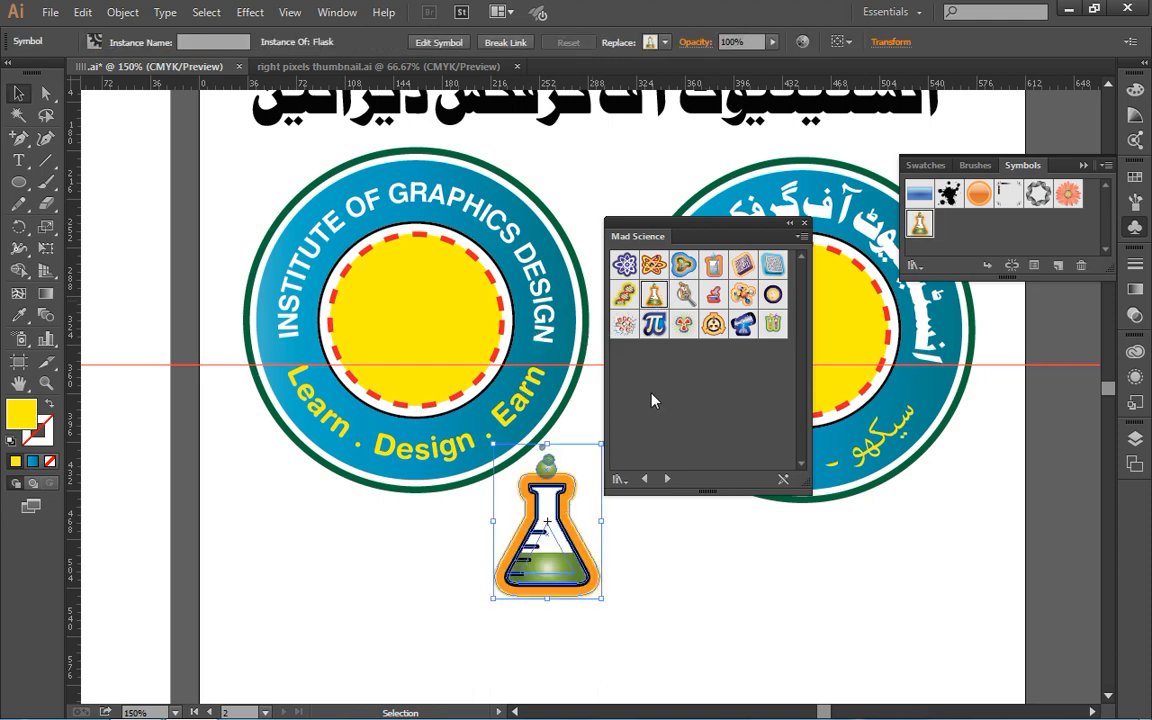
left_click(803, 223)
left_click_drag(521, 482, 409, 341)
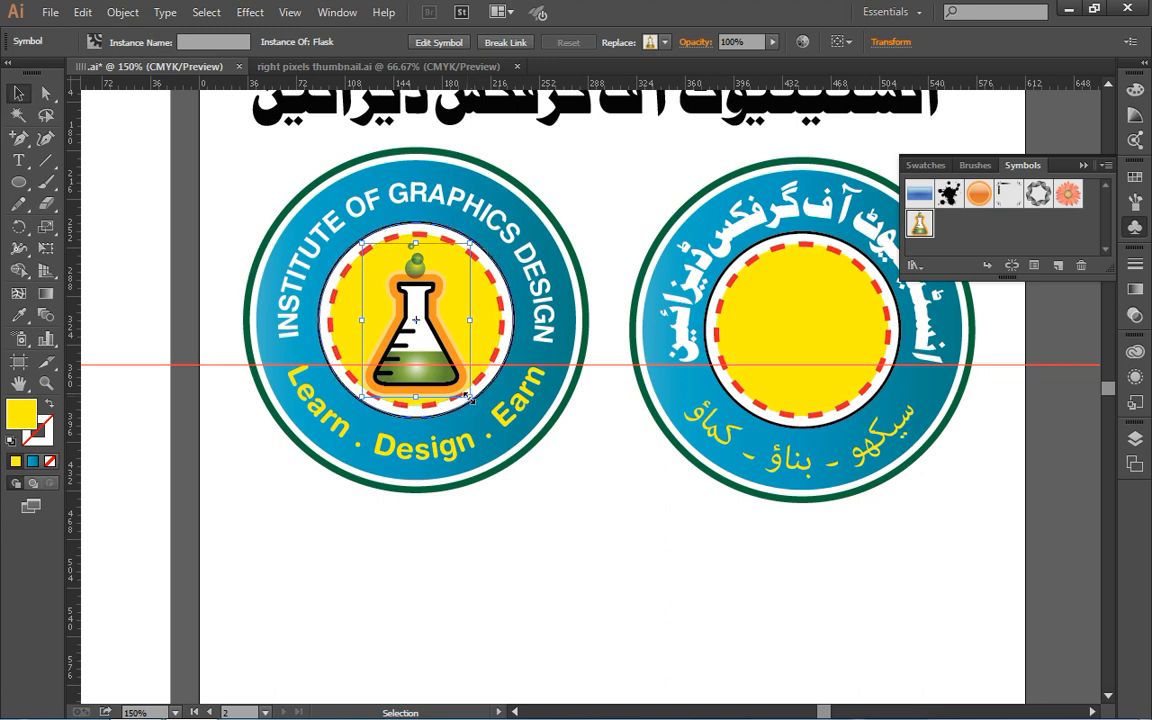
left_click_drag(469, 397, 463, 389)
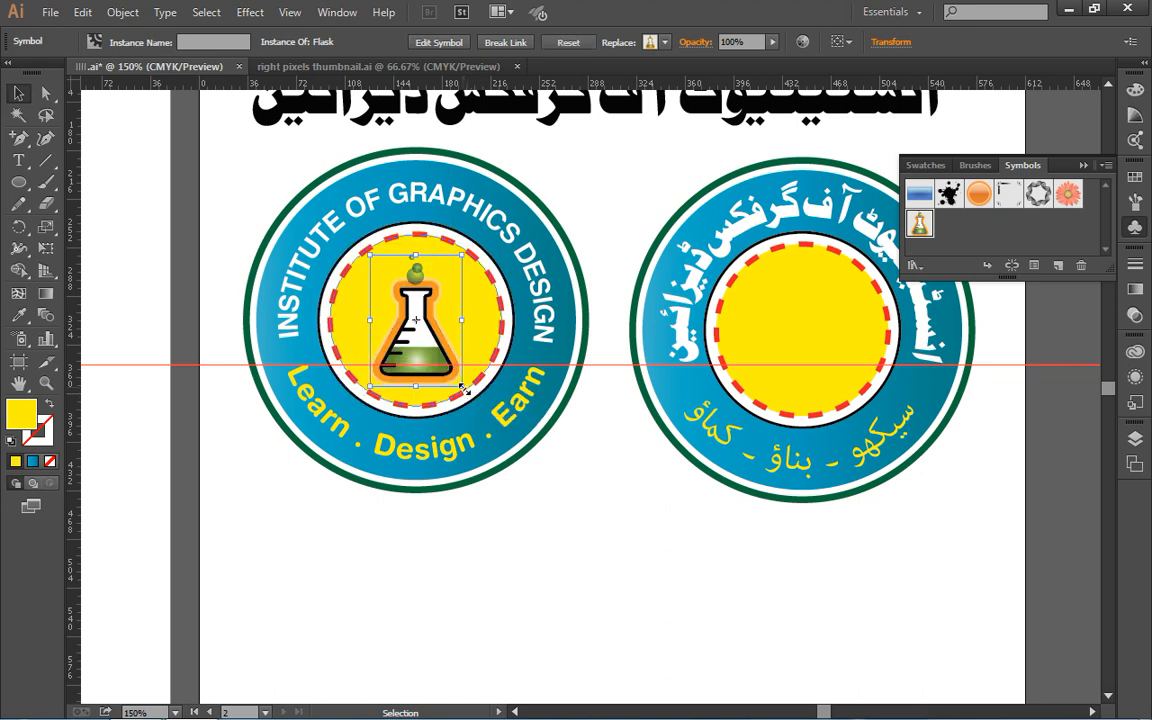
- Nudge the English badge's flask symbol slightly up, then place a duplicate of it centred in the Urdu badge's yellow circle
key("a")
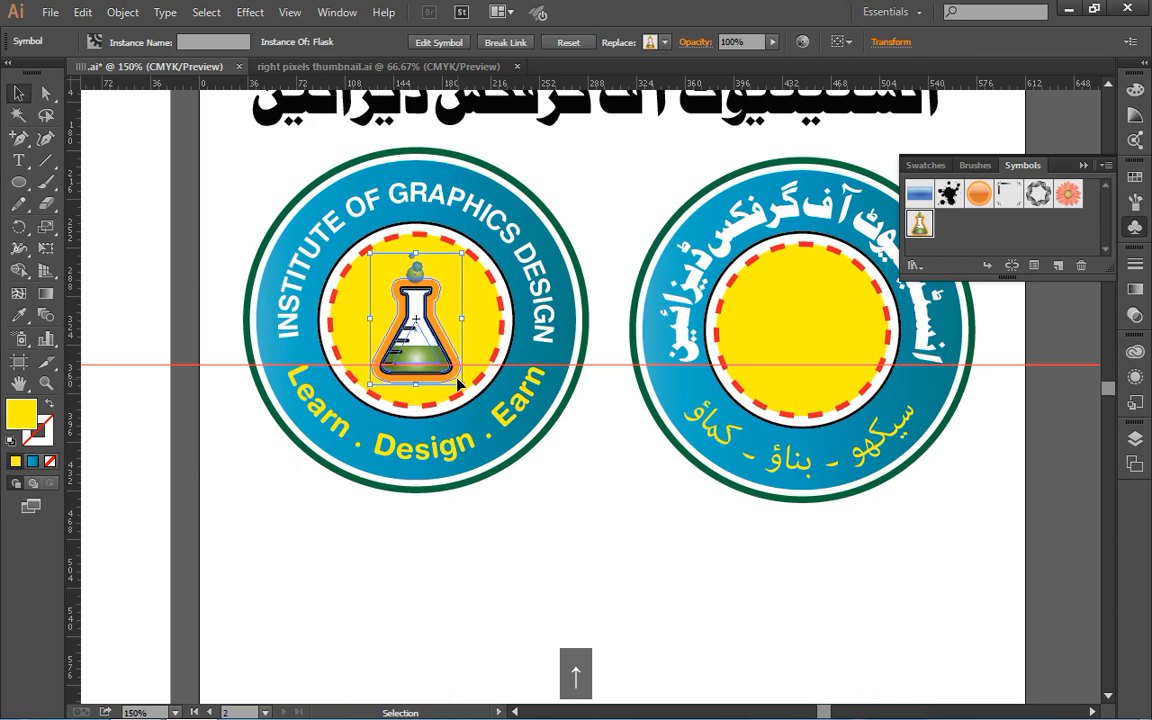
key("ctrl+v")
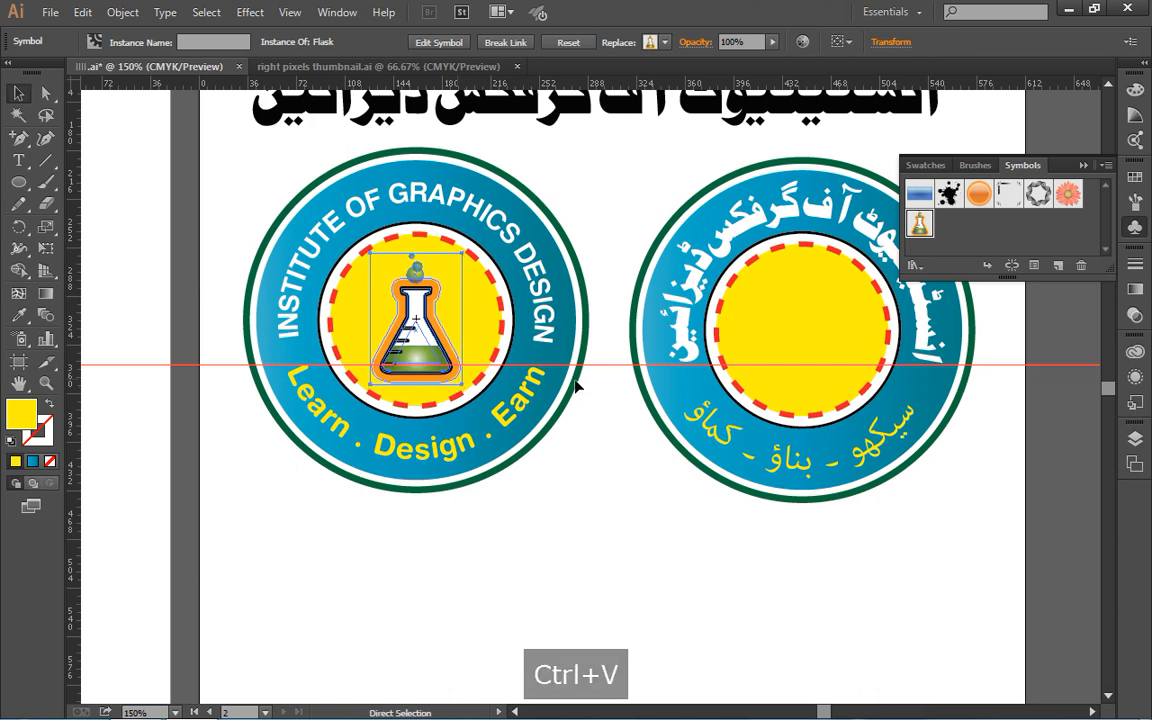
left_click_drag(579, 440, 815, 354)
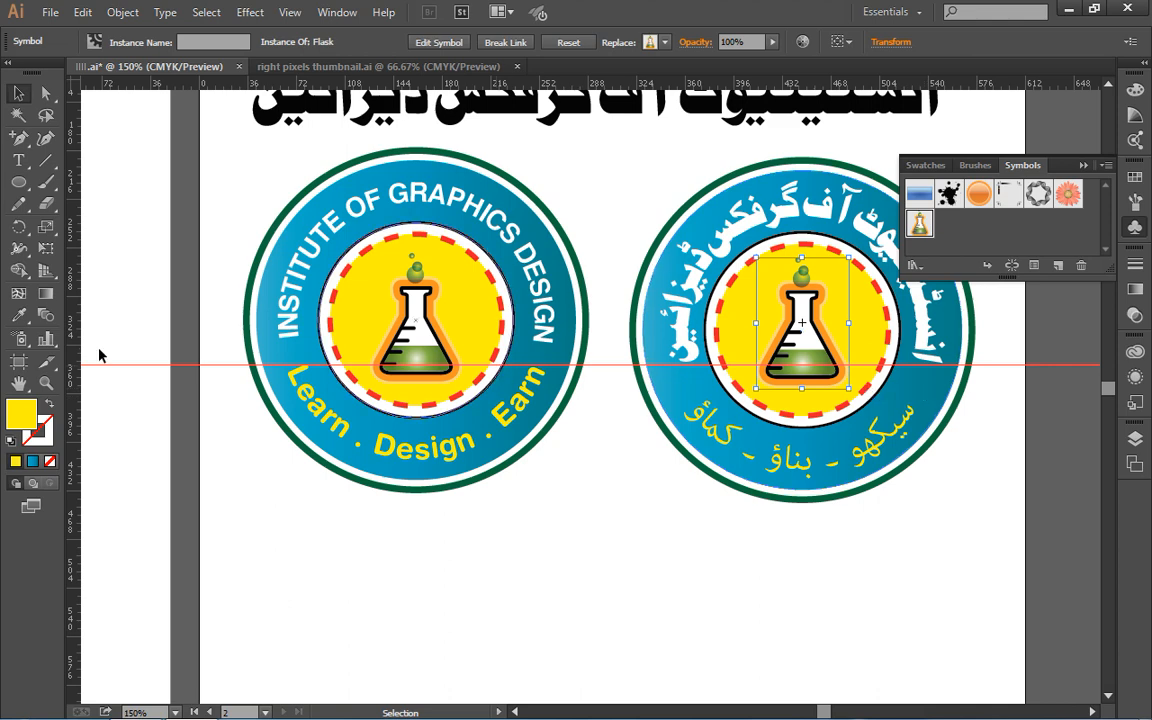
- Draw a small yellow five-pointed star on the Urdu badge's blue ring, in the gap before the tagline's left end, and adjust its position
left_click(18, 183)
left_click(80, 269)
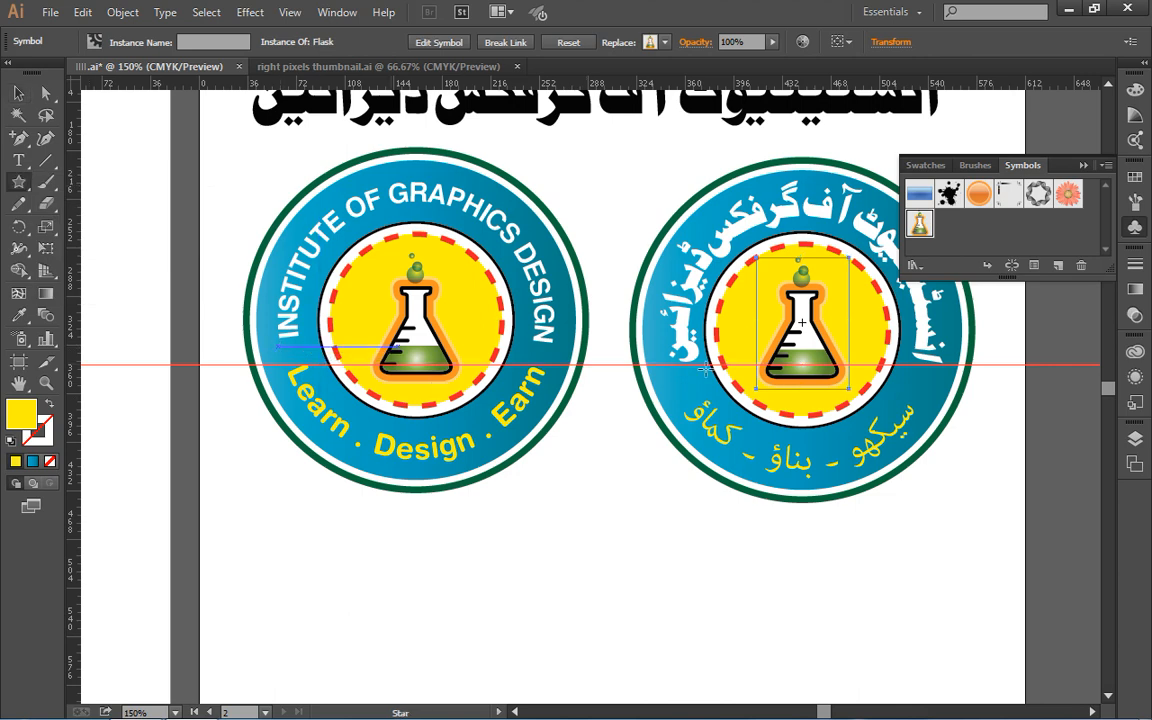
left_click_drag(674, 382, 681, 390)
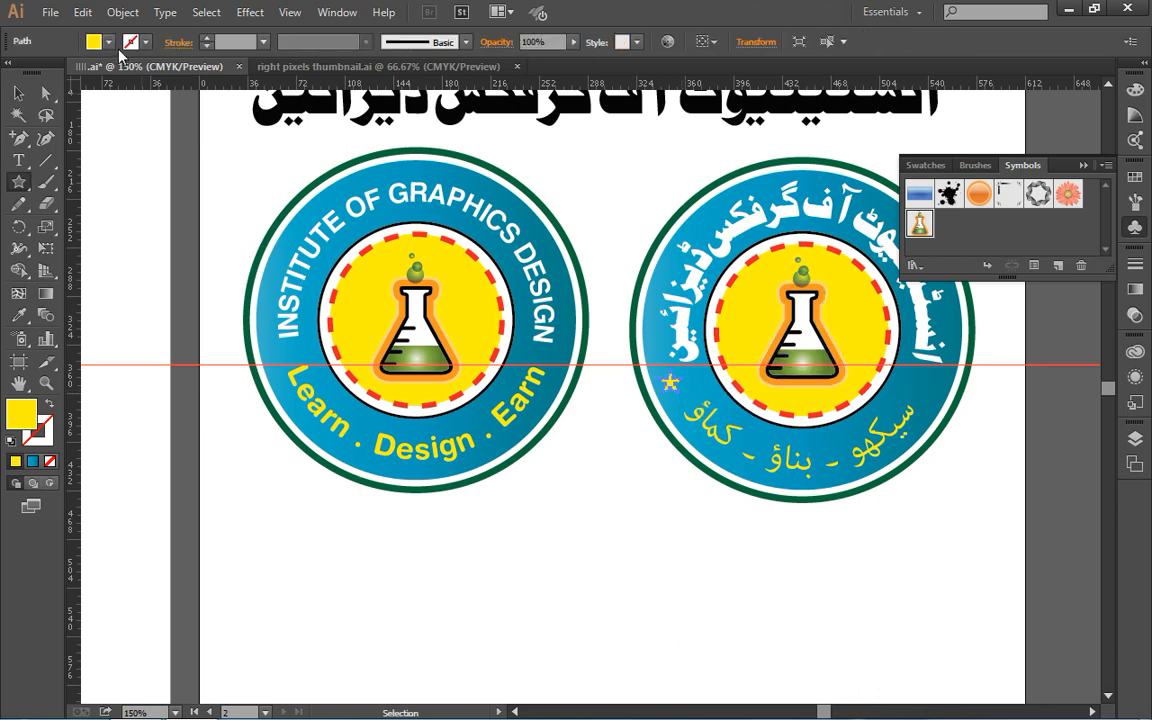
left_click(18, 93)
left_click(636, 466)
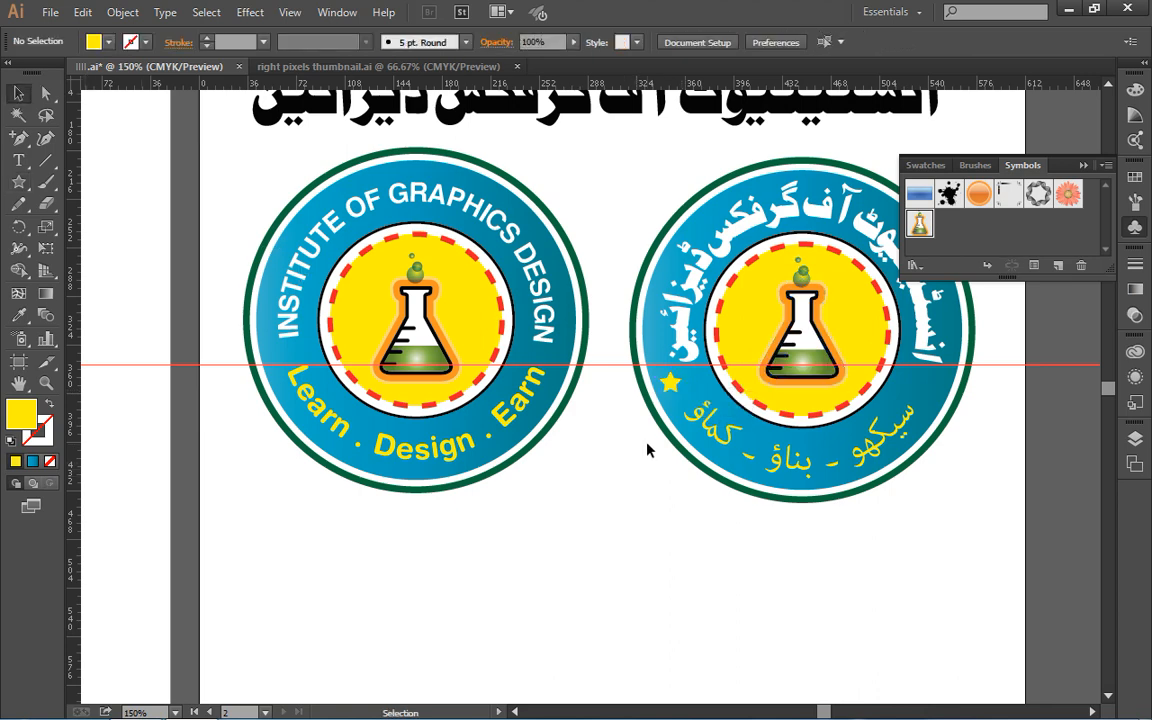
key("ctrl+equal")
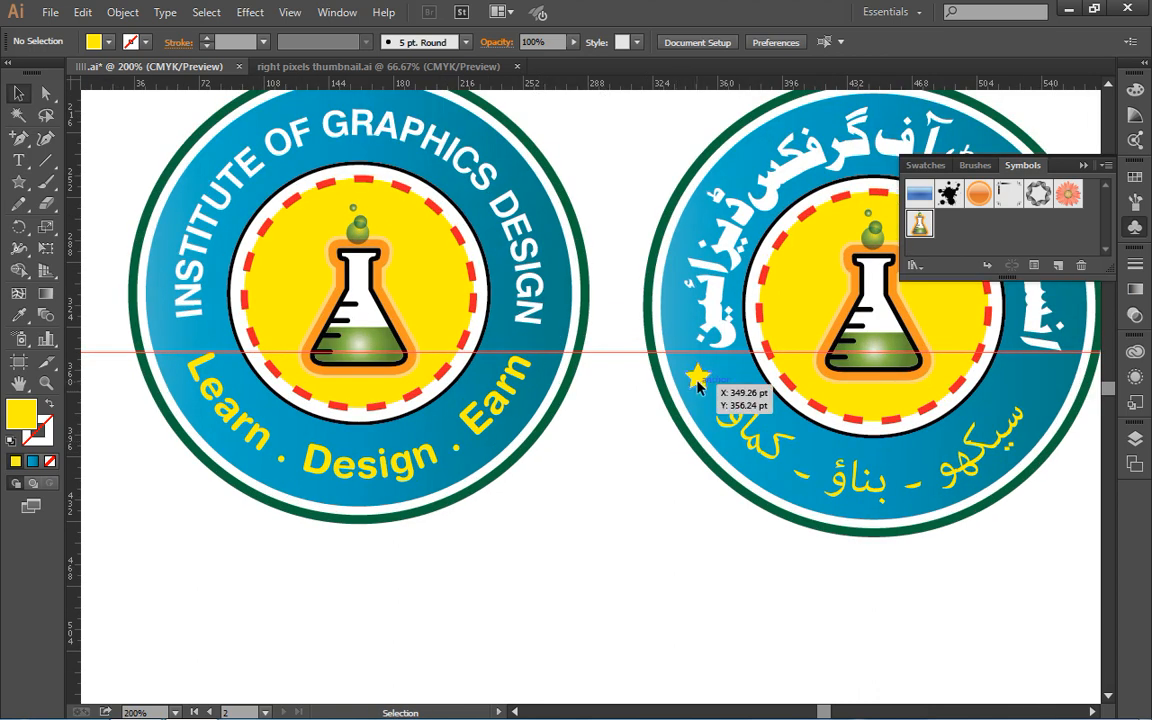
left_click_drag(707, 383, 712, 386)
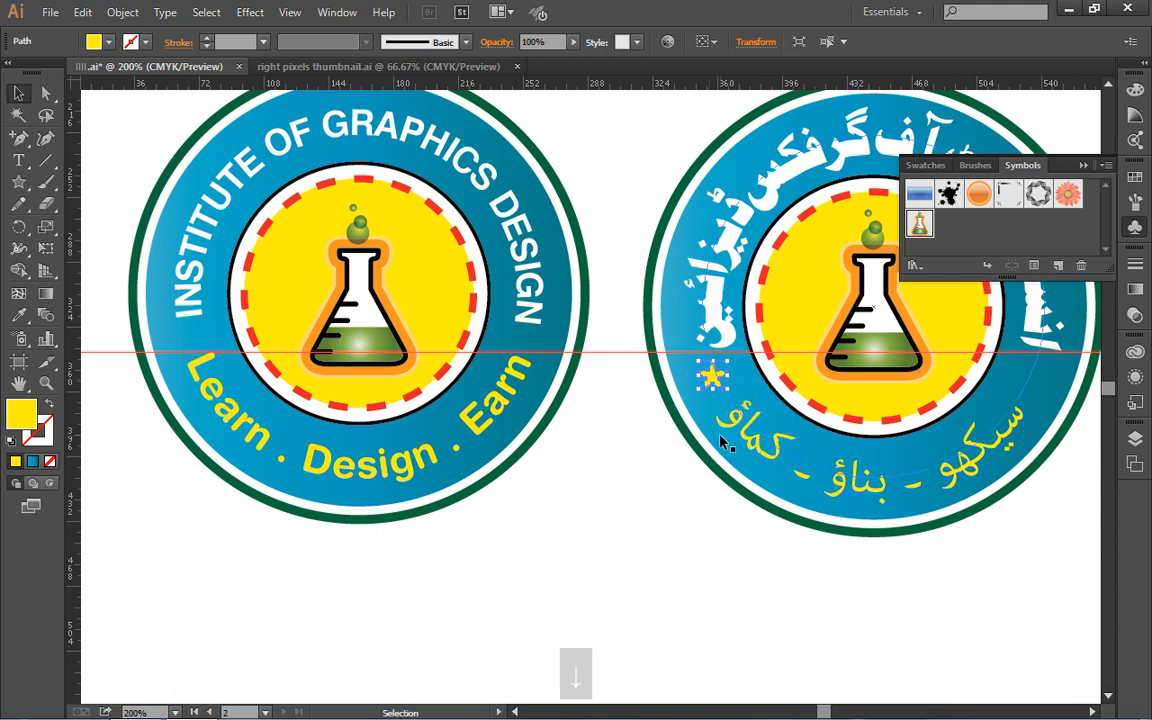
- Duplicate the yellow star into the opposite gap of the Urdu badge's ring, level with the first star, and deselect it
key("ctrl+c")
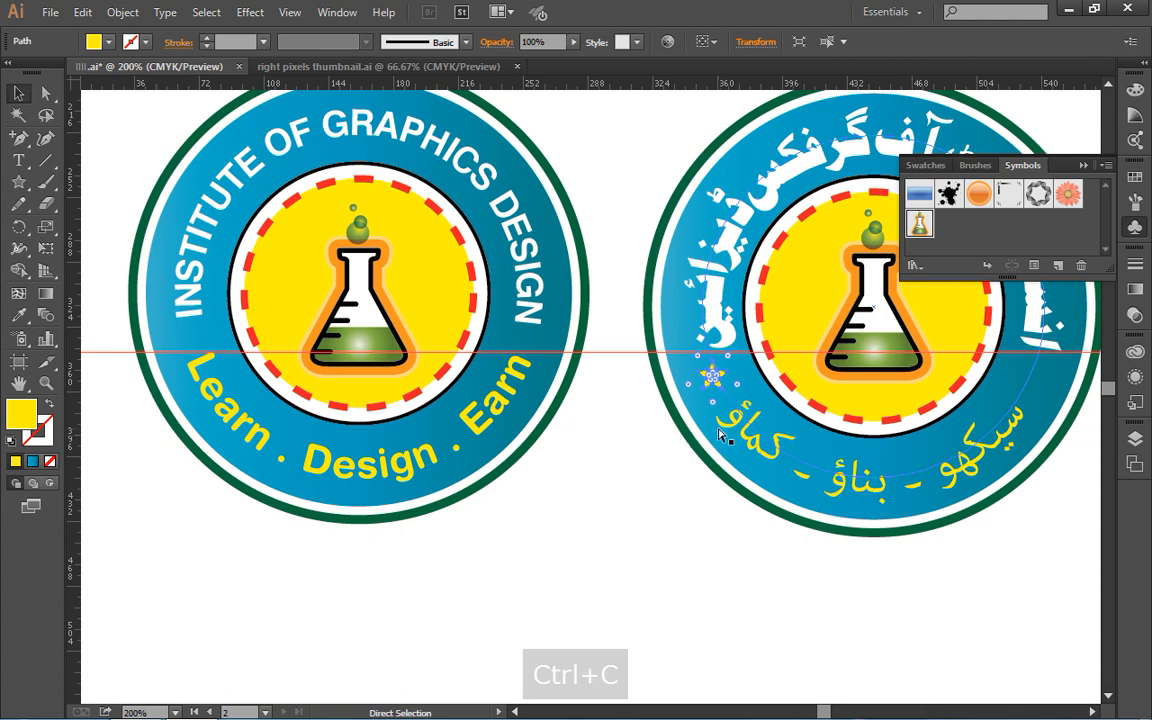
key("ctrl+v")
key("ctrl+v")
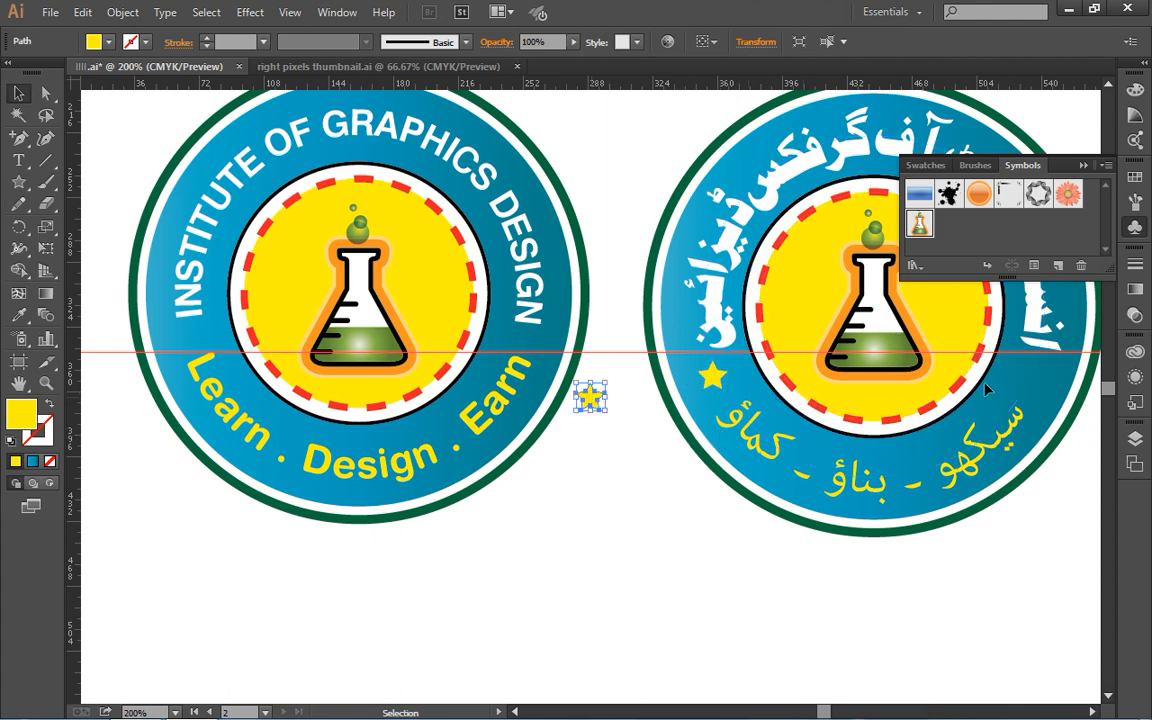
left_click_drag(591, 400, 1040, 380)
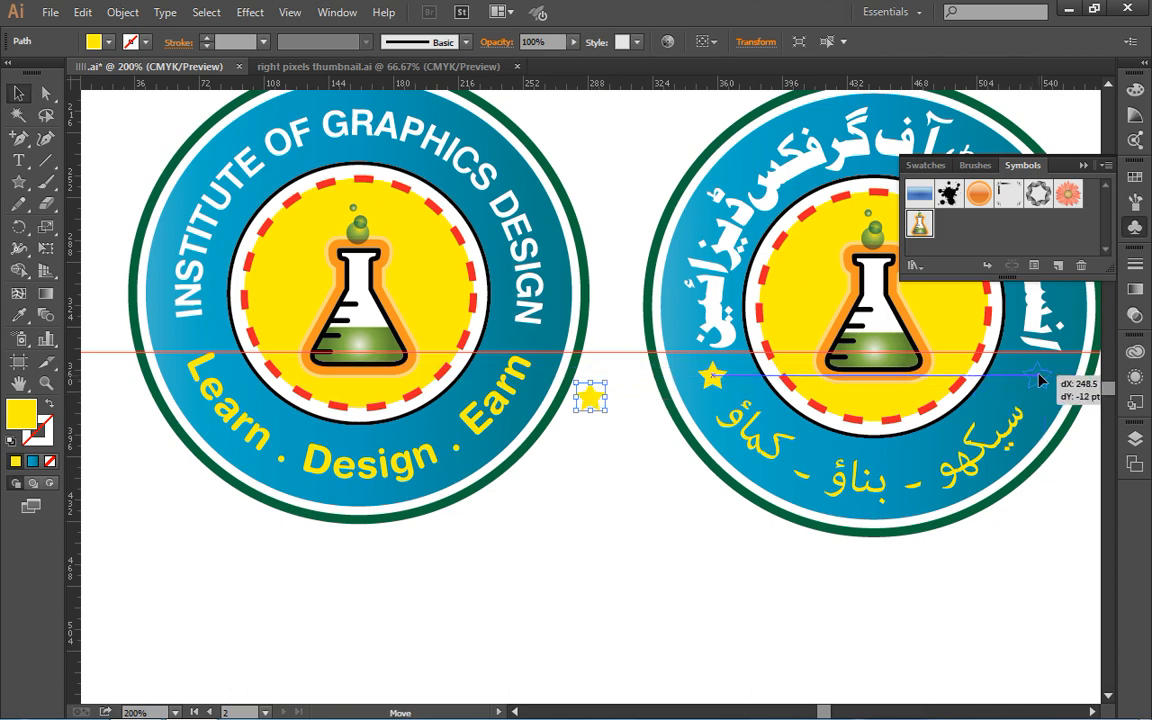
left_click_drag(1040, 380, 1039, 379)
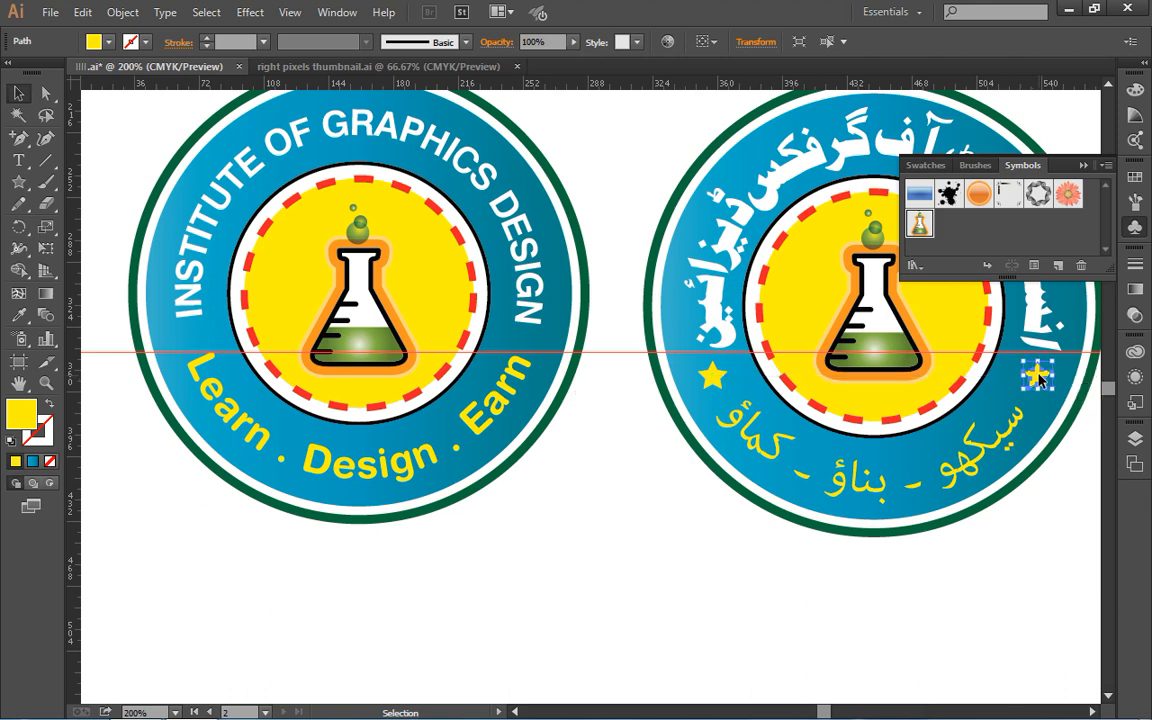
key("Left")
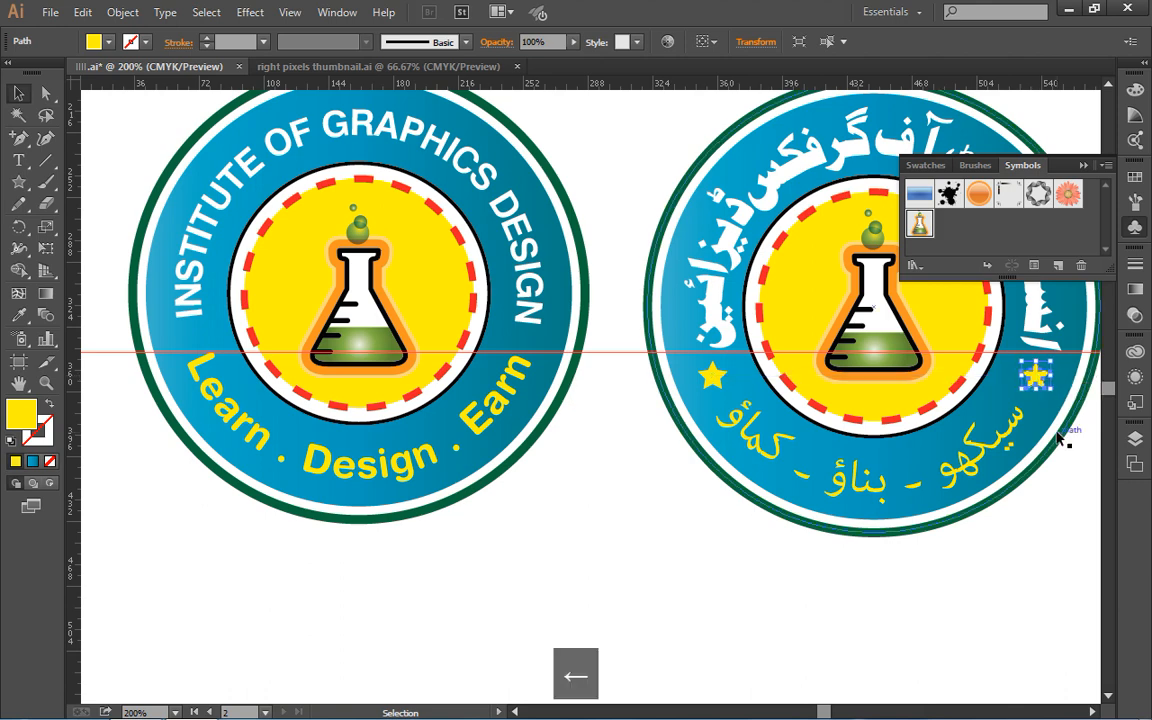
left_click(1057, 487)
- Draw a tiny yellow star at the top centre of the English badge's blue ring, above the curved title
key("space")
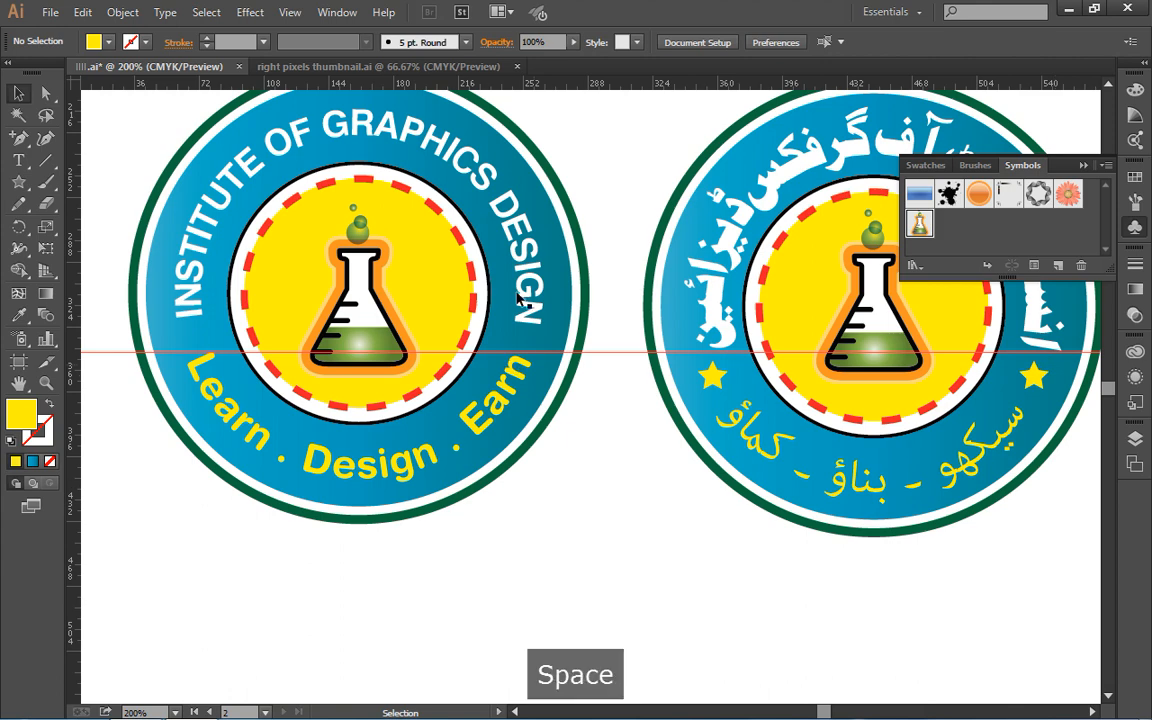
left_click_drag(581, 368, 658, 471)
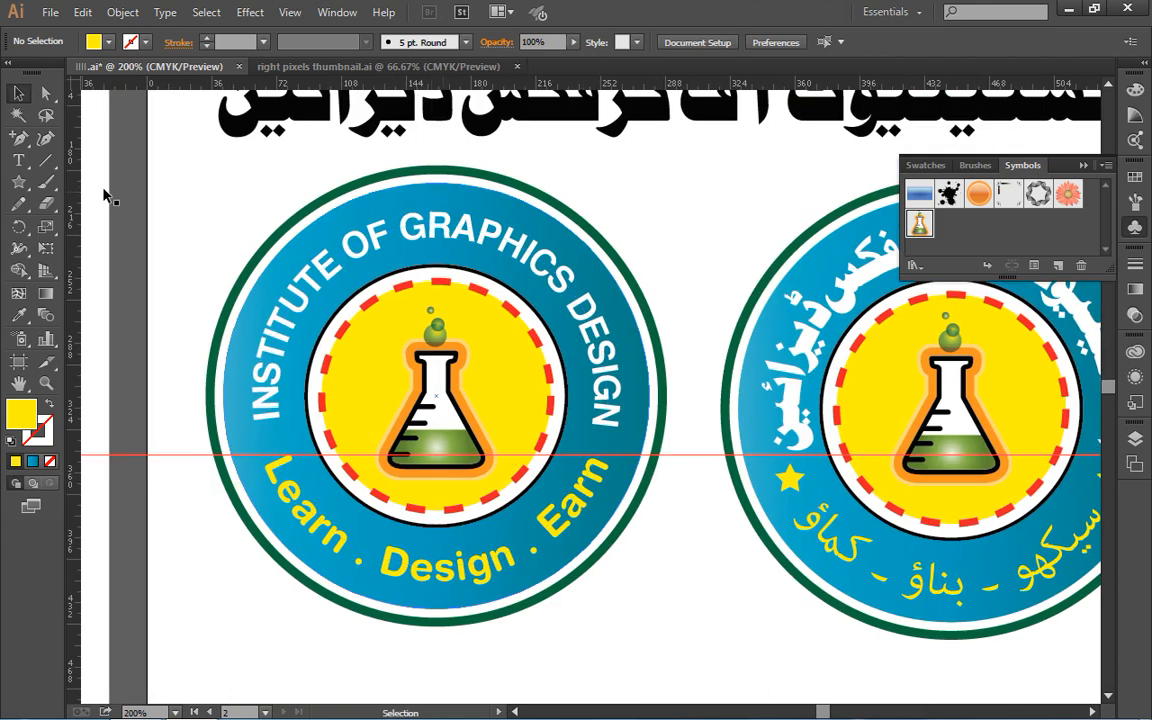
left_click(22, 187)
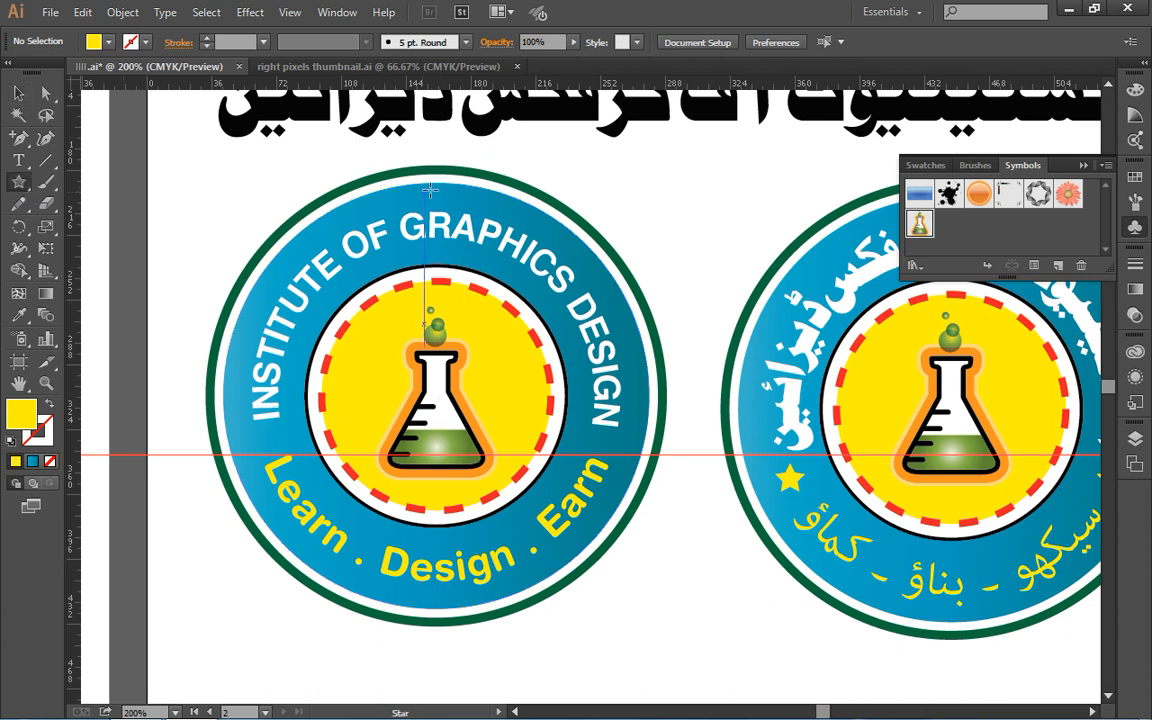
left_click_drag(437, 196, 438, 190)
key("v")
- Cut the flask symbol from the English badge's yellow circle to expose its centre point
key("ctrl+plus")
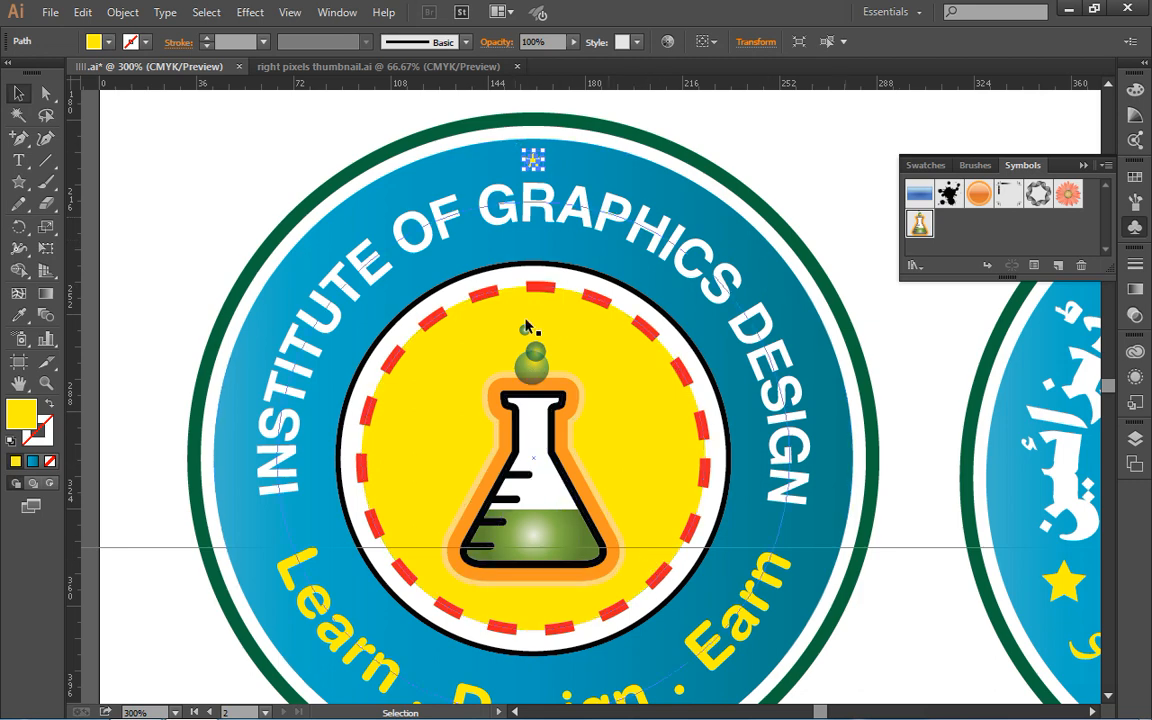
left_click(551, 492)
key("ctrl")
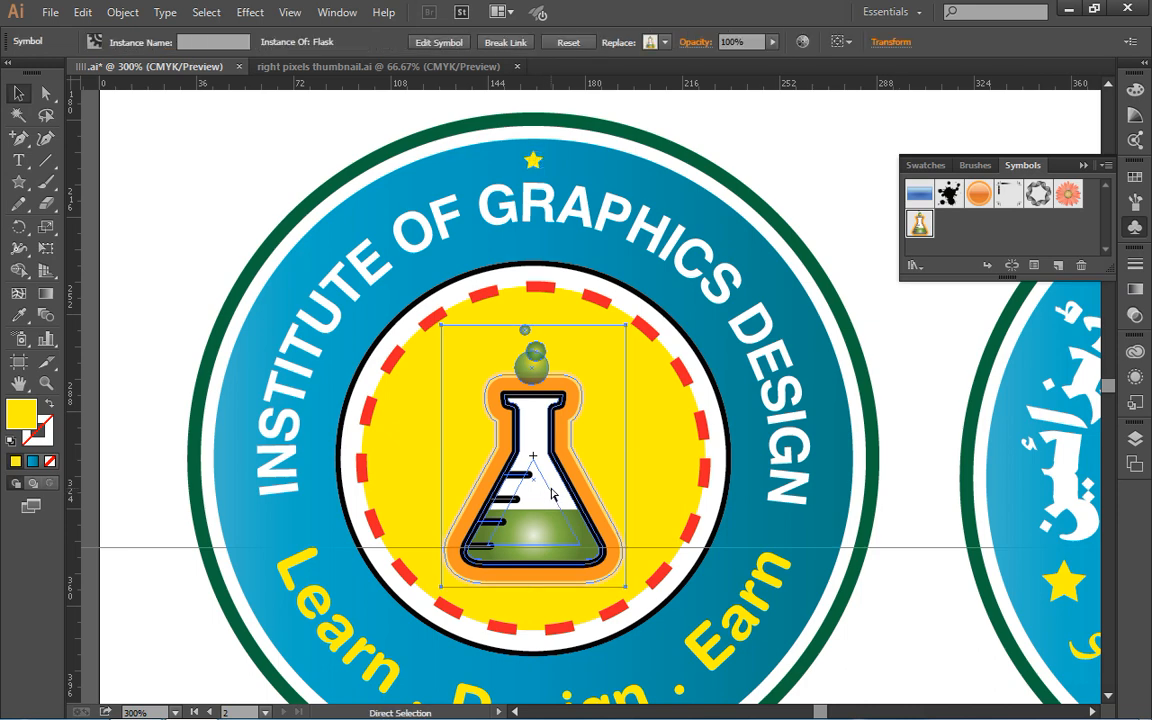
key("ctrl+x")
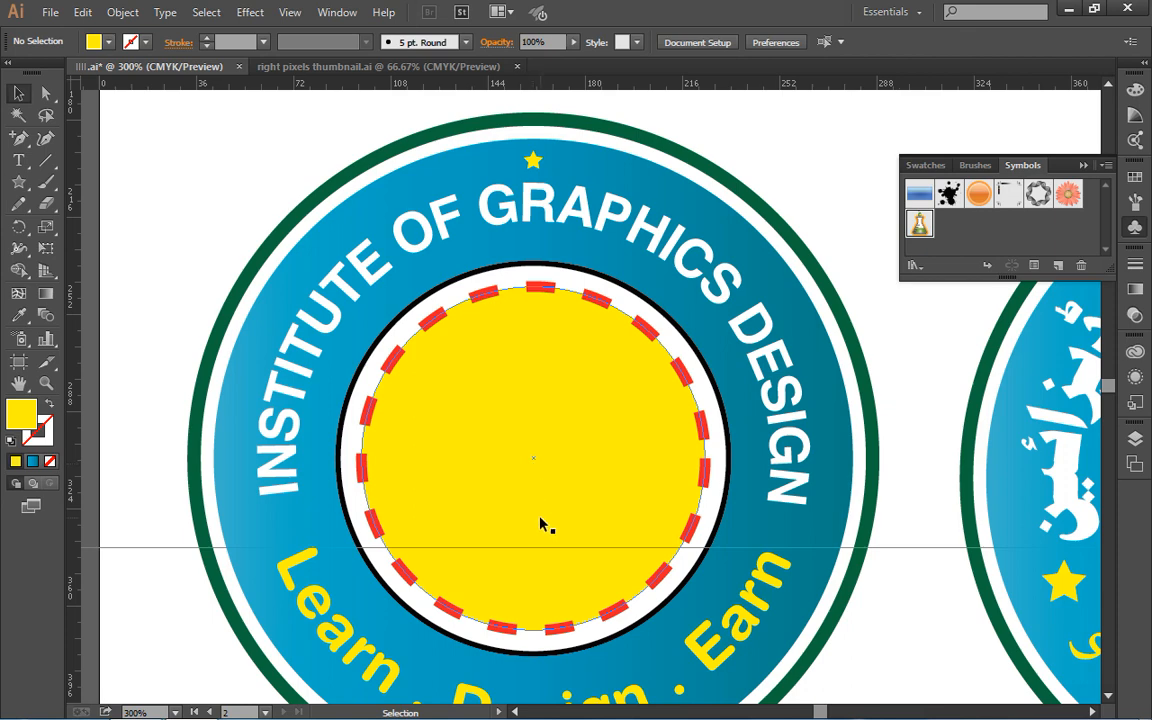
- Unlock the guides and, in Outline view, align the horizontal guide and a new vertical guide with the English badge's centre point
right_click(890, 550)
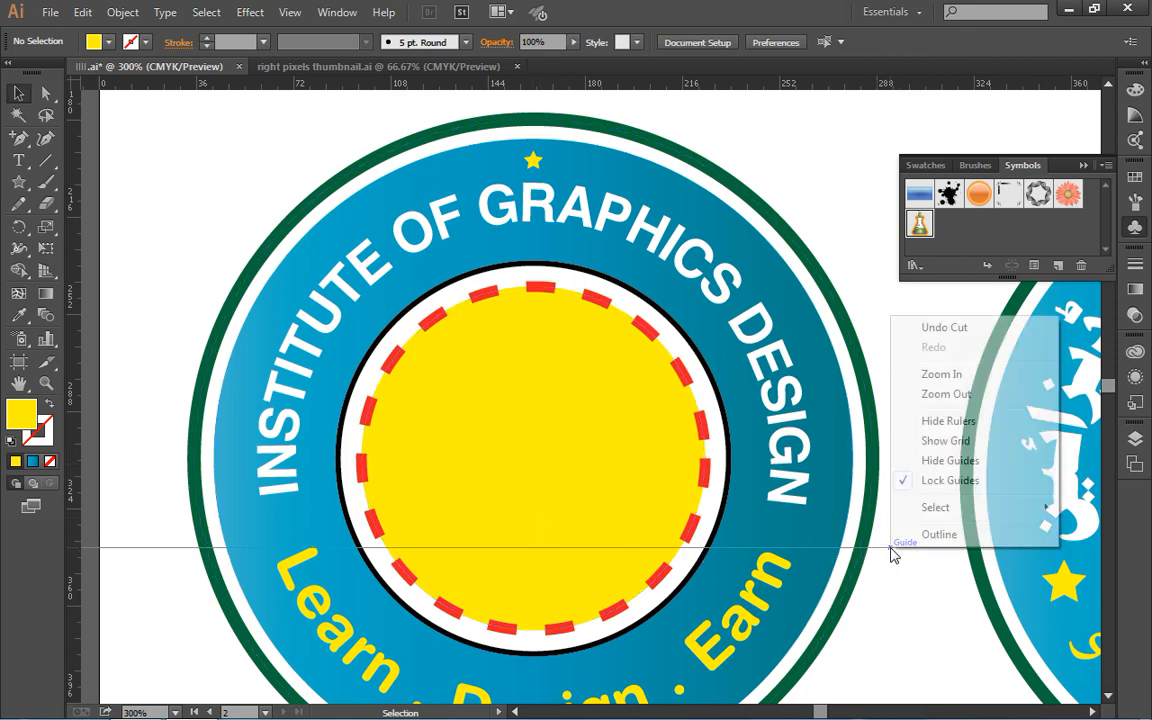
left_click(940, 478)
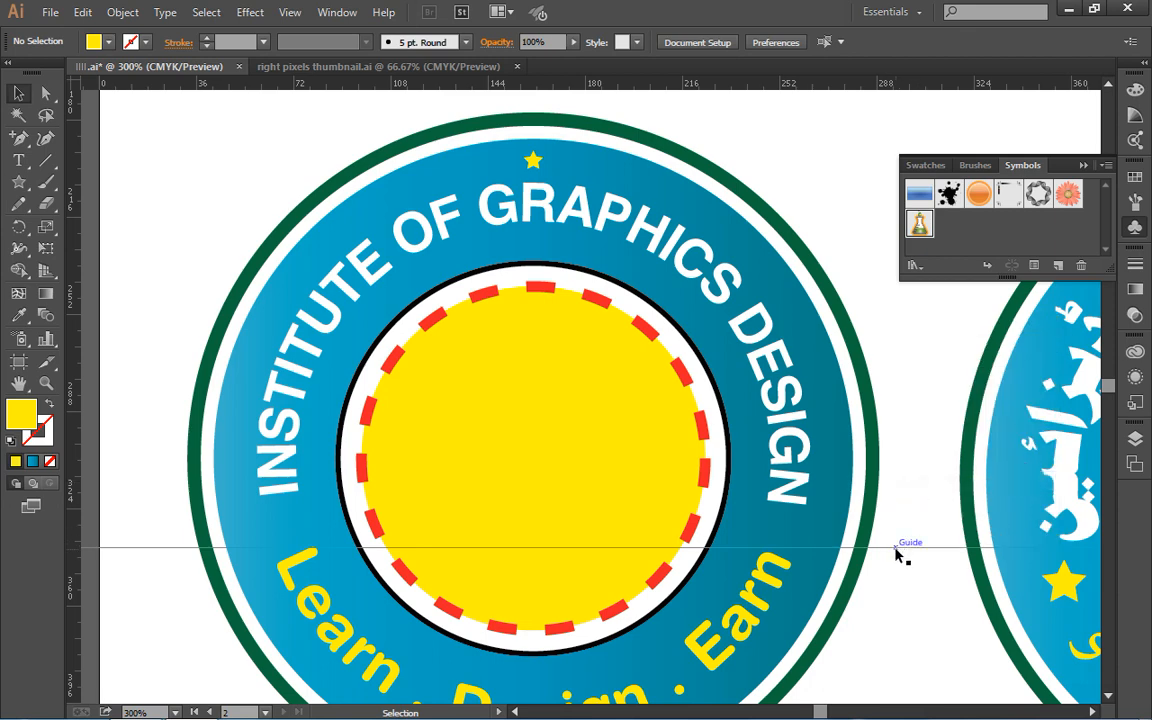
left_click_drag(899, 550, 887, 489)
key("a")
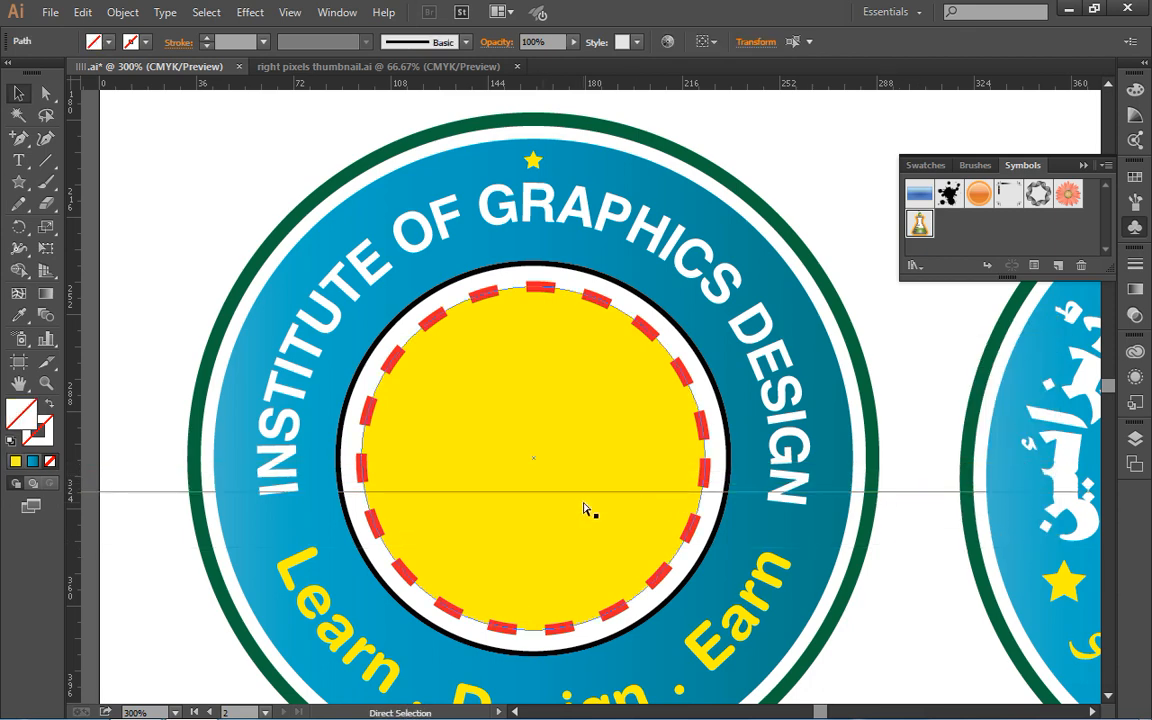
key("ctrl+y")
left_click_drag(886, 491, 883, 464)
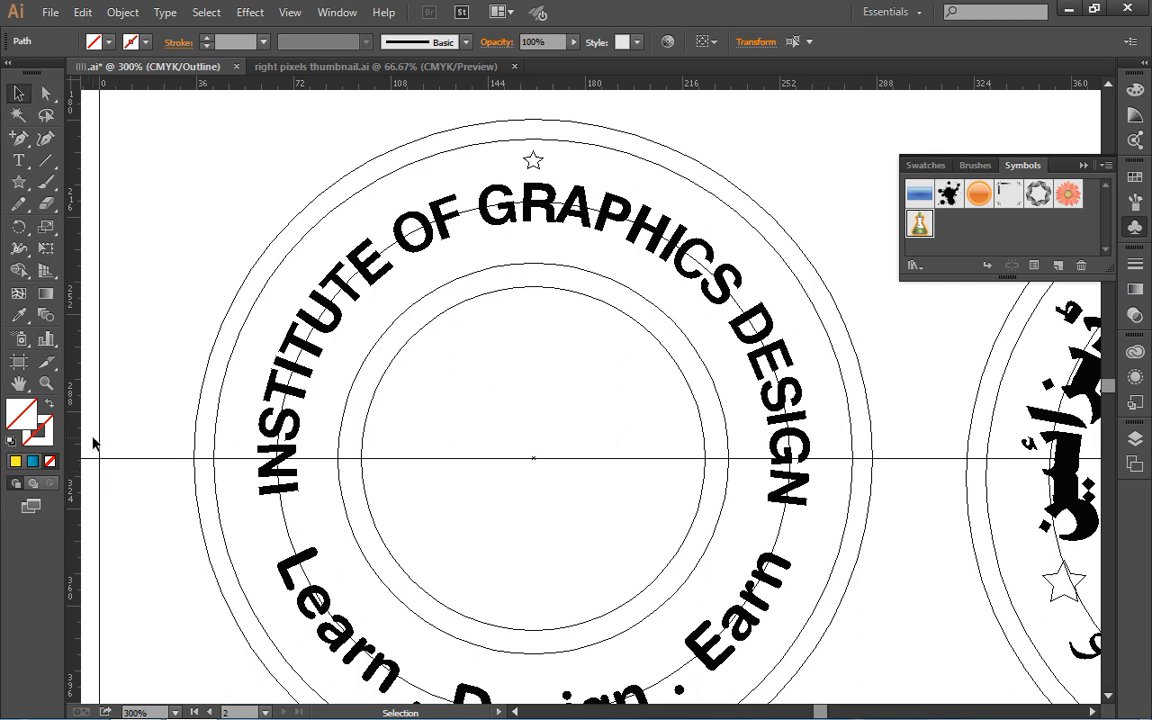
left_click_drag(74, 445, 534, 459)
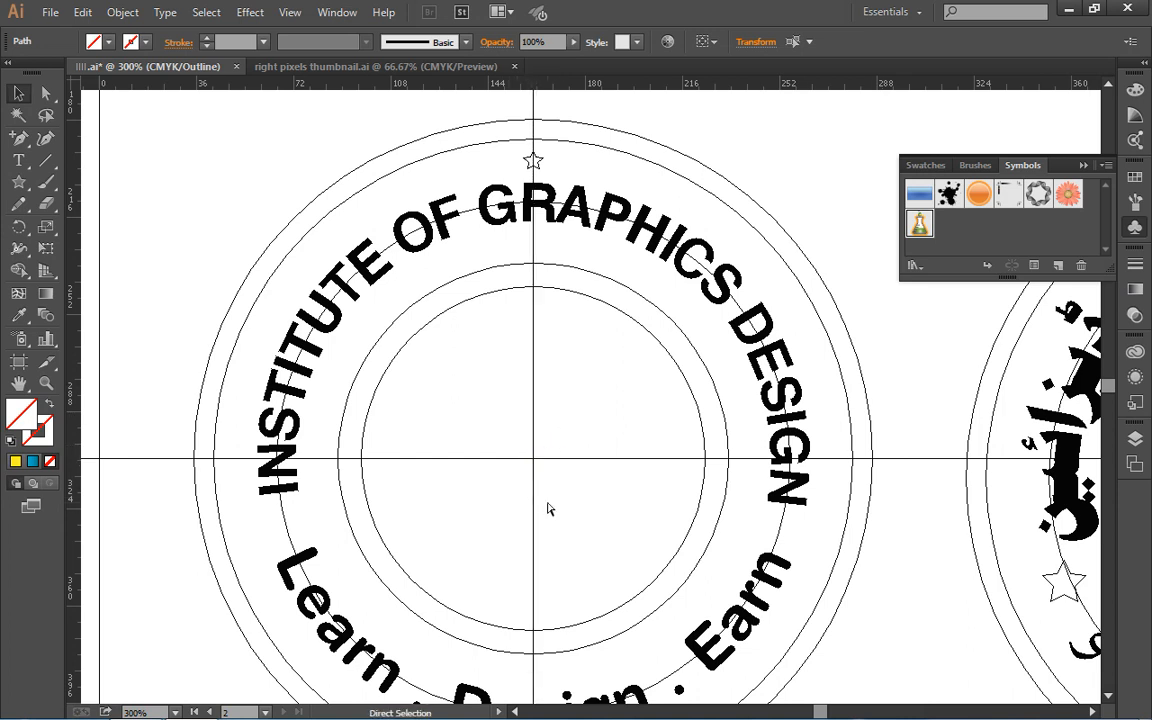
- Return to Preview mode and paste the cut flask in front at its original position in the English badge
key("ctrl+y")
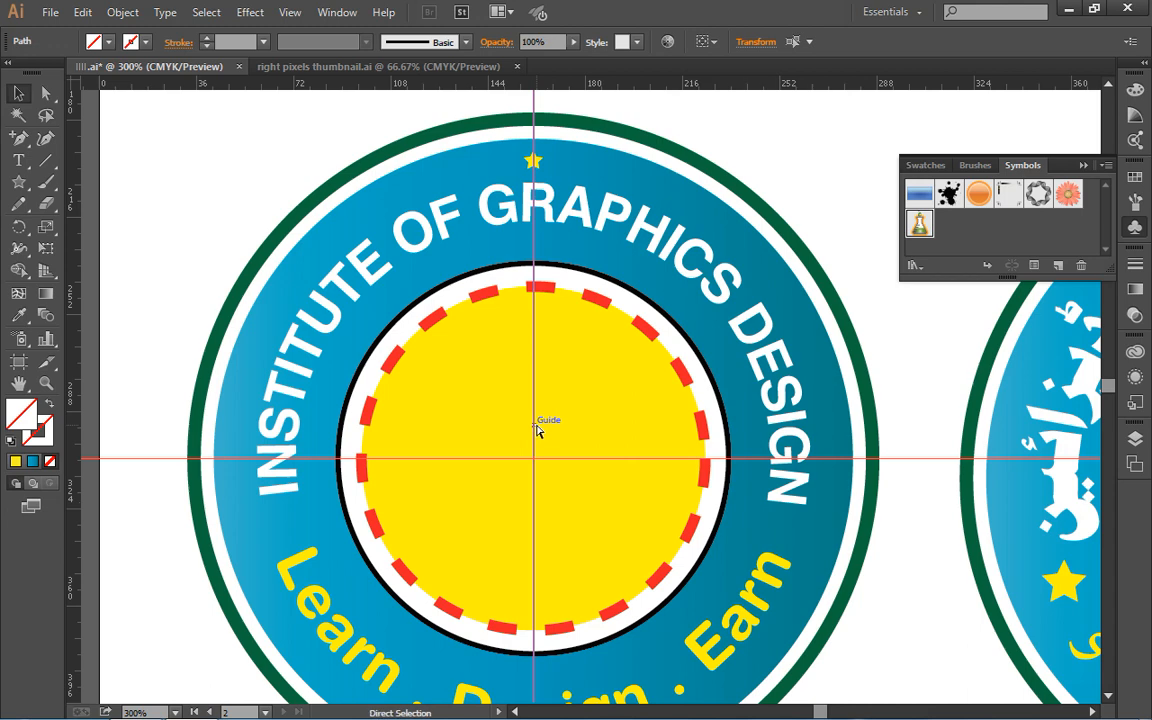
key("ctrl+f")
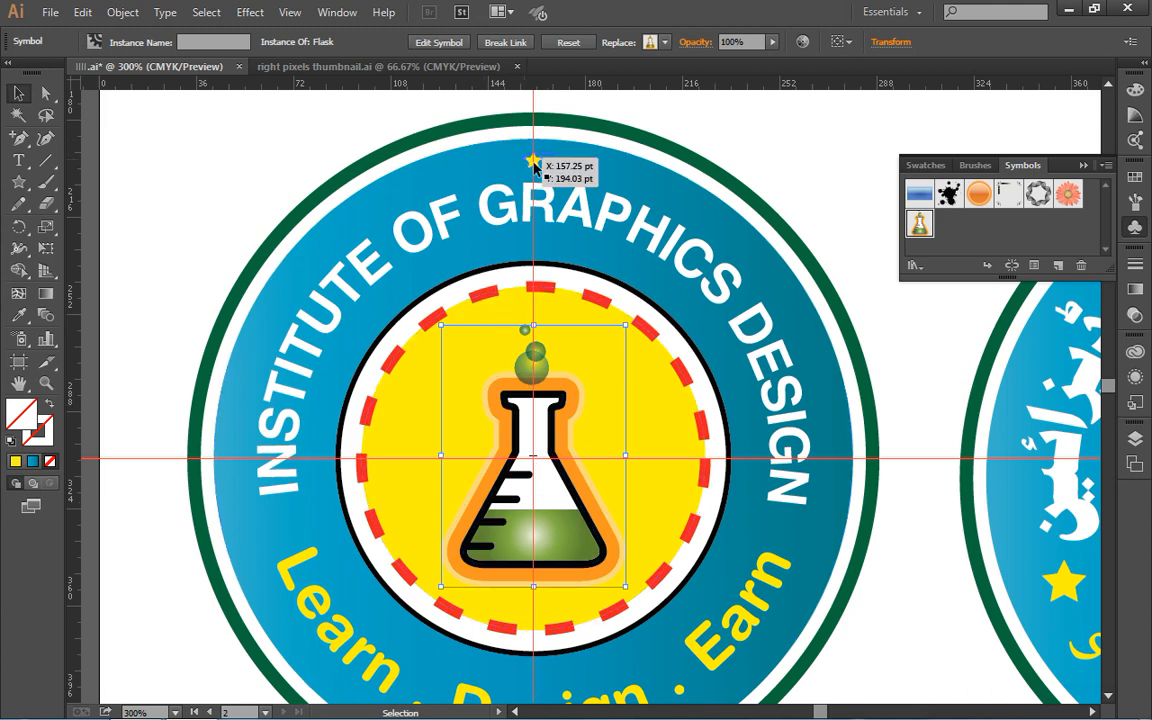
- Create a copy of the tiny top star rotated 5° about the English badge's centre, where the guides cross
left_click_drag(535, 168, 535, 162)
key("r")
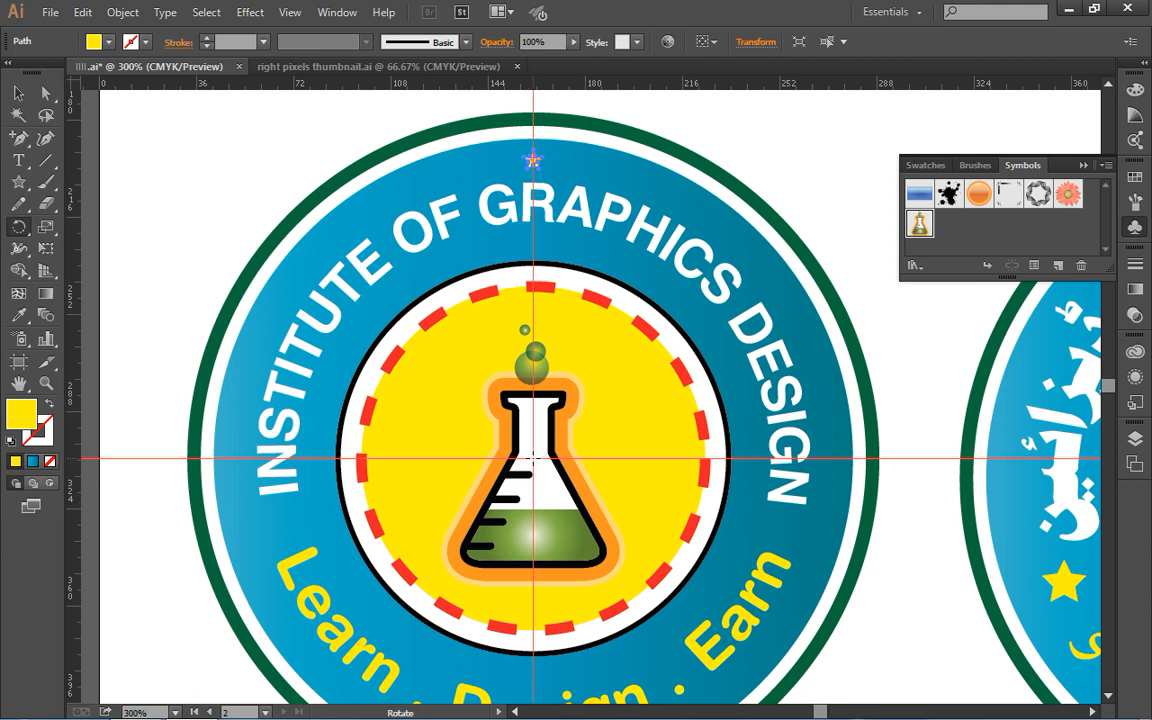
left_click(533, 460, "alt")
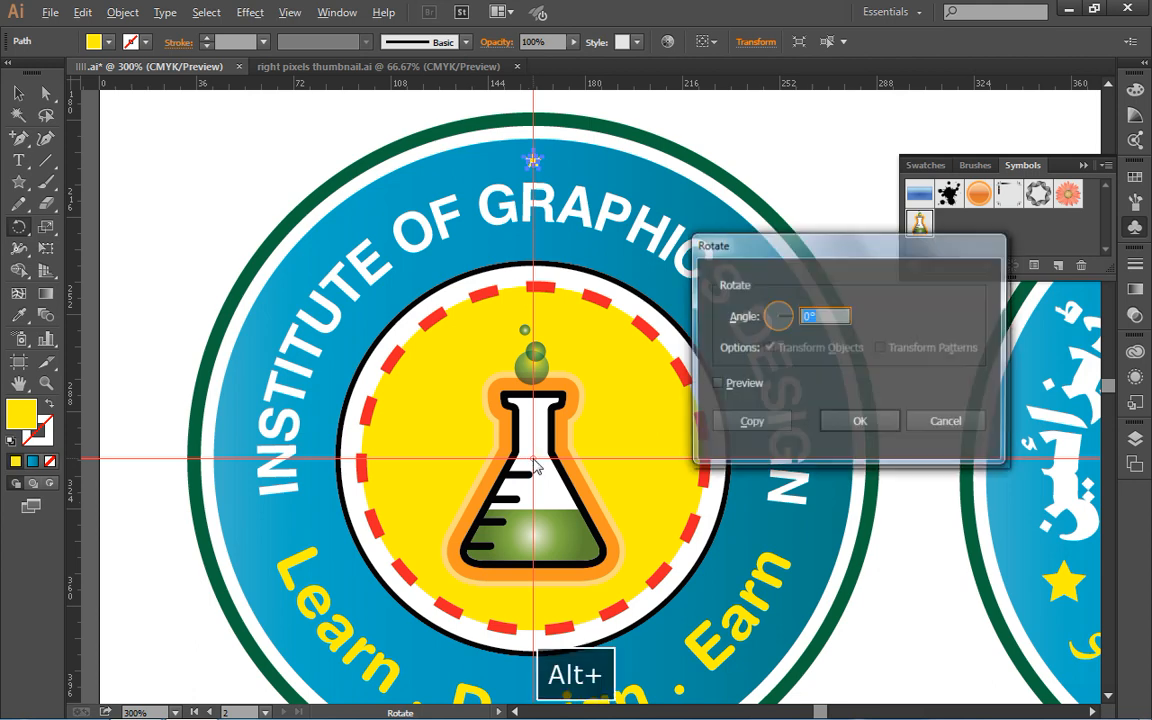
type("5")
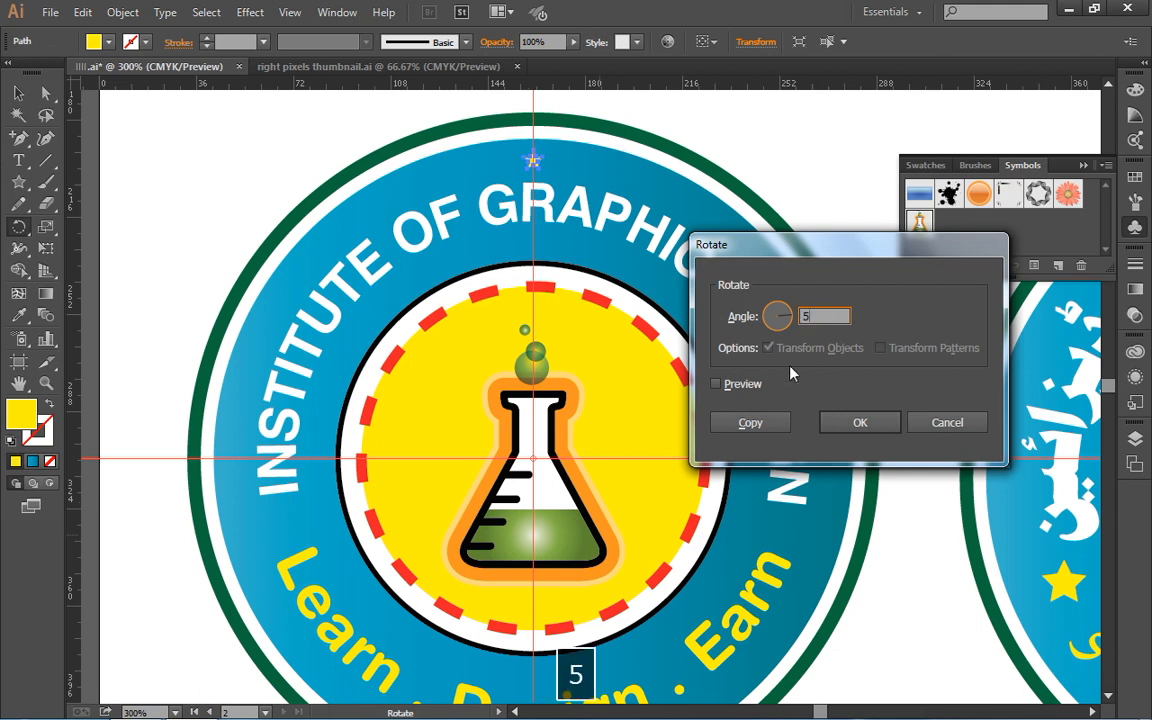
left_click(752, 422)
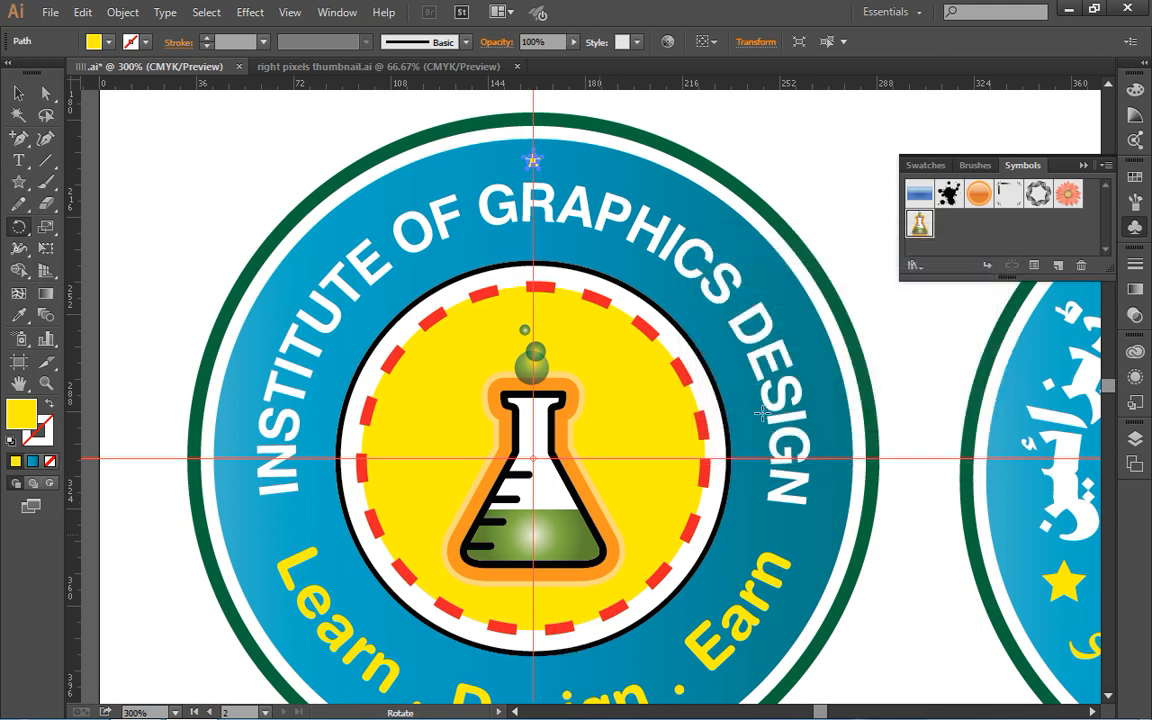
- Repeat the 5° rotated star copy around the English badge's blue ring to build a circular border of stars
key("ctrl+d")
key("ctrl+d")
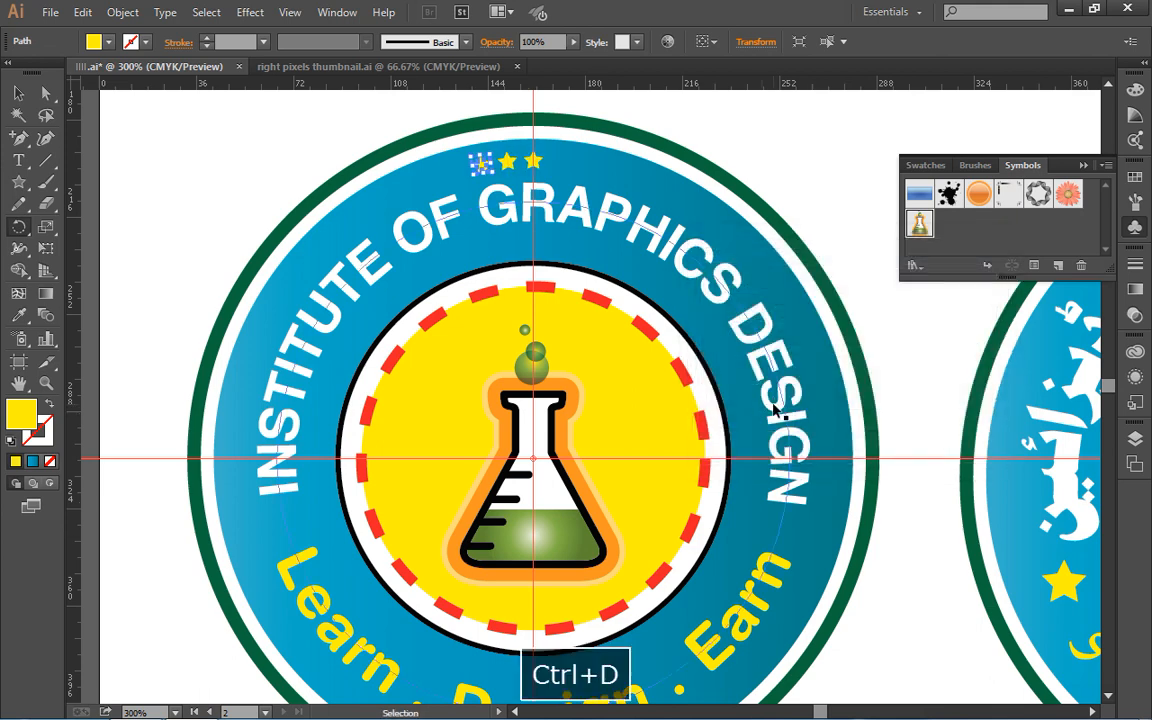
key("ctrl+d")
key("ctrl+d")
key("ctrl+d")
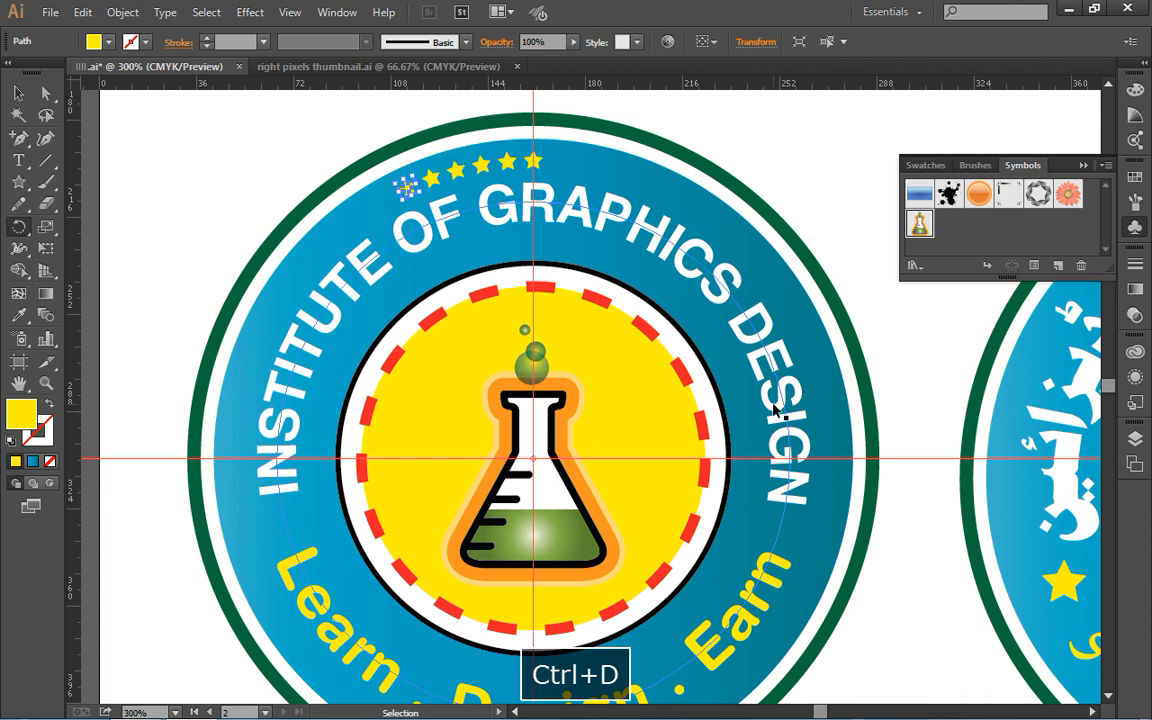
key("ctrl+d")
key("ctrl+d")
key("ctrl+d")
key("ctrl+d")
key("ctrl+d")
key("ctrl+d")
key("ctrl+d")
key("ctrl+d")
key("ctrl+d")
key("ctrl+d")
key("ctrl+d")
key("ctrl+d")
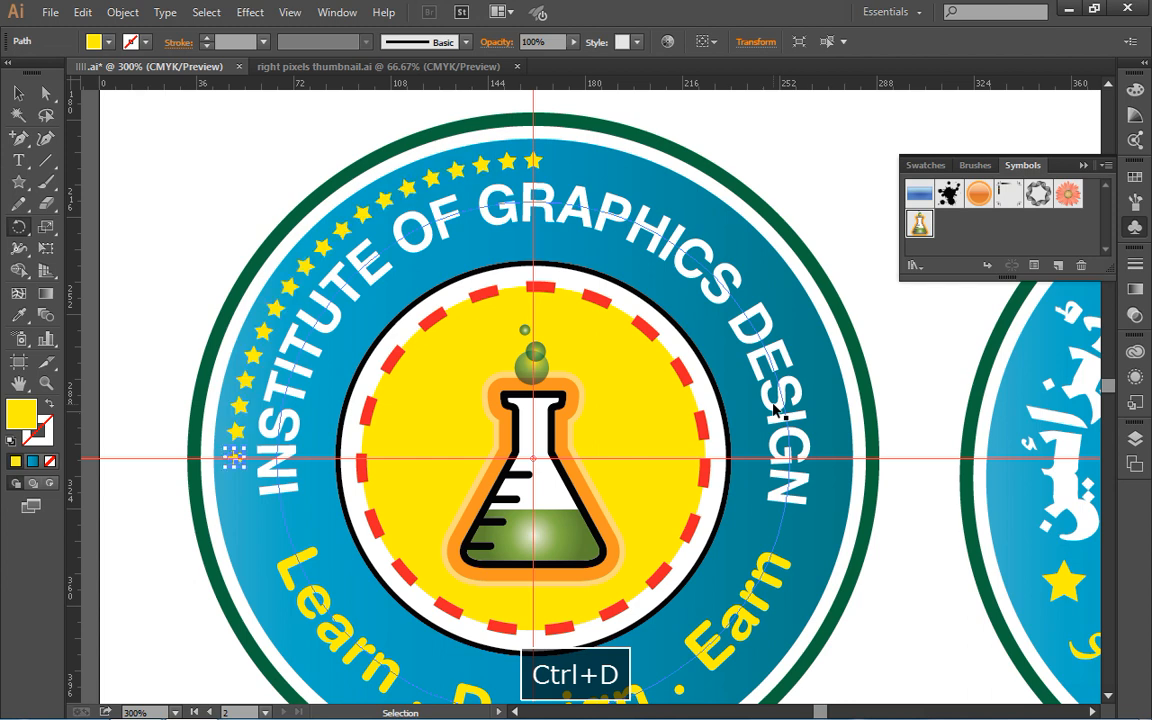
key("ctrl+d")
key("ctrl+d")
key("ctrl+d")
key("ctrl+d")
key("ctrl+d")
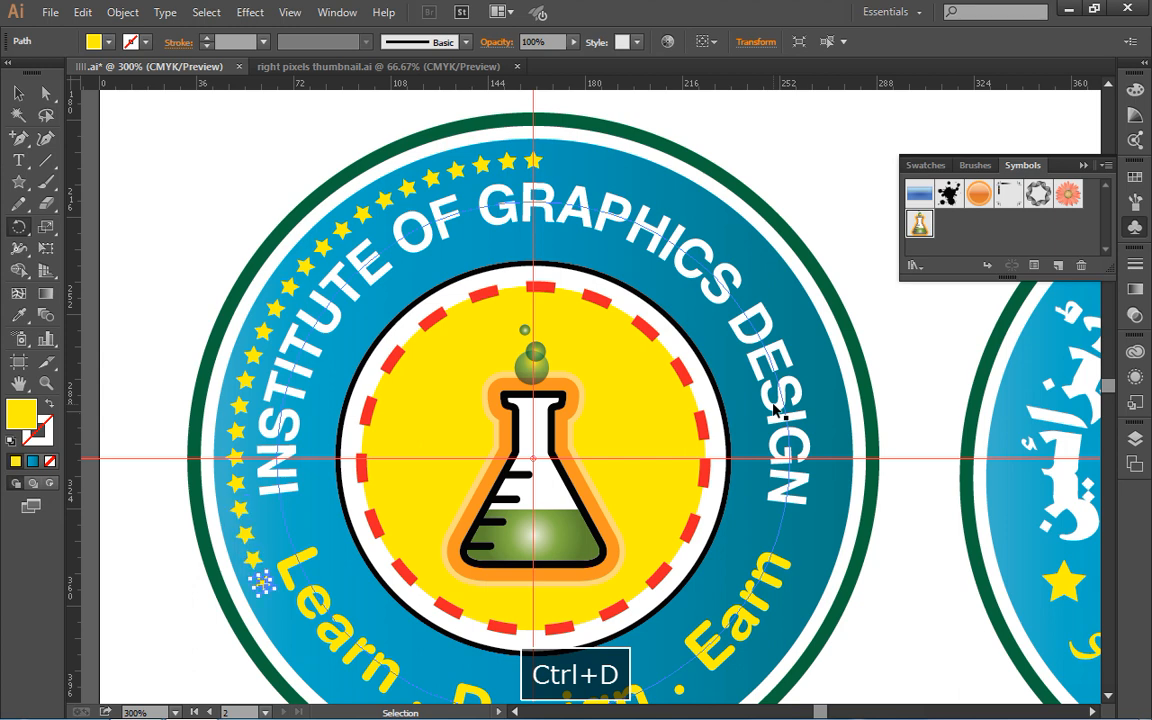
key("ctrl+d")
key("ctrl+d")
key("ctrl+d")
key("ctrl+d")
key("ctrl+d")
key("ctrl+d")
key("ctrl+d")
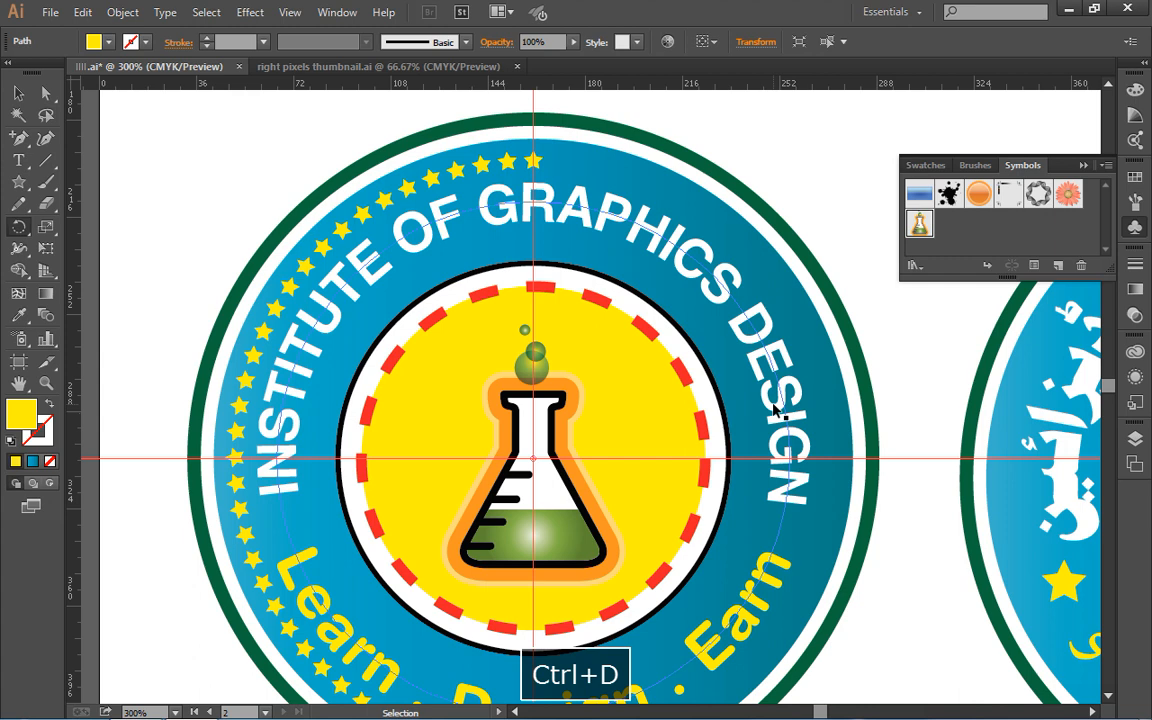
key("ctrl+d")
key("ctrl+d")
key("ctrl+d")
key("ctrl+d")
key("ctrl+d")
key("ctrl+d")
key("ctrl+d")
key("ctrl+d")
key("ctrl+d")
key("ctrl+d")
key("ctrl+d")
key("ctrl+d")
key("ctrl+d")
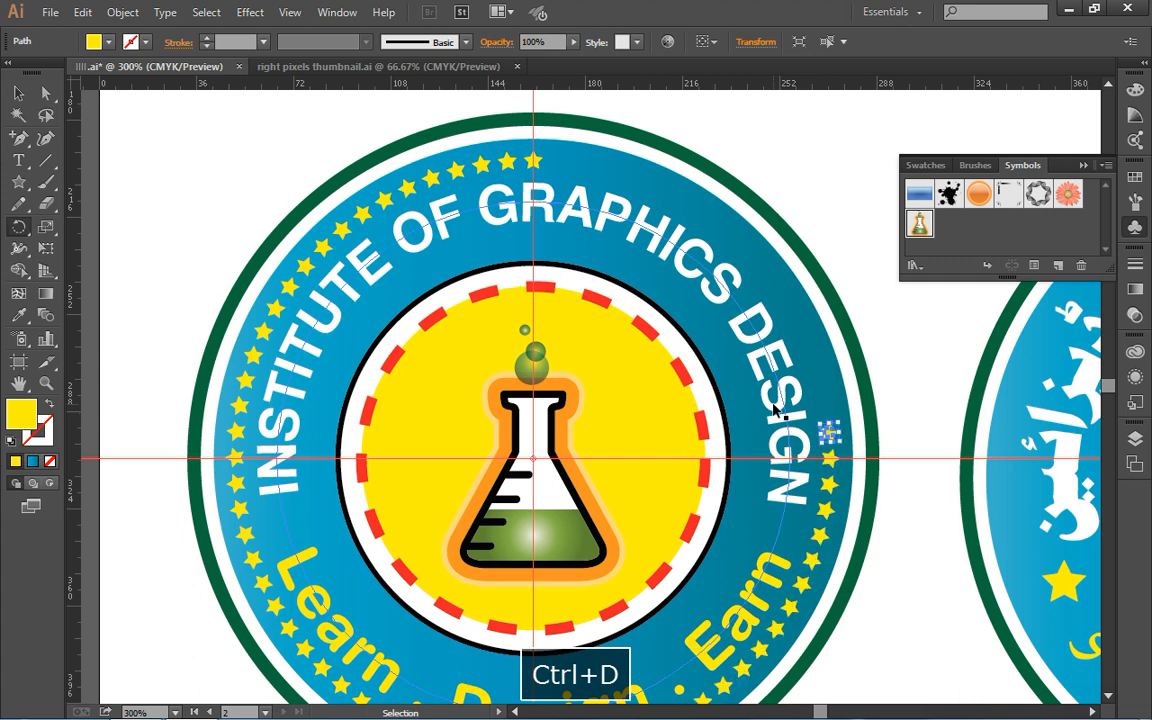